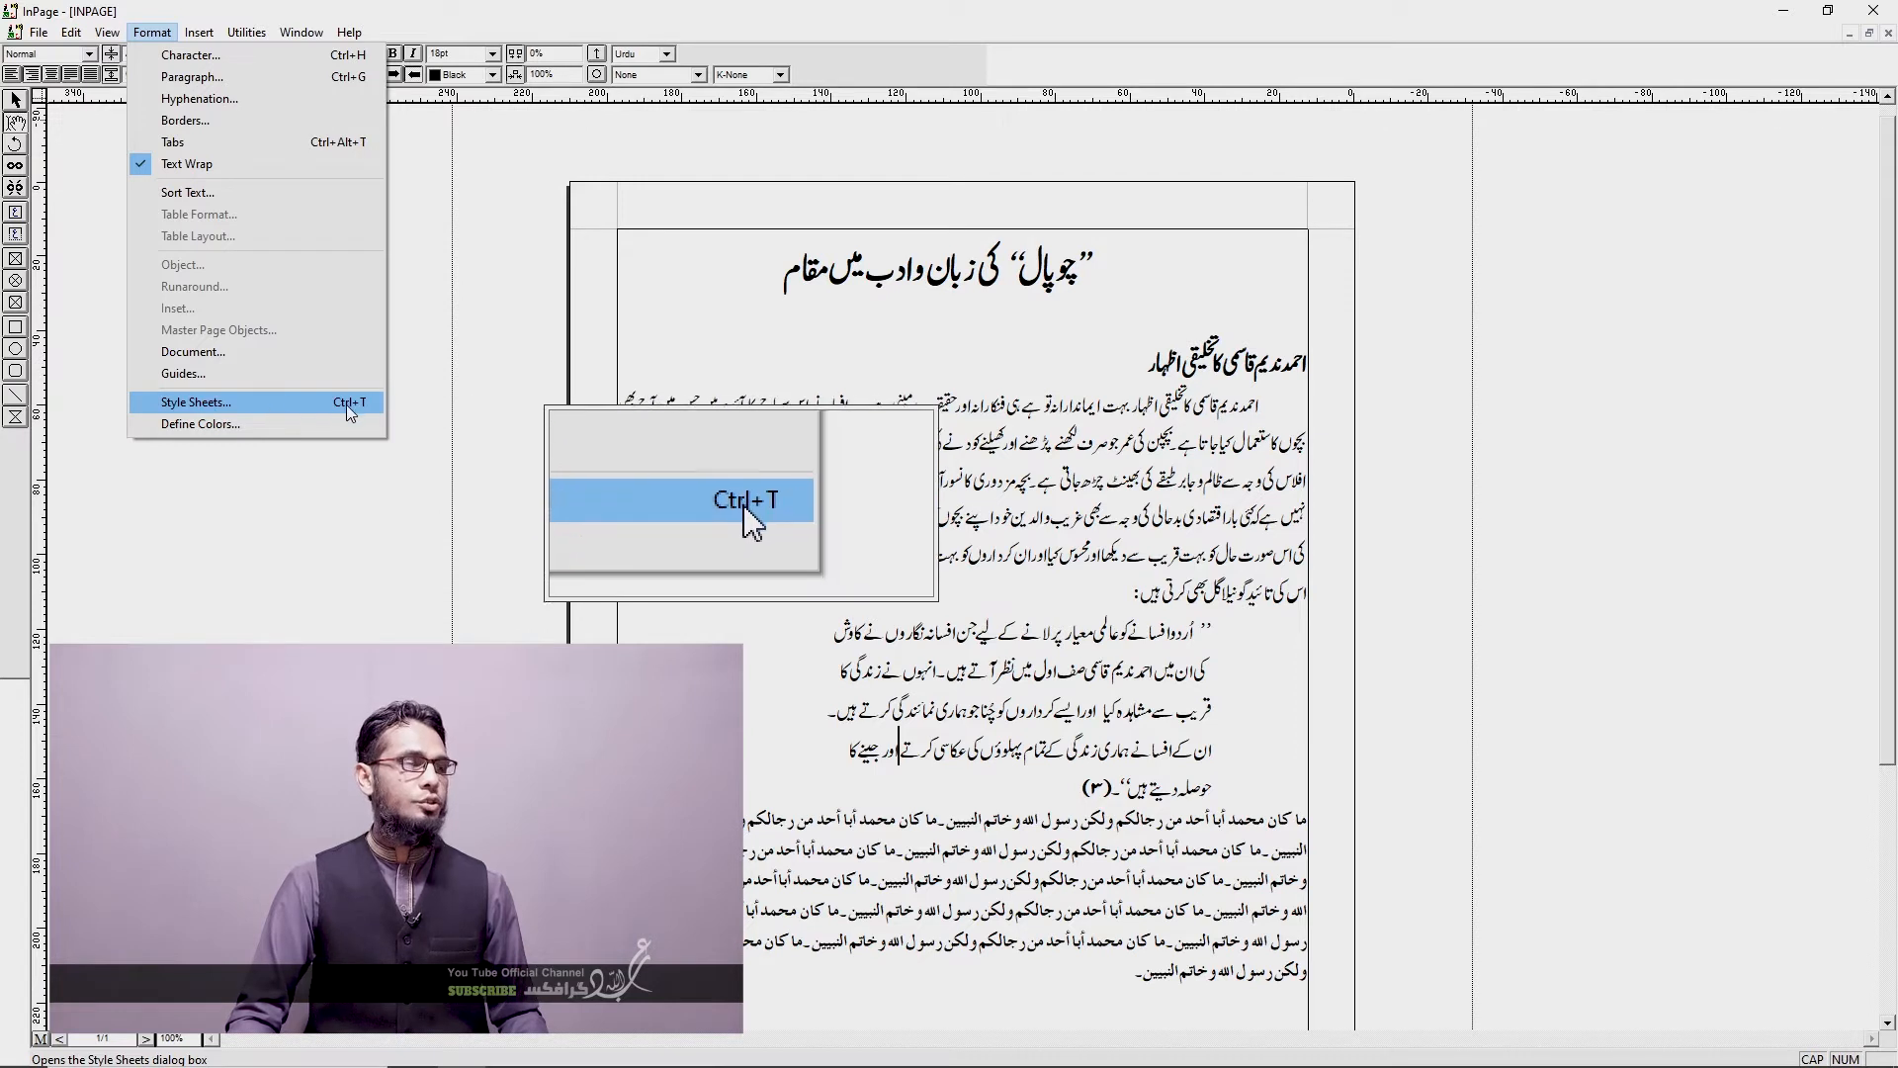
Step: Review the style sheets defined in the sample document
click(230, 401)
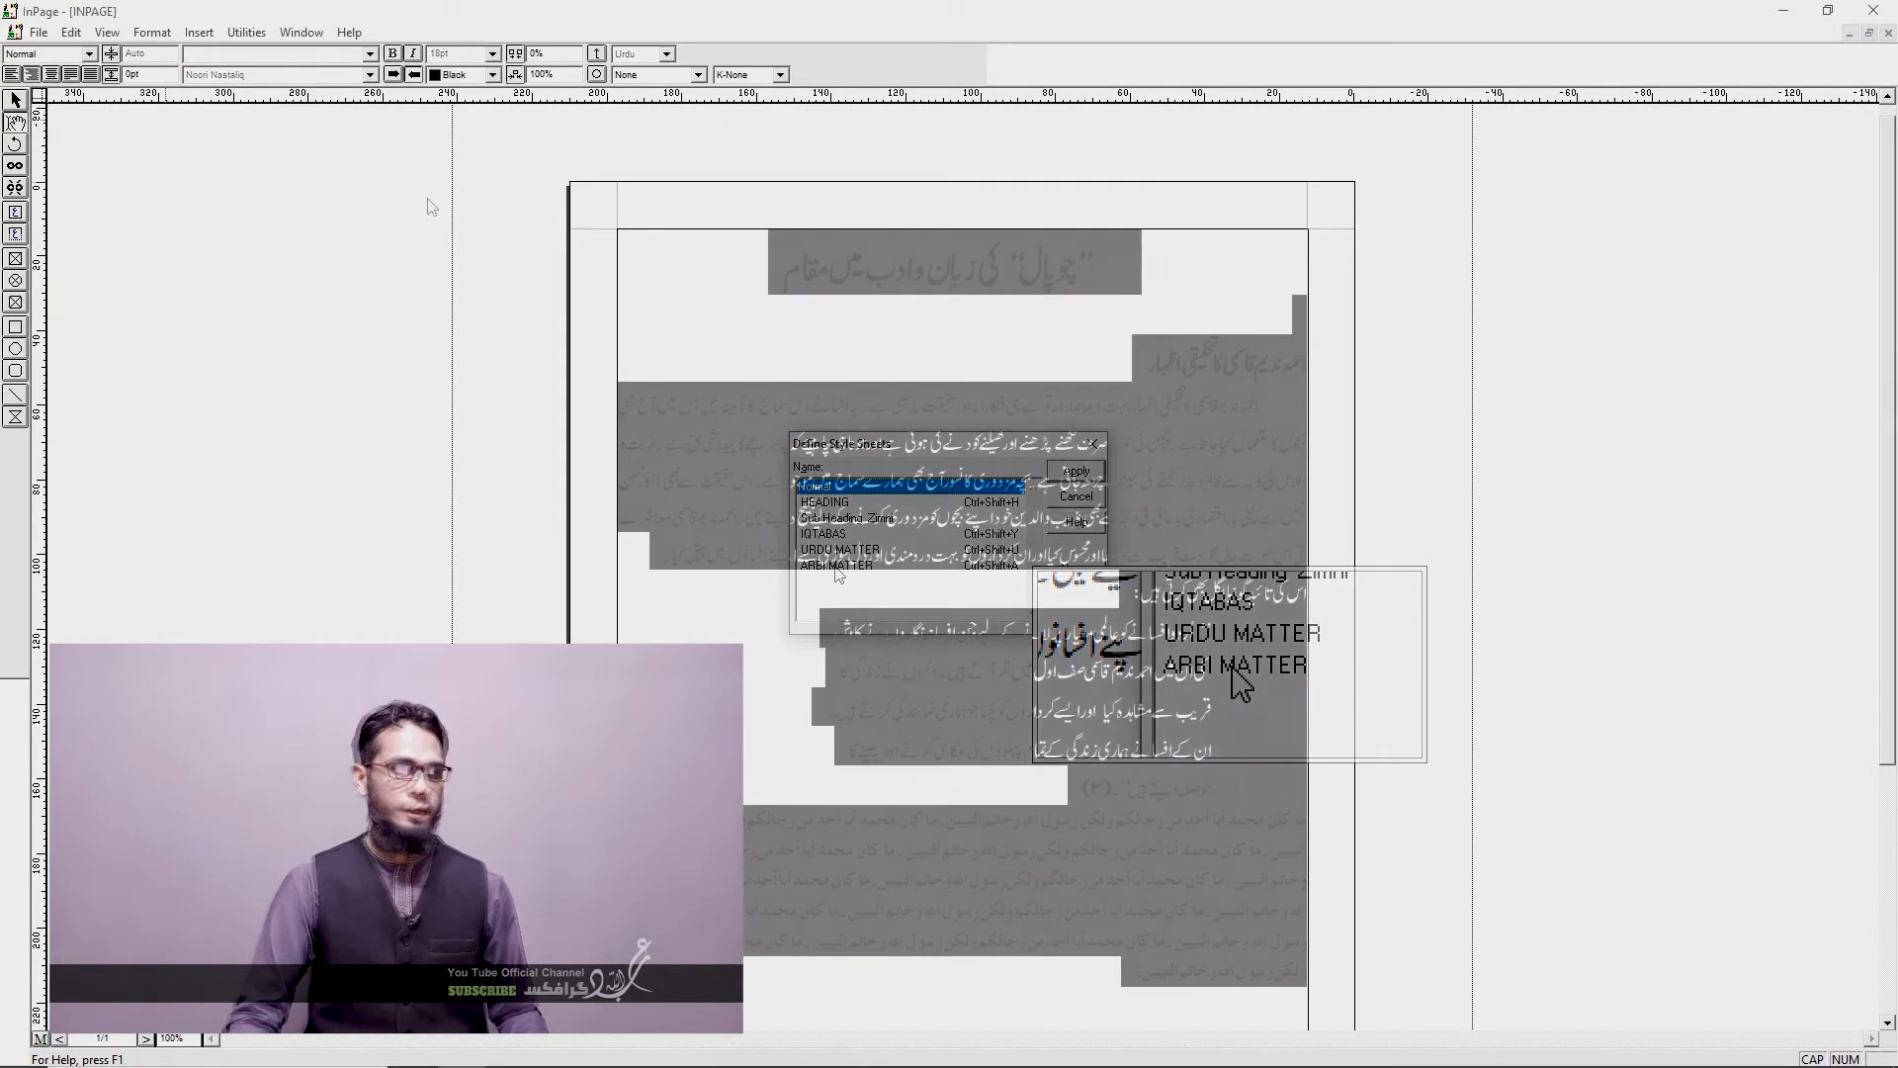
click(895, 343)
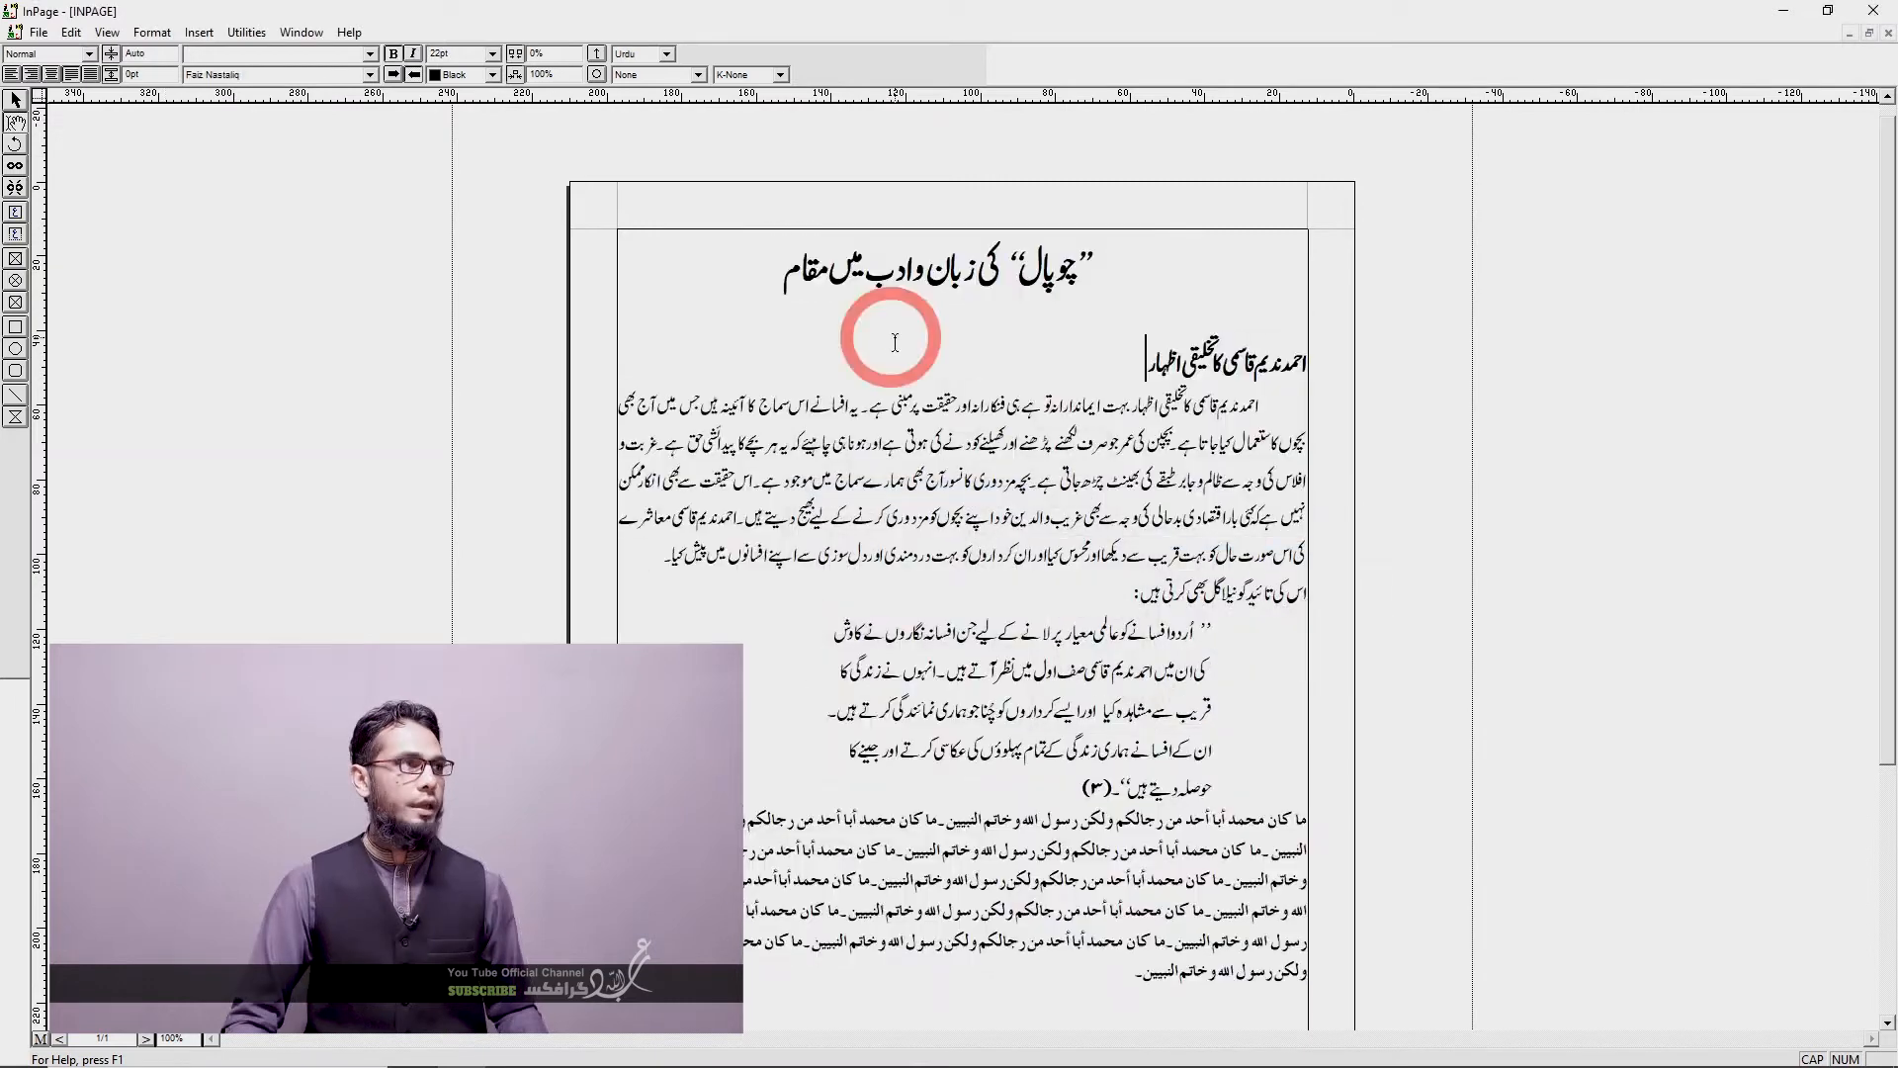
Step: Create a new single-page A4 portrait document with right-to-left direction, 12.7 mm margins and an automatic text box
click(37, 33)
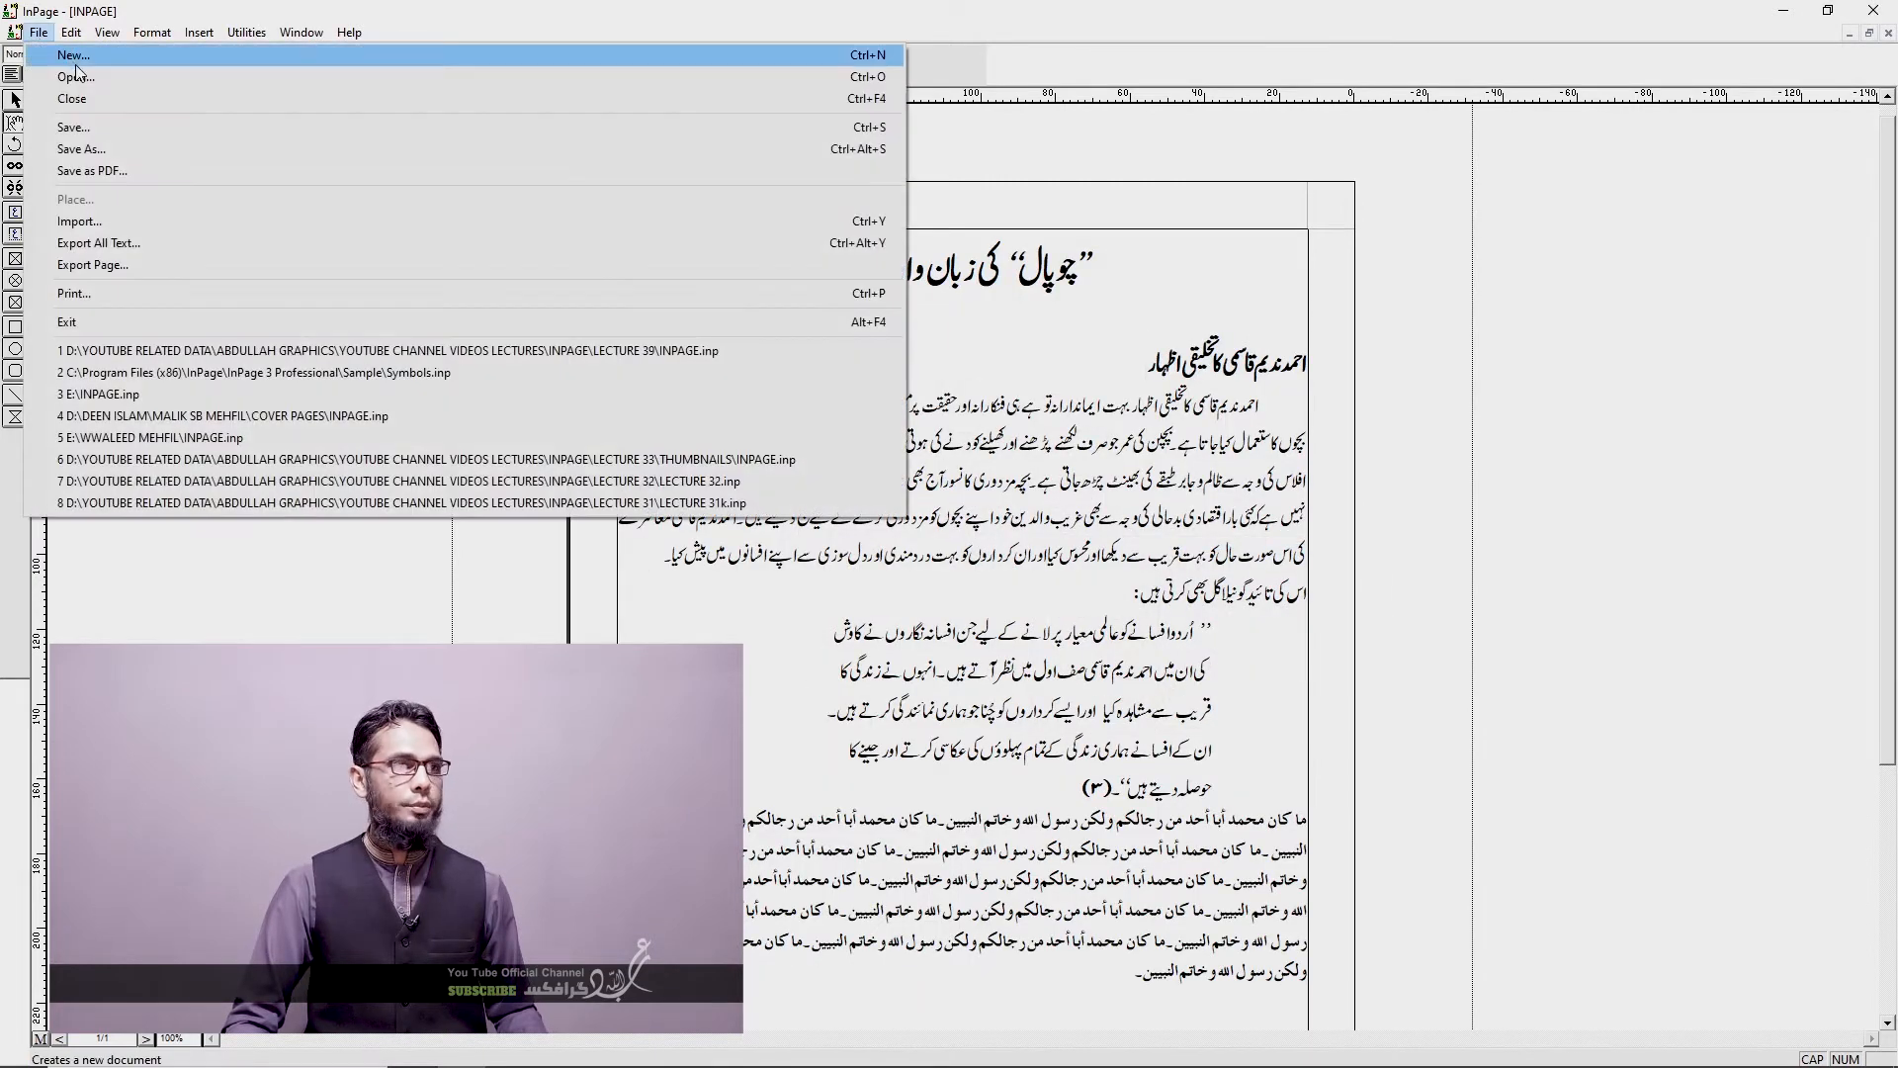
click(69, 55)
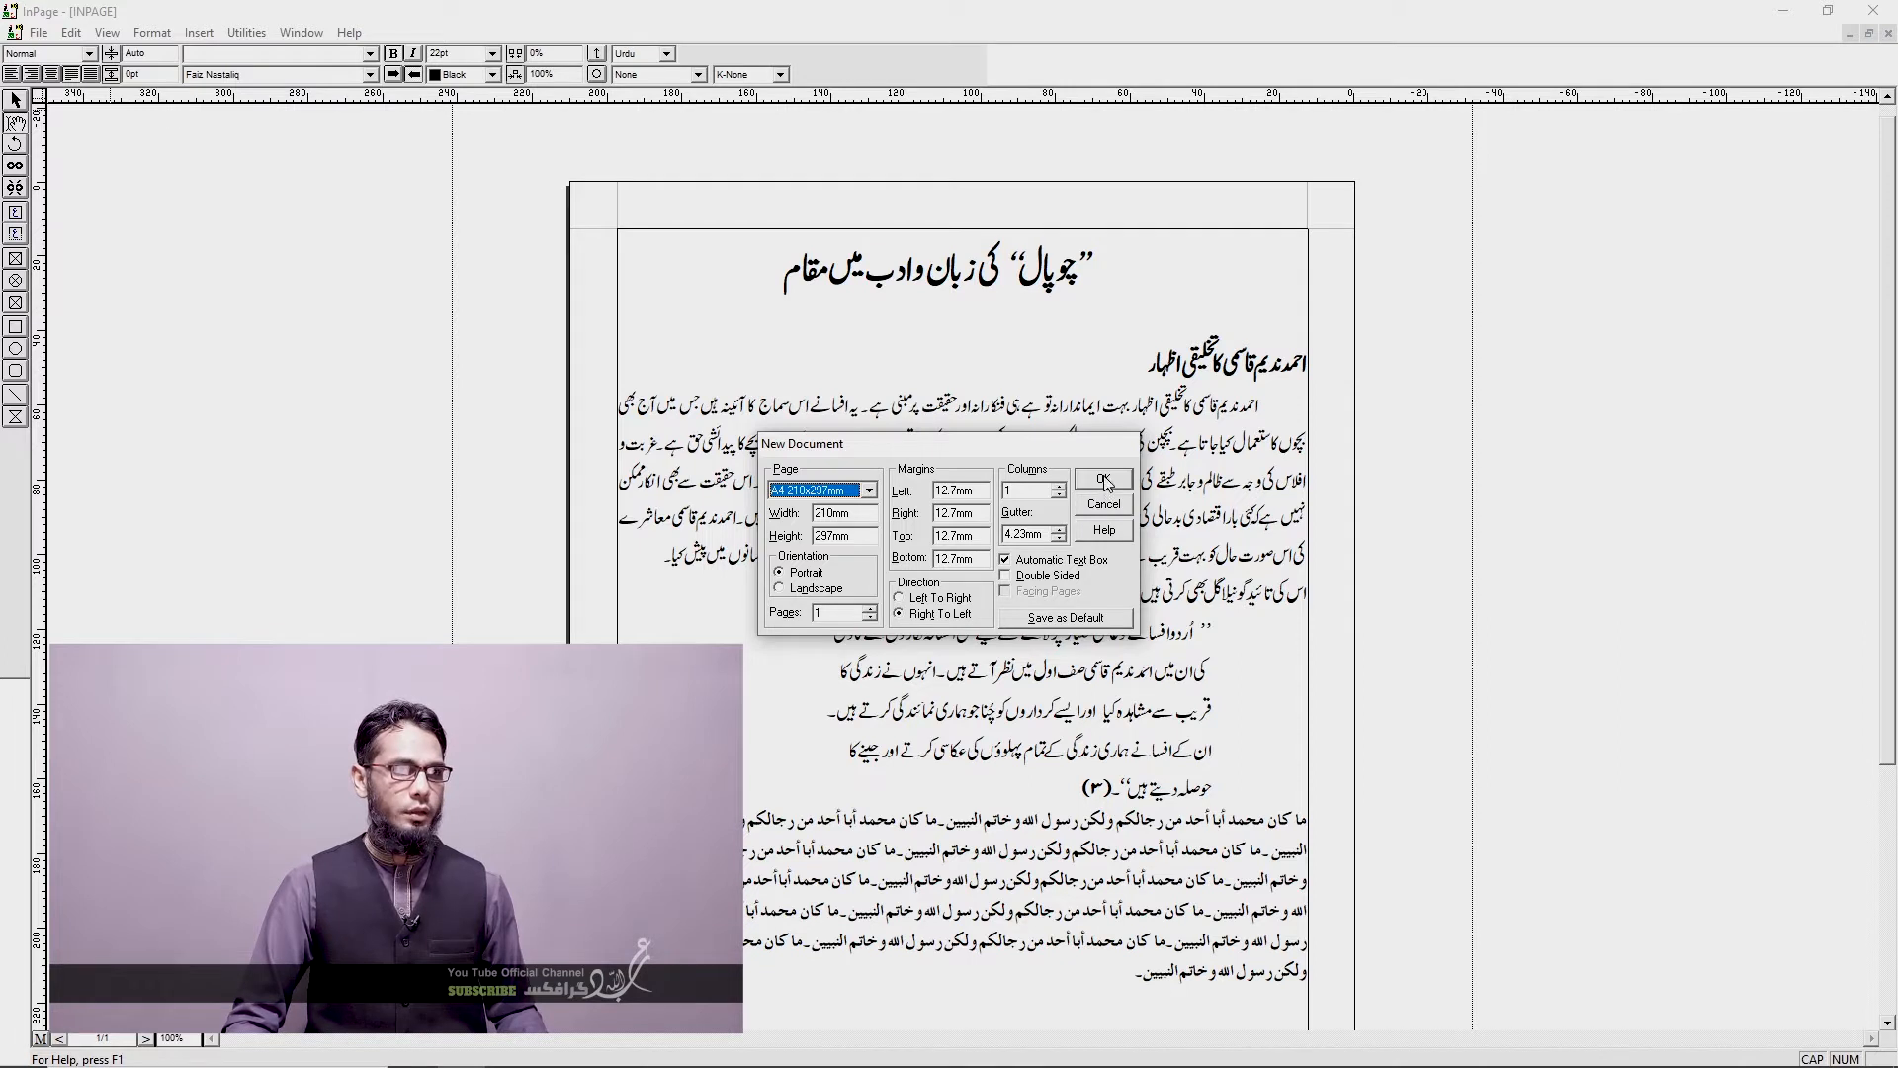
click(869, 491)
click(870, 495)
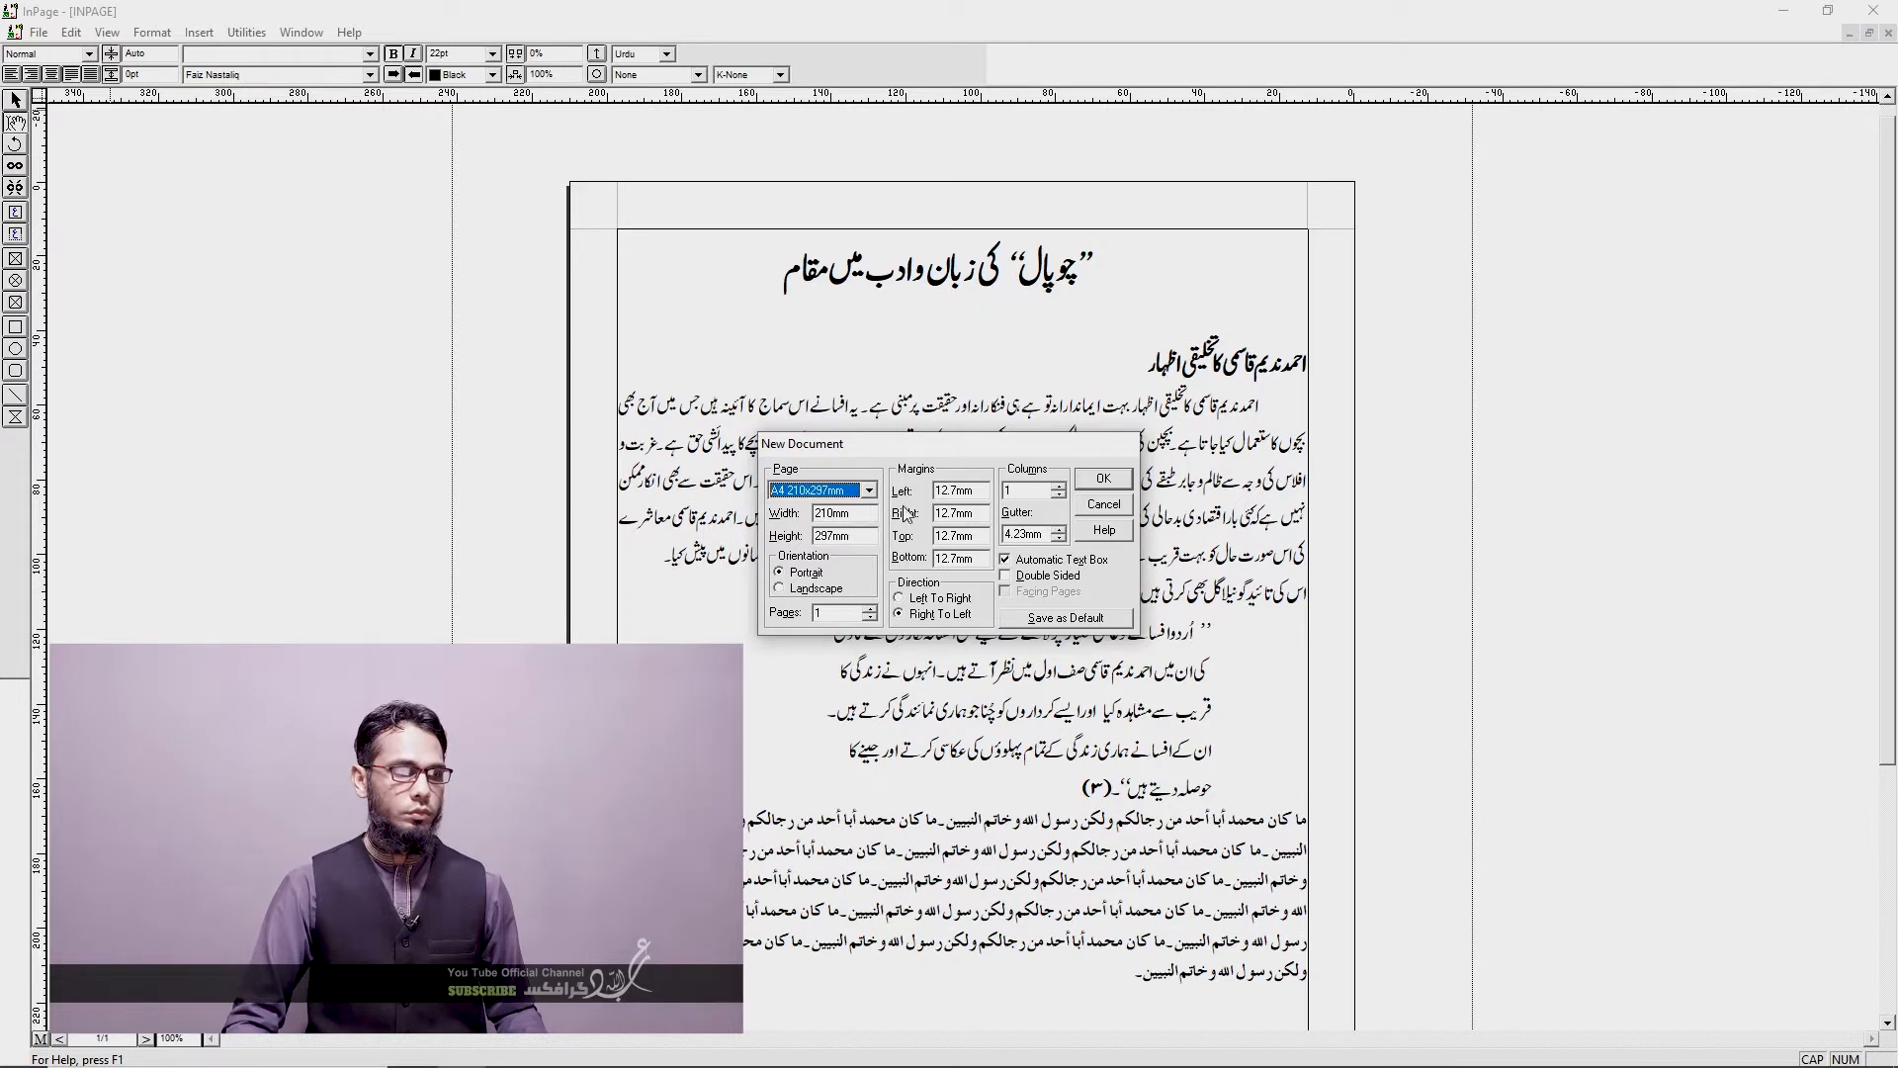
click(1104, 481)
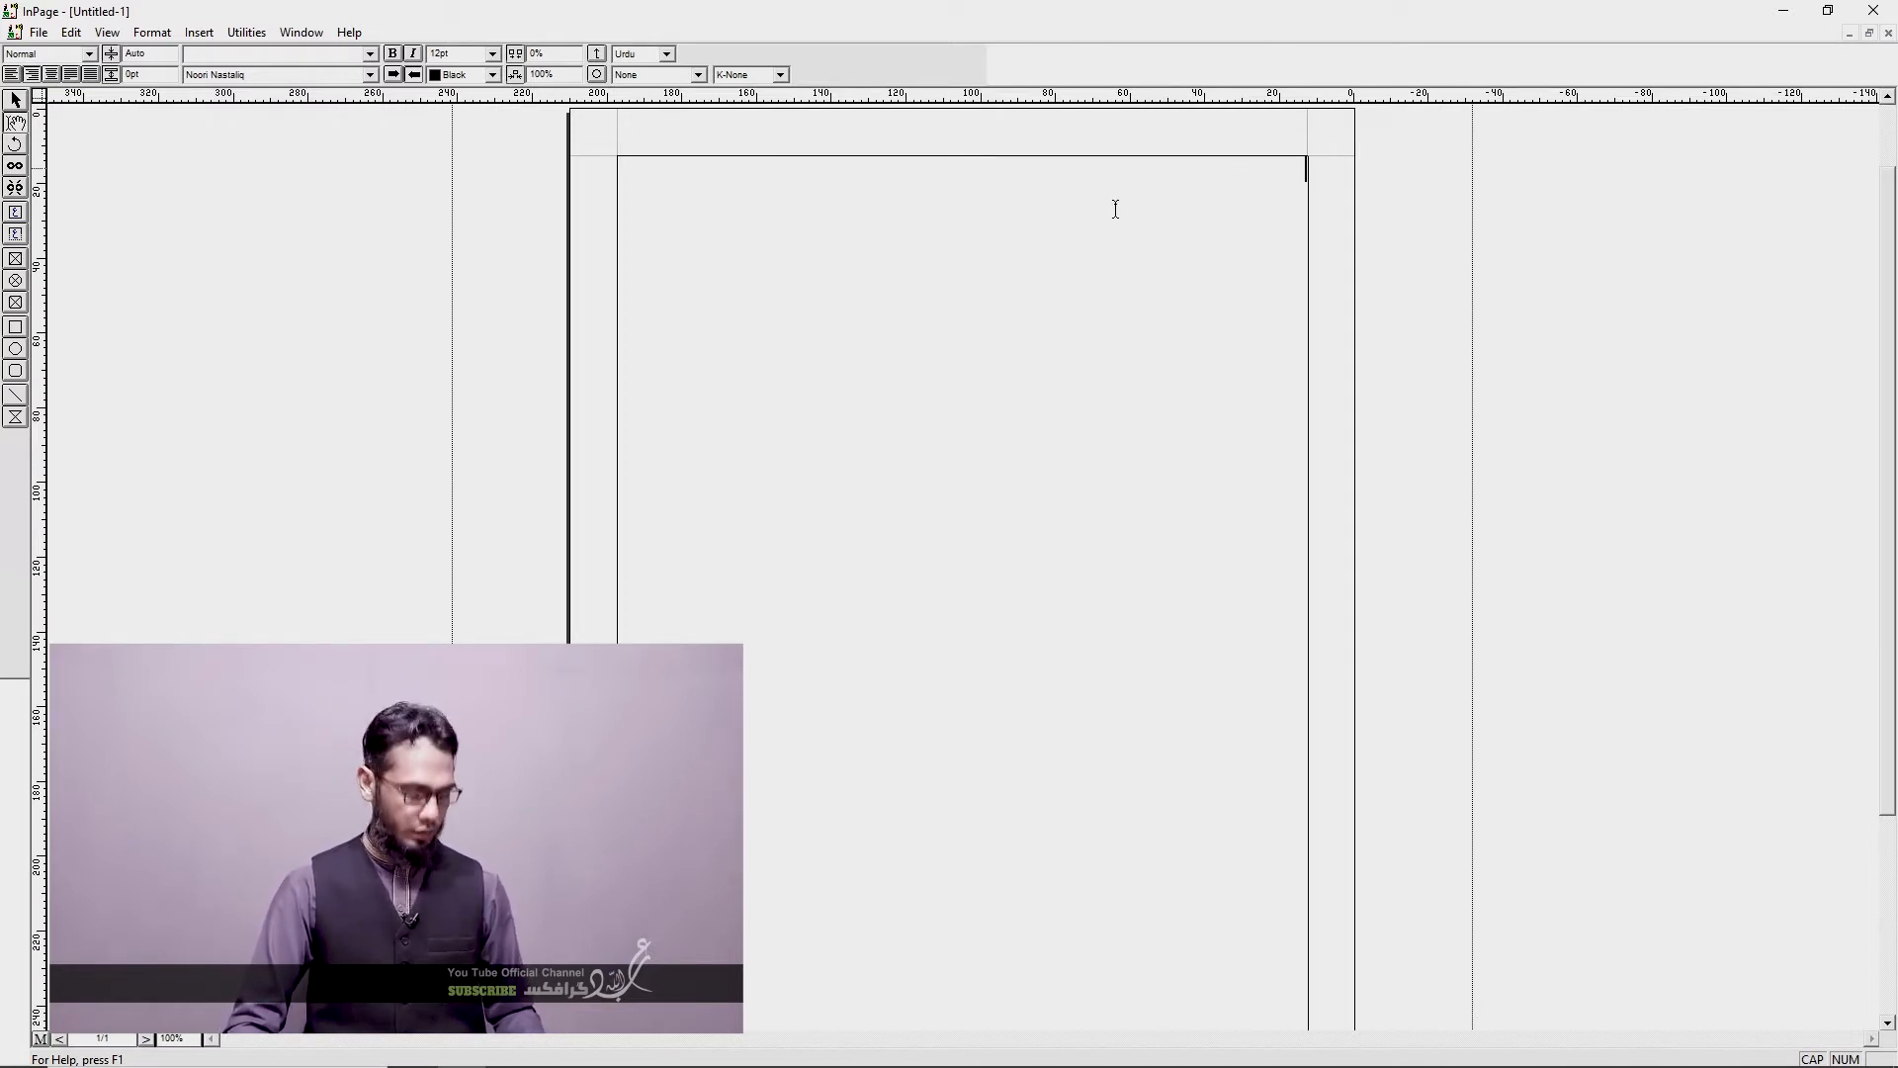
Step: Add a new style sheet named HEADING to the document
key(F11)
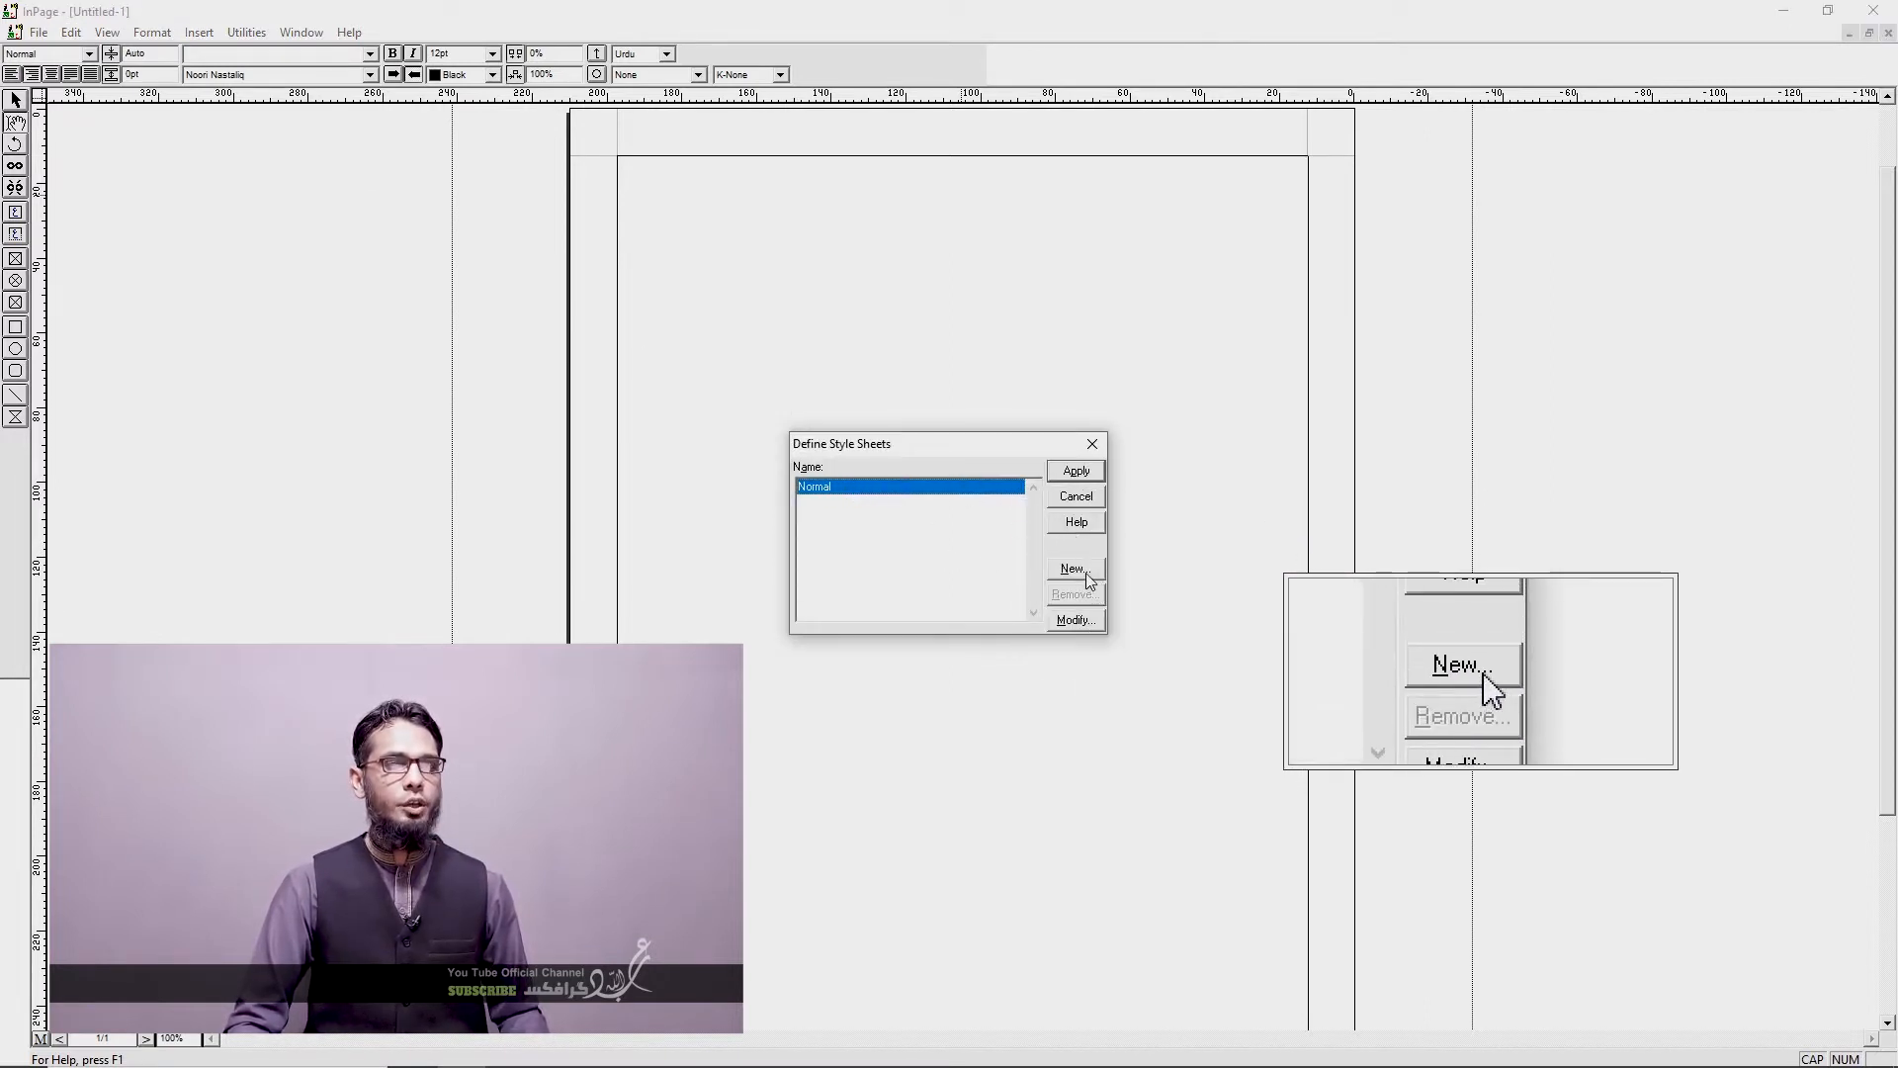
click(1074, 568)
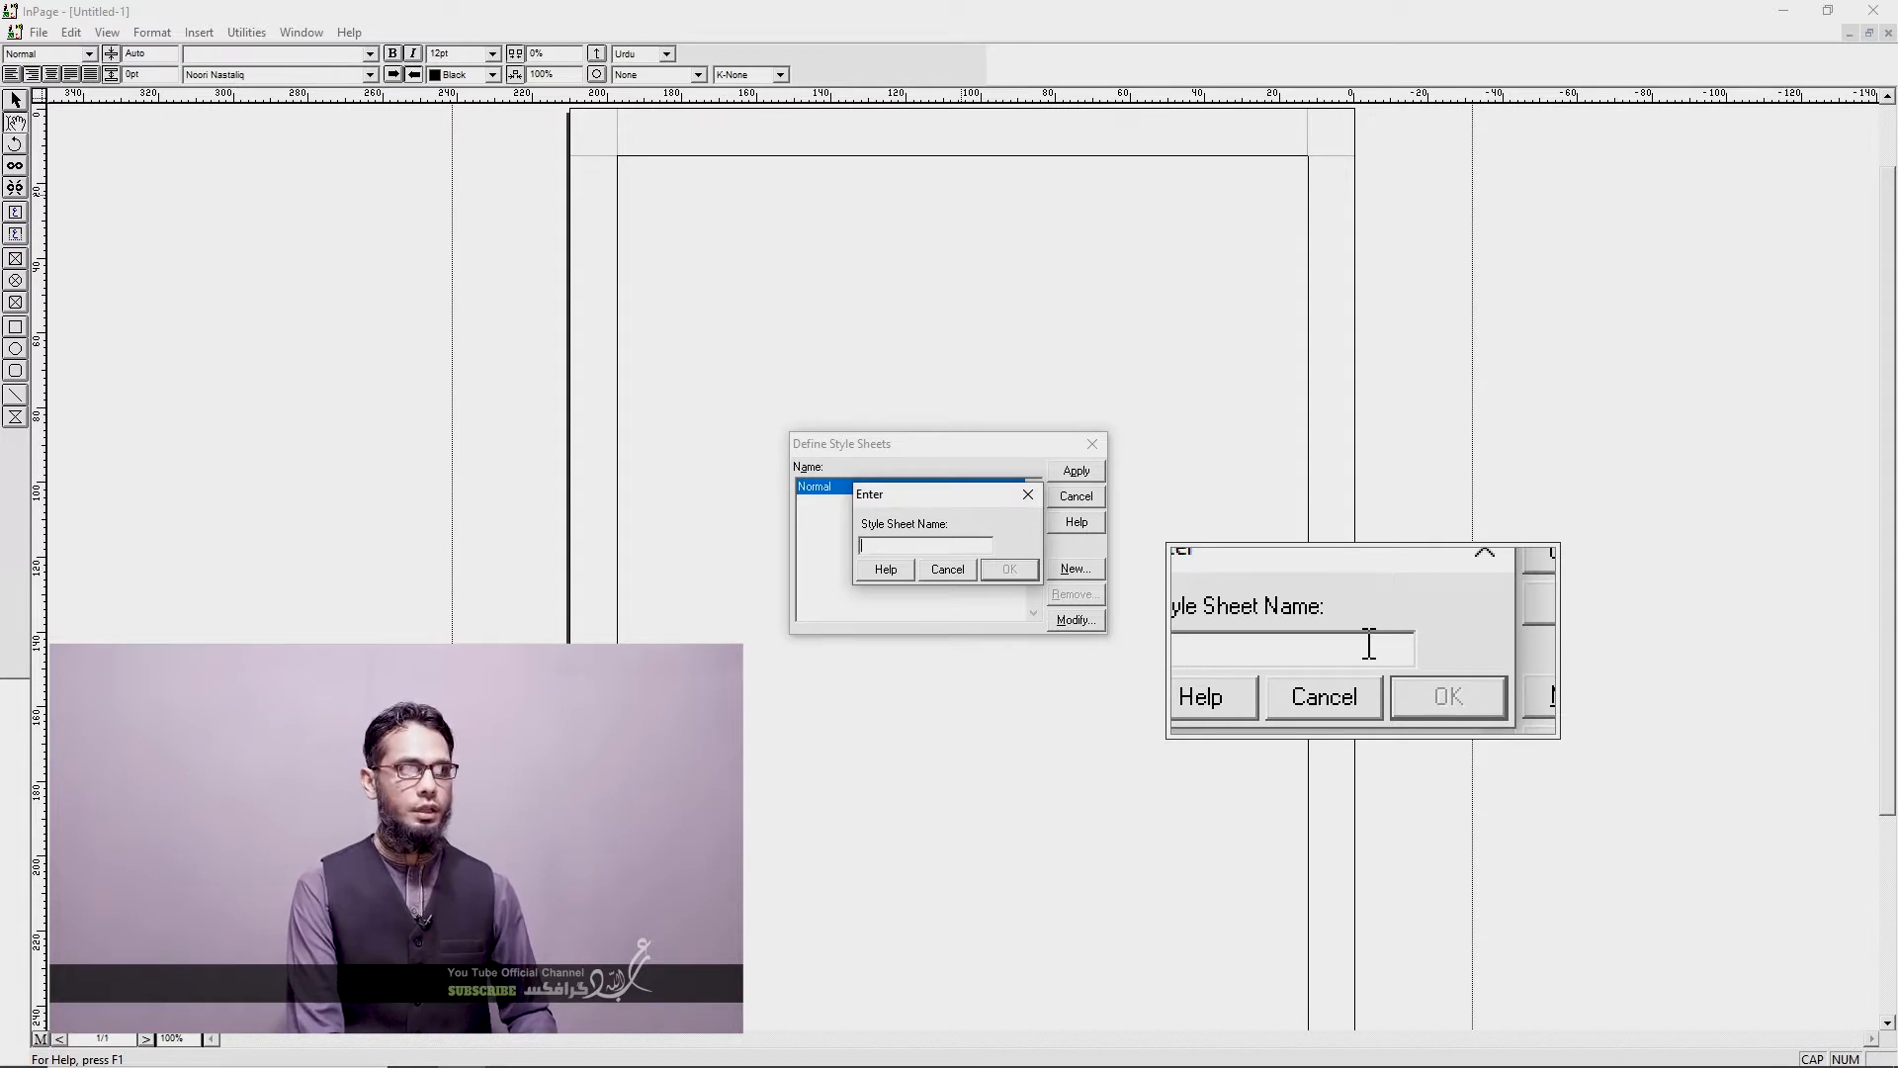
text(HEADING)
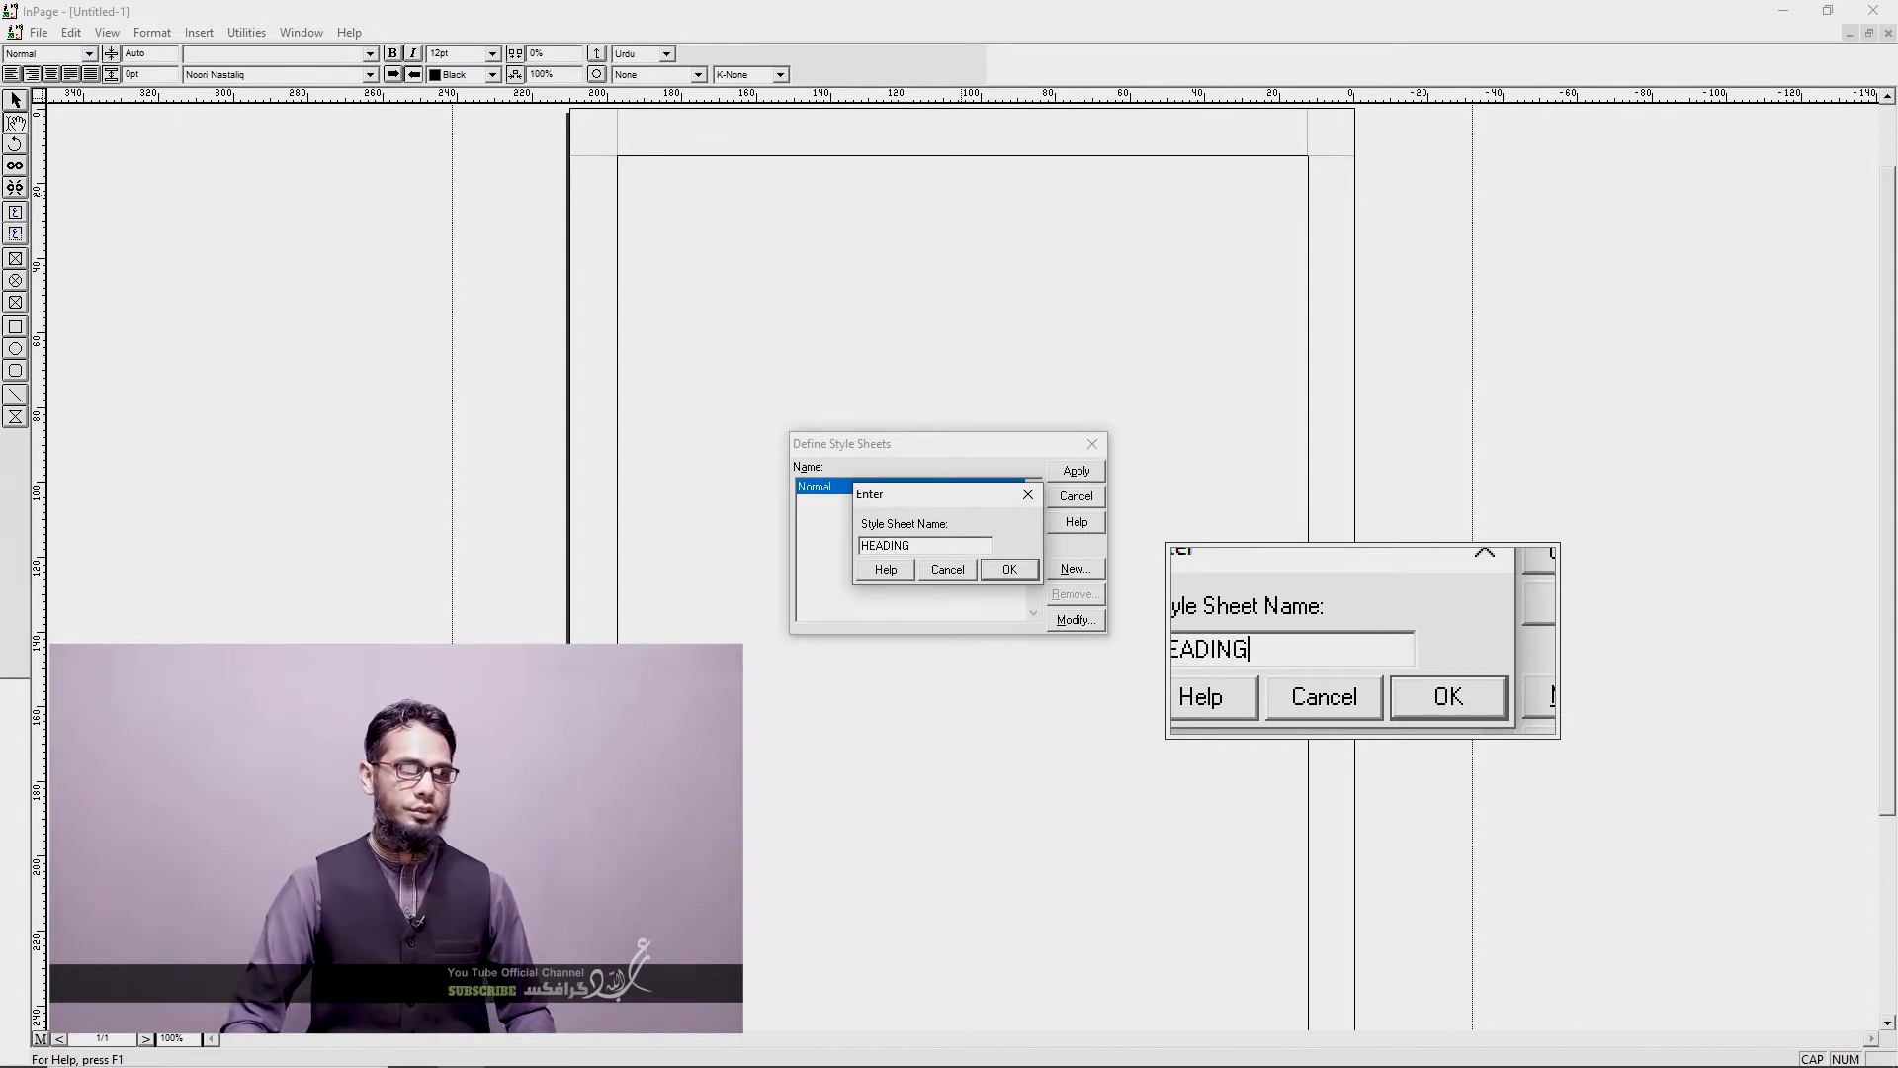
click(1015, 572)
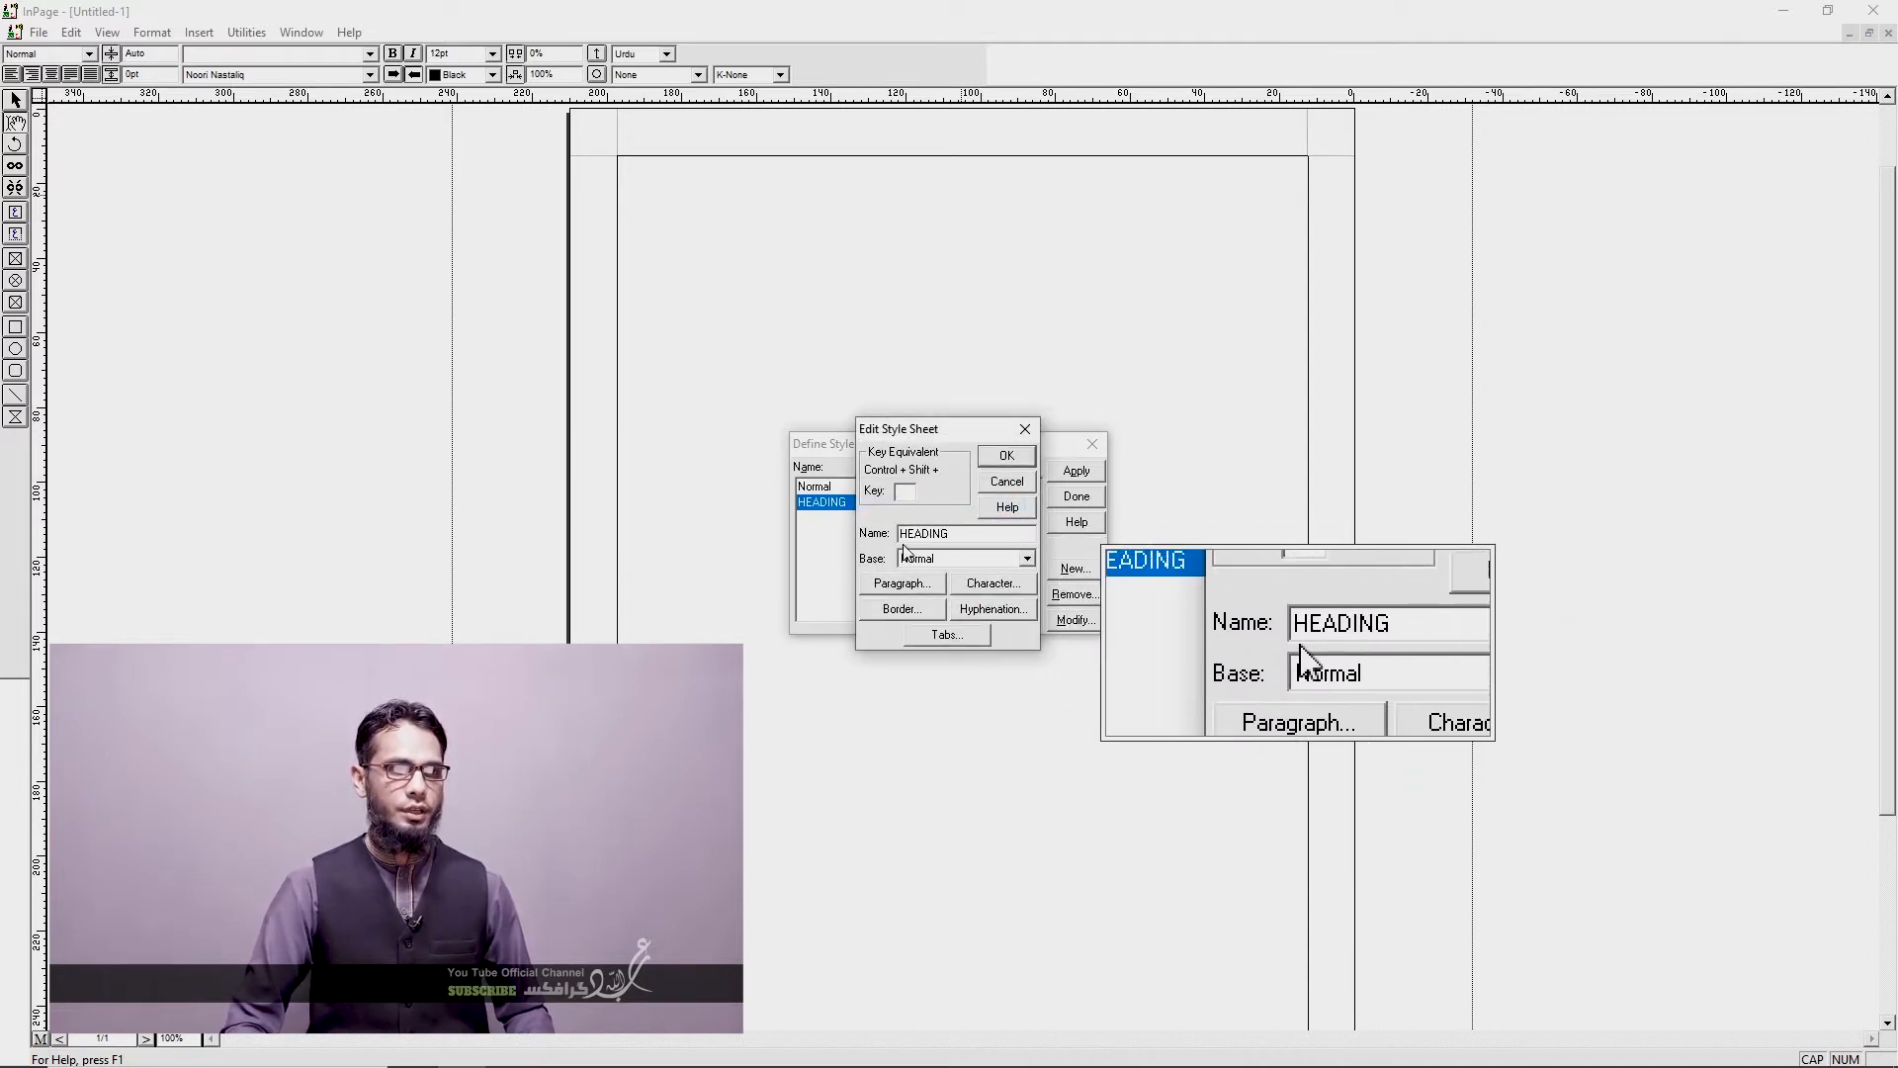
Step: Set the HEADING style's characters to size 30, Urdu font Faiz Nastaliq, bold, with kashida K-None
click(989, 586)
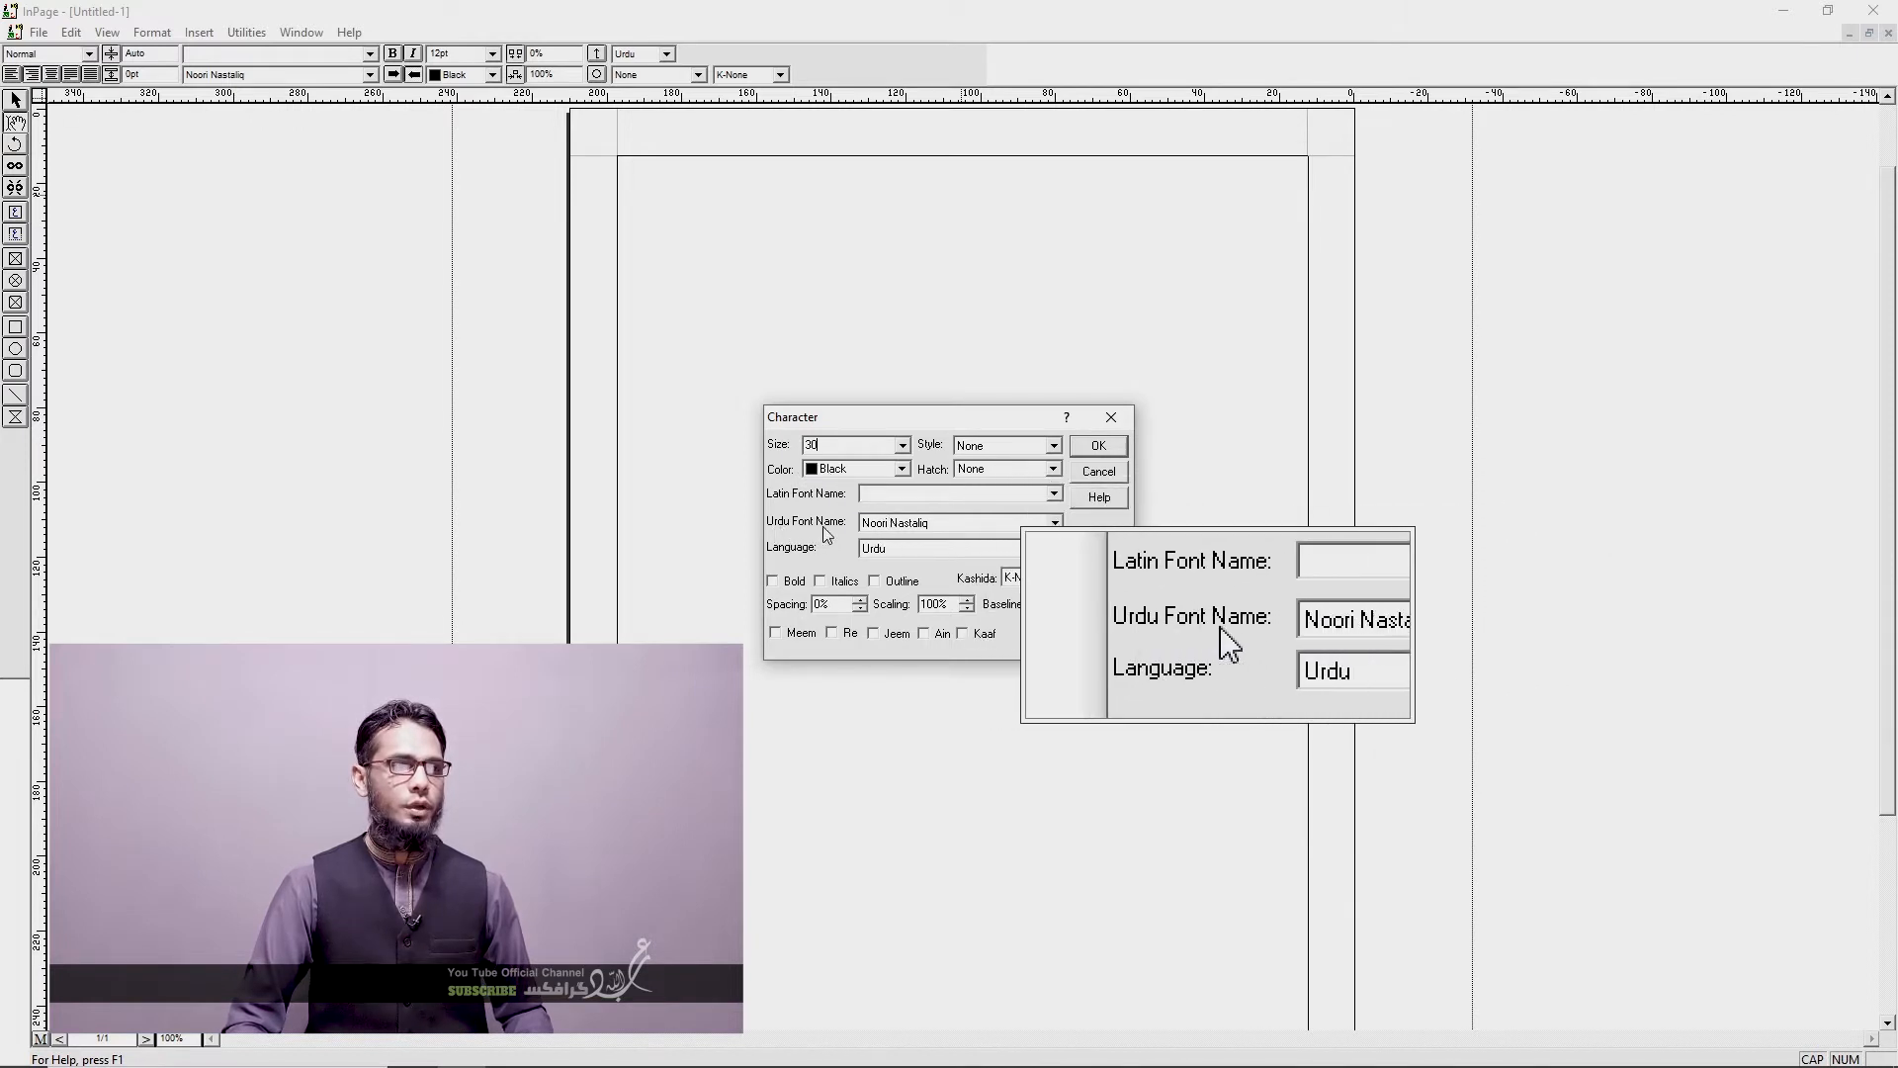
click(908, 525)
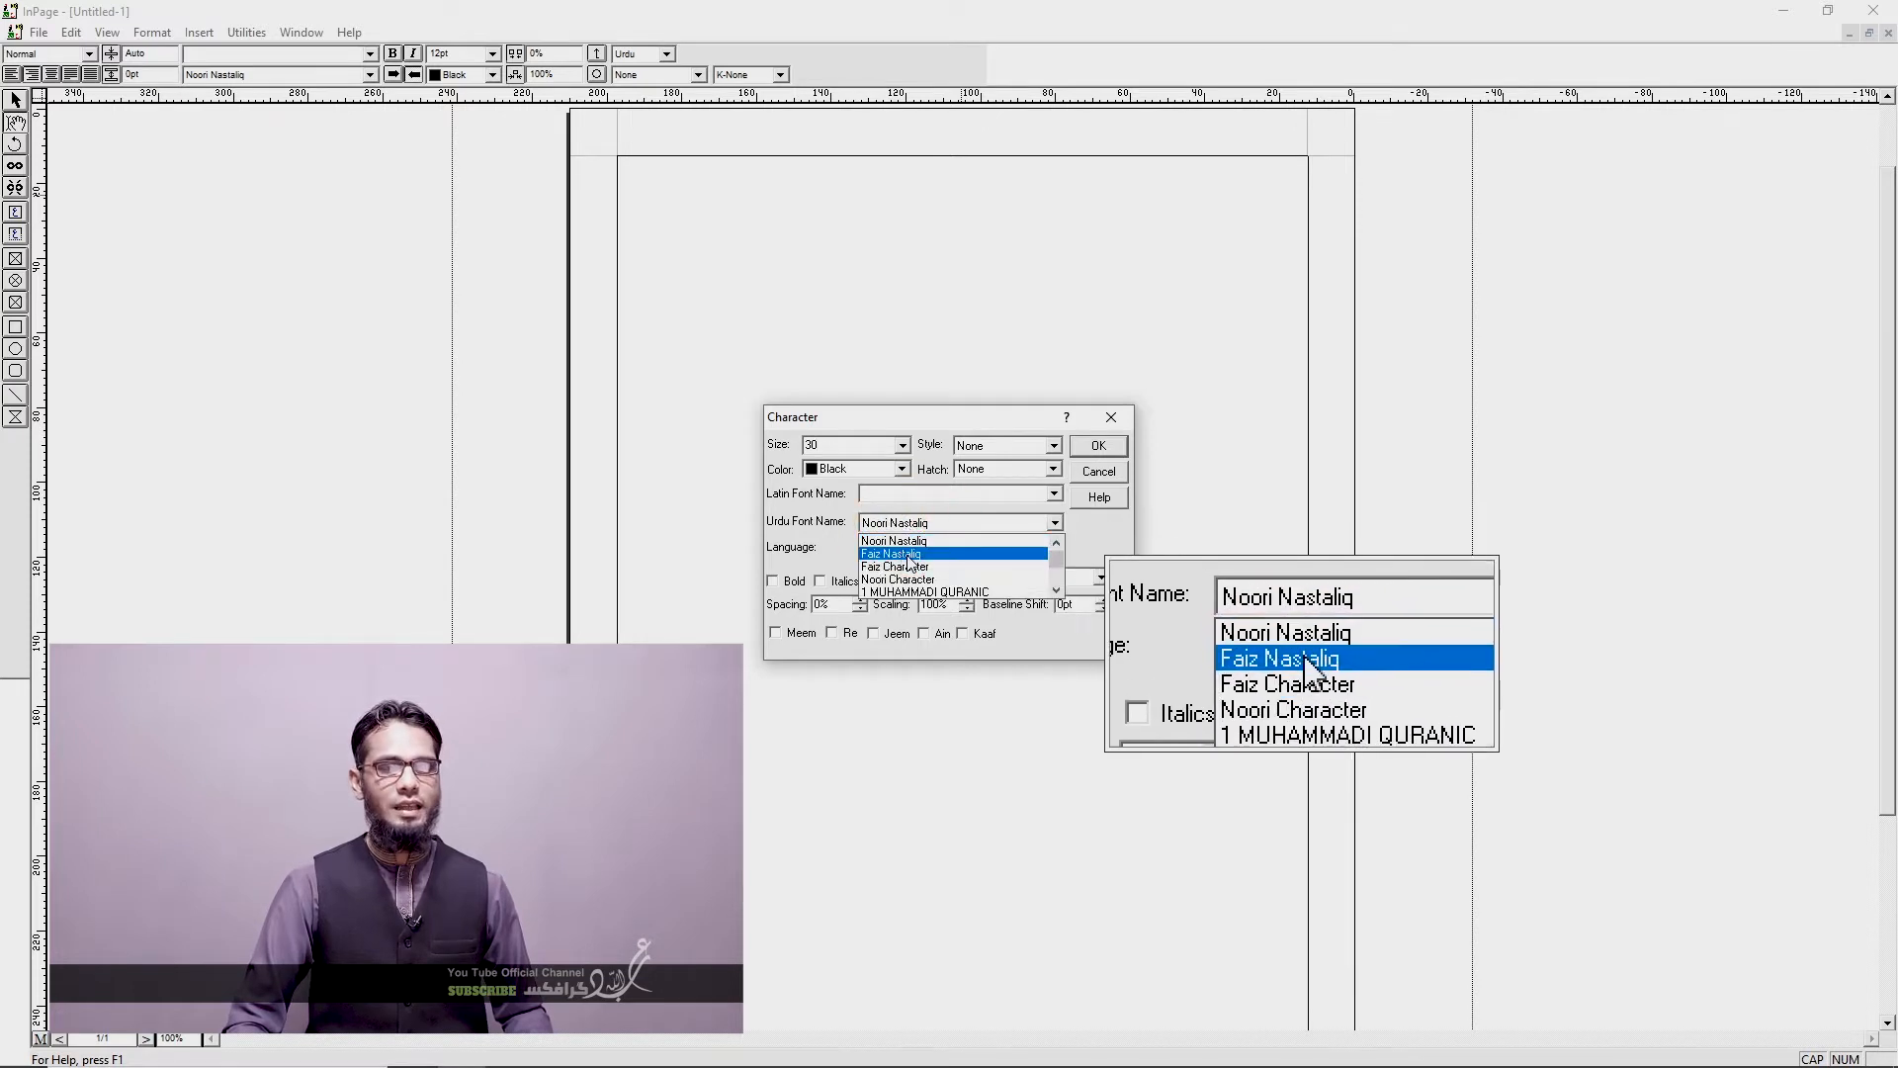
click(910, 555)
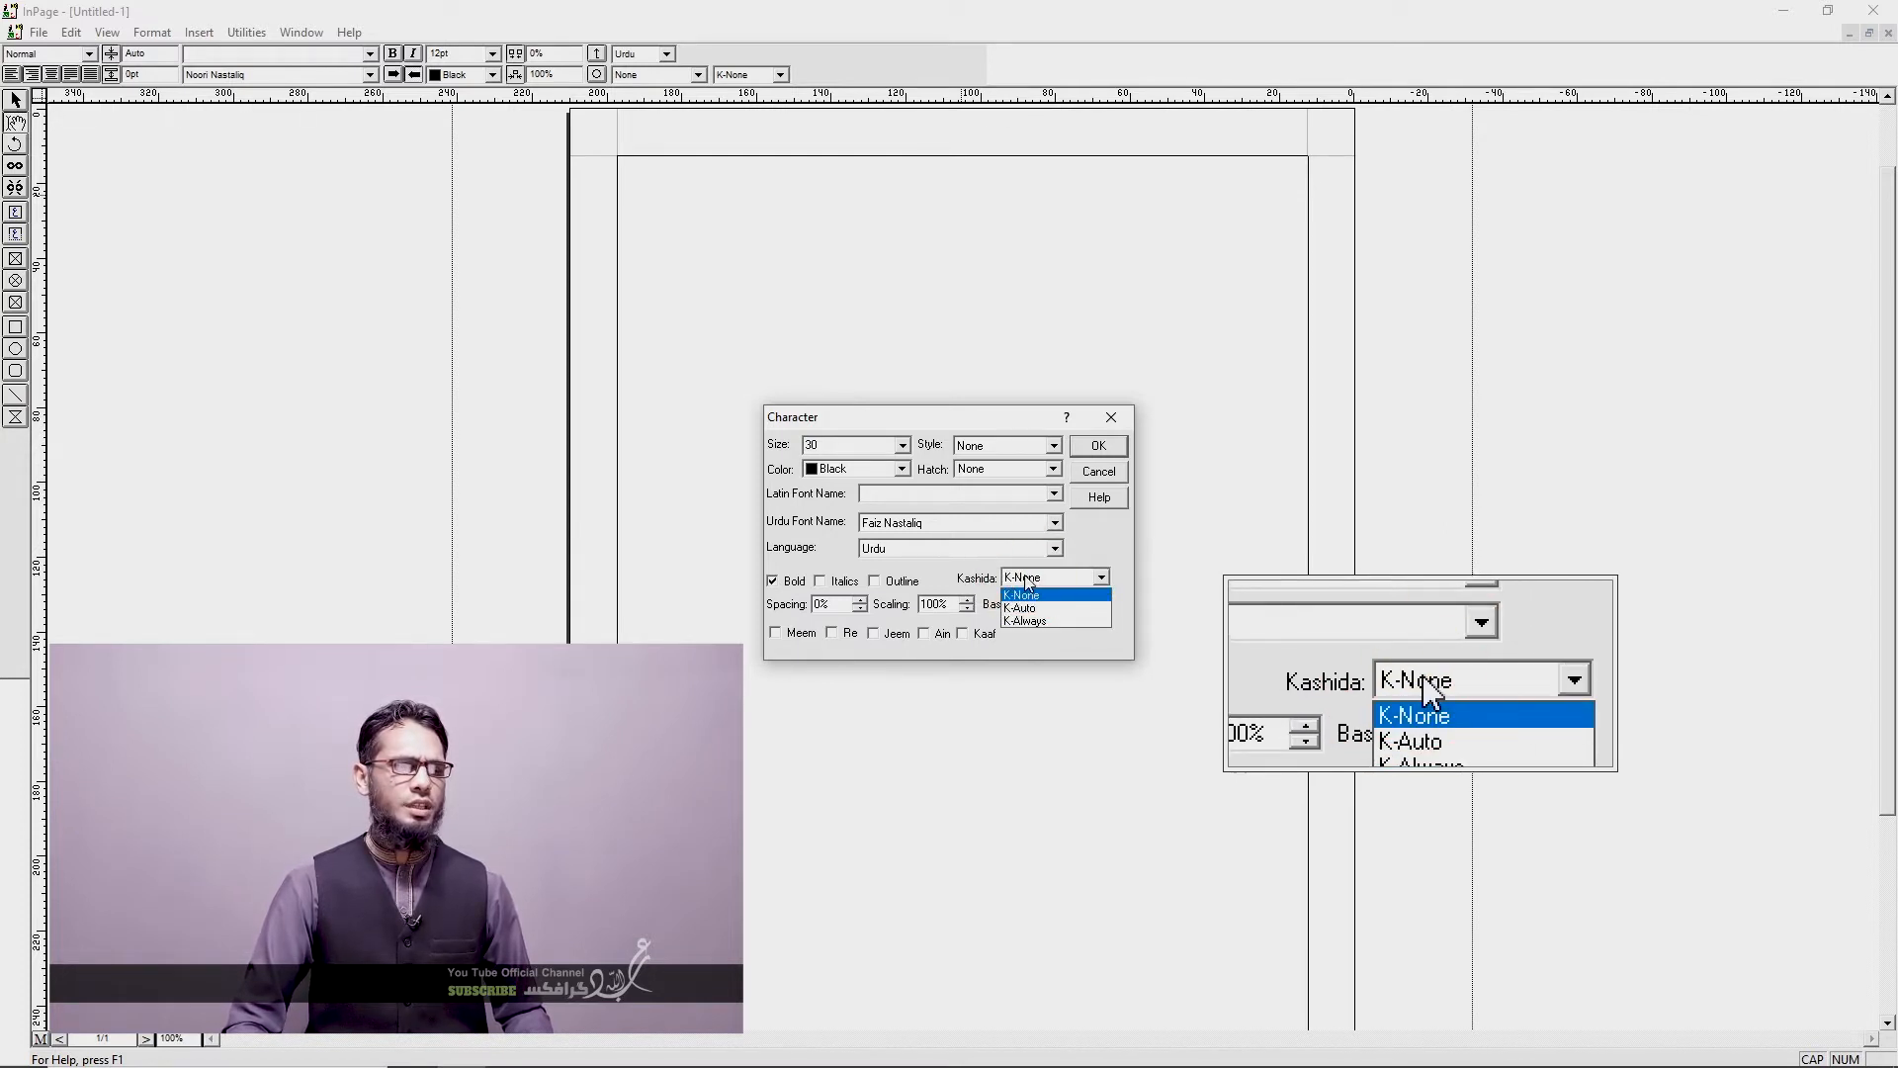
click(1028, 592)
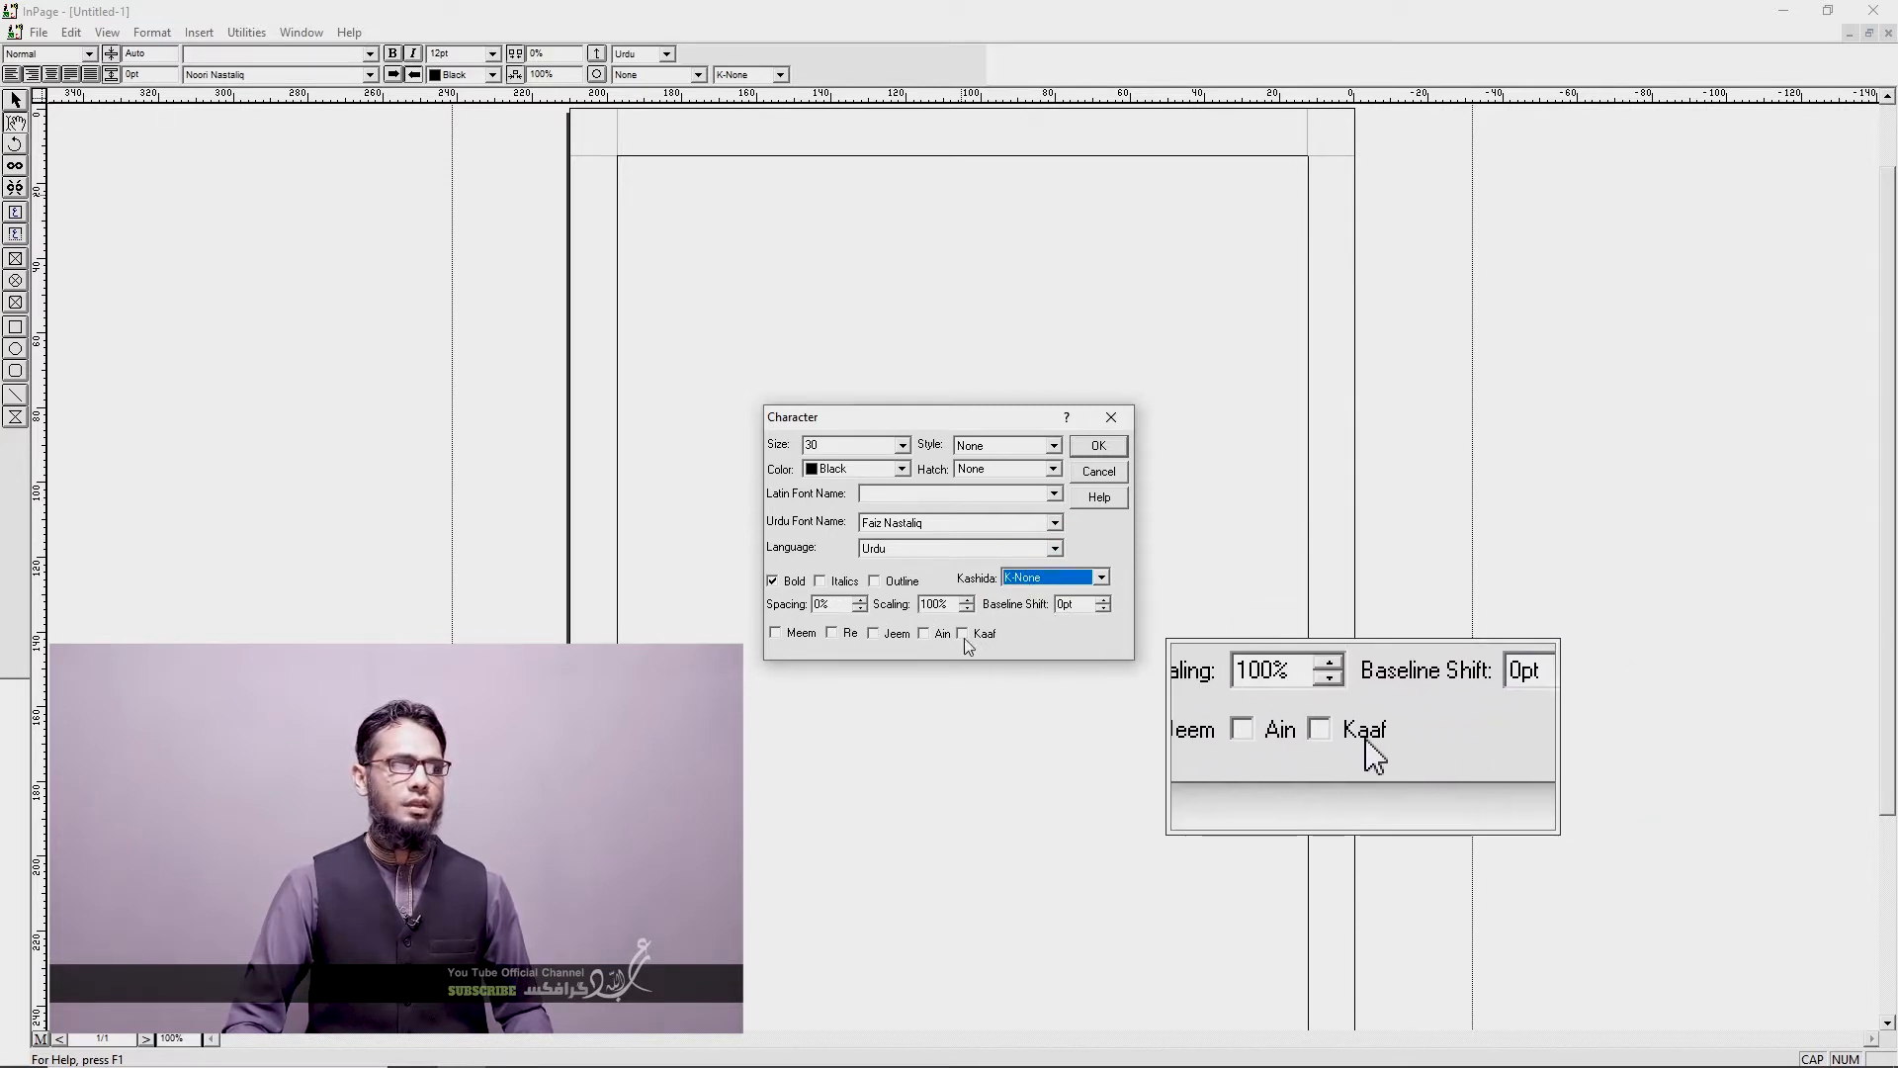
click(1101, 453)
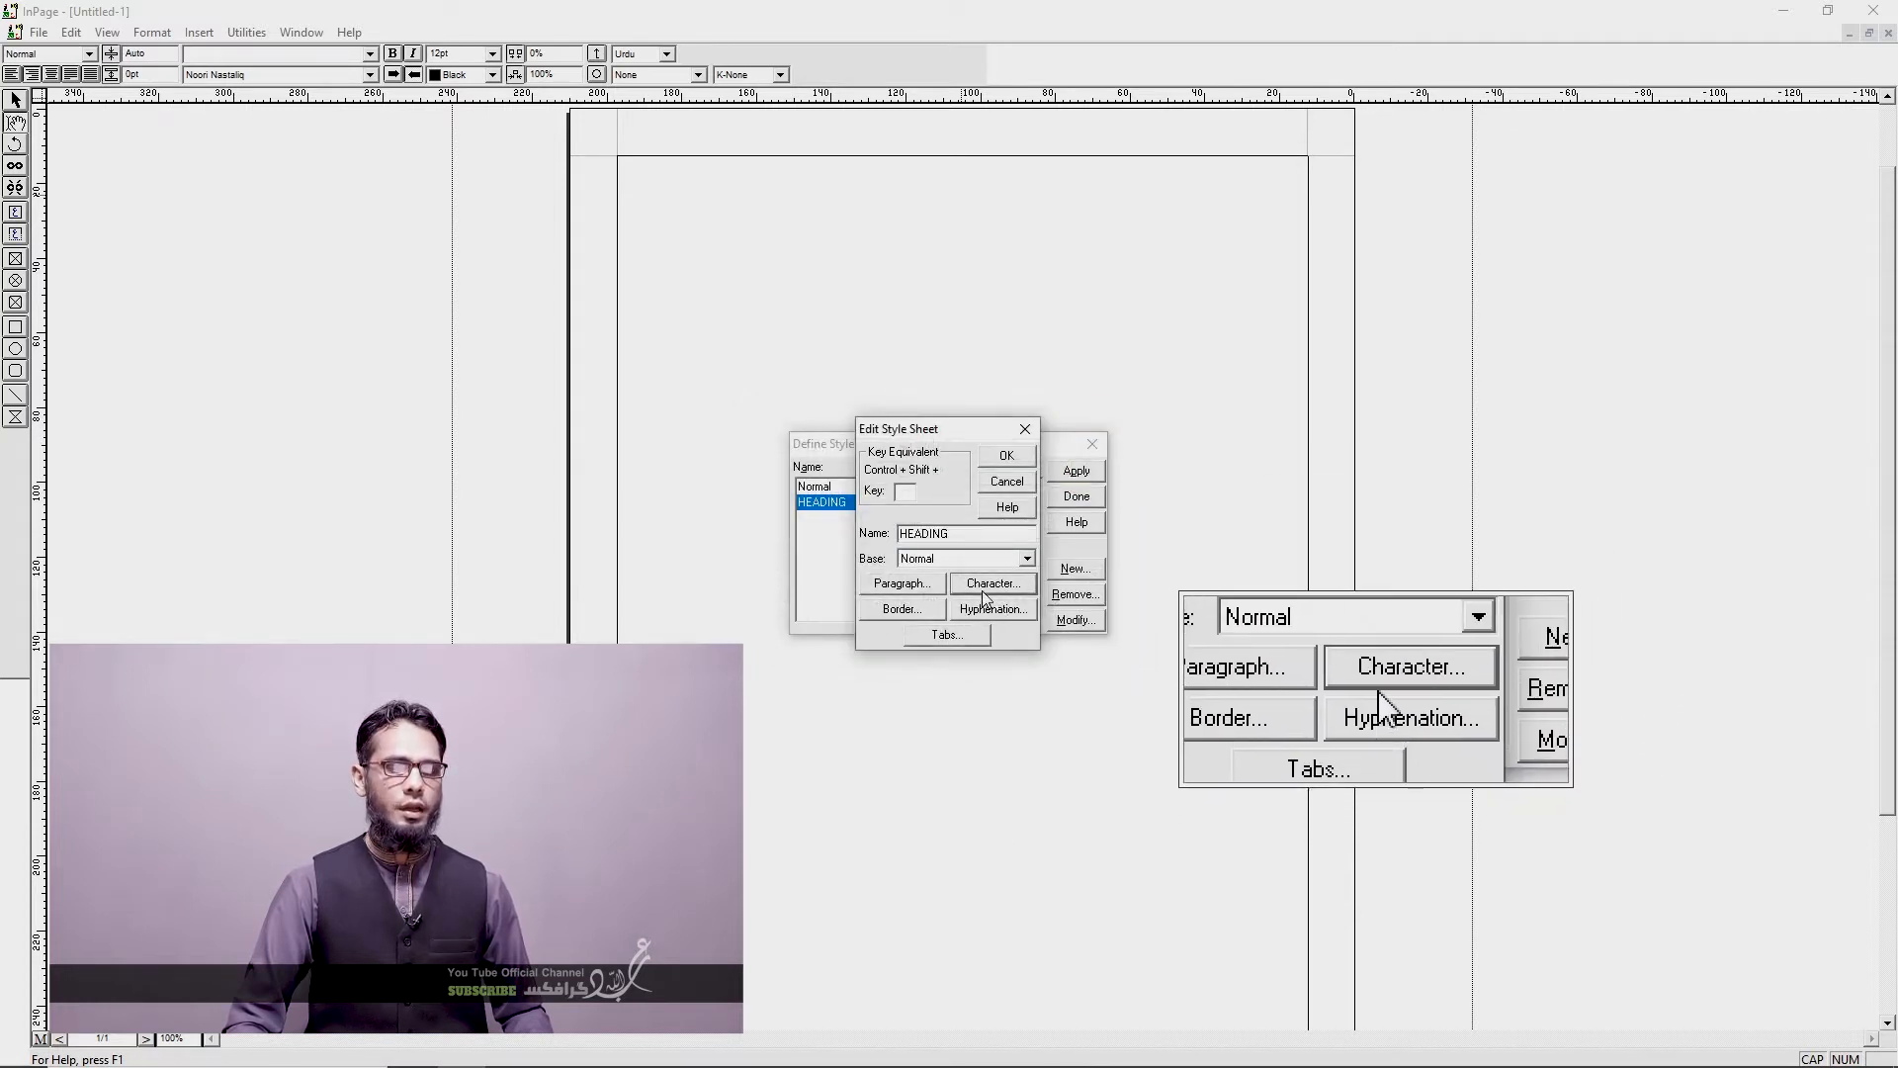
Step: Set the HEADING style's paragraphs to centered alignment with a line height of 36 pt
click(903, 585)
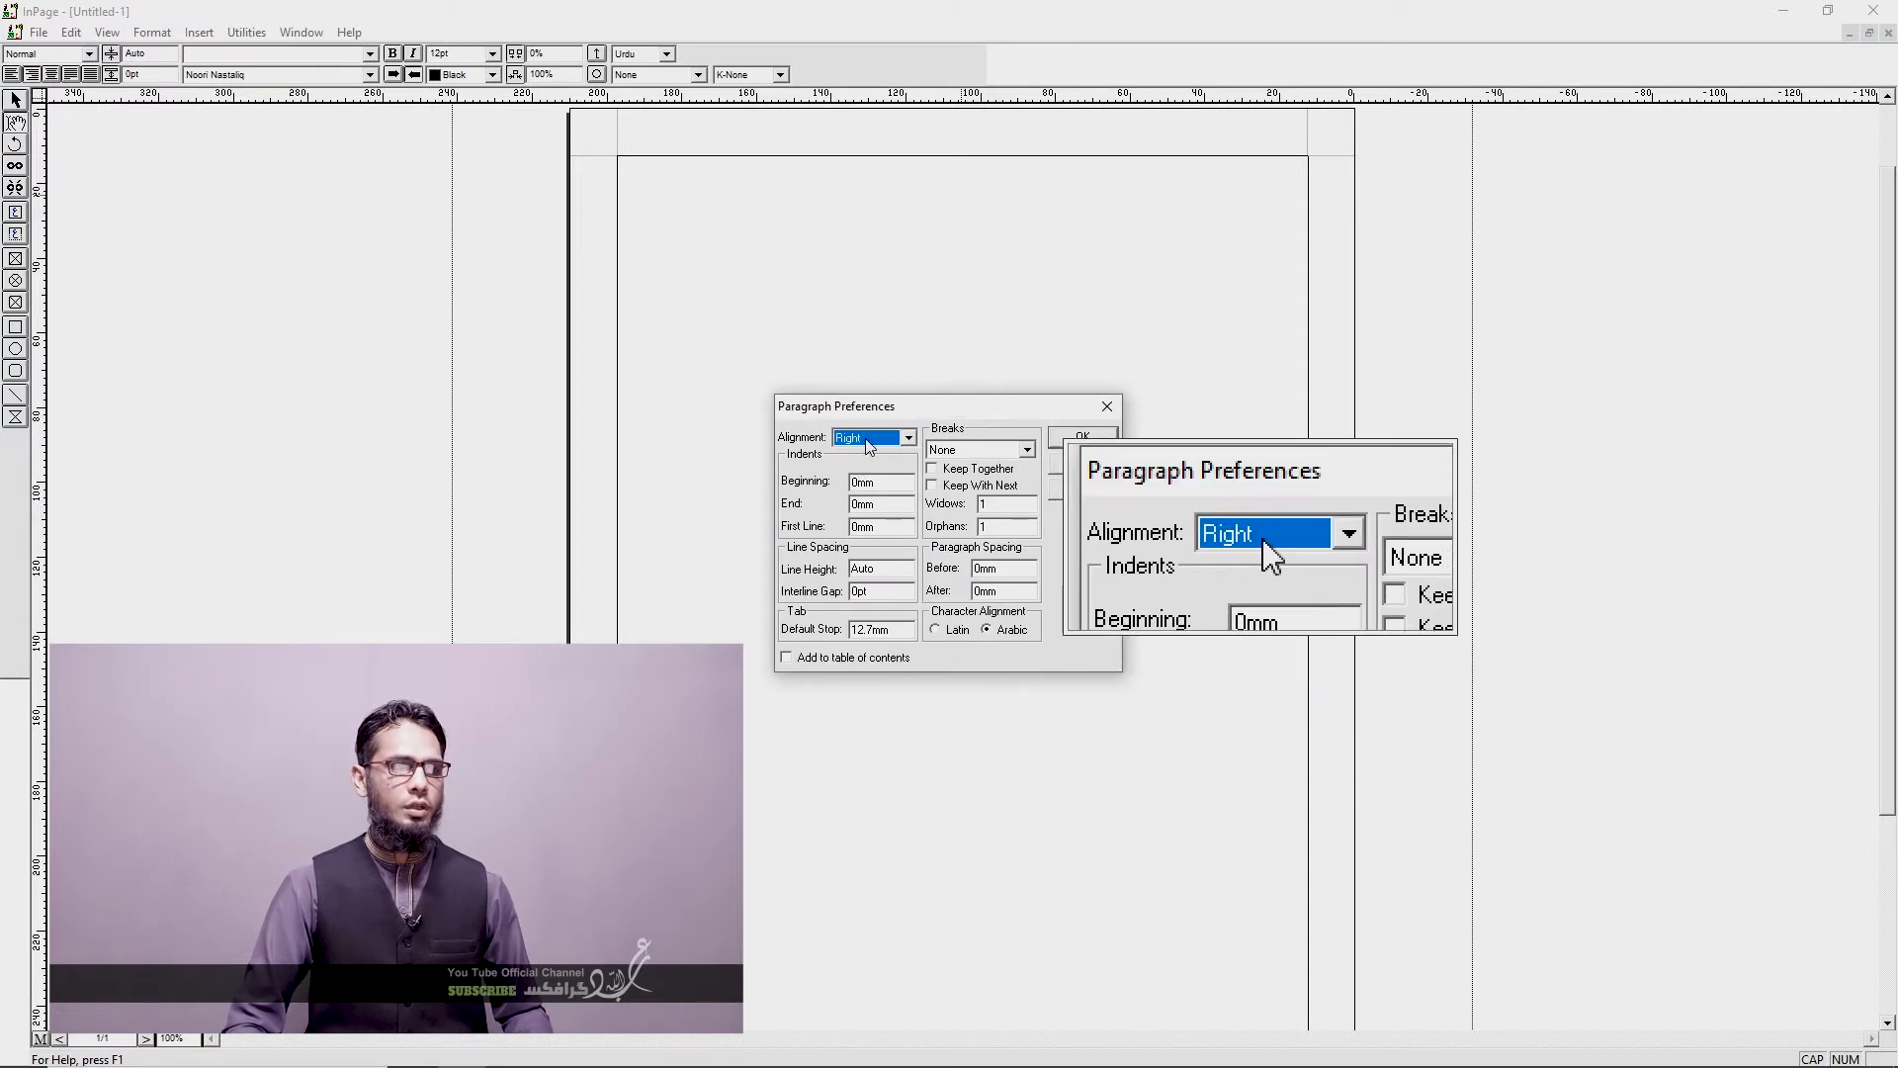
click(869, 446)
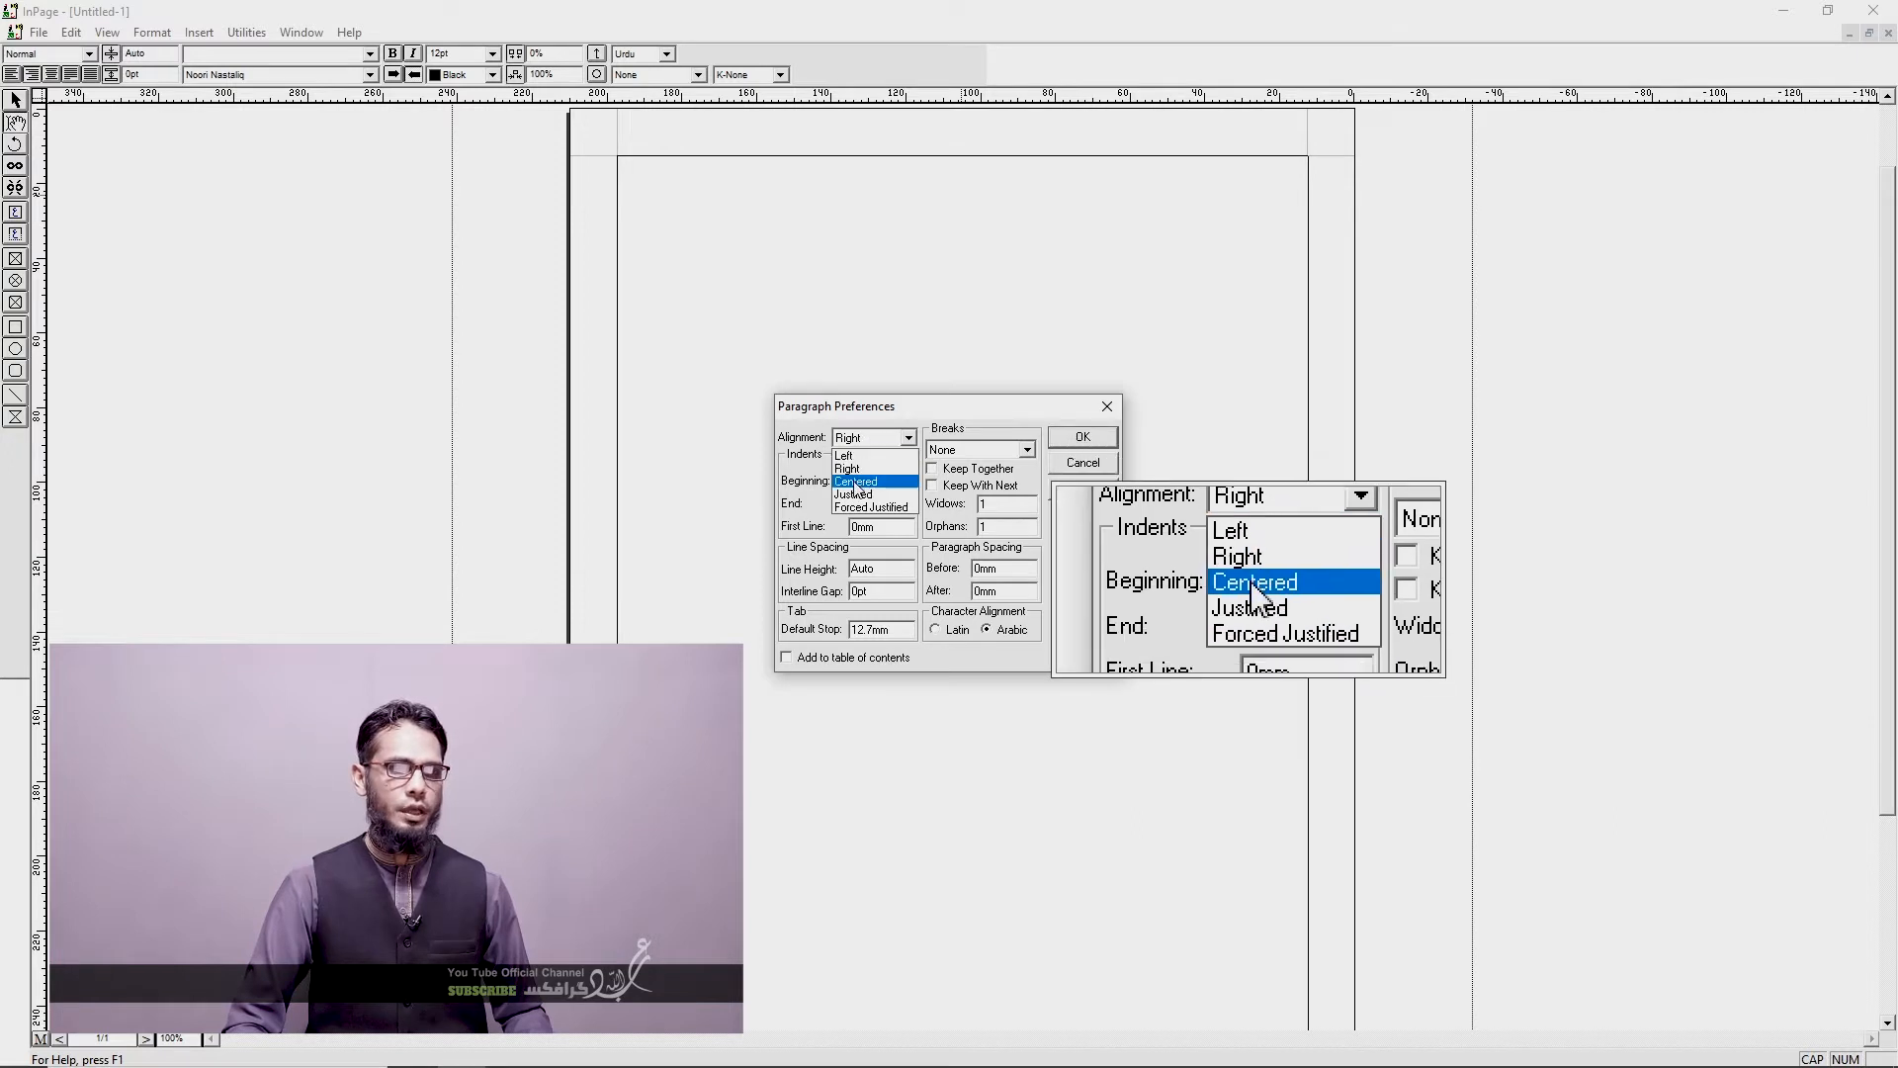
click(860, 482)
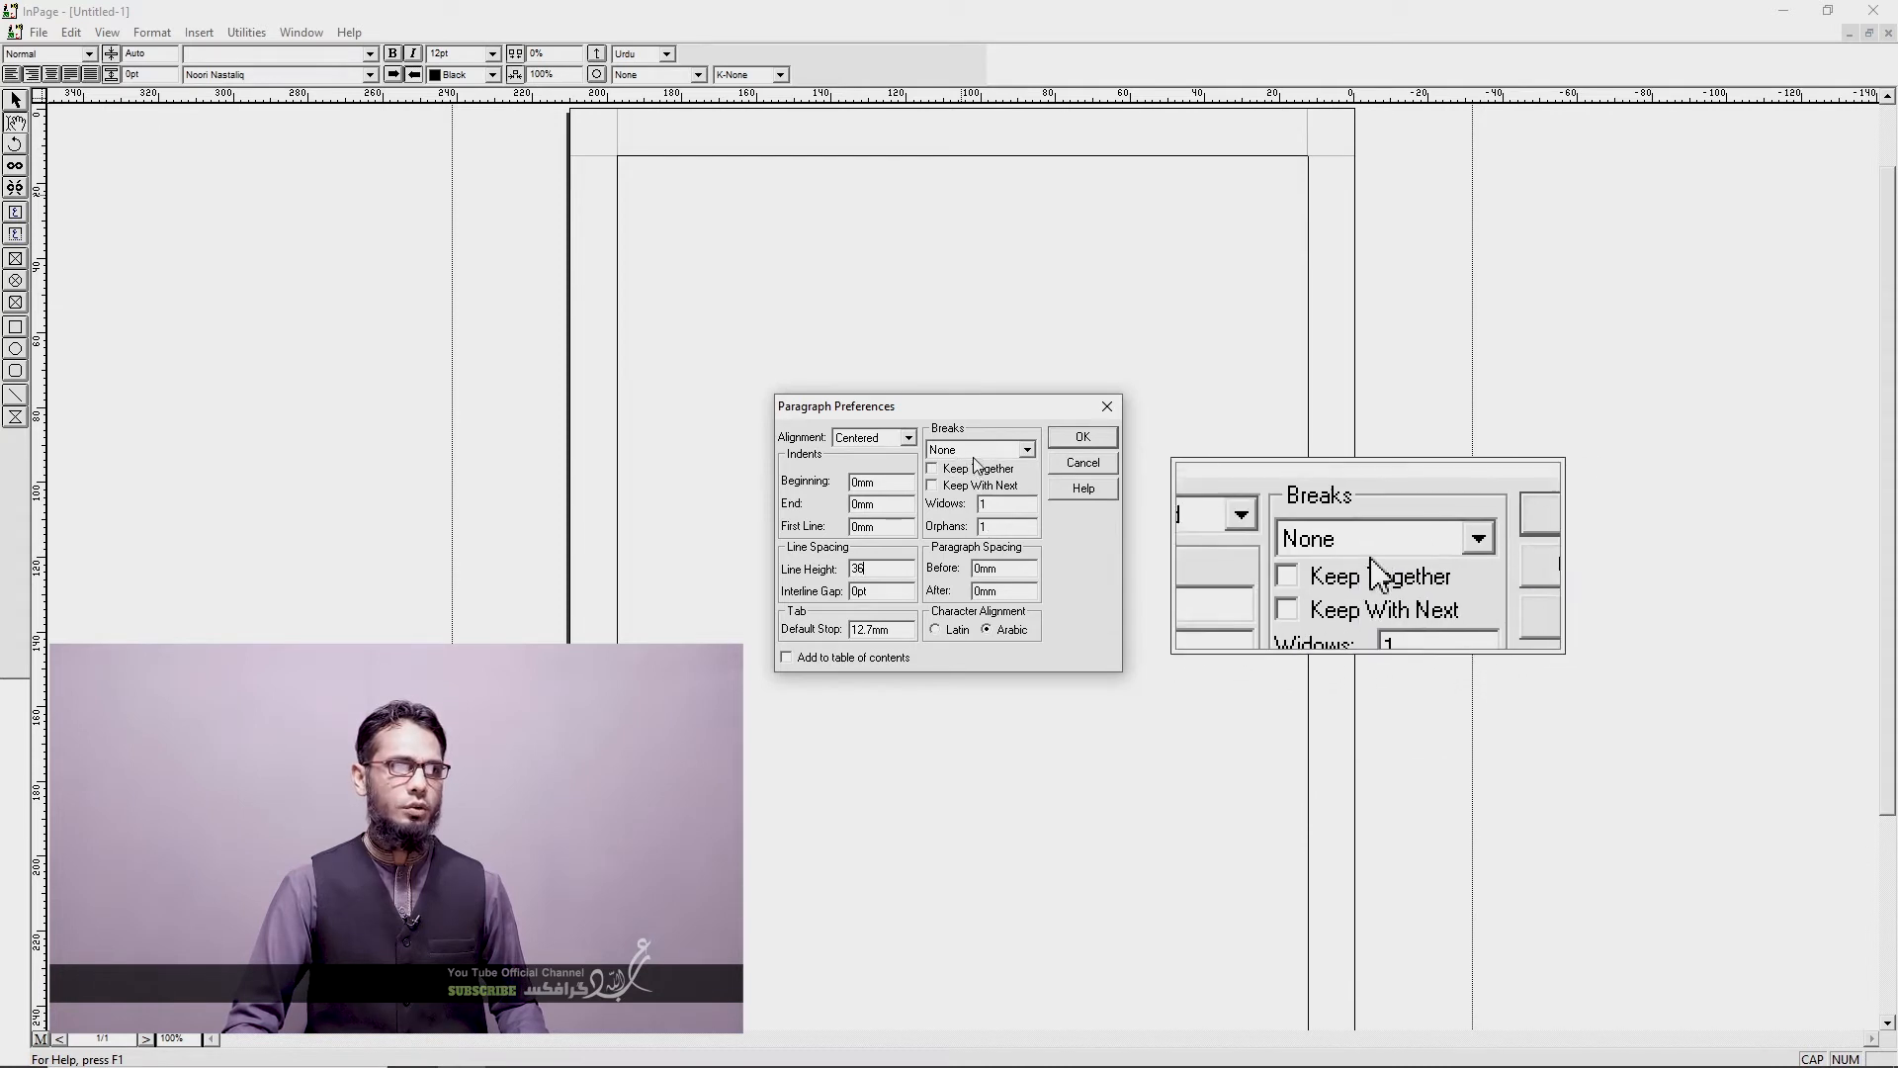
click(1082, 436)
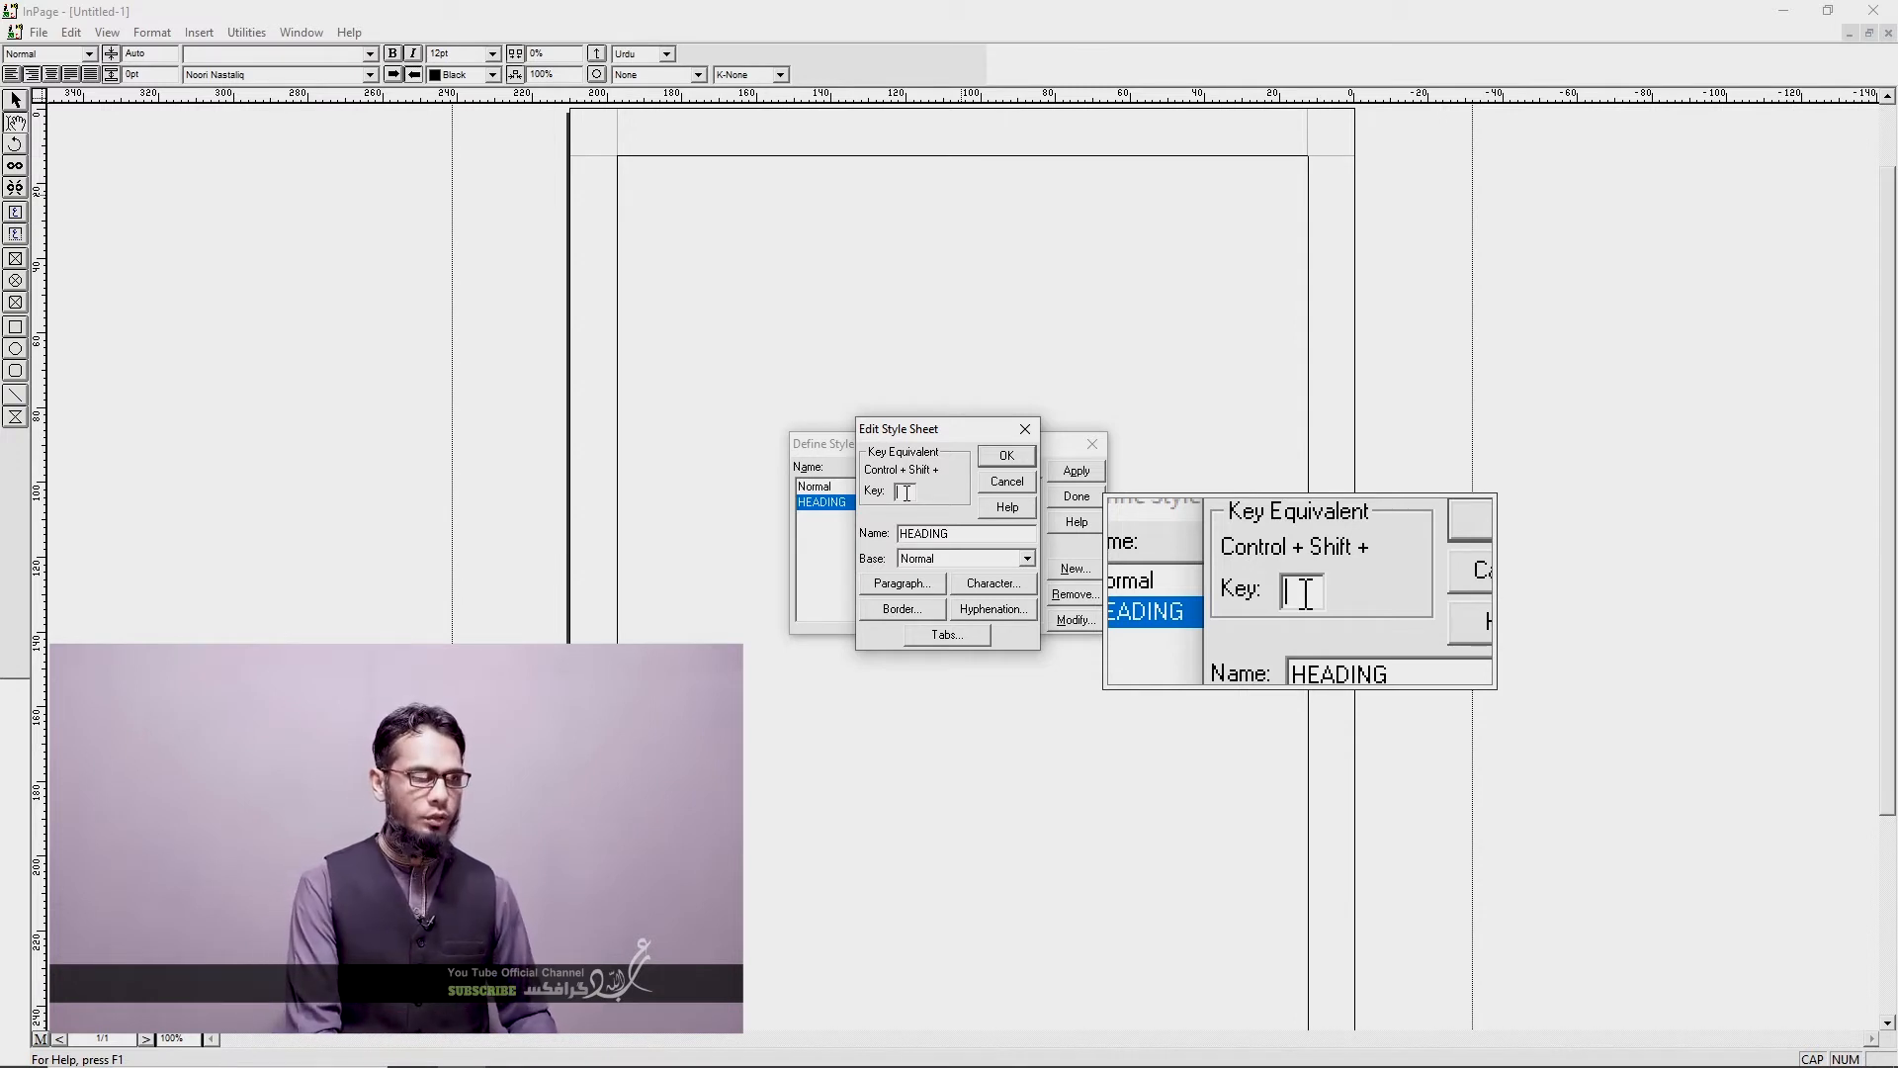
Step: Assign H as the HEADING style's key equivalent and finish defining the style sheets
text(H)
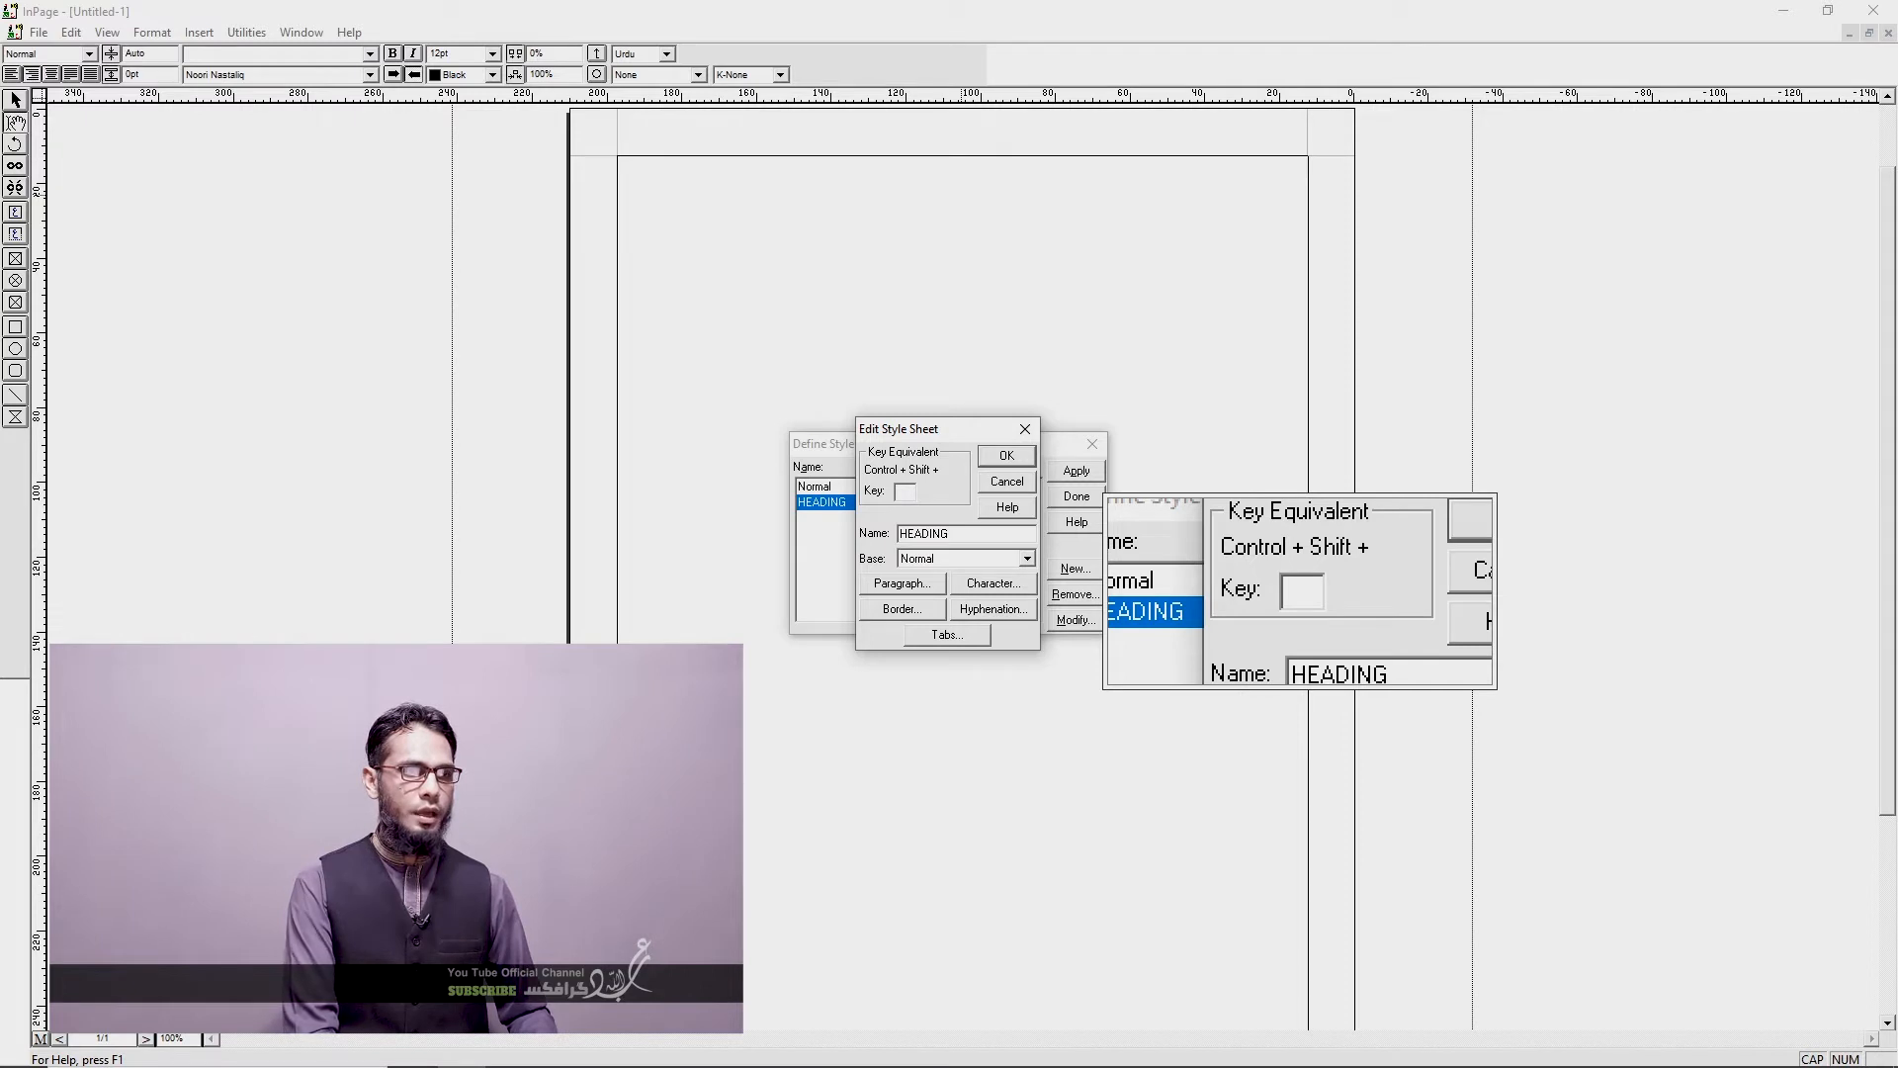
text(H)
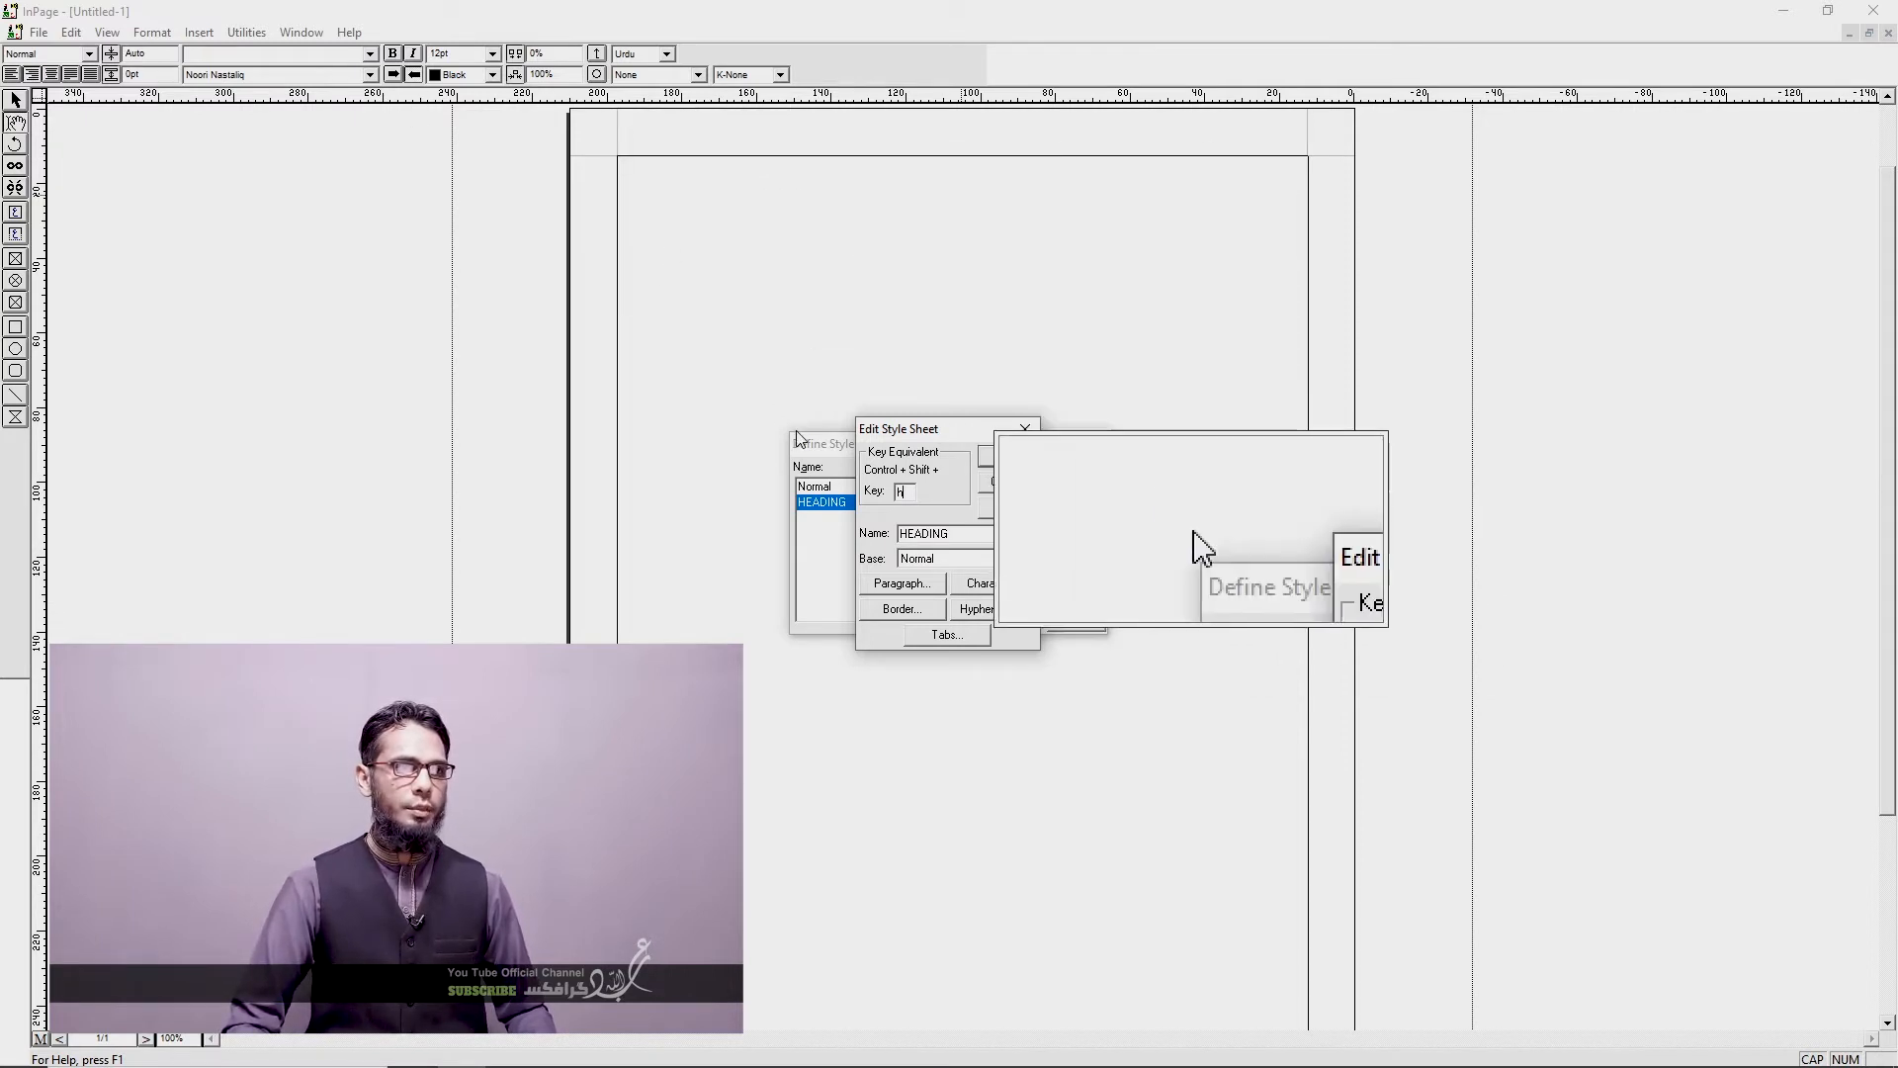
click(1007, 457)
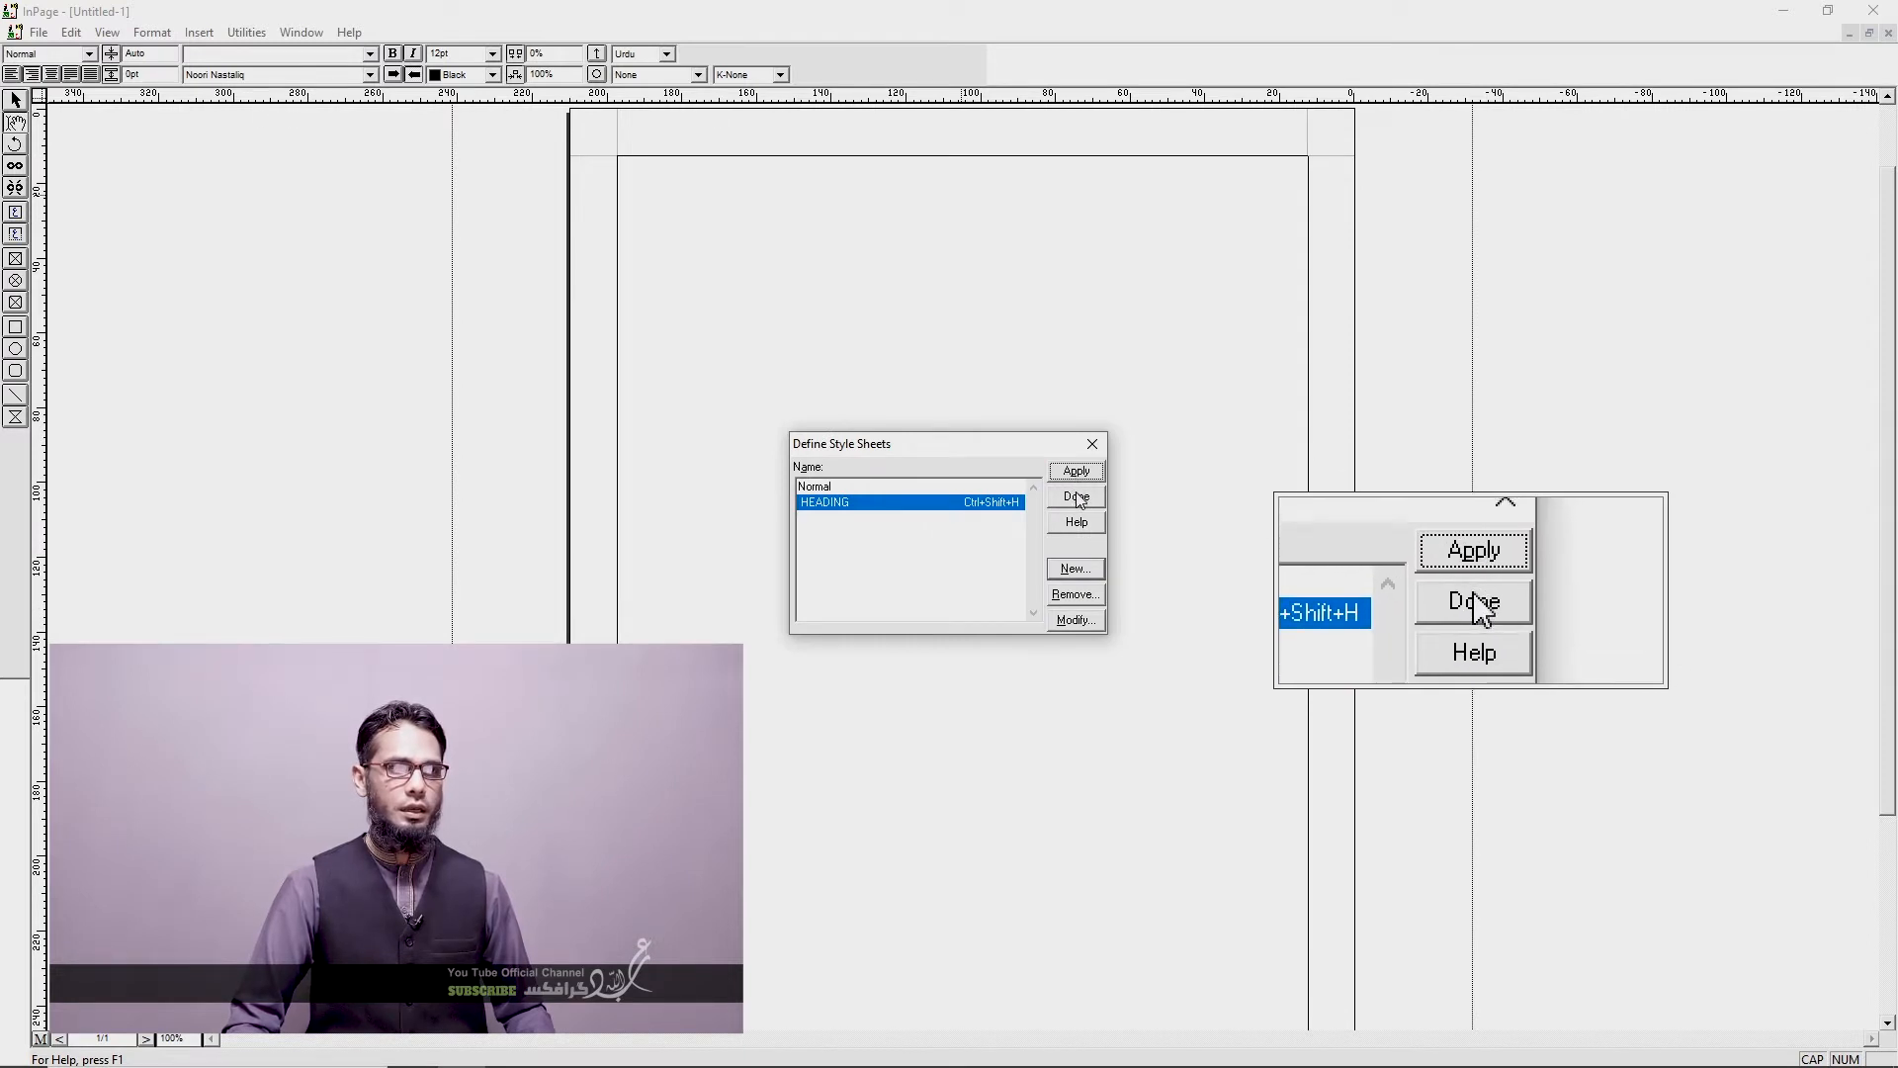
click(1077, 493)
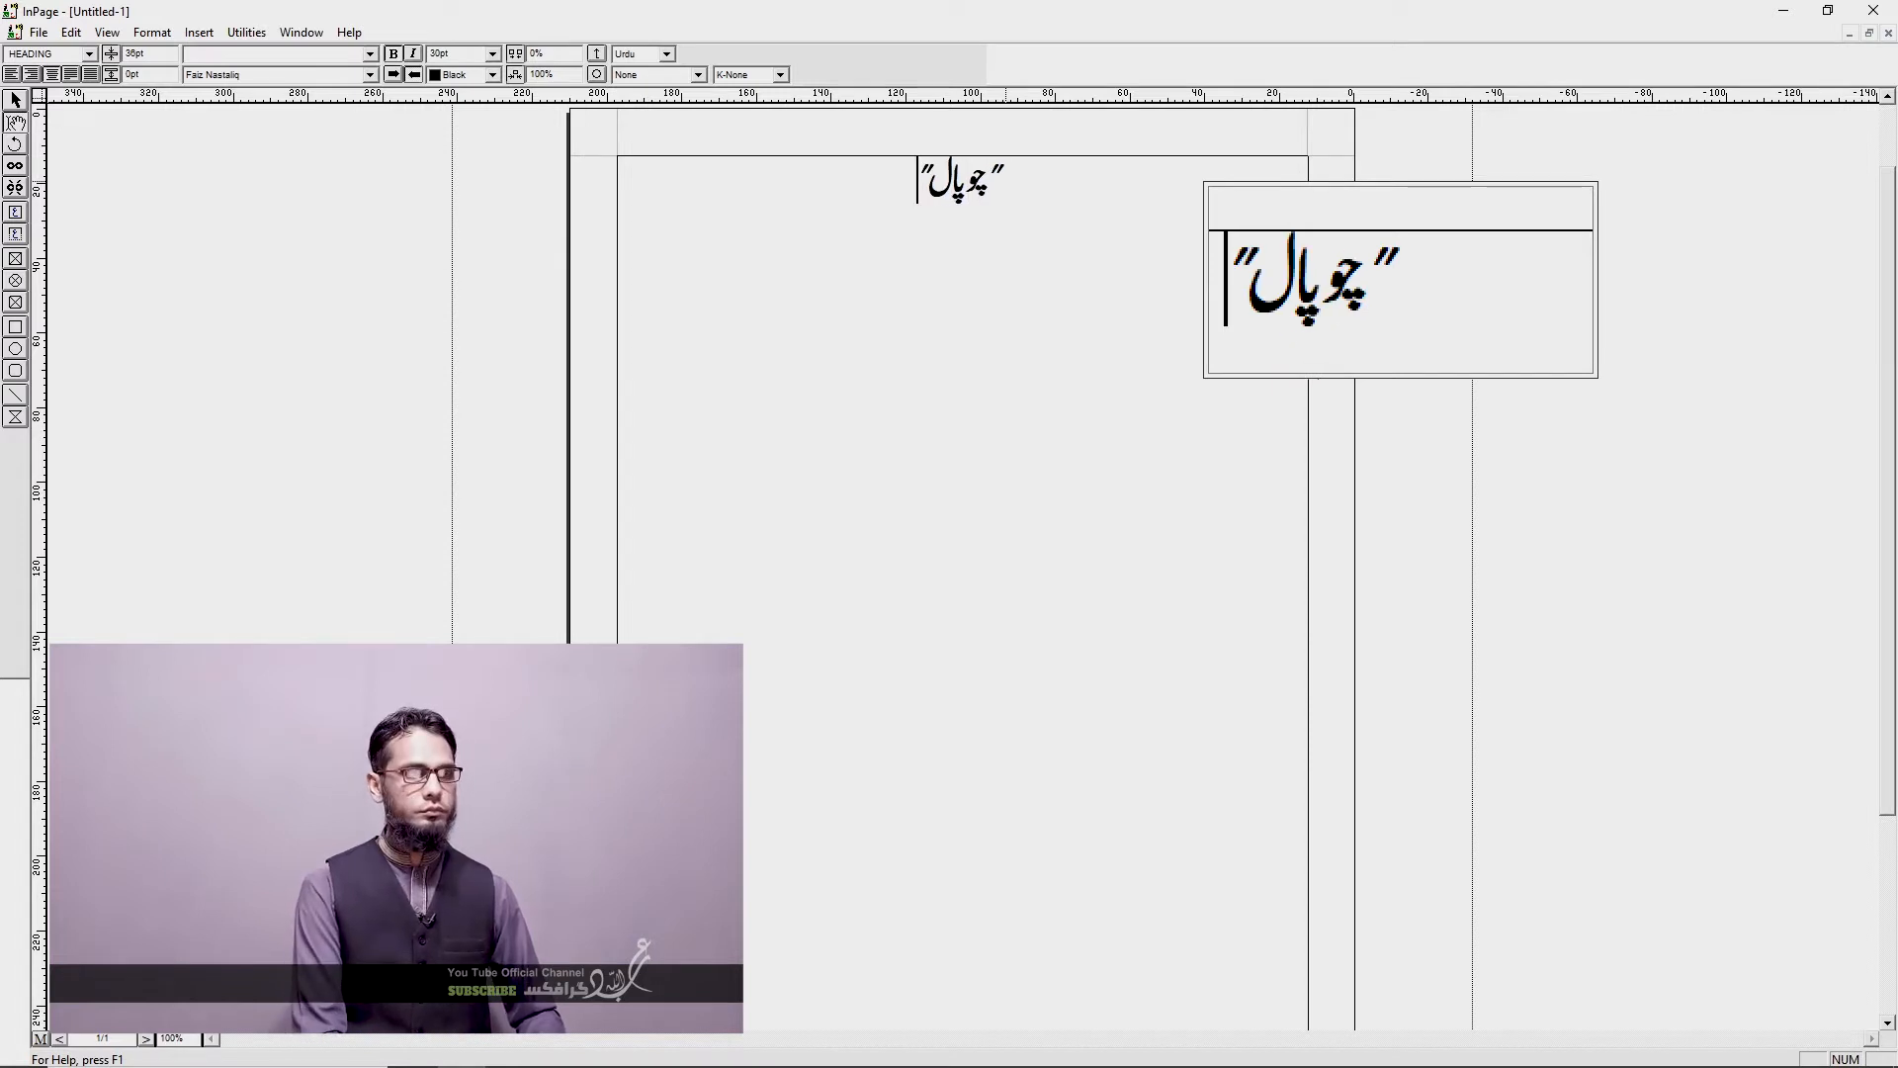
Step: Complete the heading on the page's first line so it reads "چوپال" کی کہانی
text(کہانی)
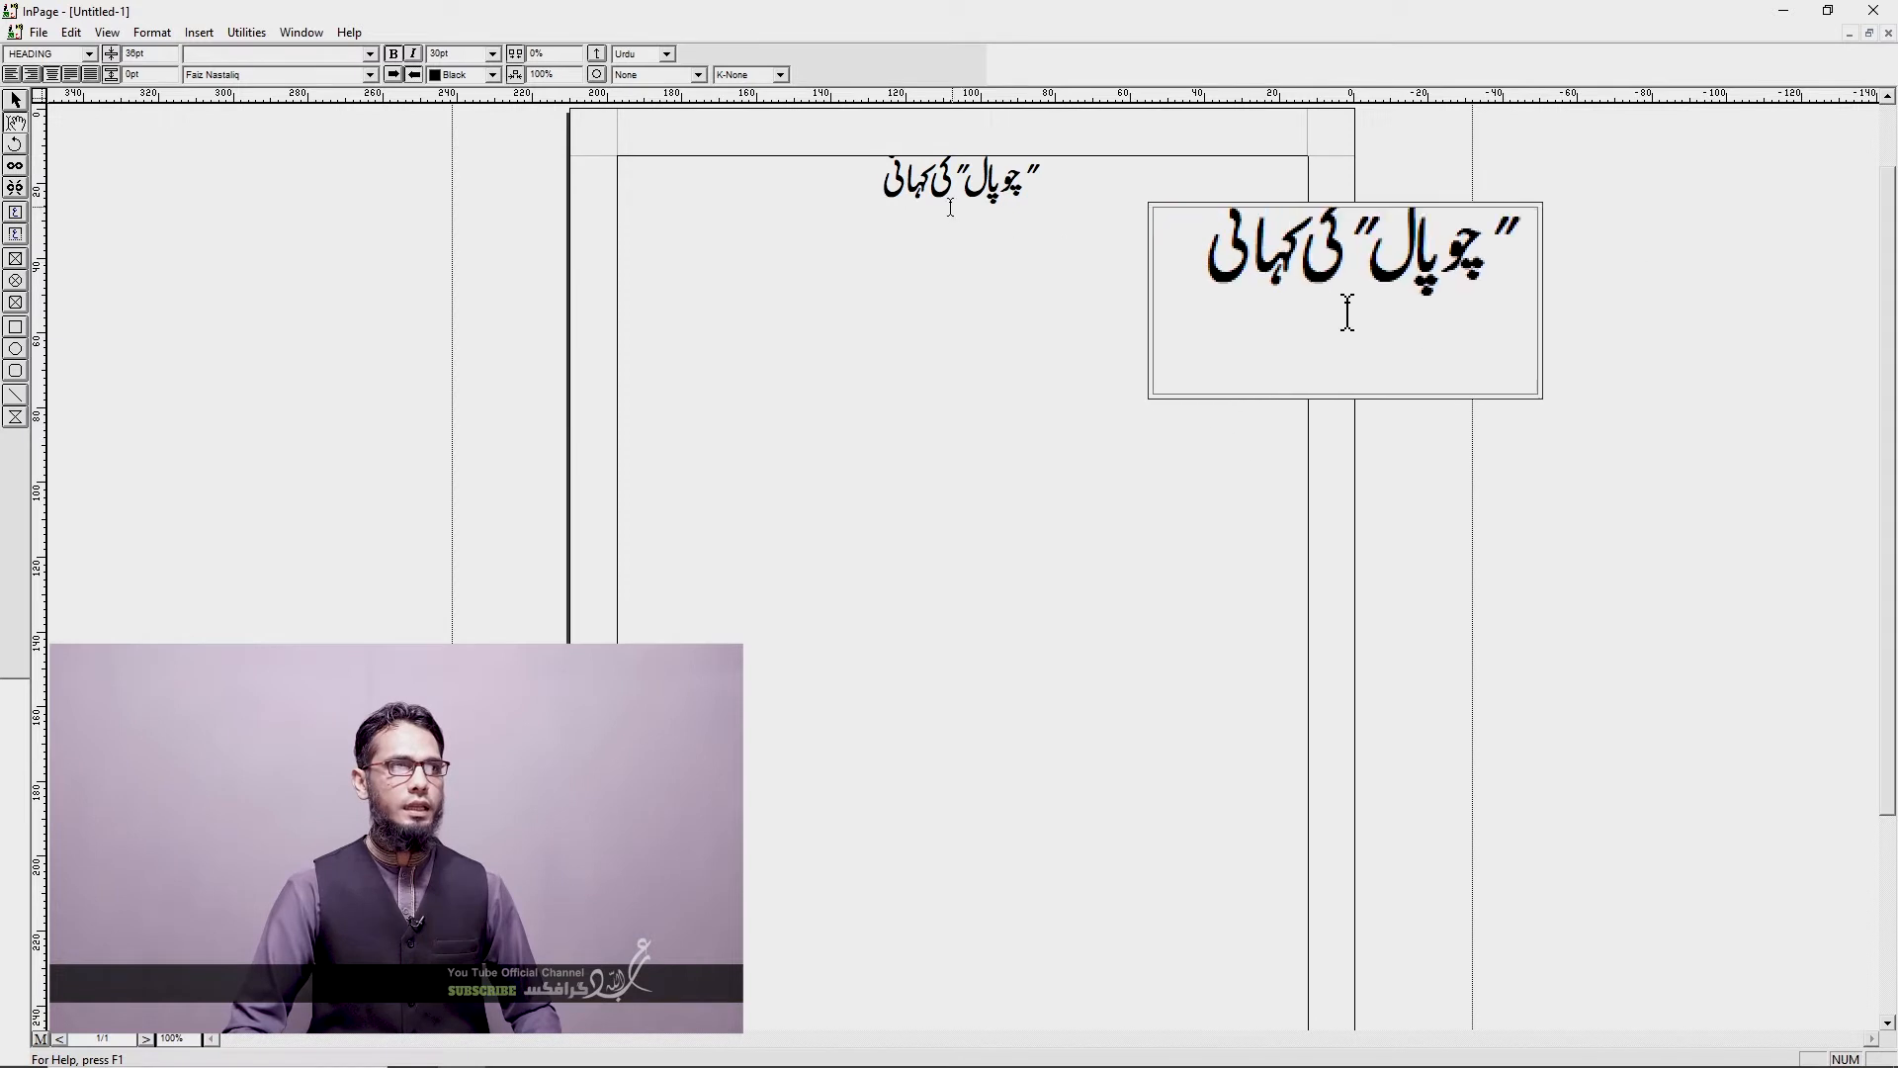
Step: Select the heading text and set the HEADING style's line height to 38 pt
key(ctrl+a)
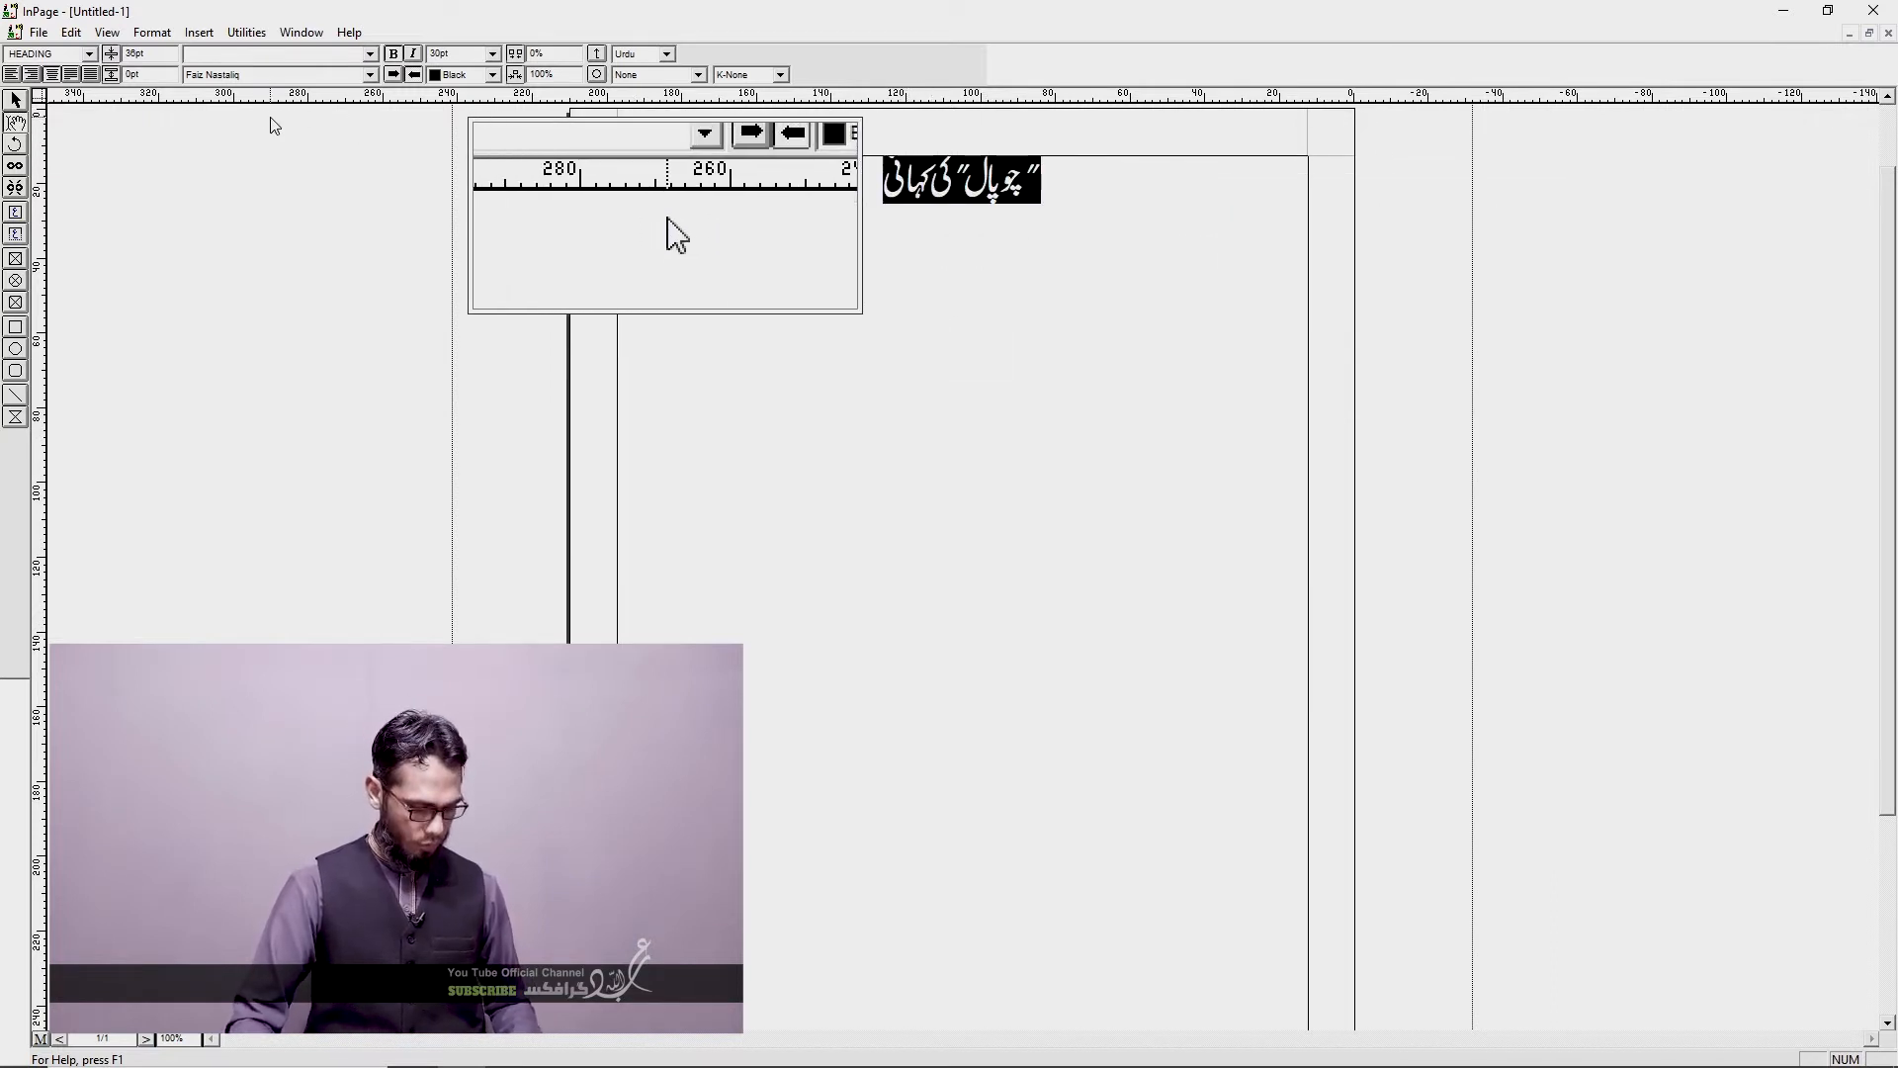
key(F11)
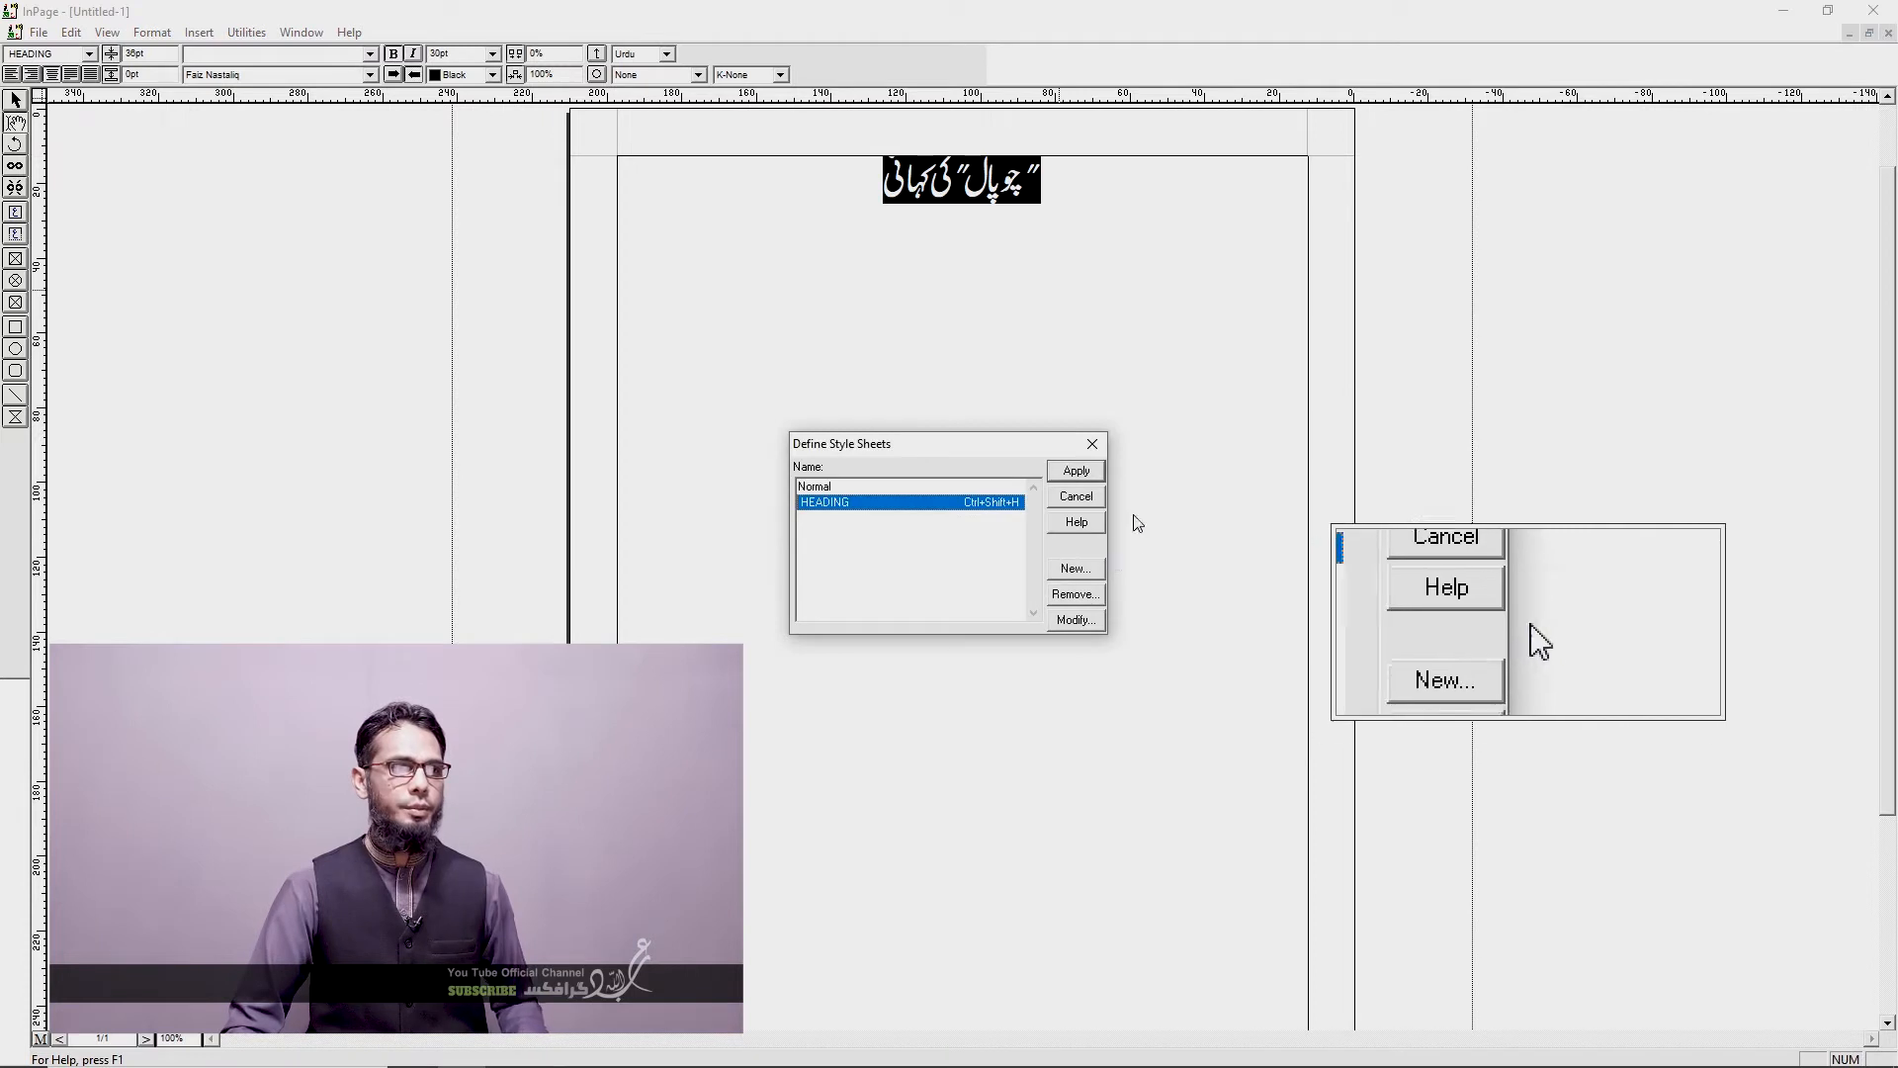
click(1078, 621)
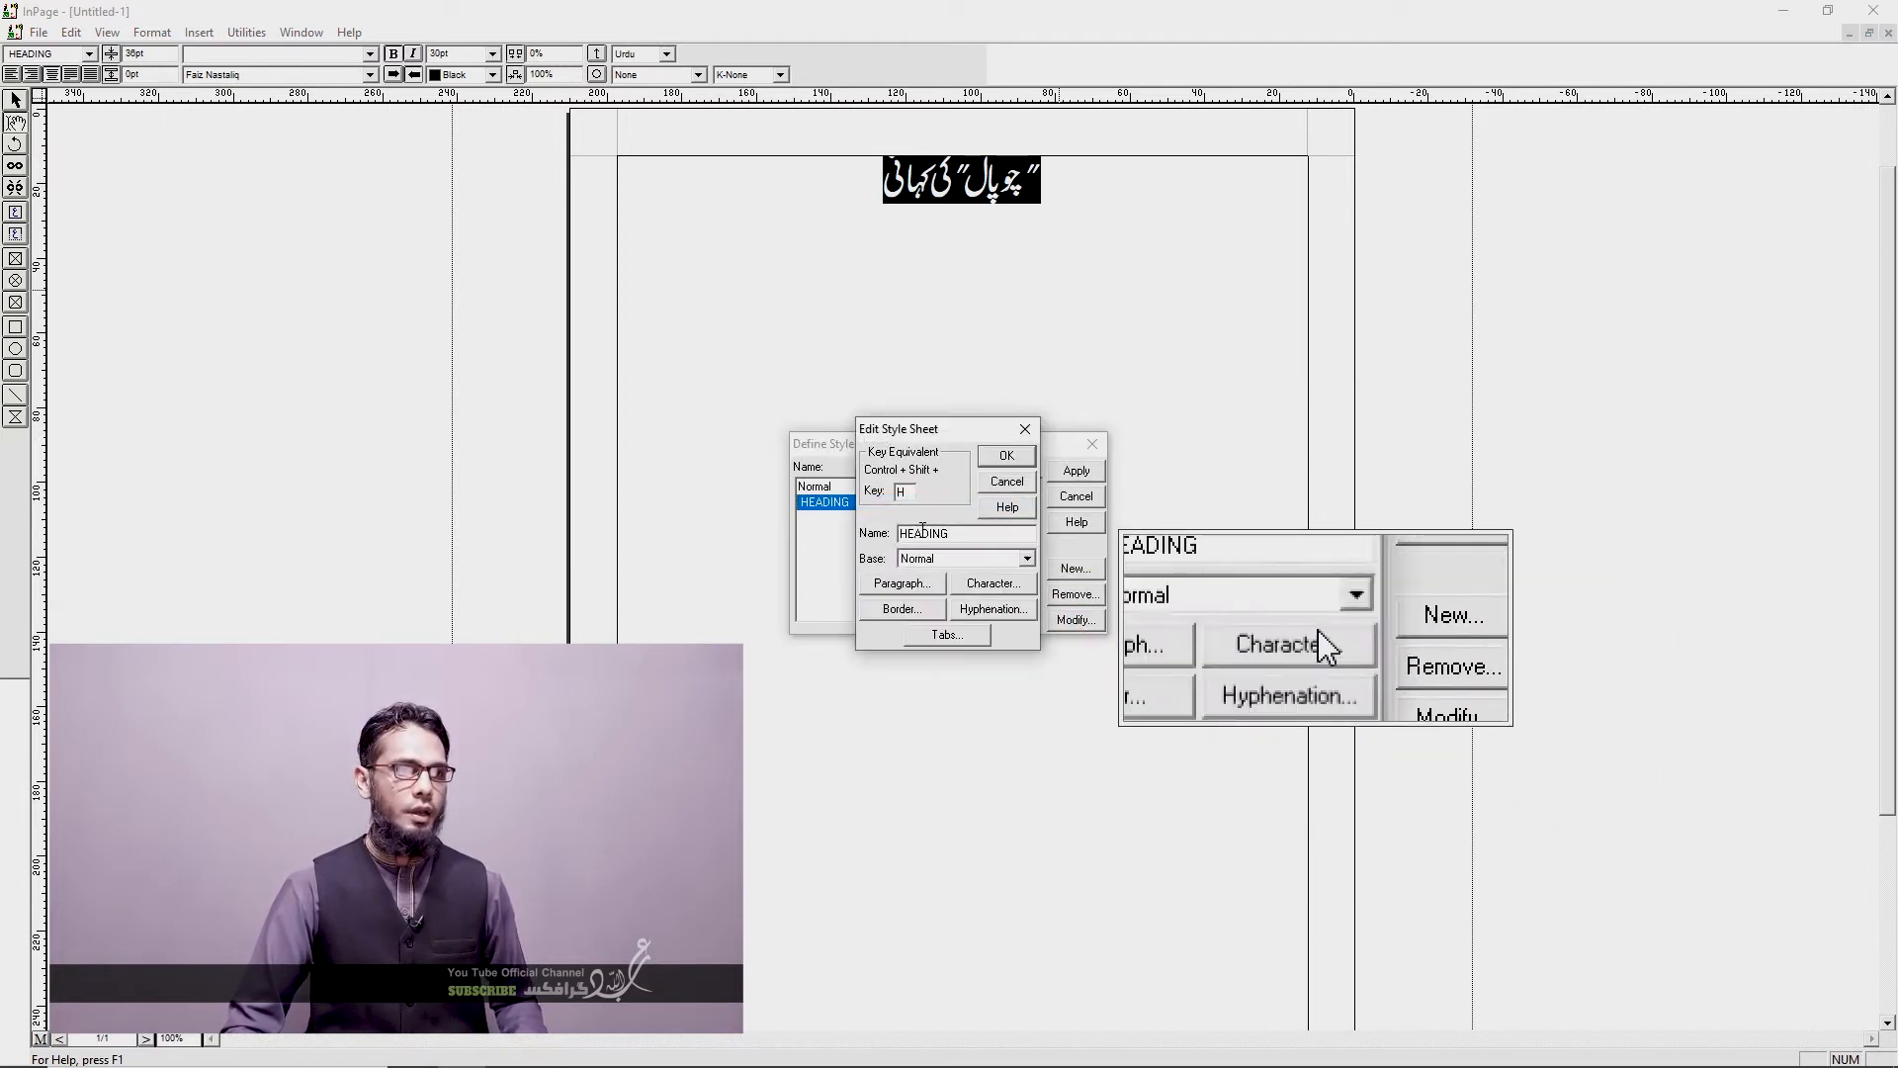
click(901, 583)
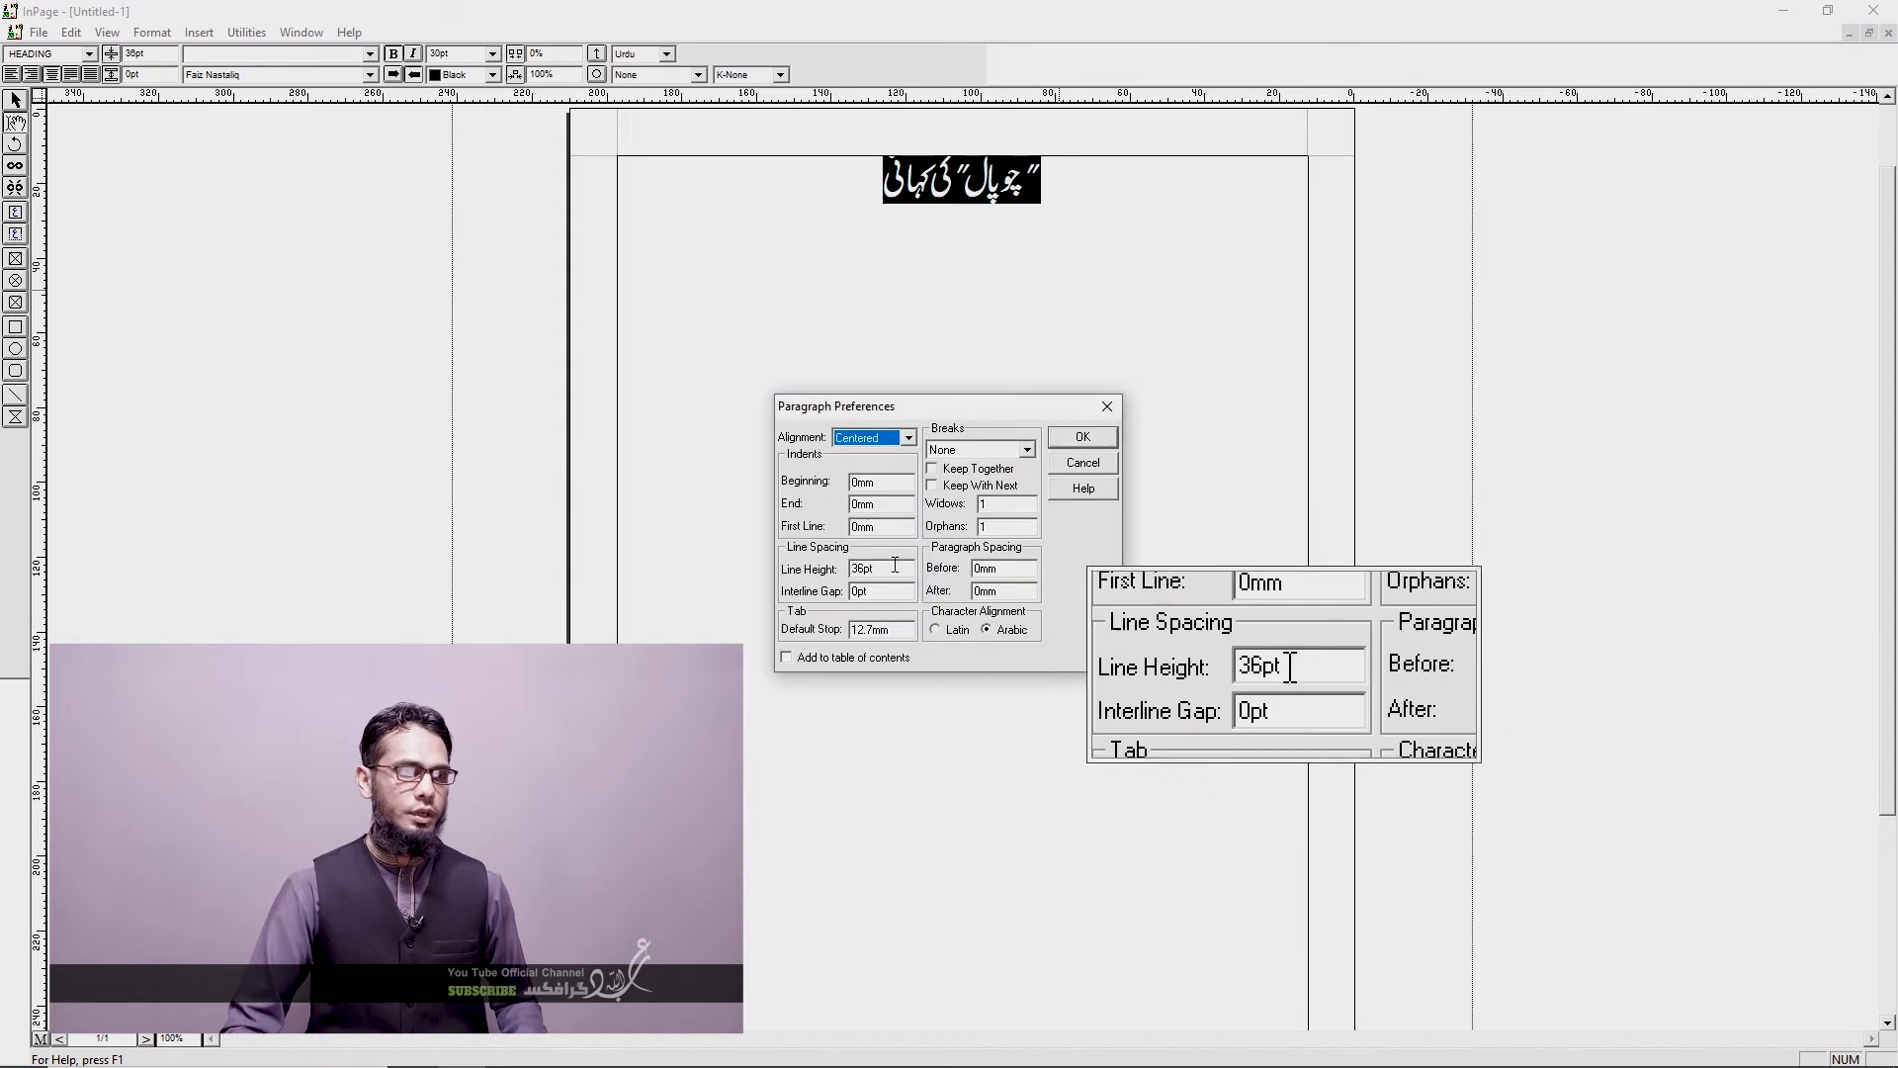
double_click(878, 571)
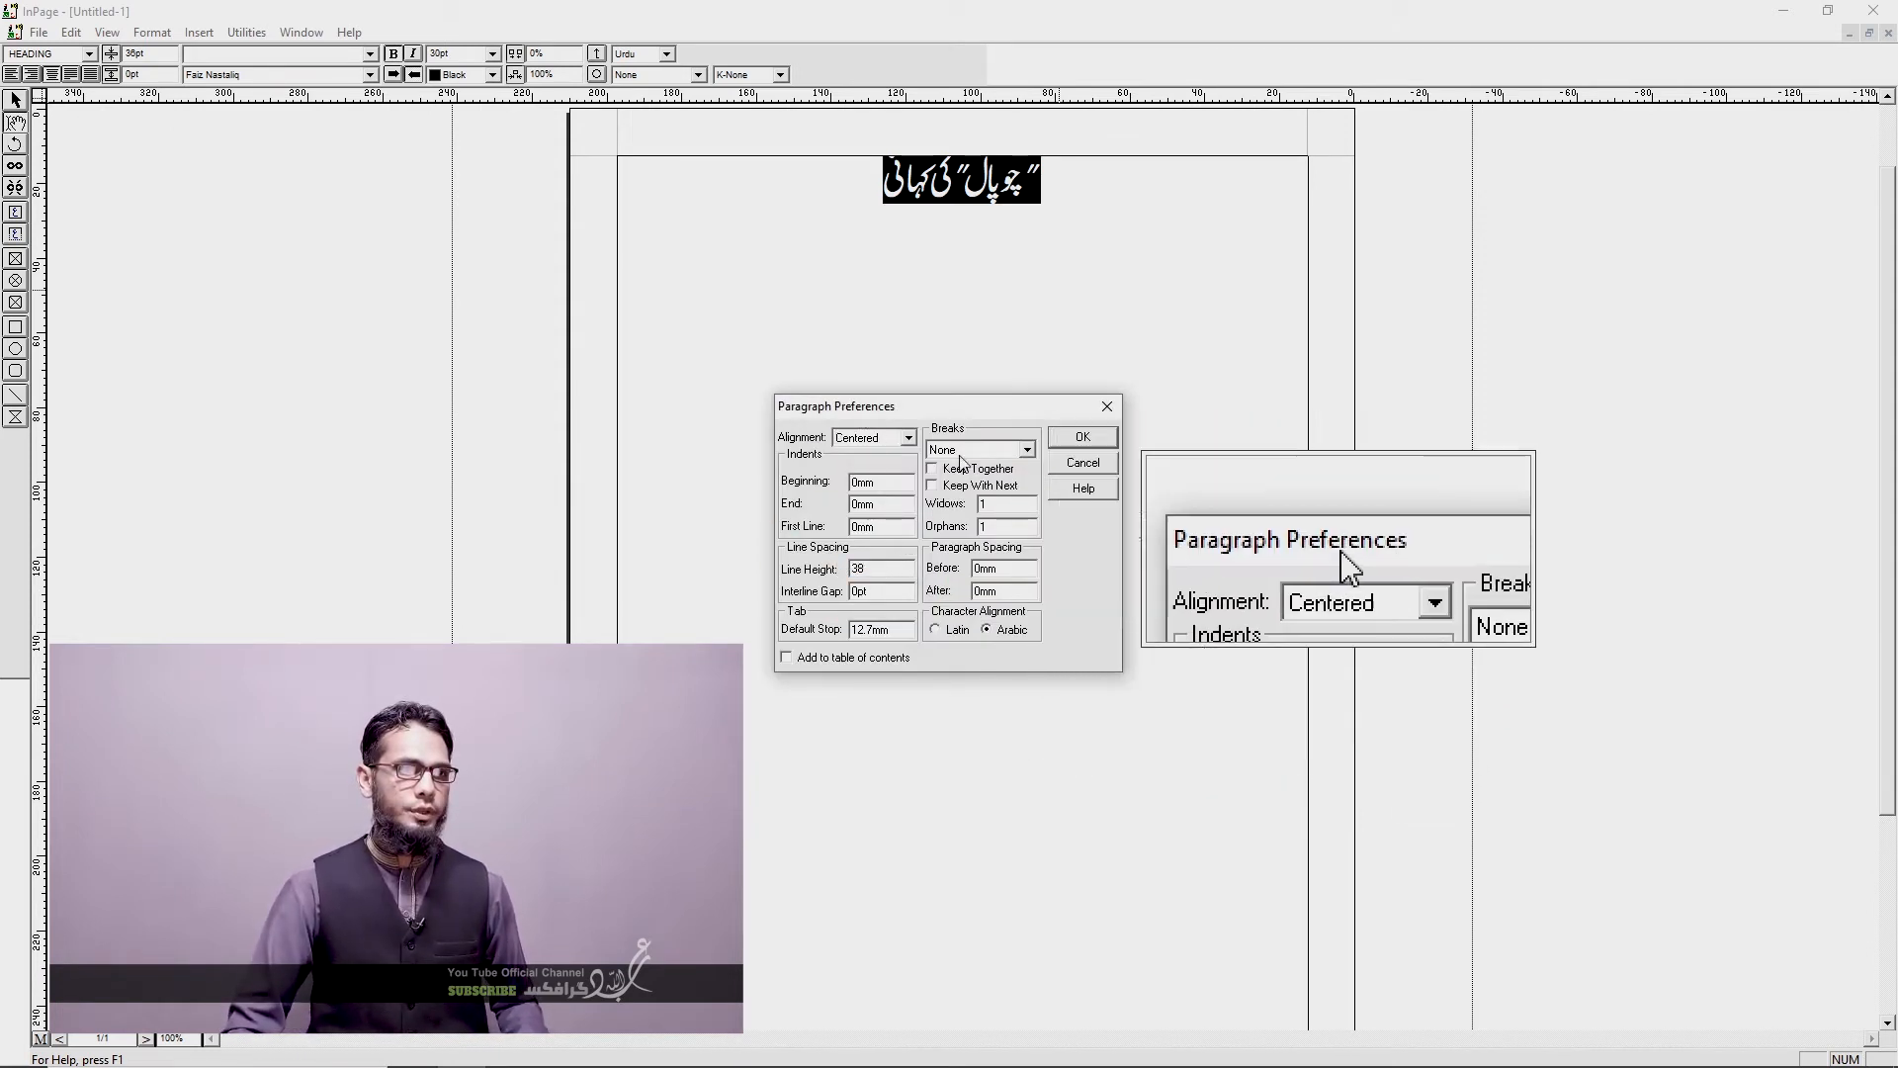
click(1081, 441)
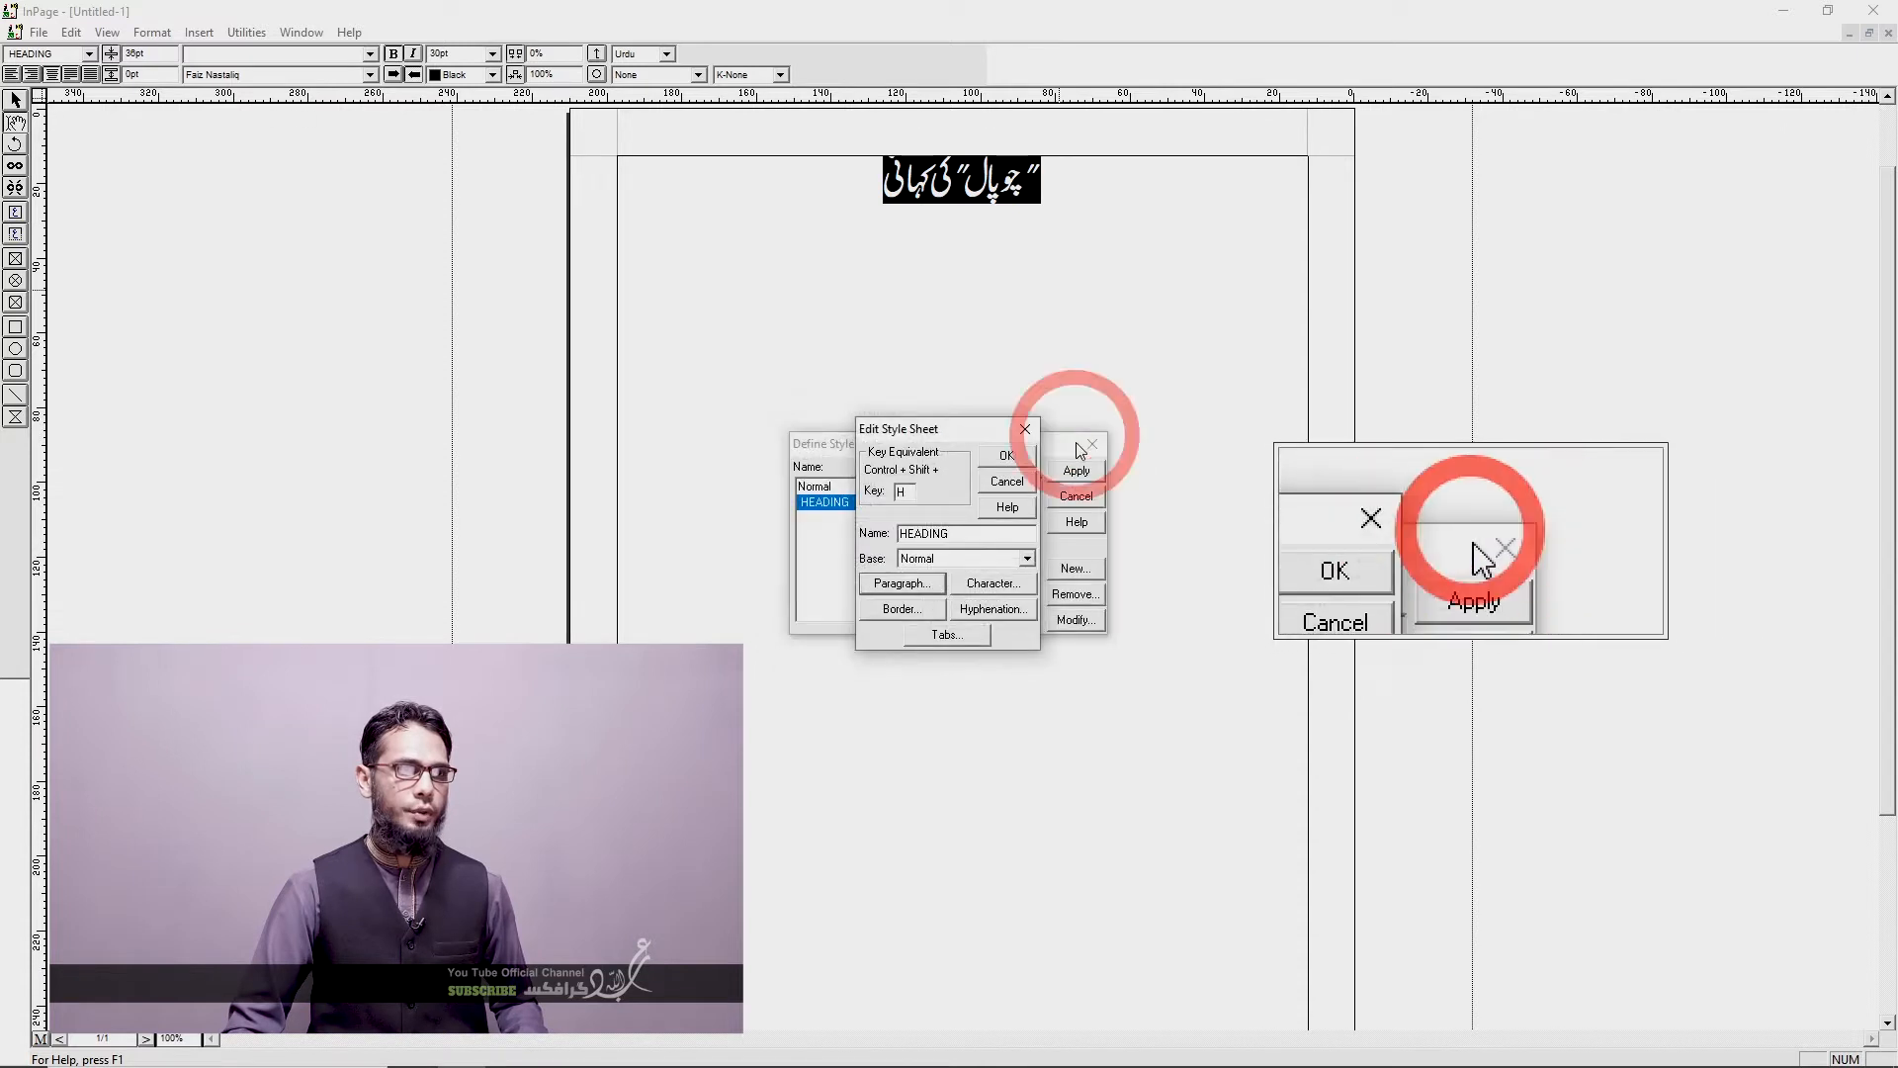
click(1010, 457)
click(1066, 506)
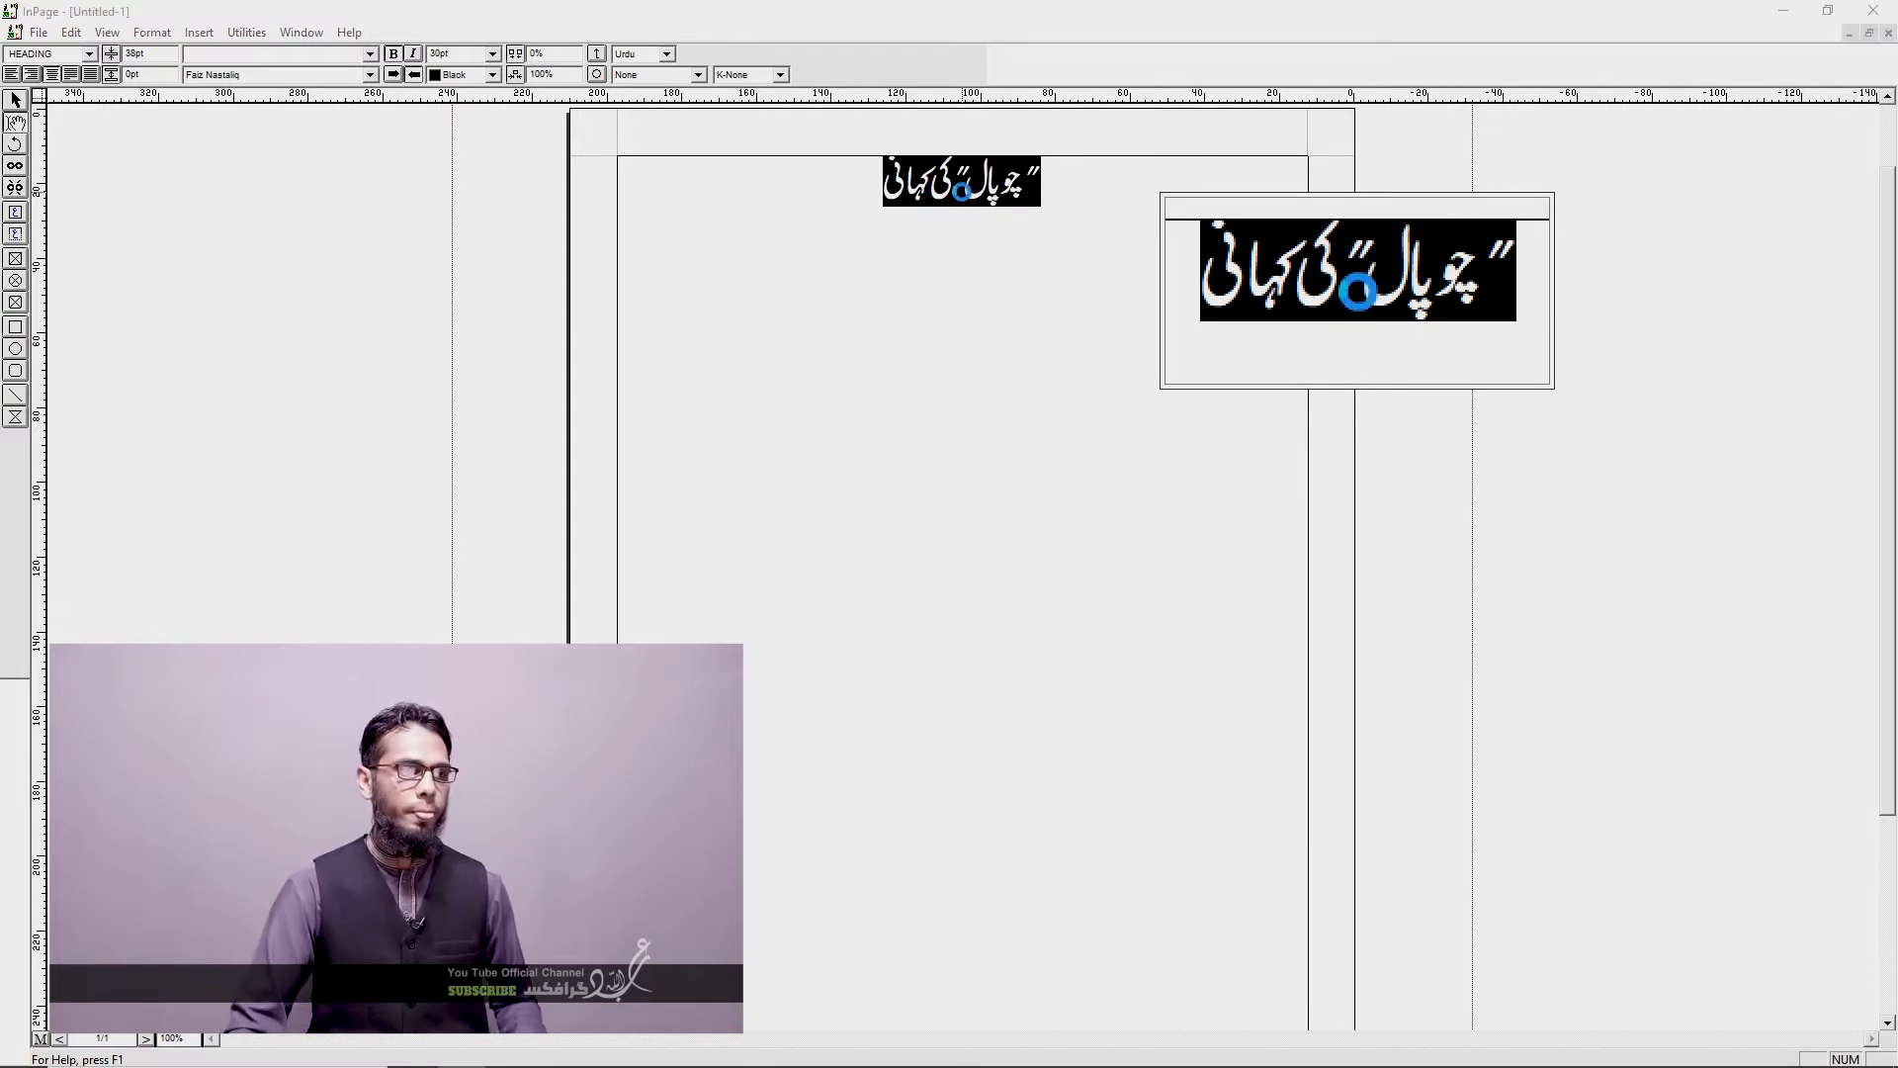
Step: Set the HEADING style's line height to 41 pt and deselect the heading text
key(F11)
click(1094, 622)
click(900, 582)
drag(876, 570, 855, 569)
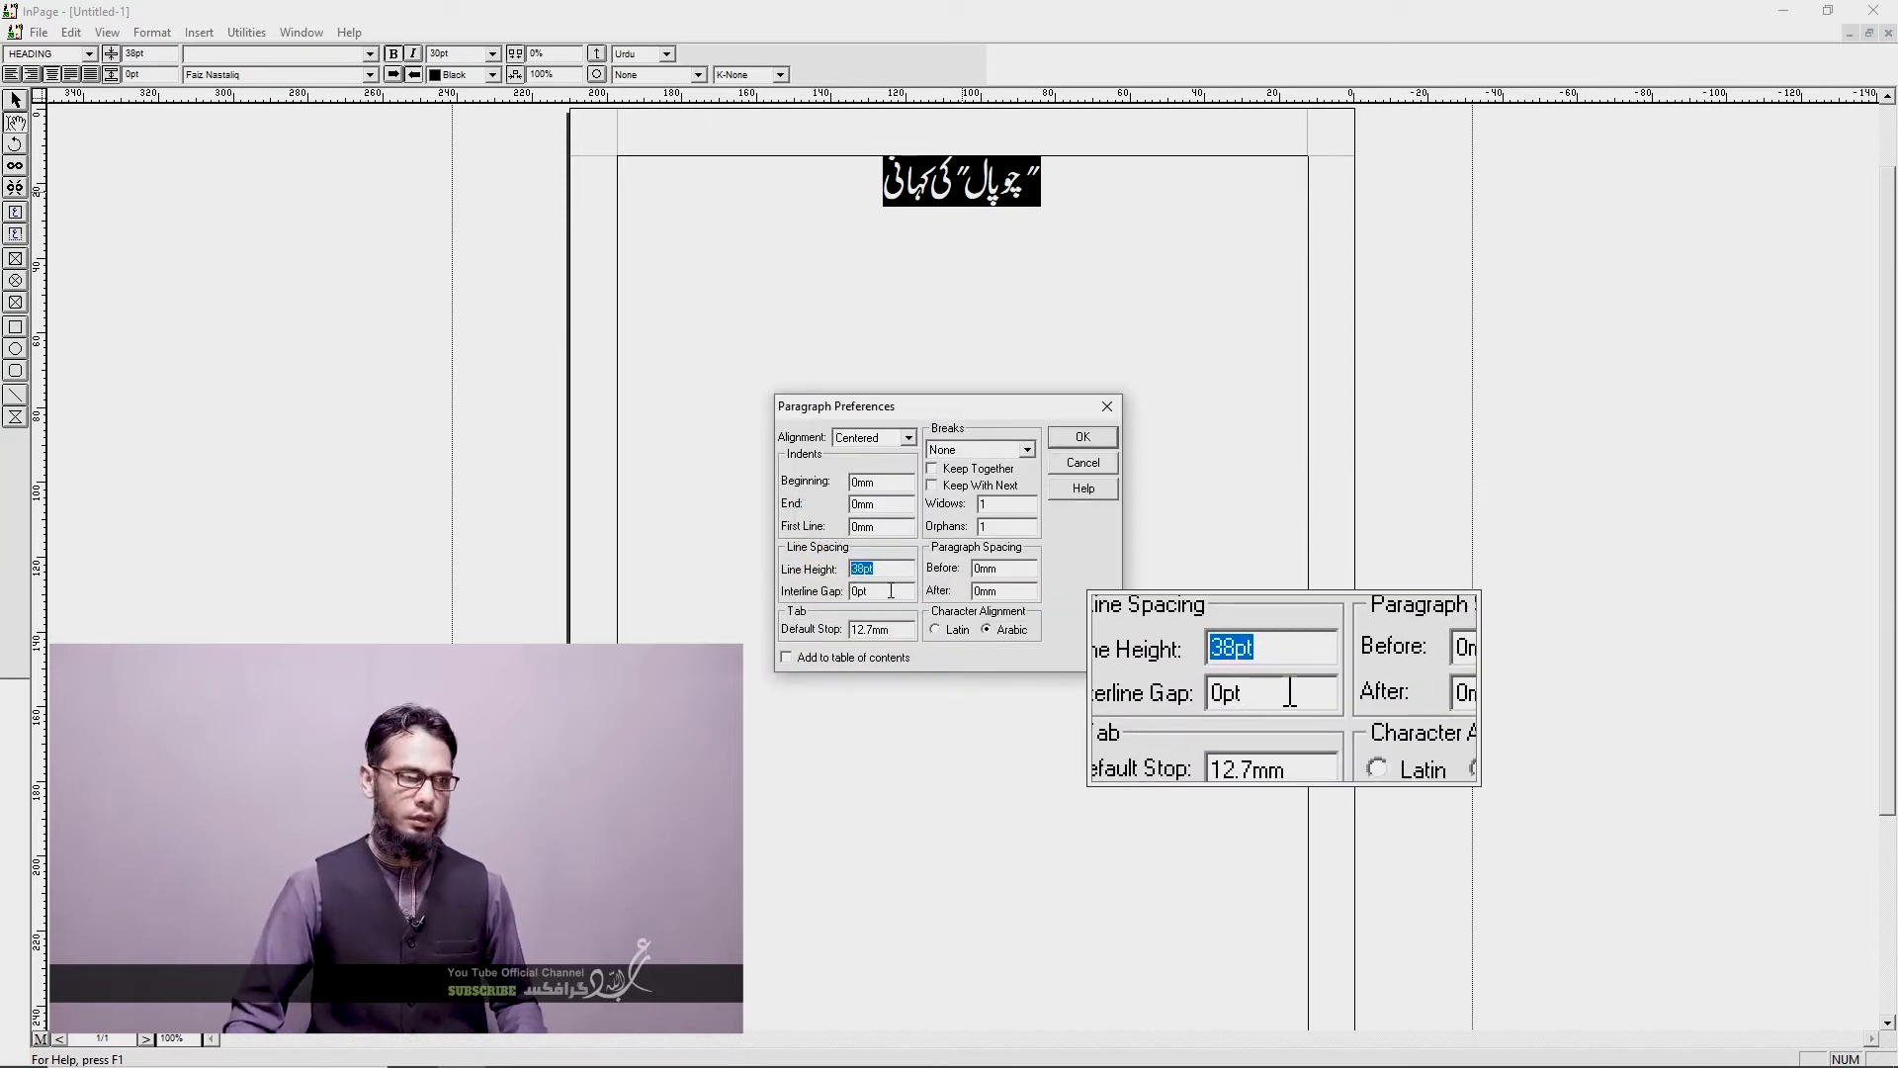
click(1083, 436)
click(1006, 455)
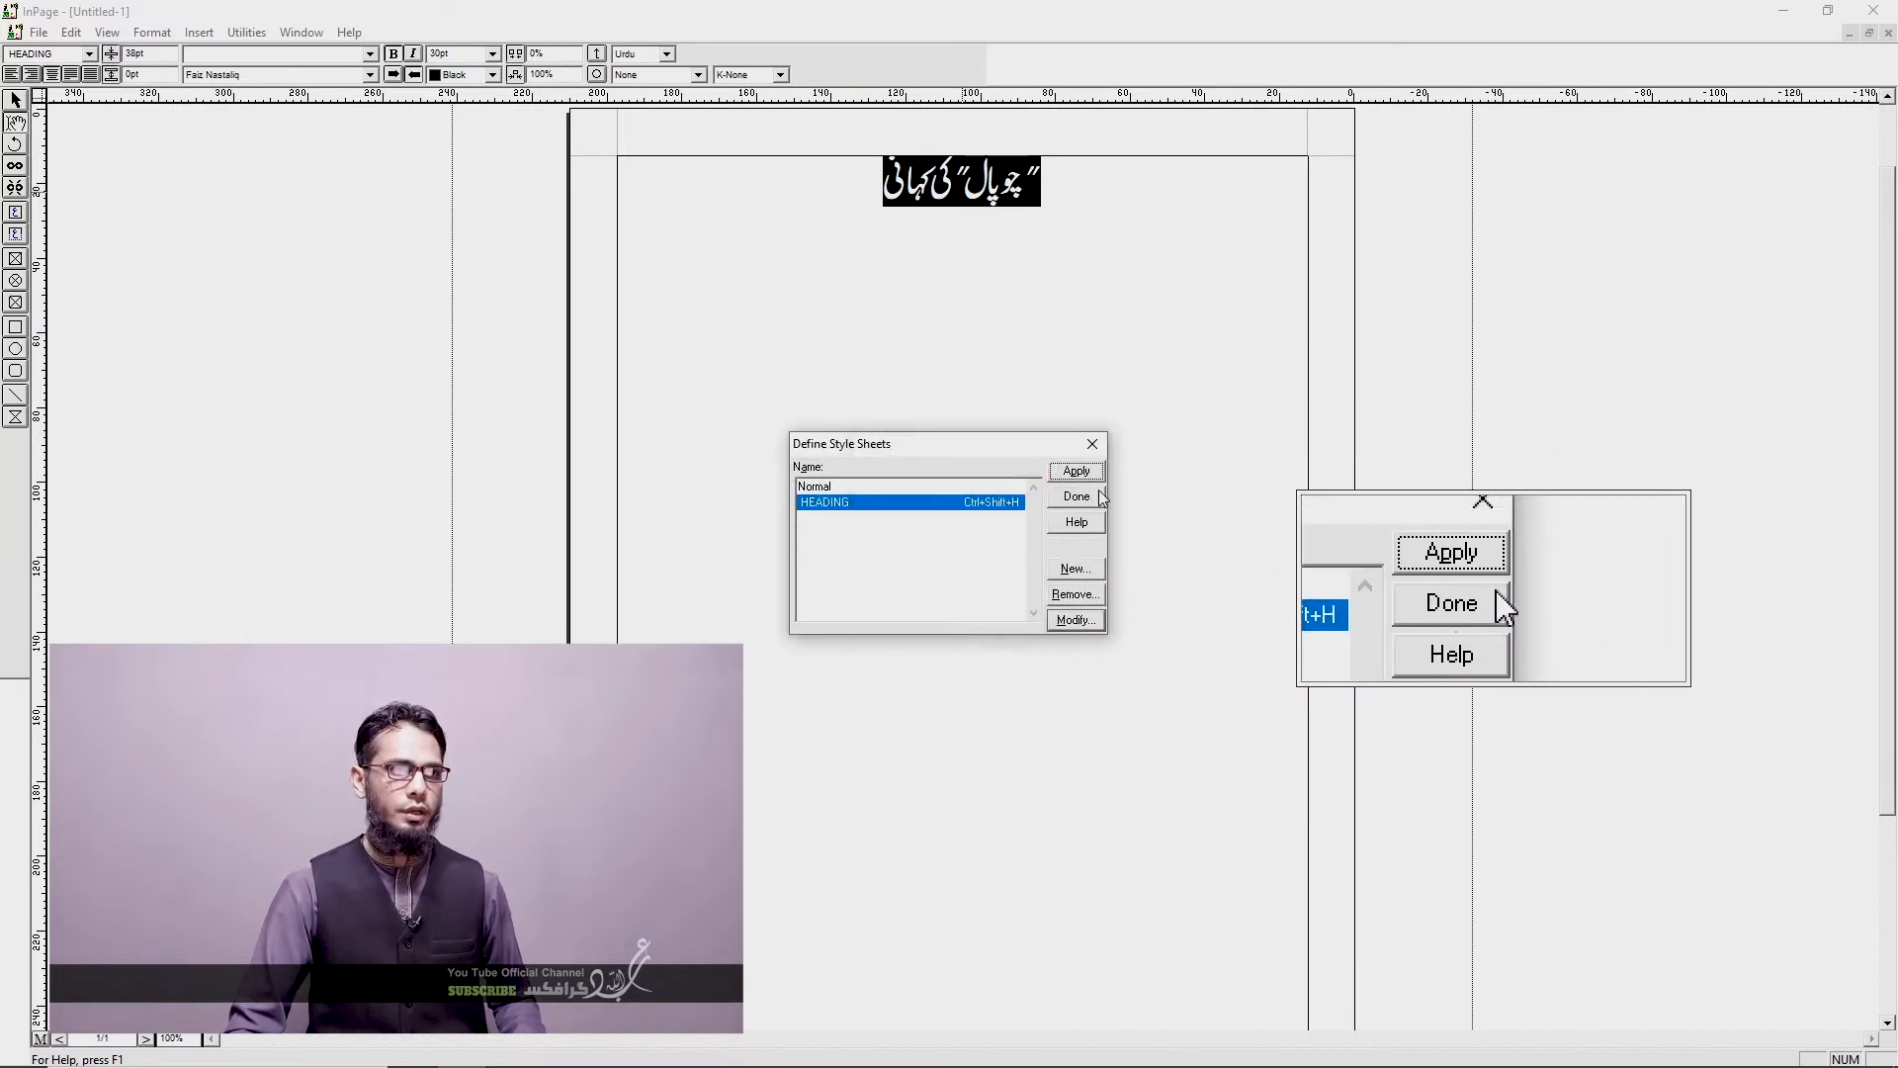
click(1087, 496)
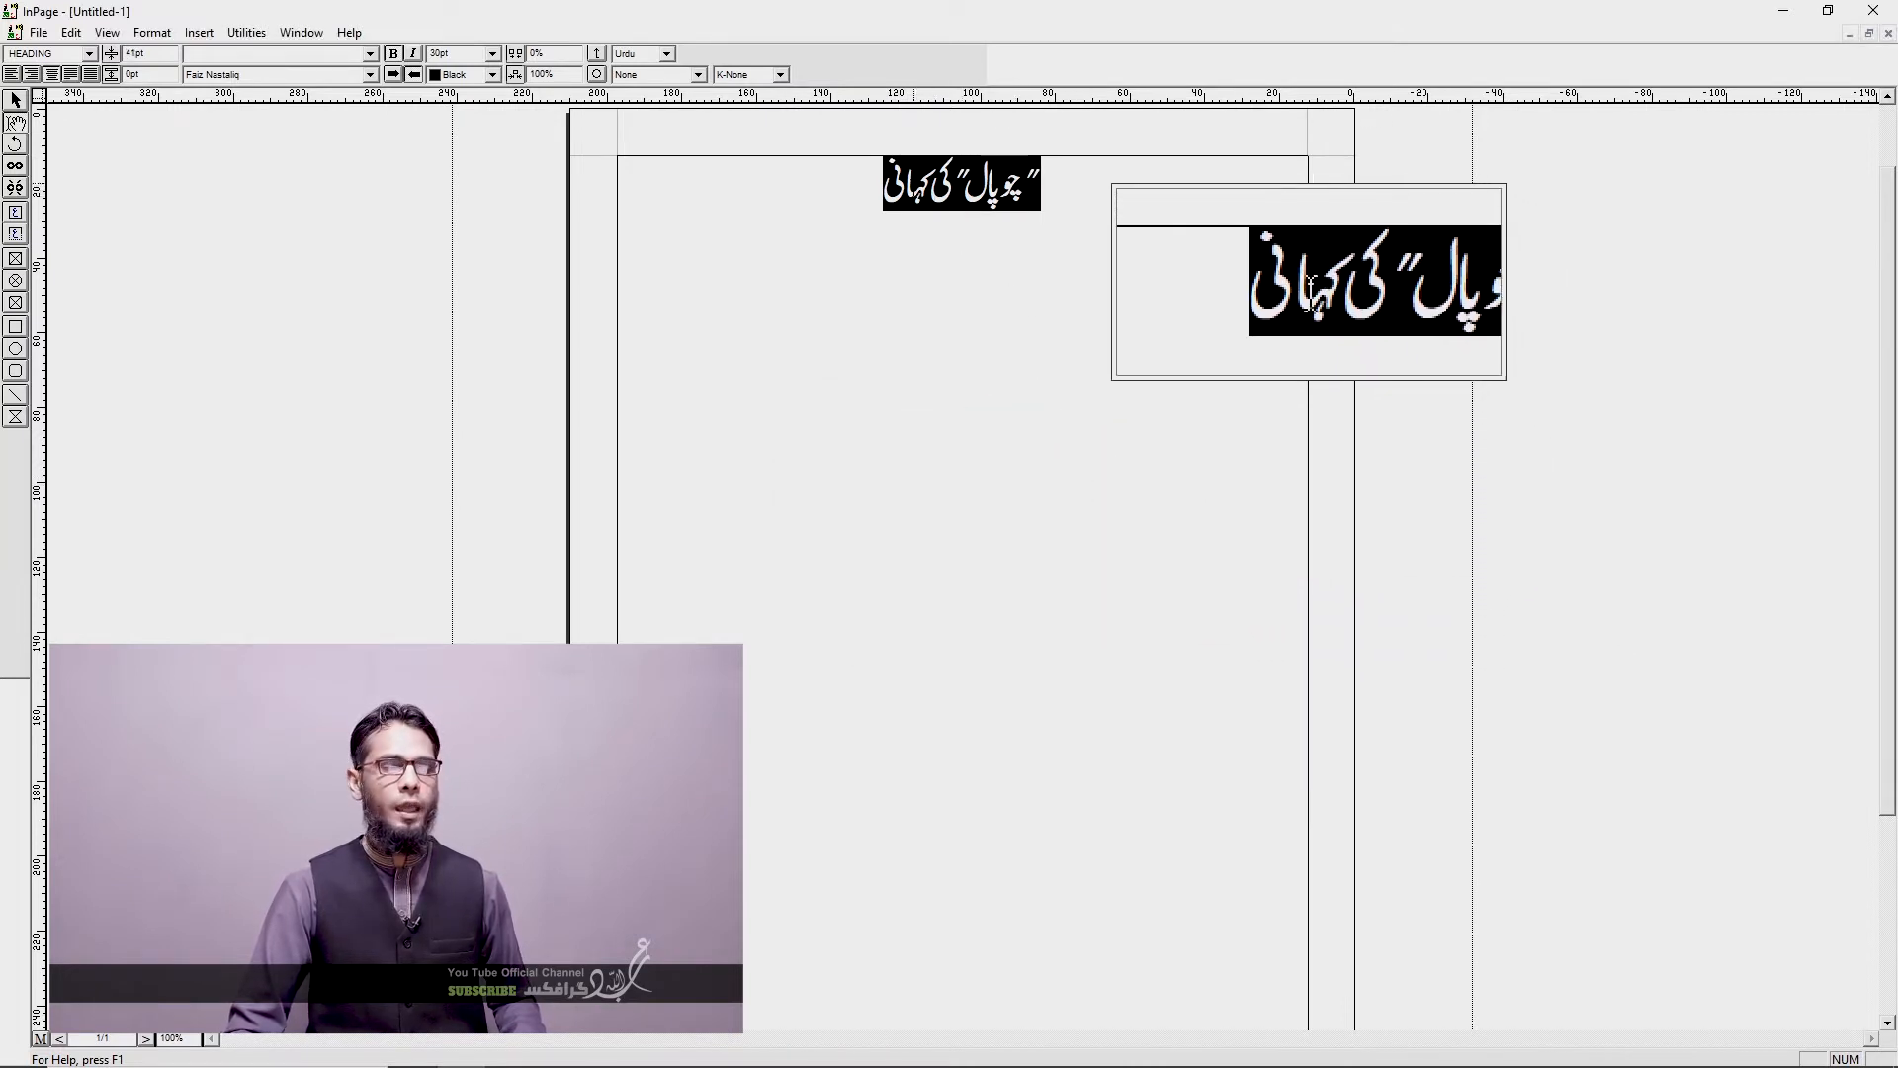
click(1059, 198)
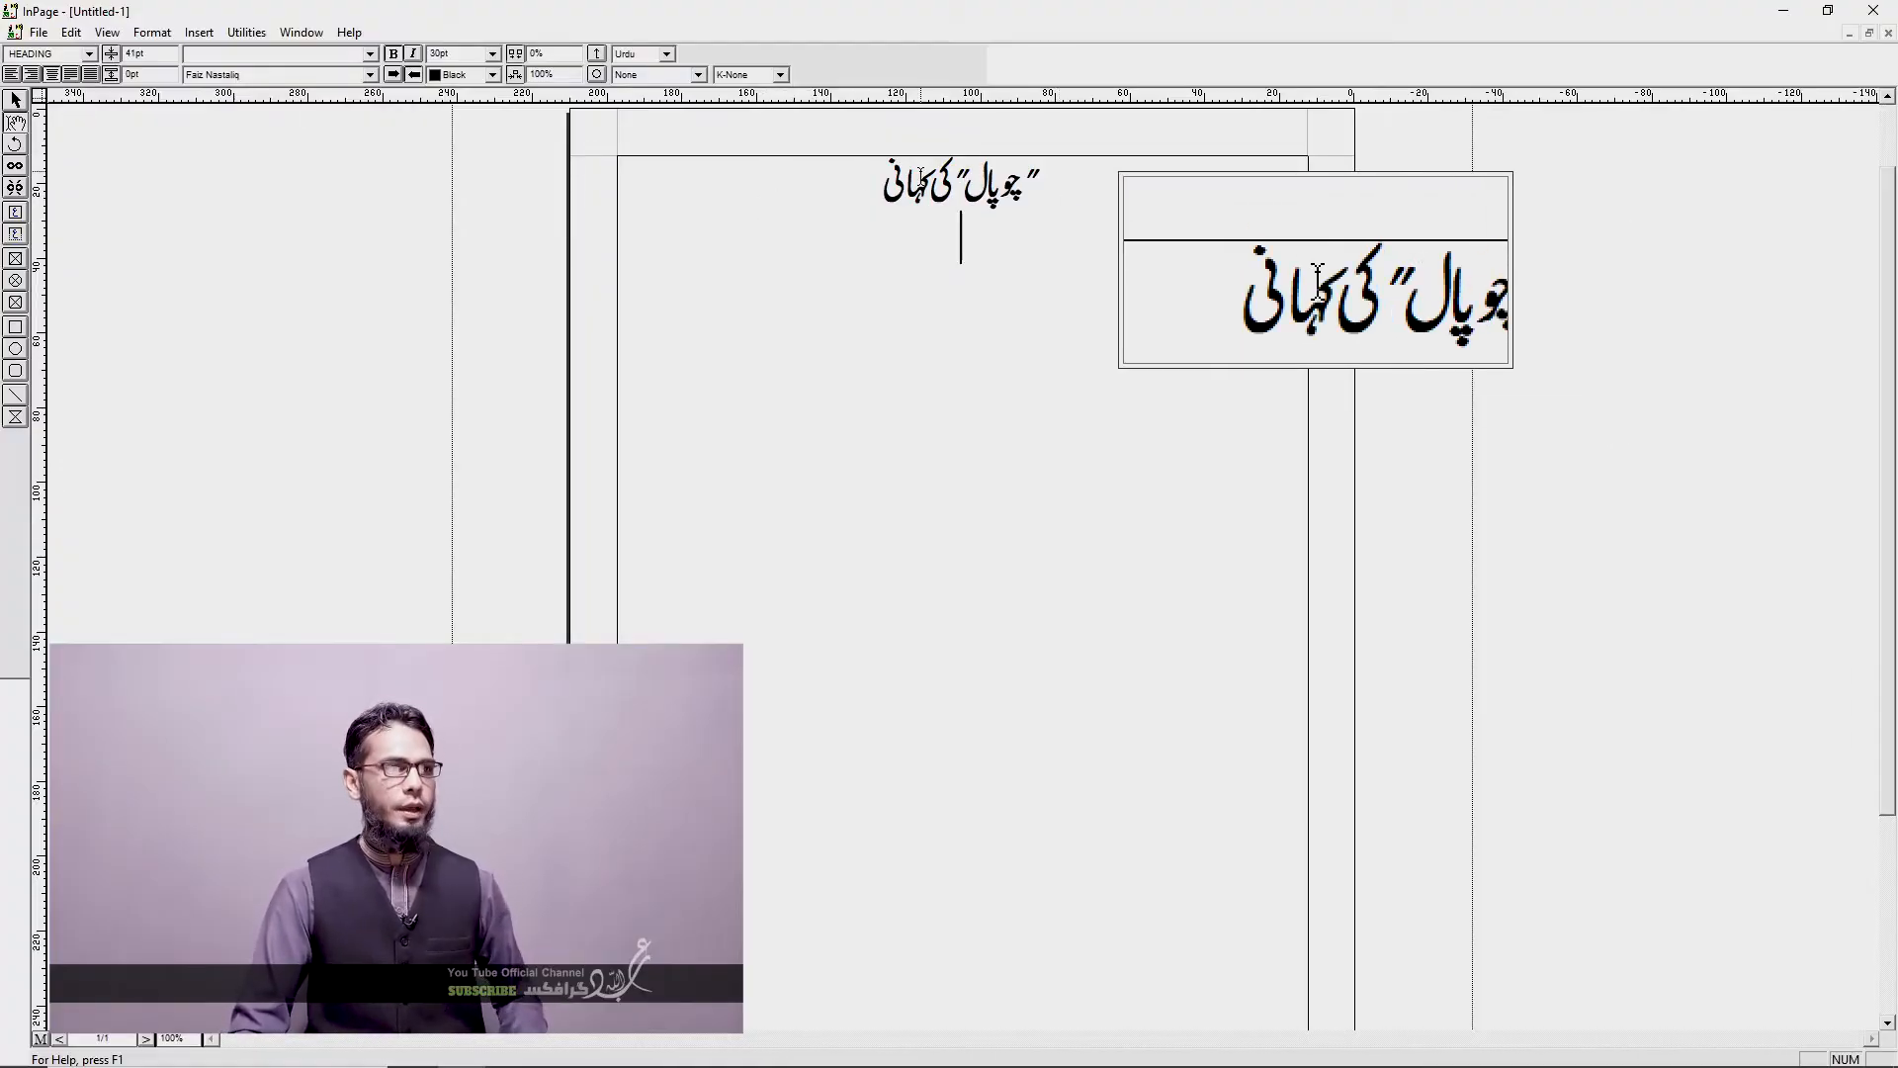
Step: Create a new style sheet named ZSUB HEADING
key(F9)
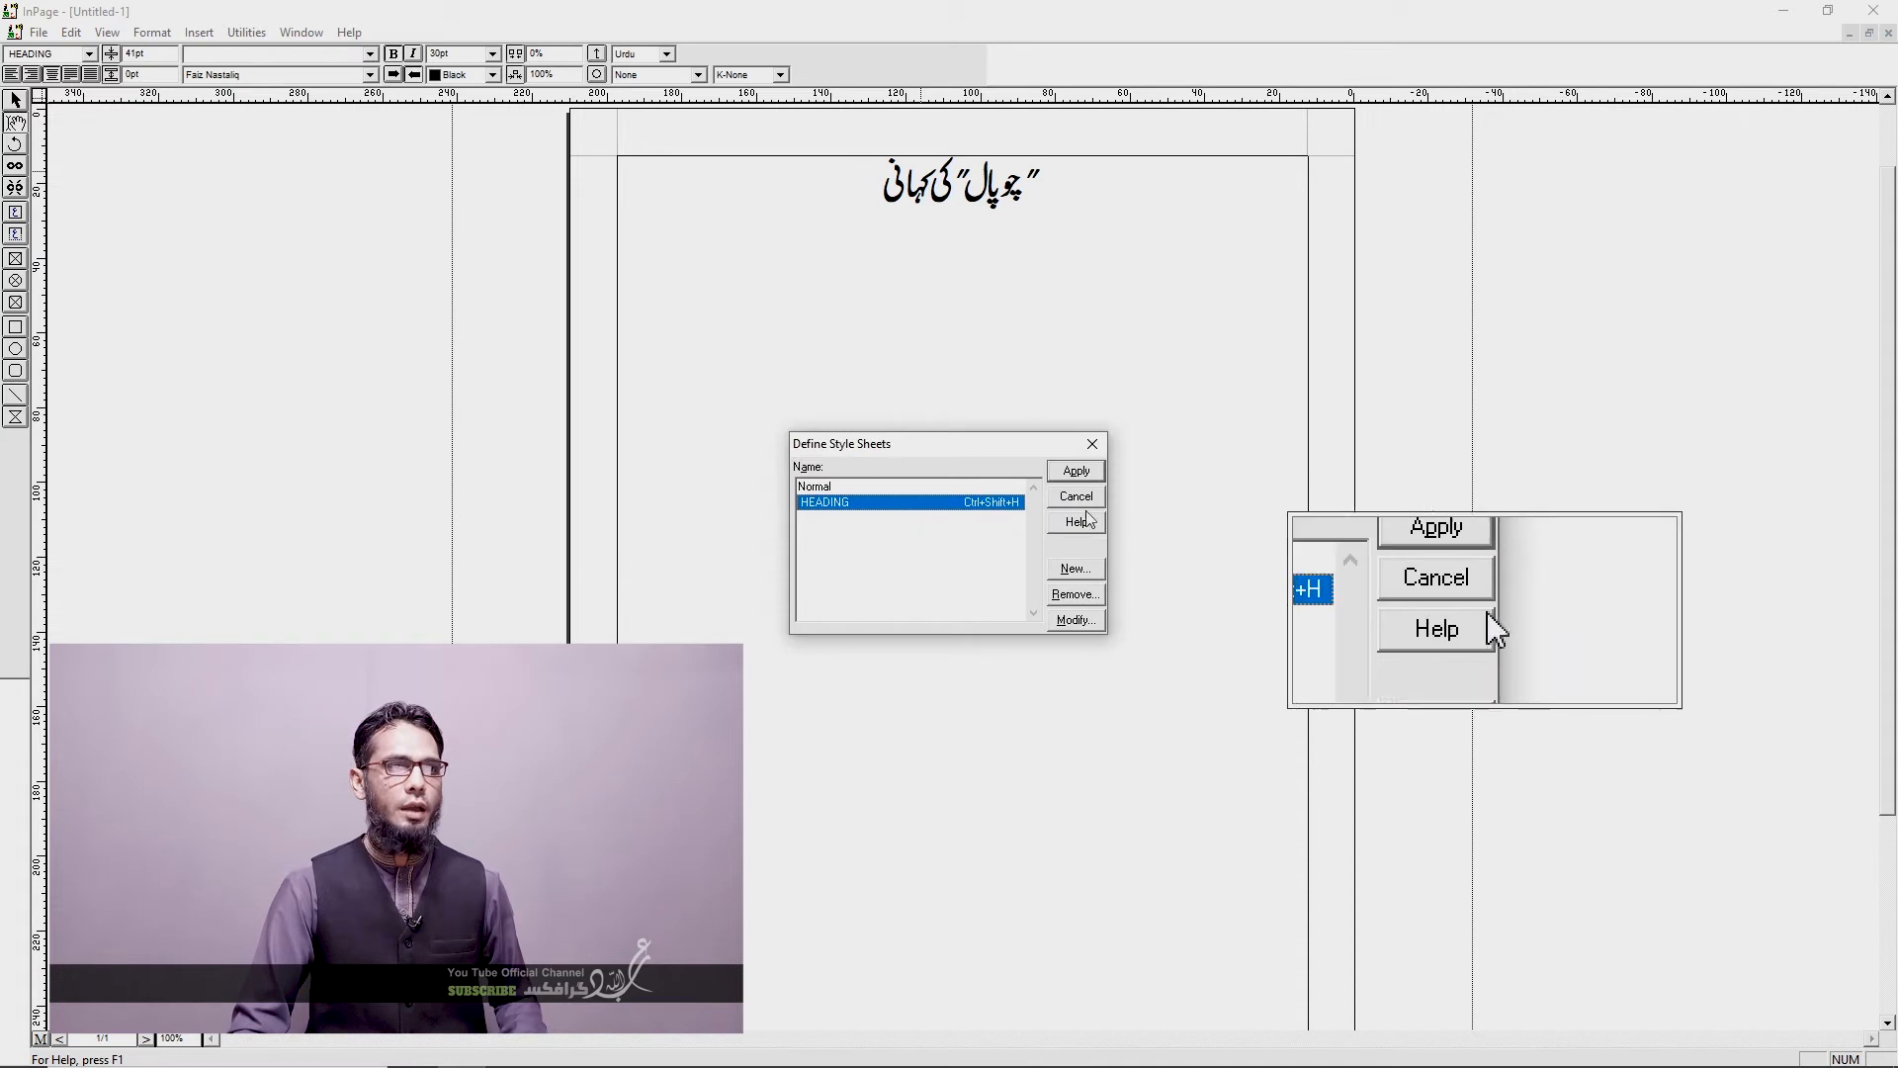
click(1084, 575)
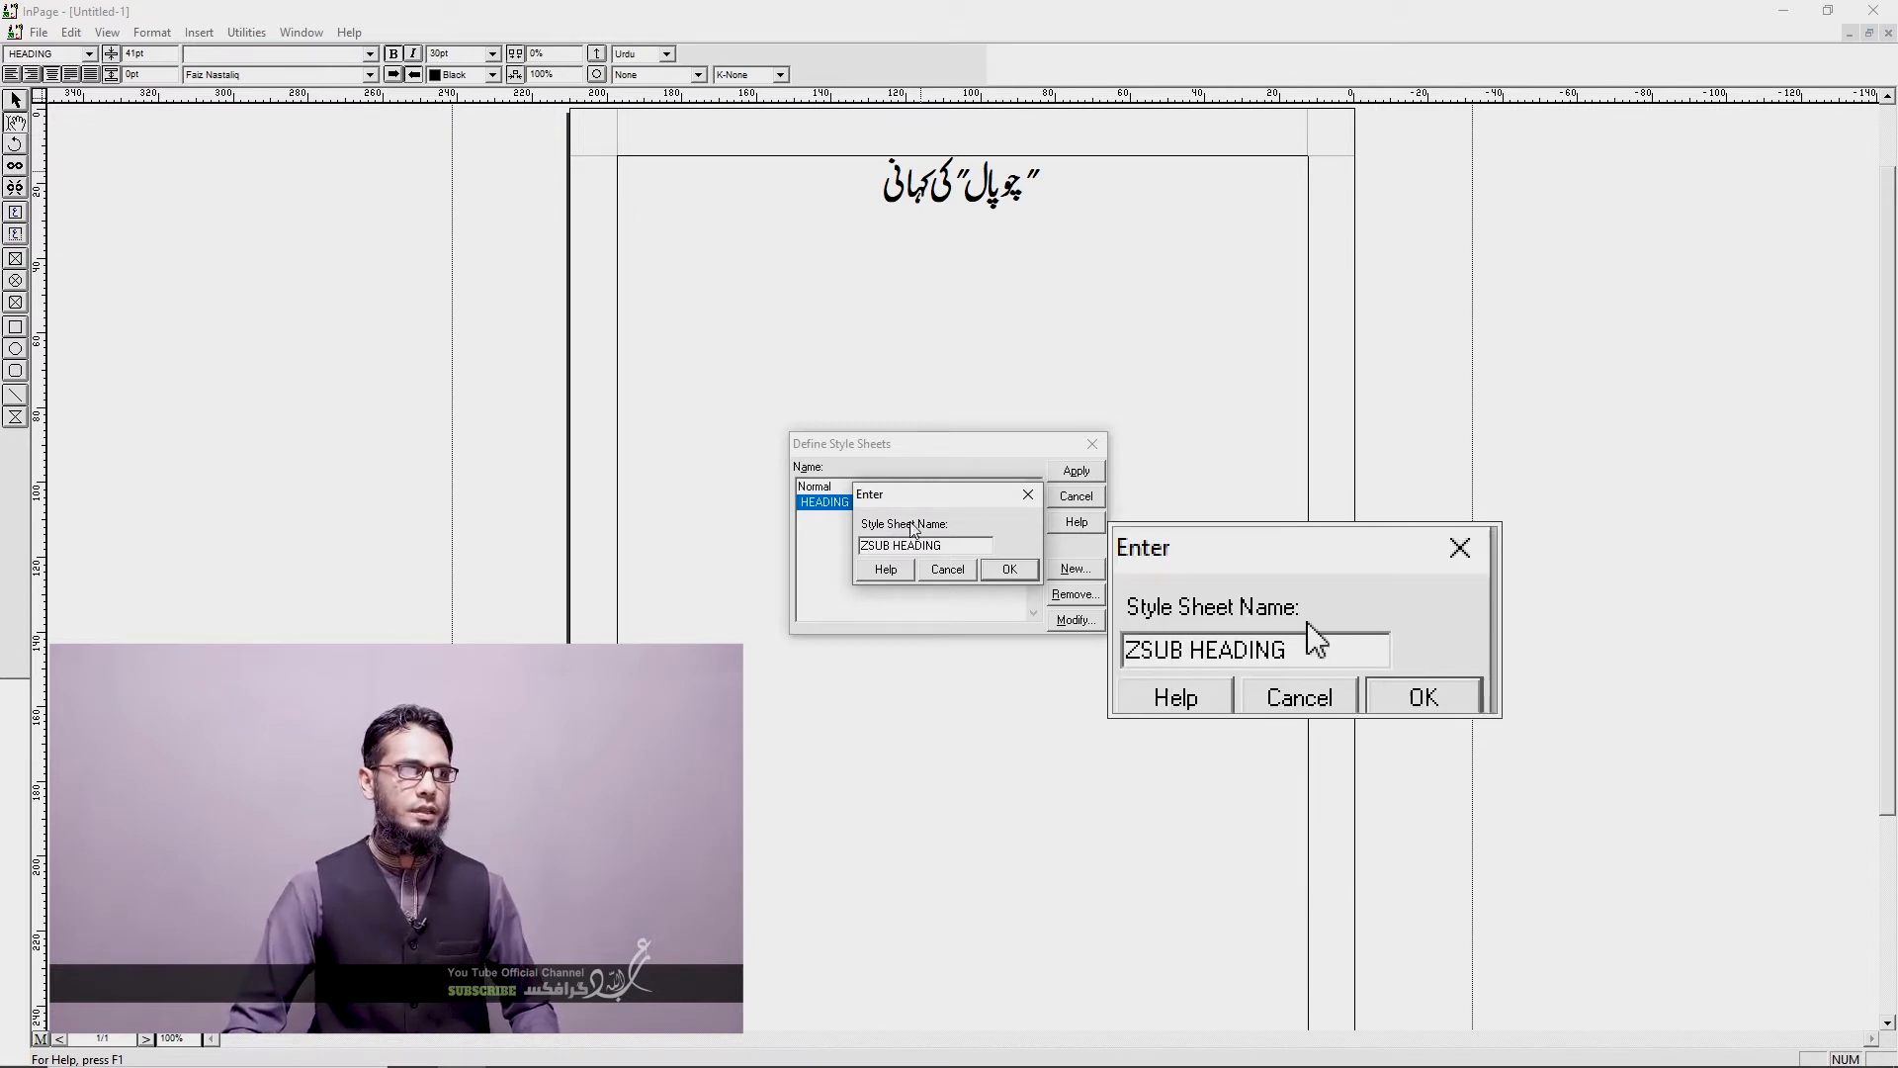
click(1011, 569)
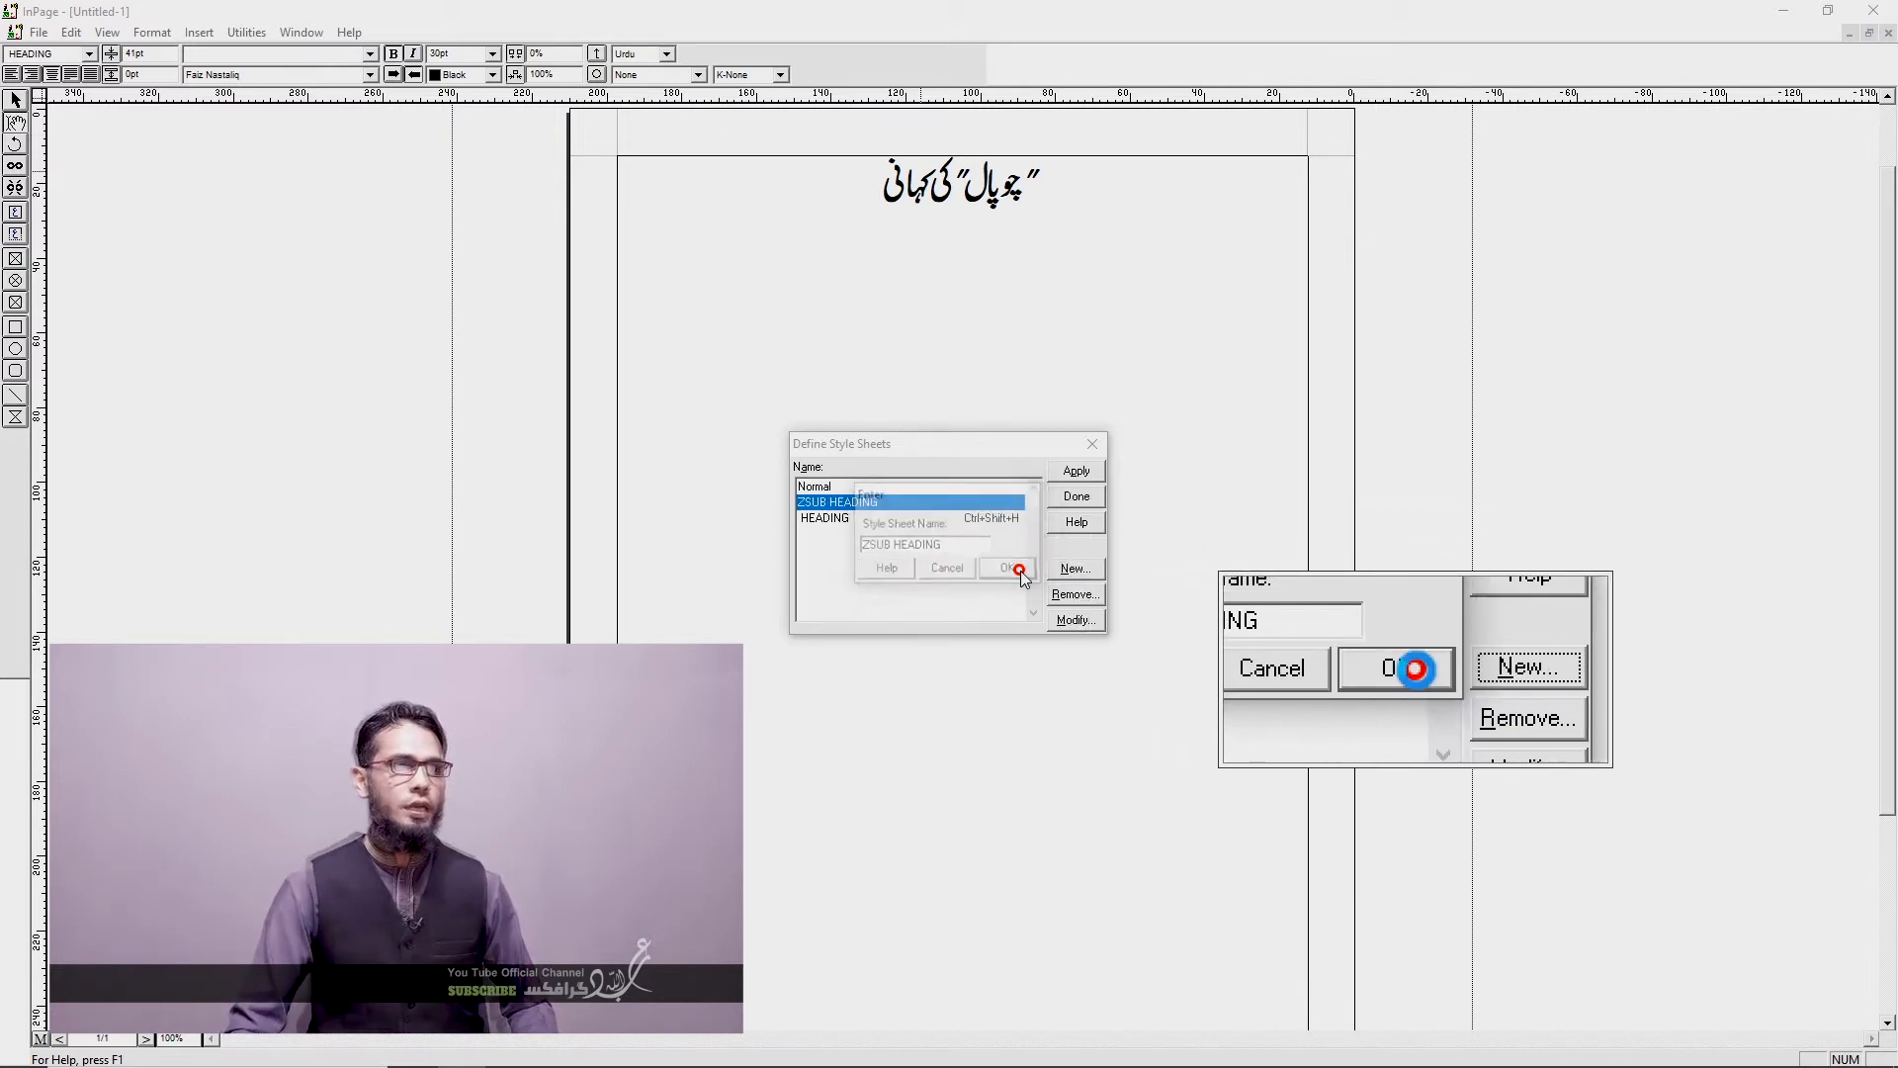
Step: Set the ZSUB HEADING style's character size to 22 and its Urdu font to Faiz Nastaliq
click(987, 583)
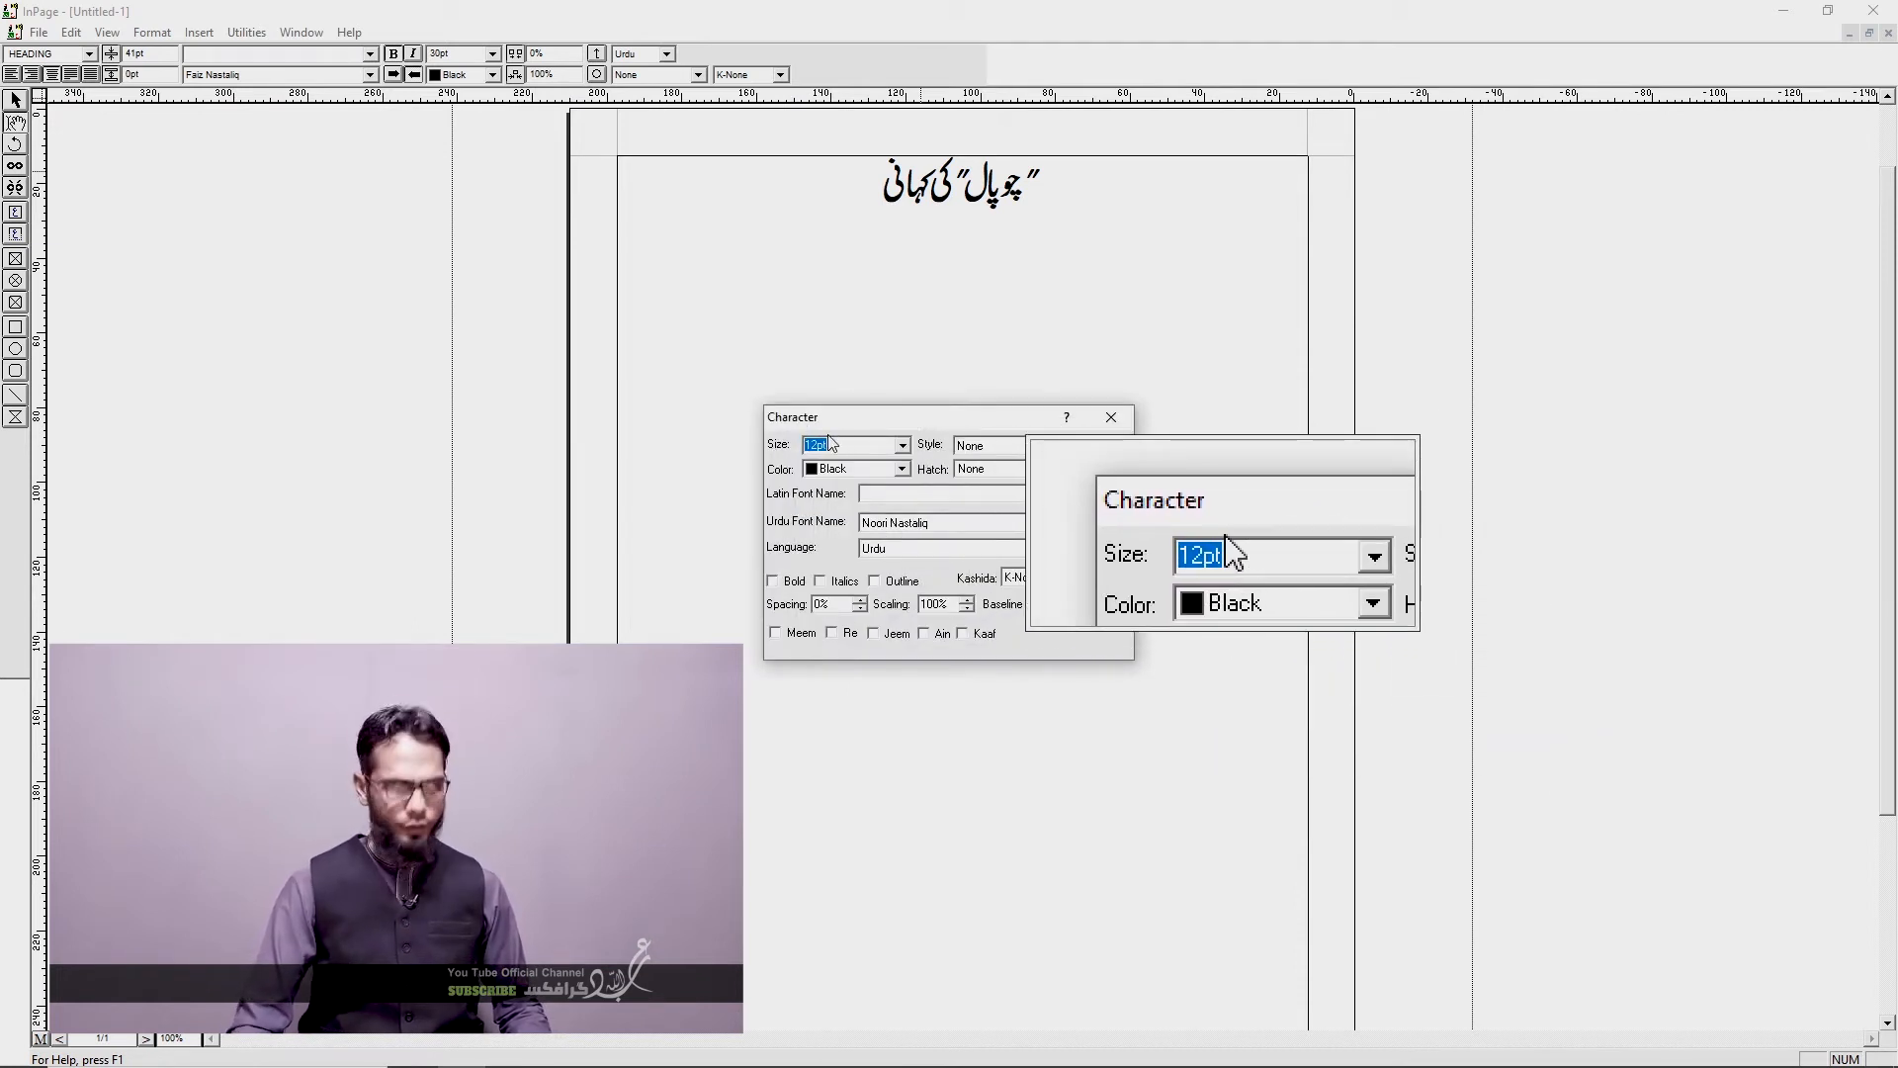
click(774, 444)
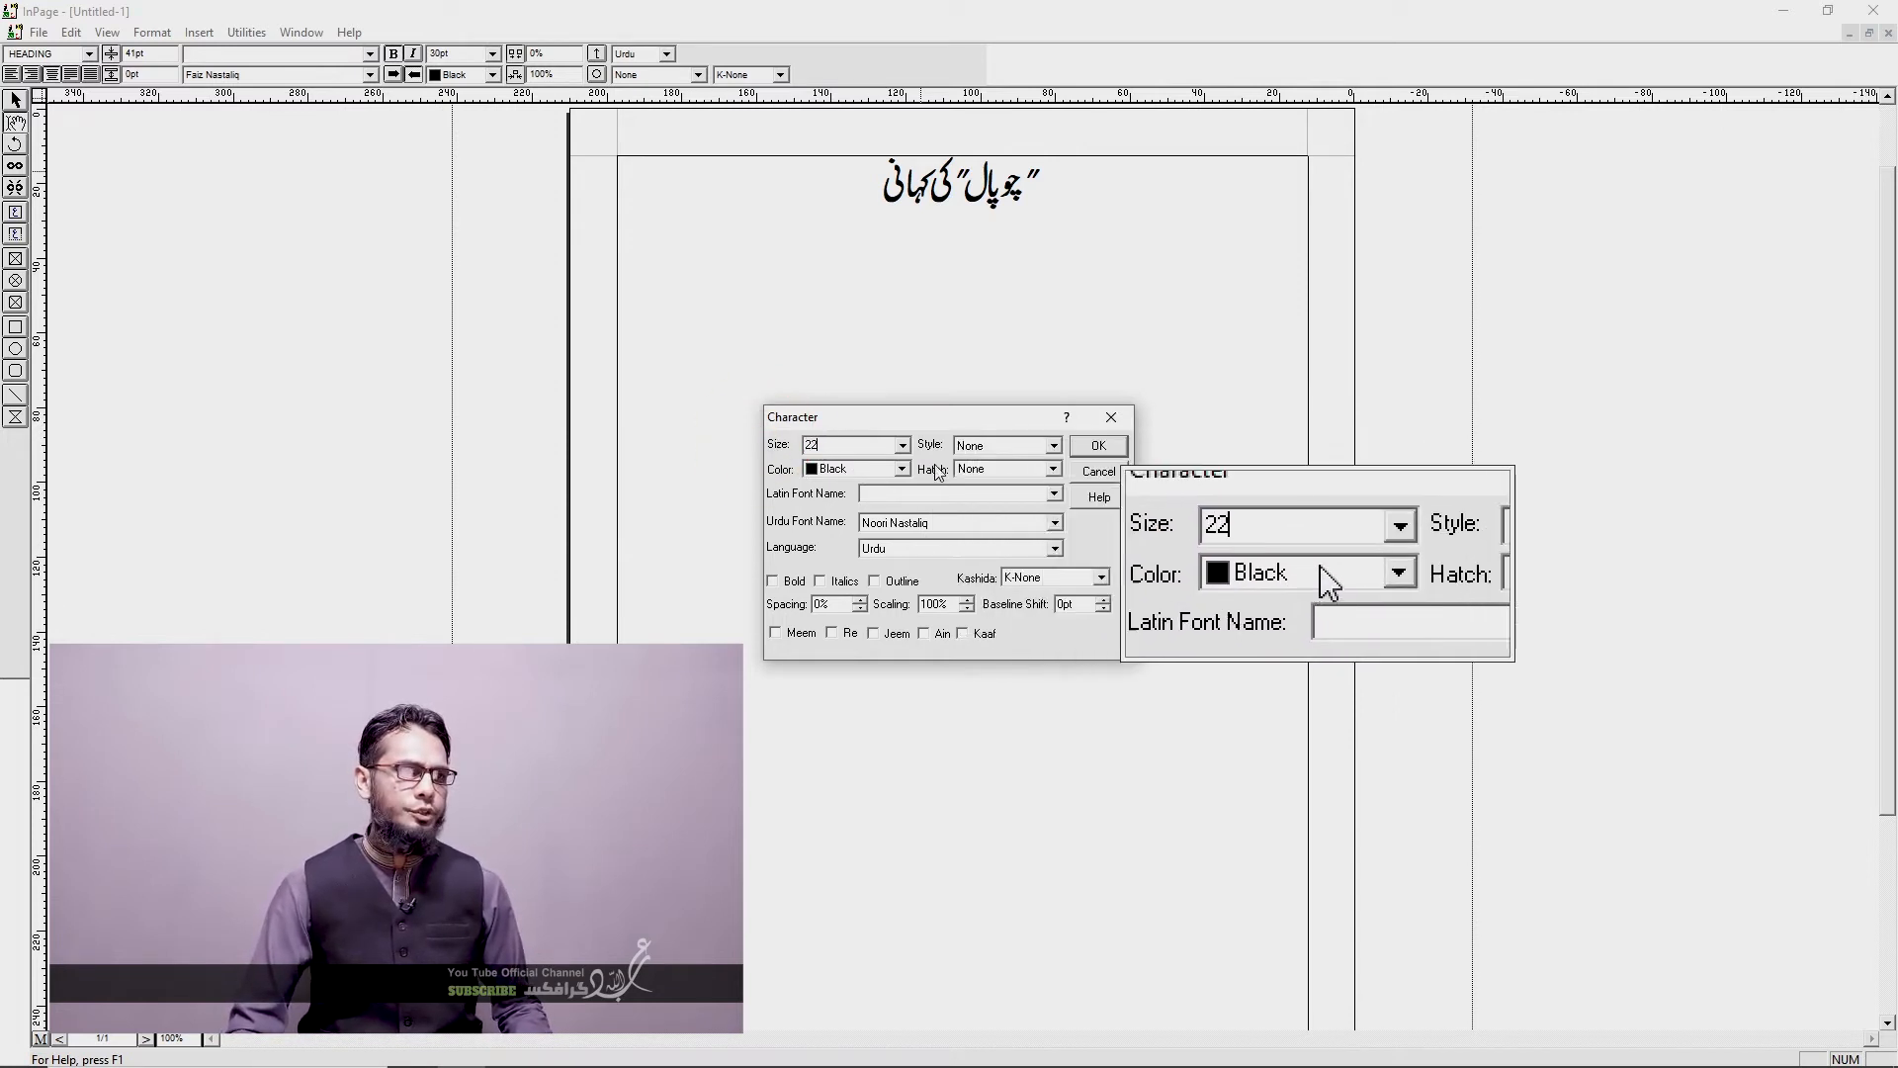
click(925, 533)
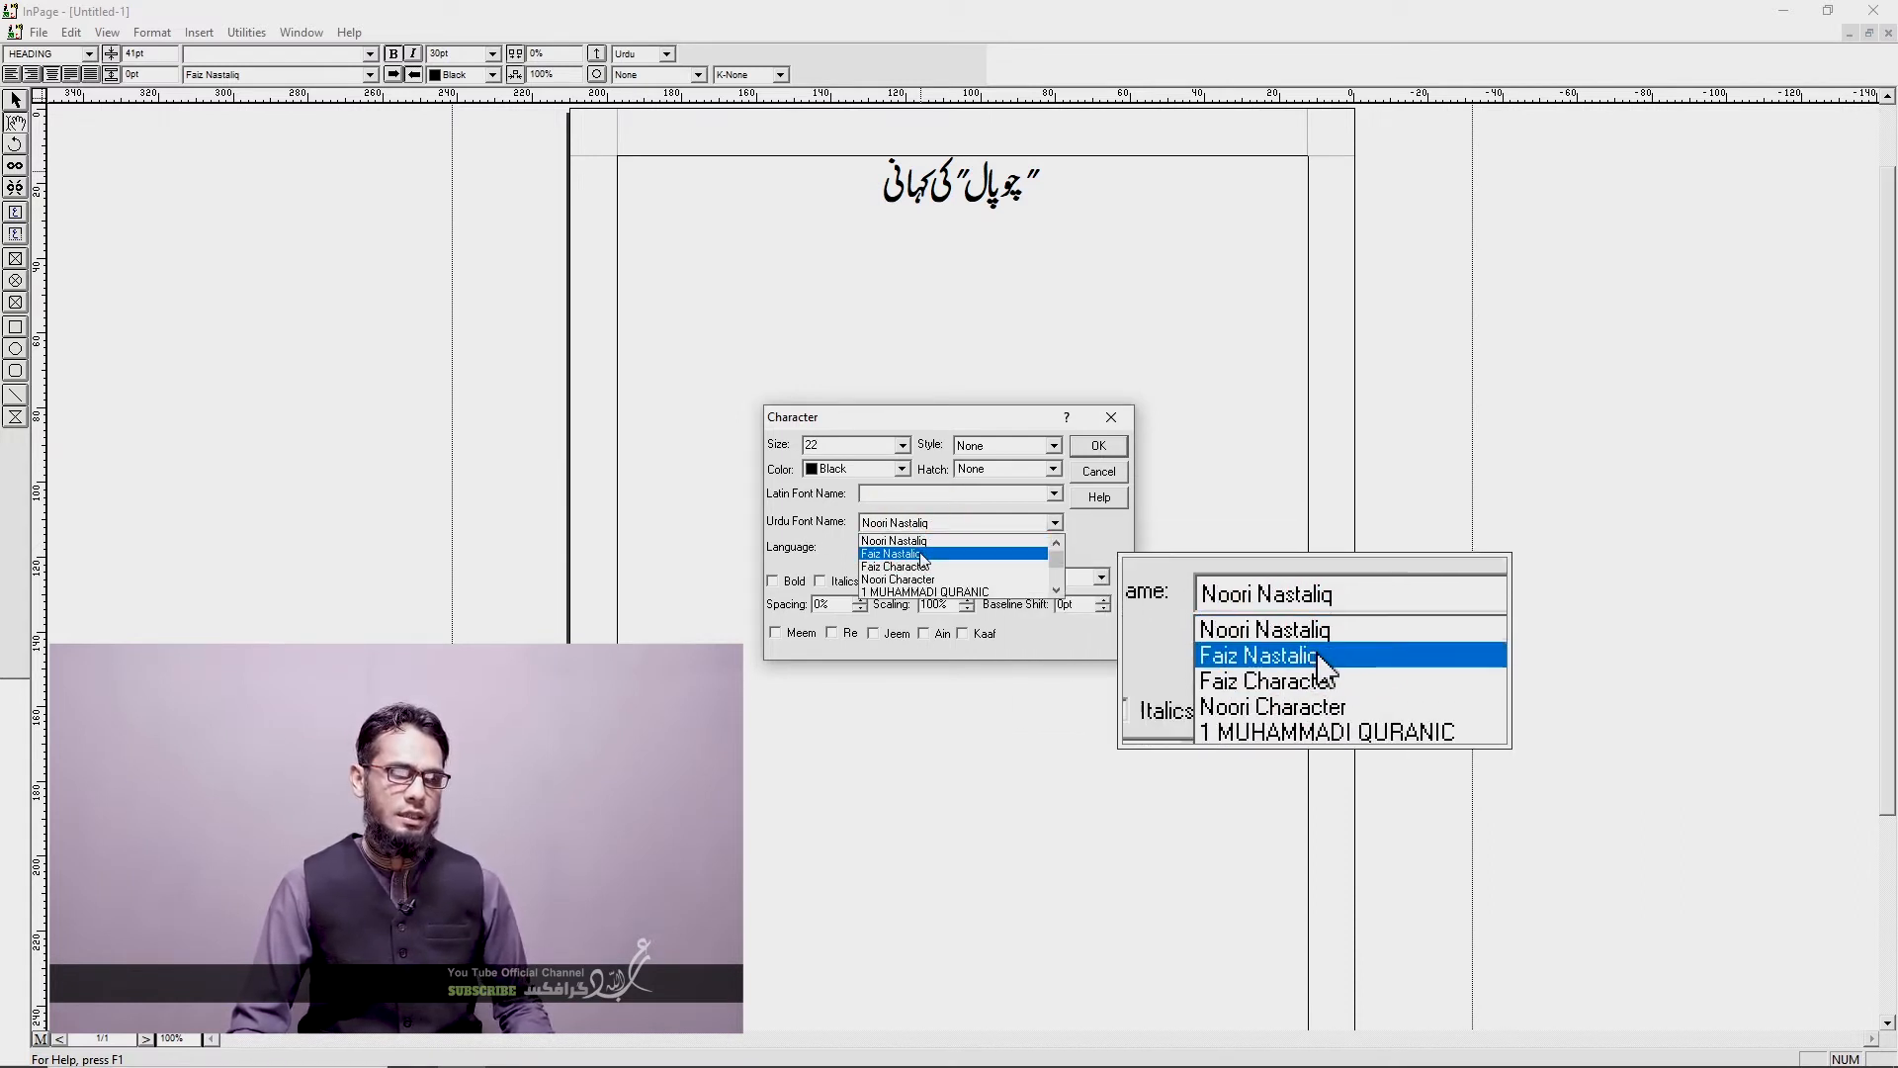
click(921, 558)
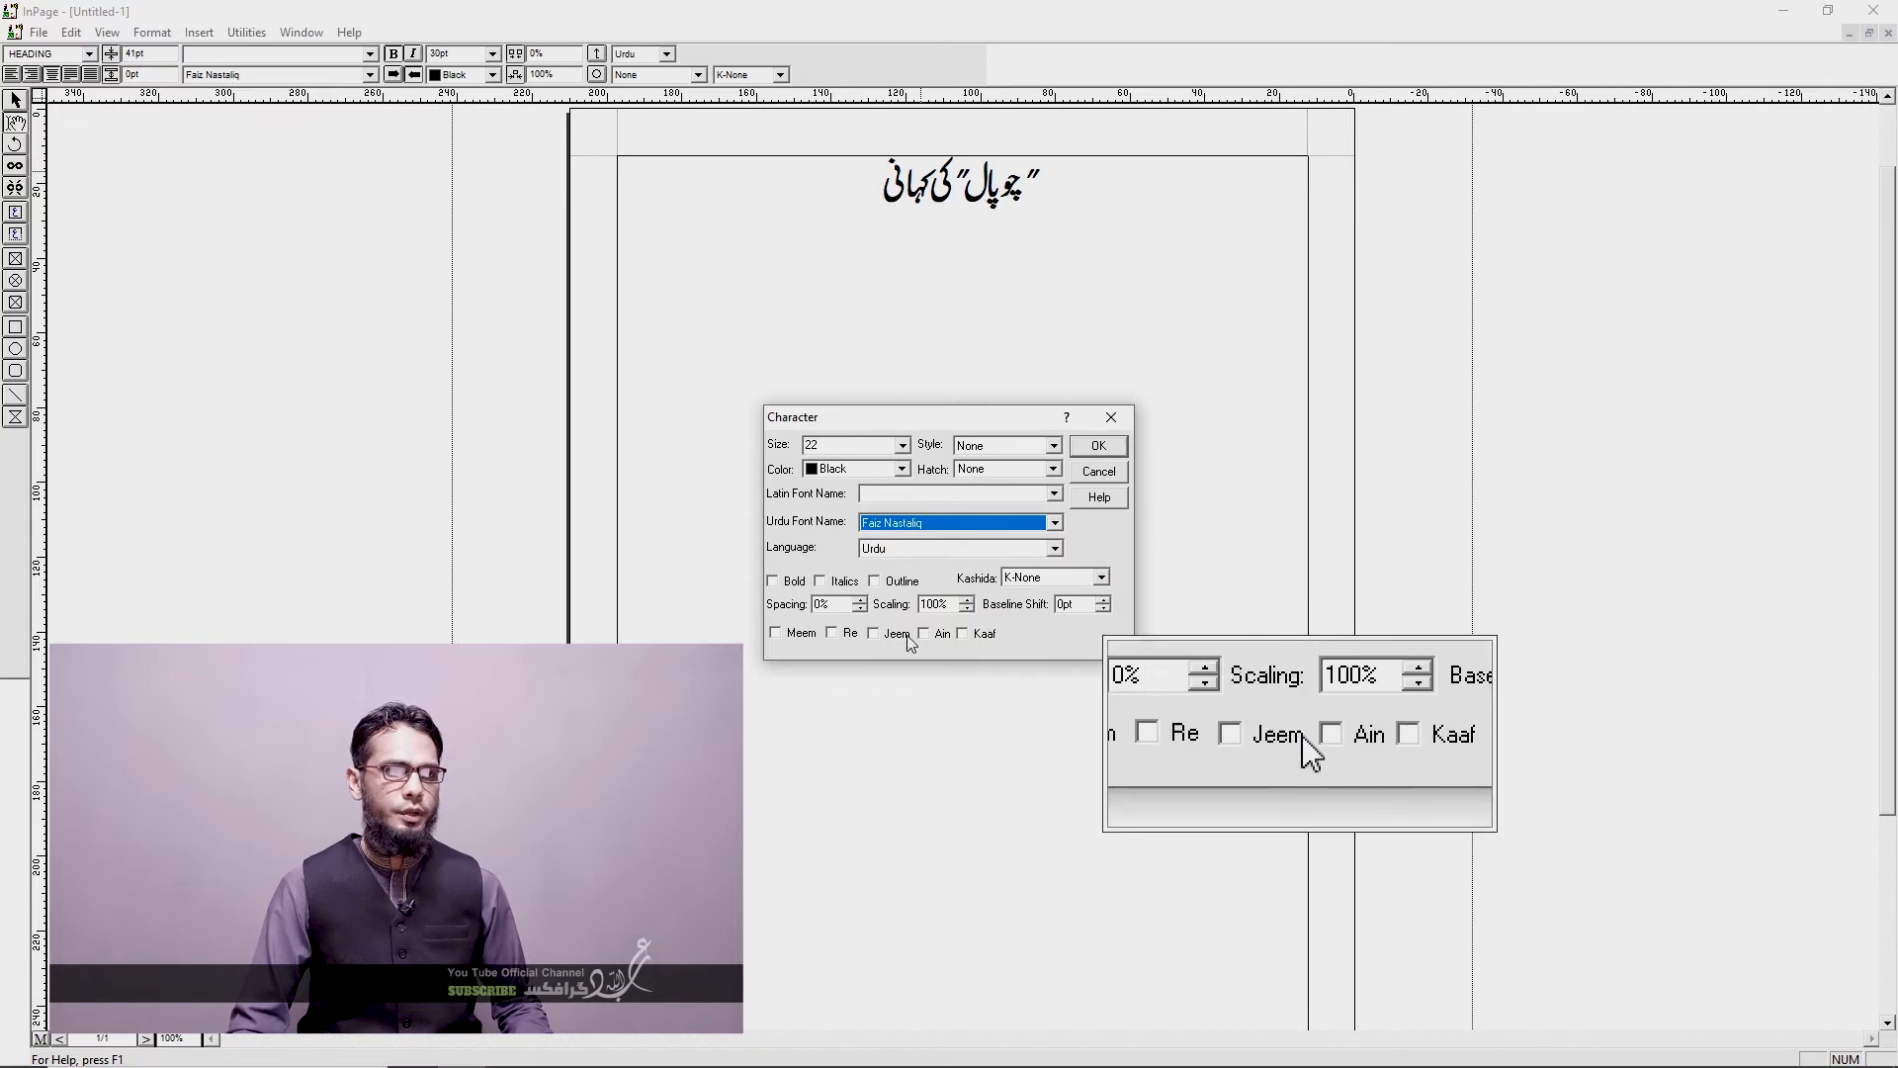
click(1097, 450)
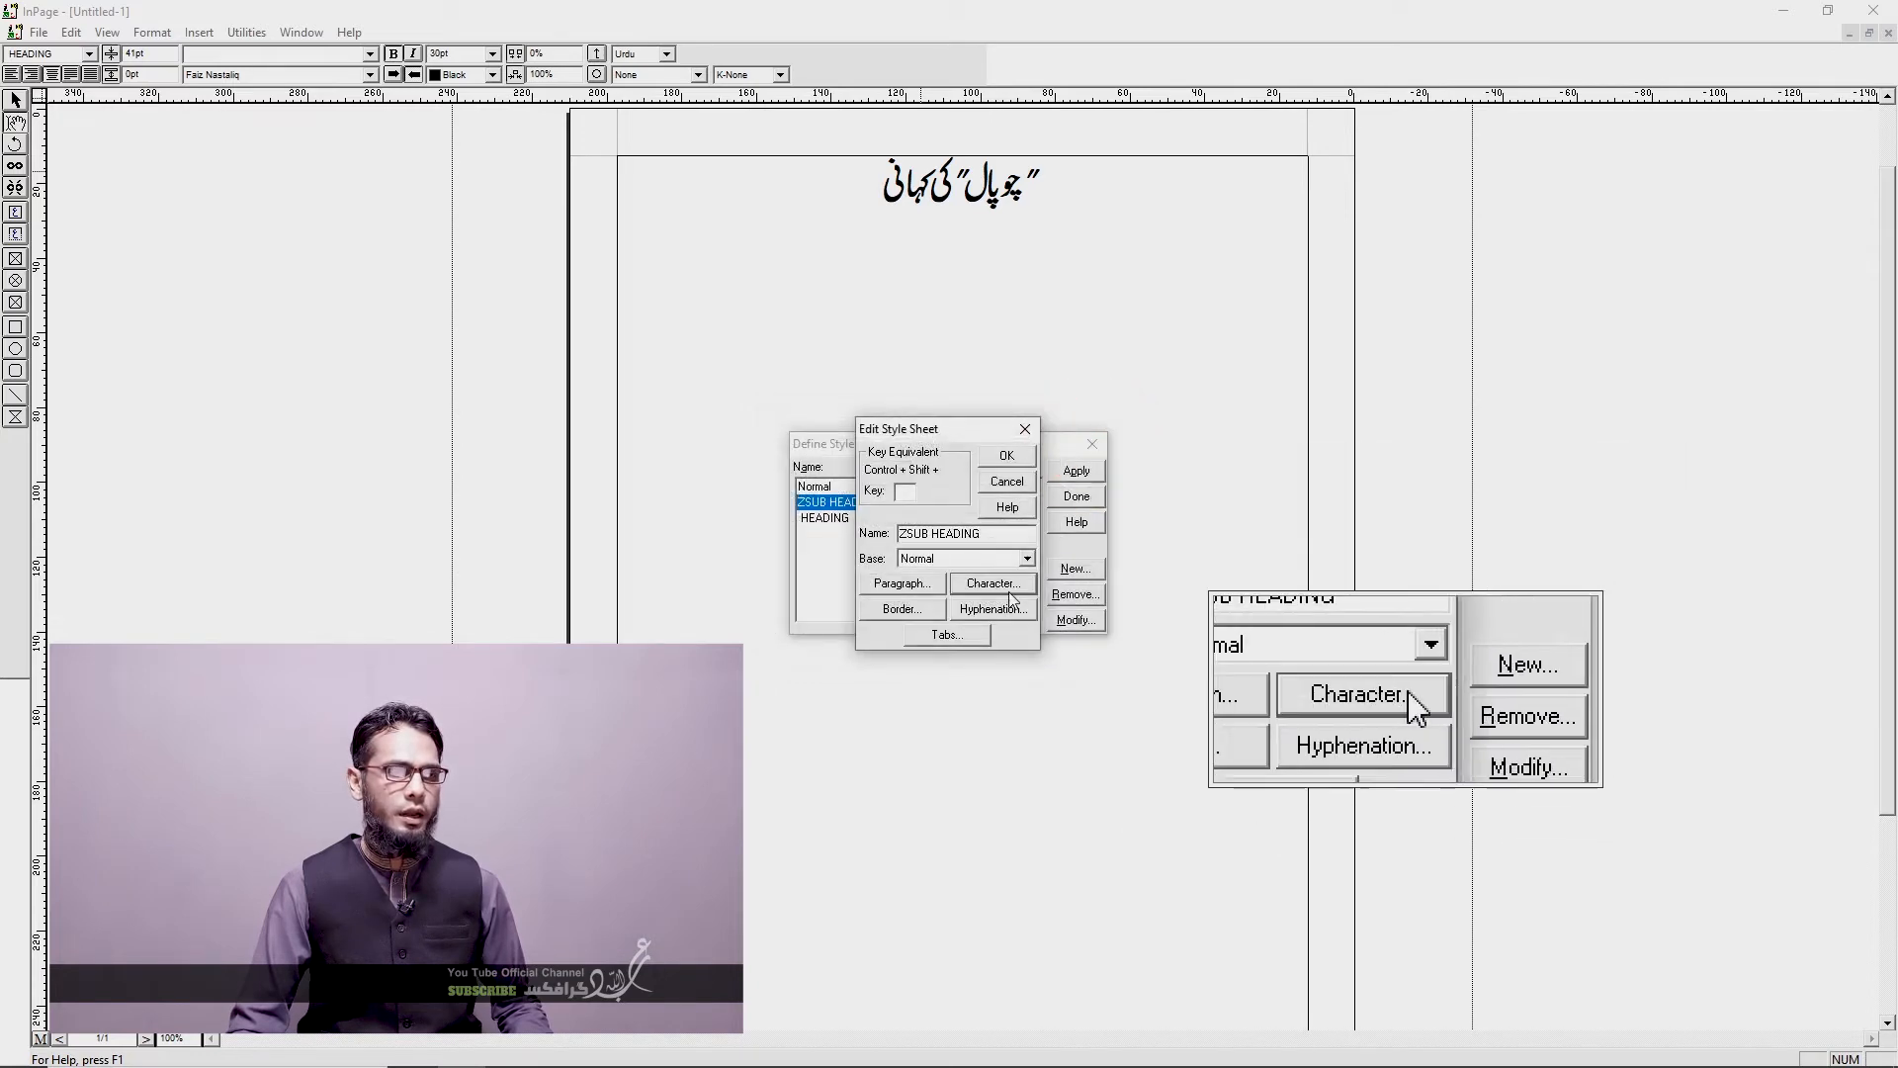
Step: Keep the ZSUB HEADING style's paragraph alignment at Right, with a first-line indent of .3" and a line height of 28
click(895, 581)
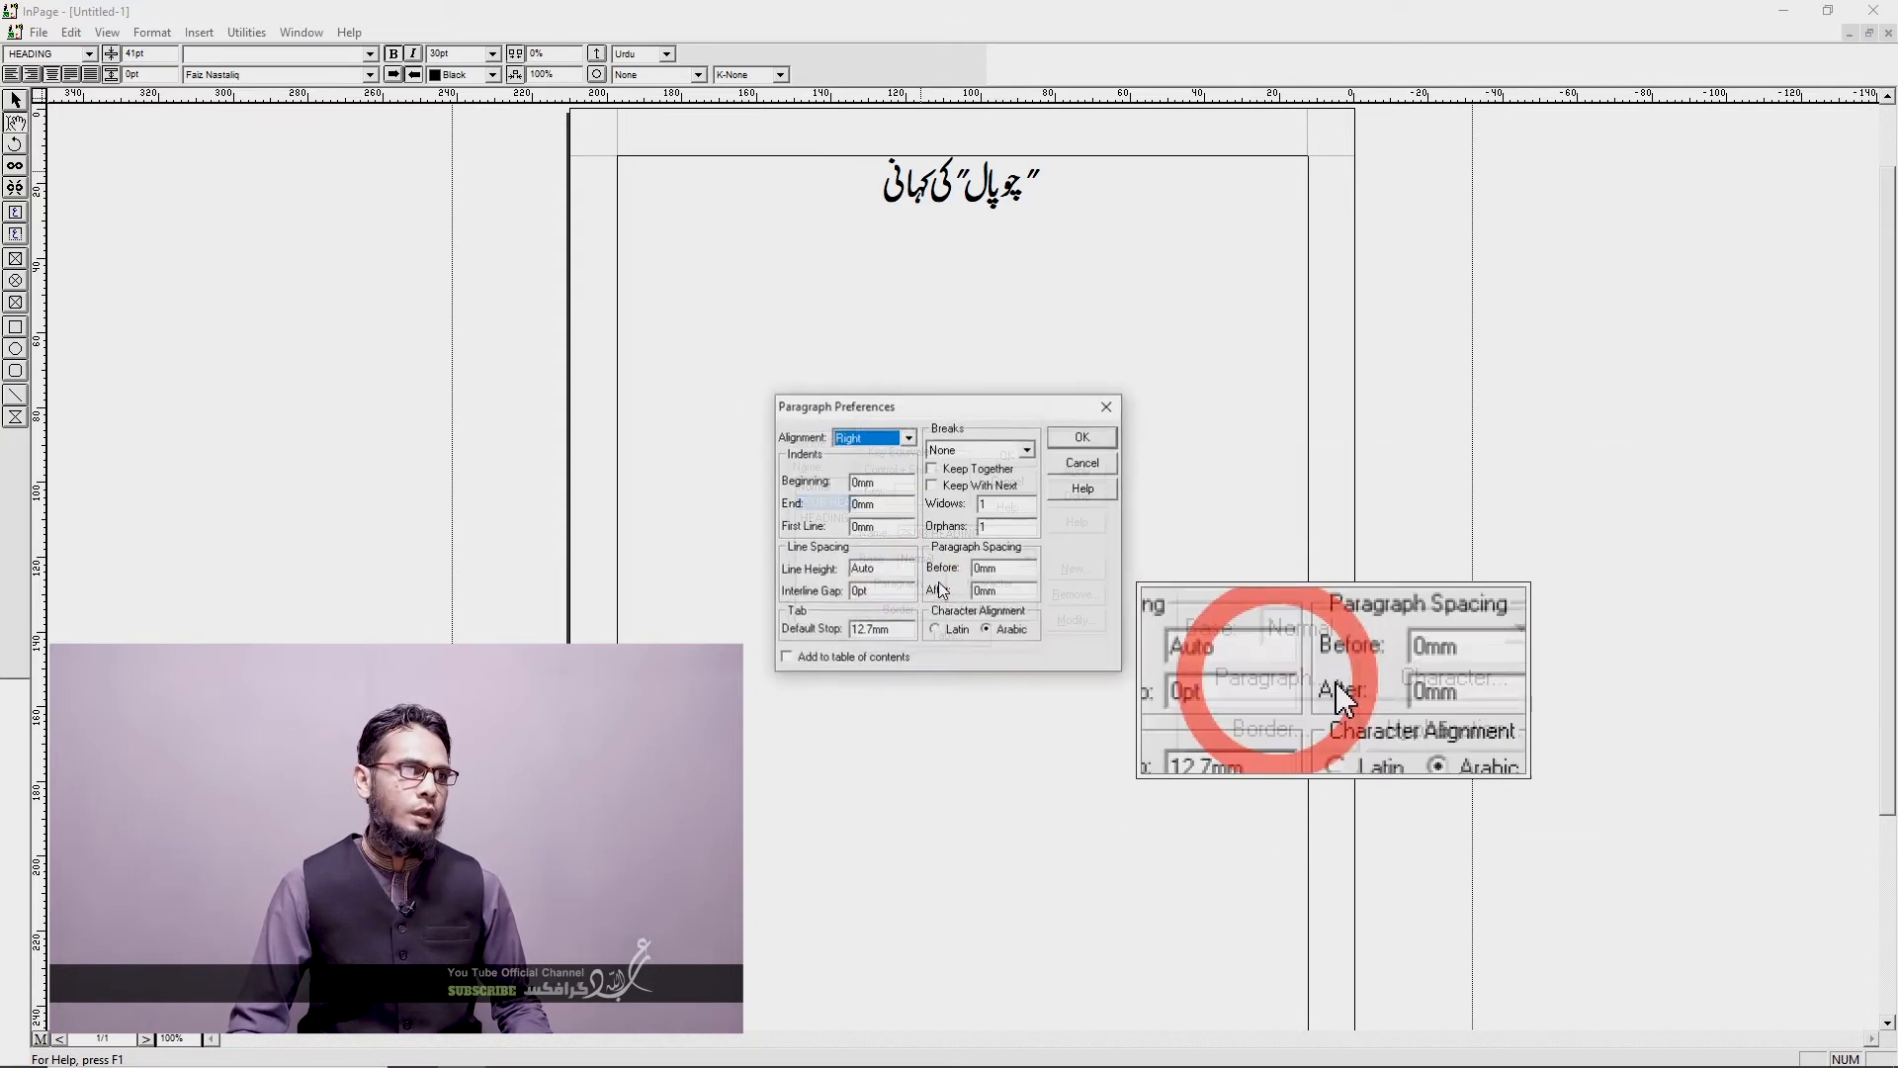
click(873, 437)
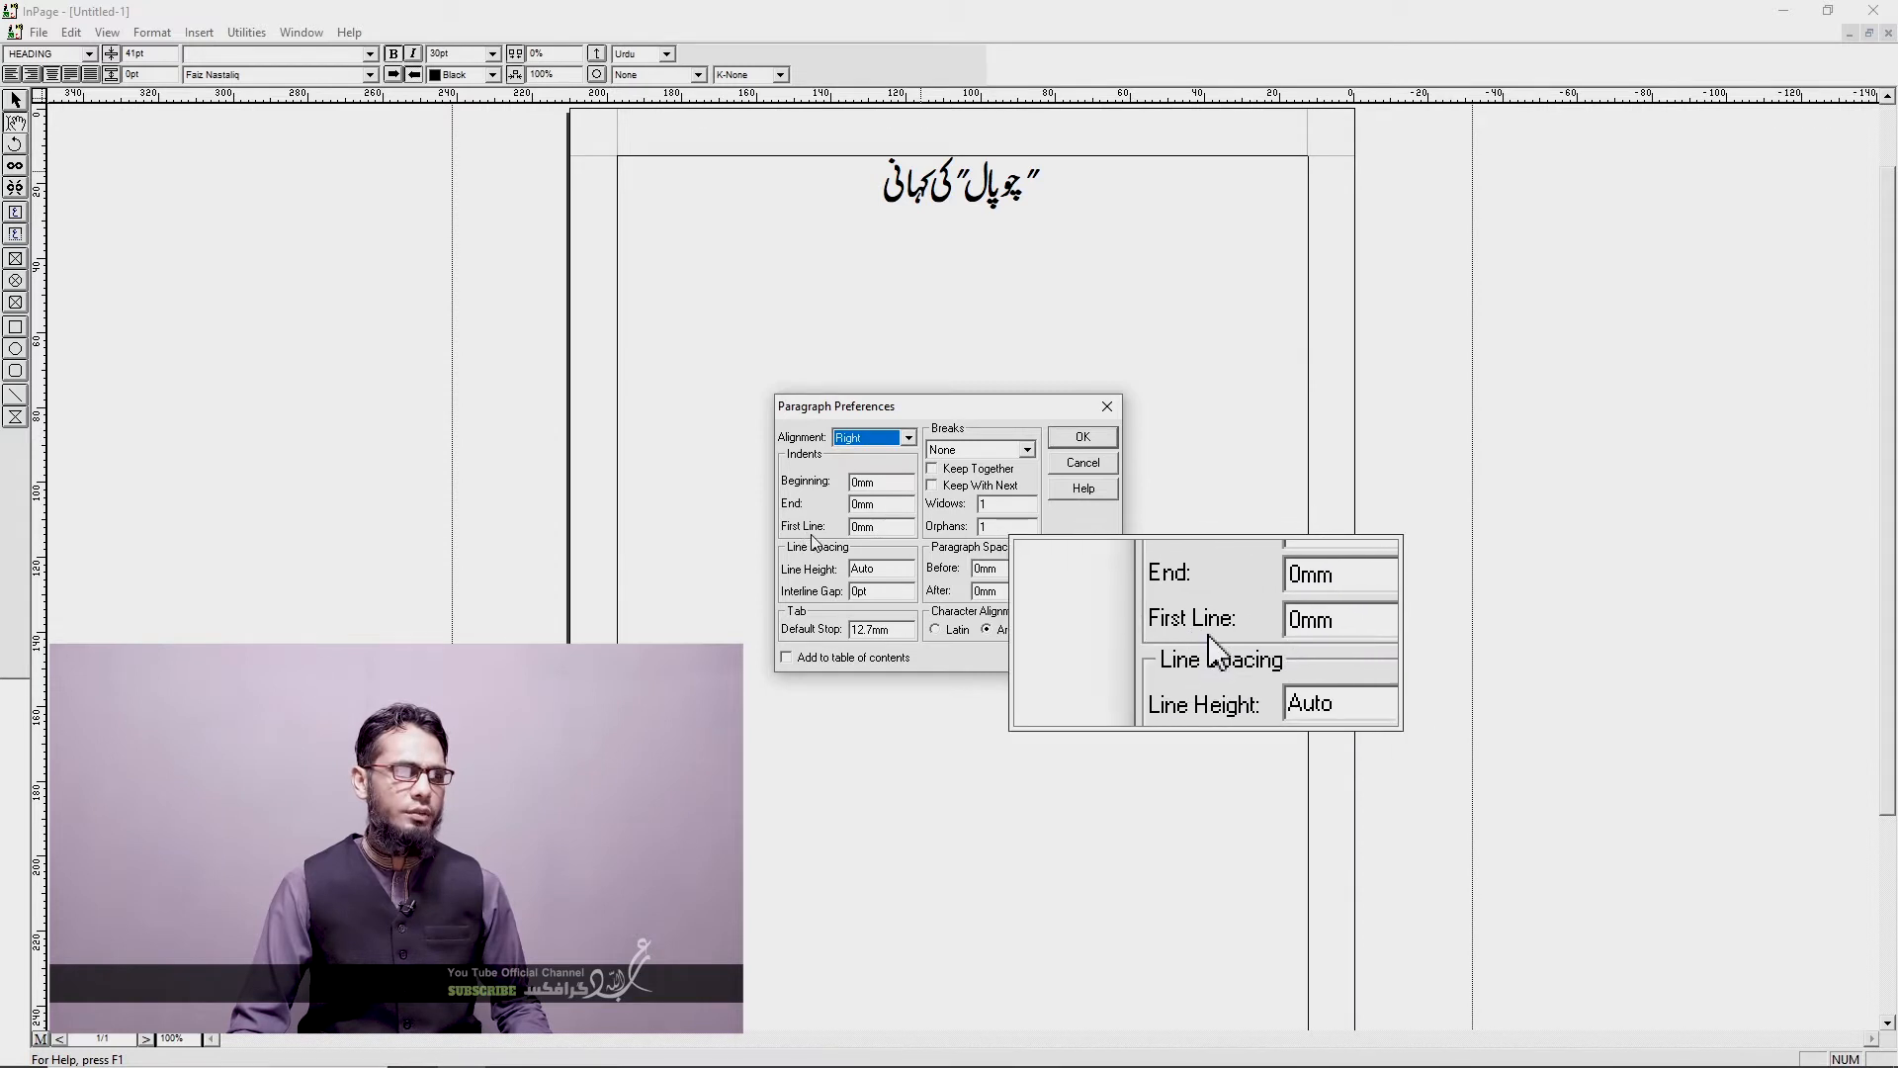
double_click(885, 526)
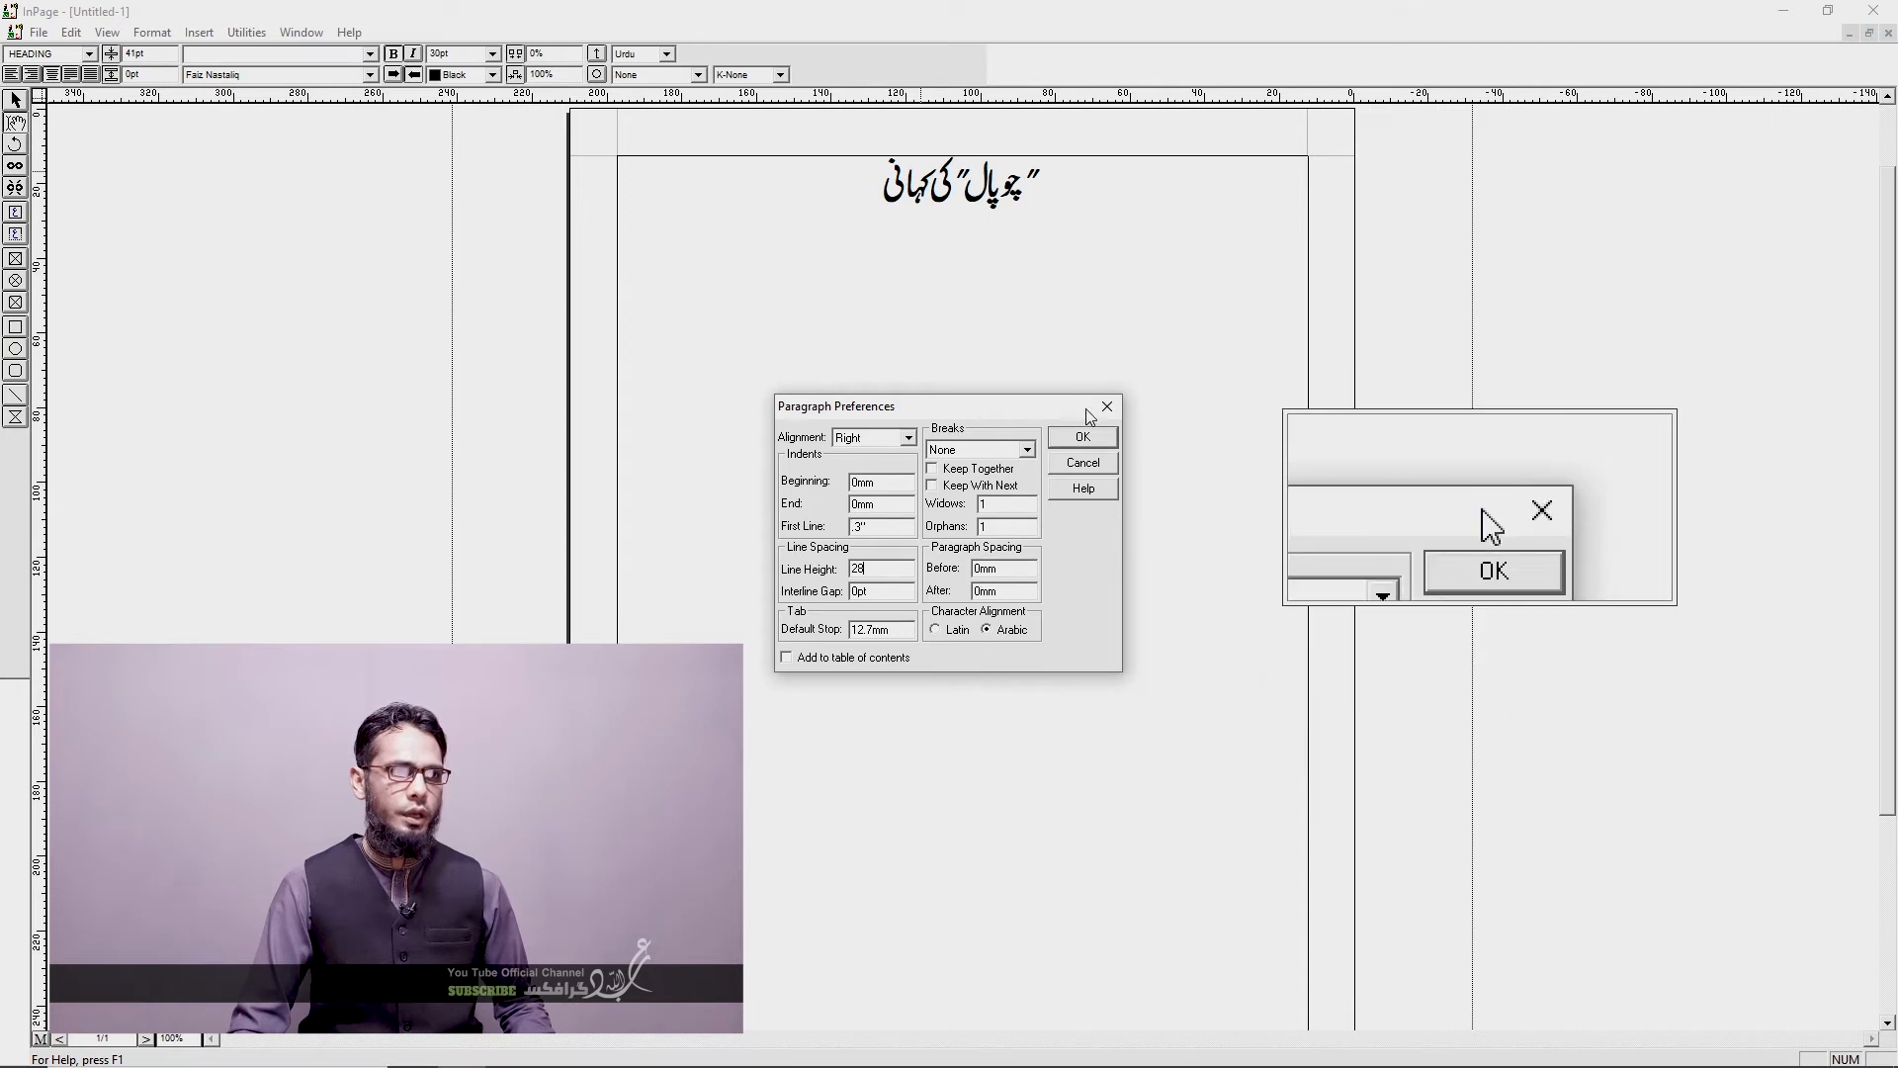
click(1084, 438)
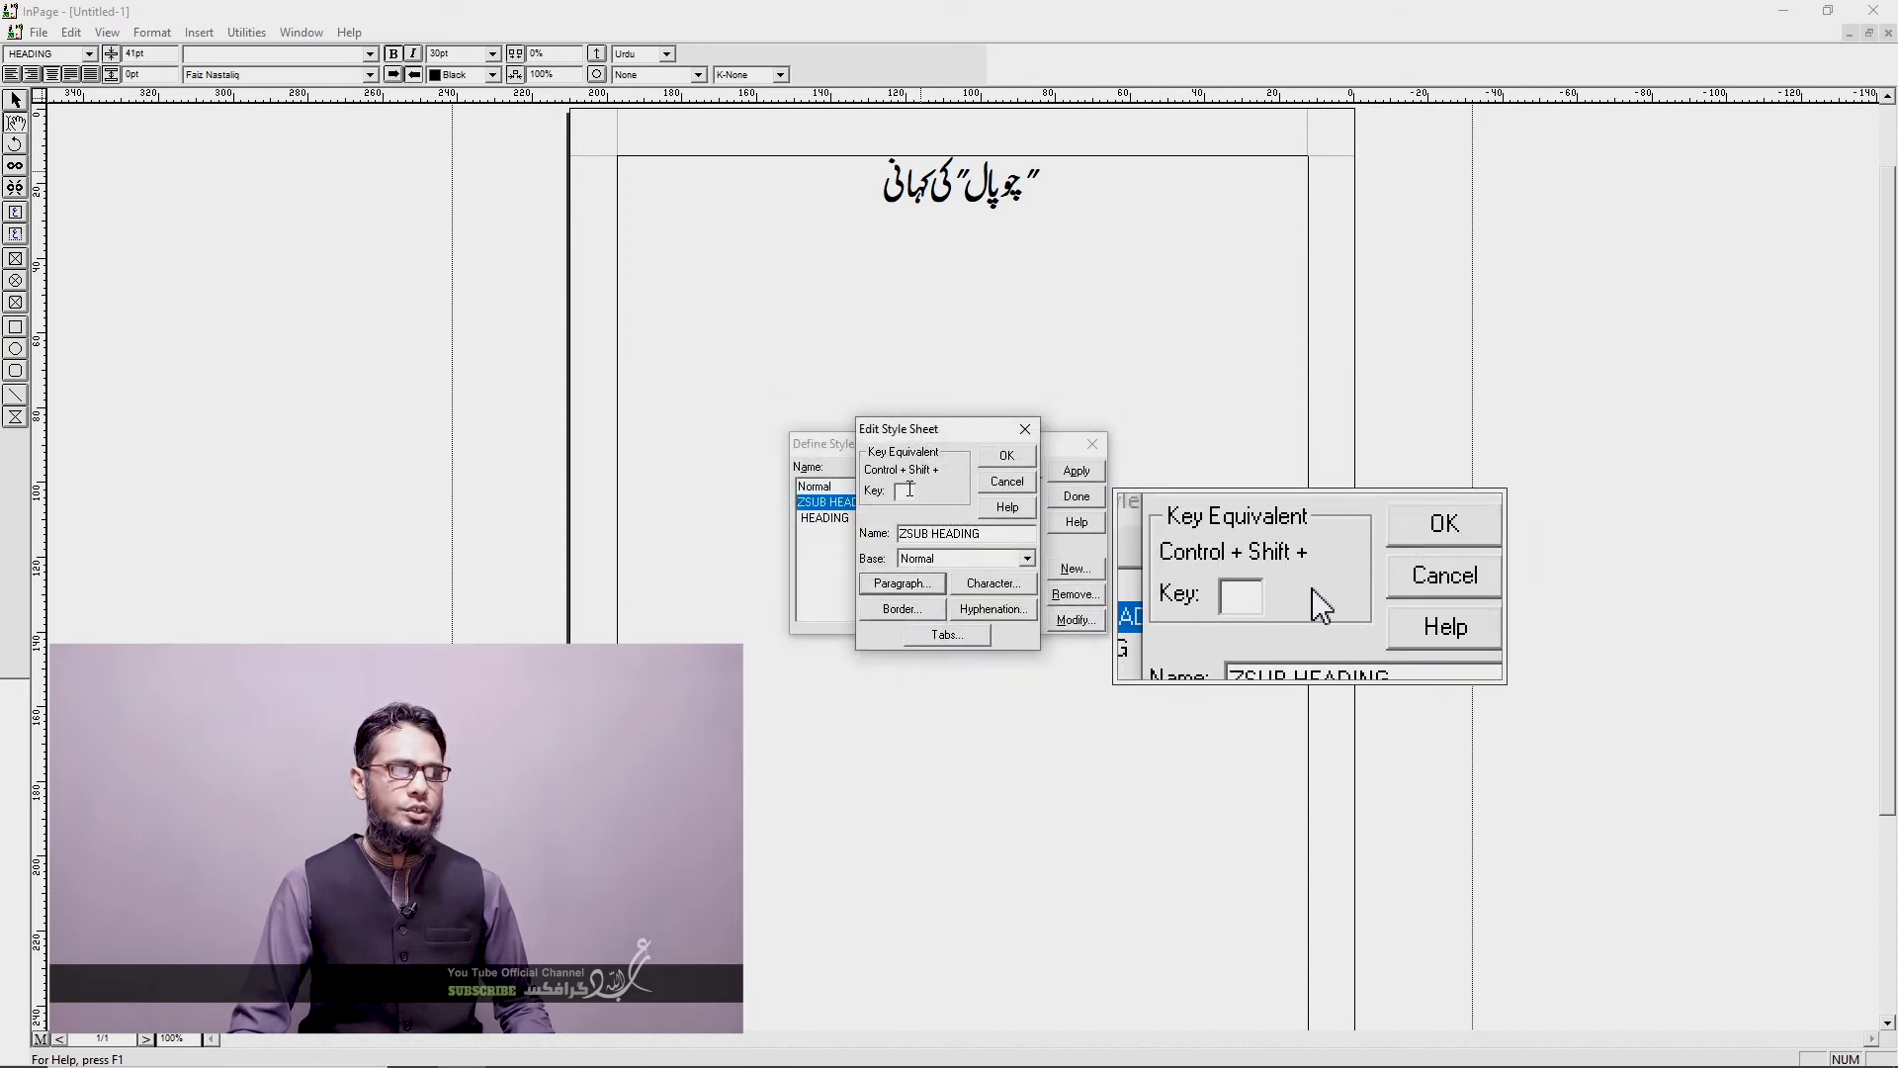
Step: Assign z as the ZSUB HEADING style's key equivalent and finish defining the style sheets
click(908, 493)
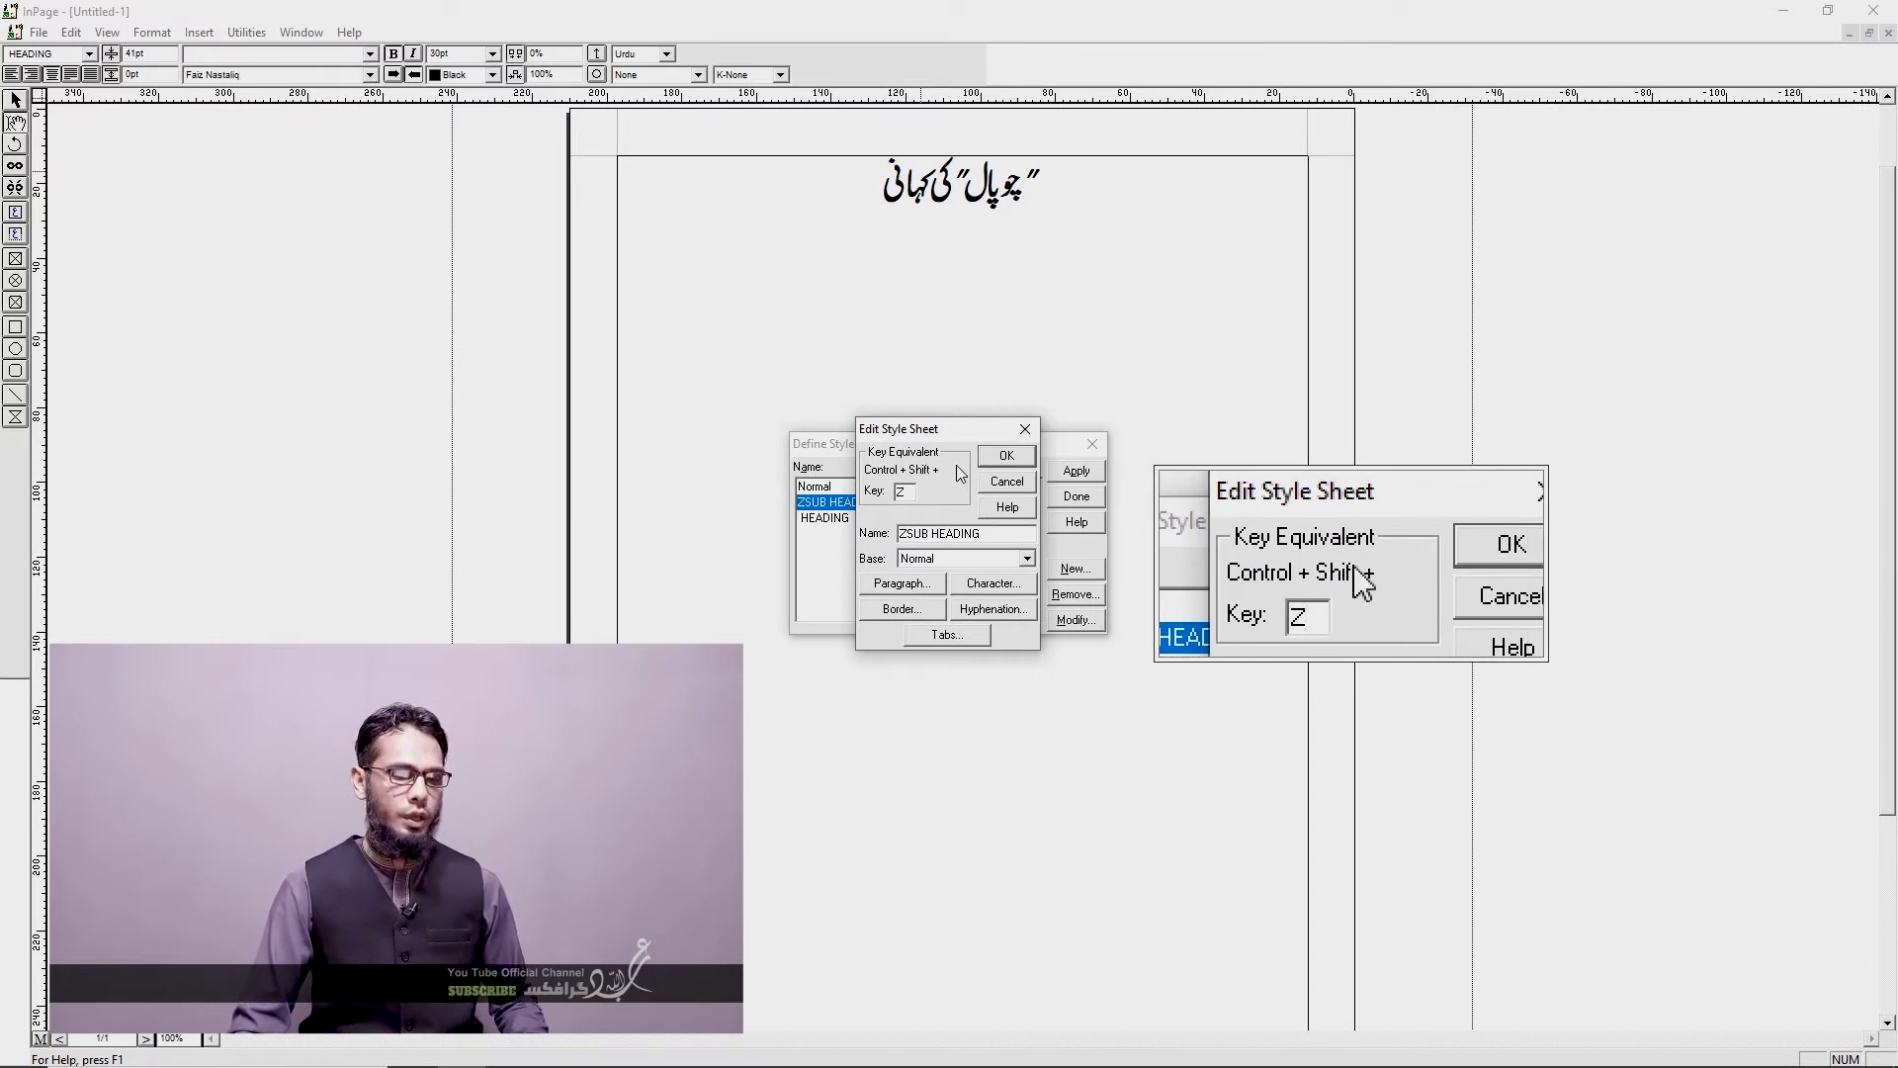
key(BackSpace)
text(z)
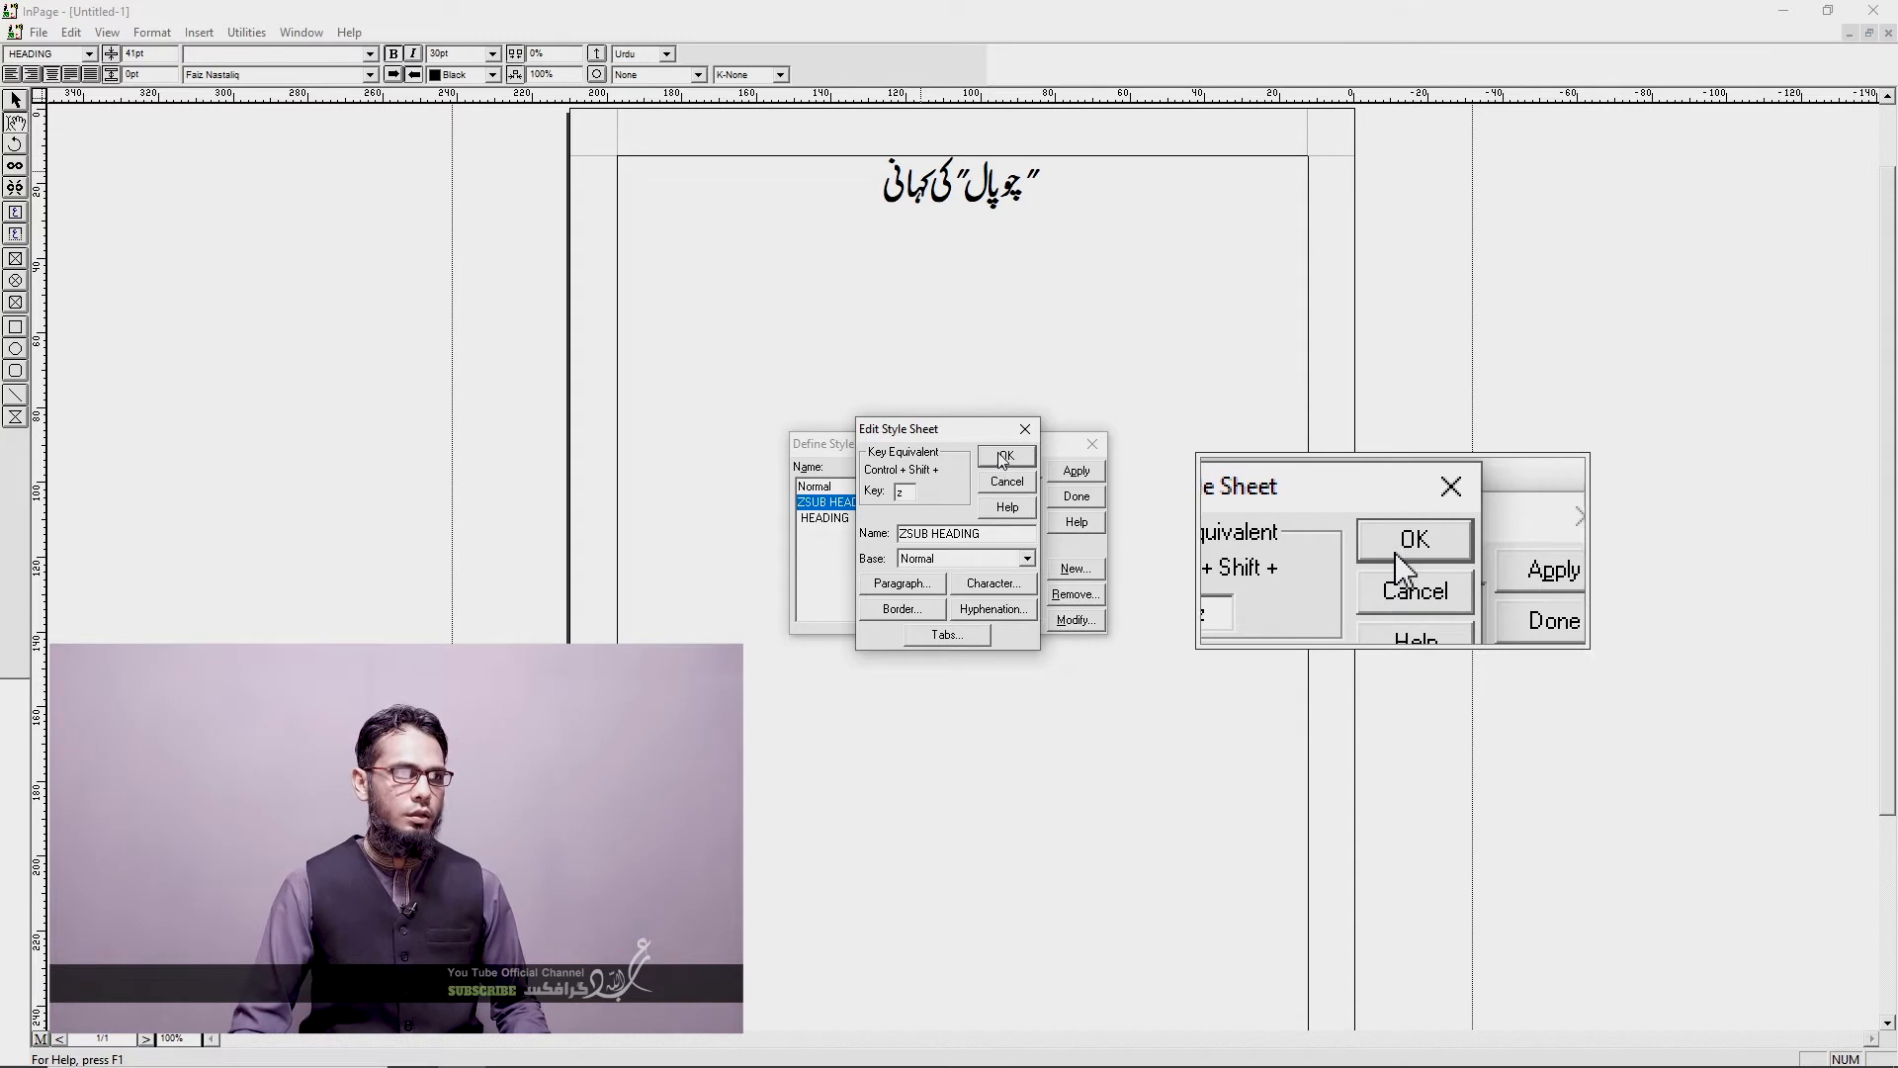
click(1002, 455)
click(1077, 498)
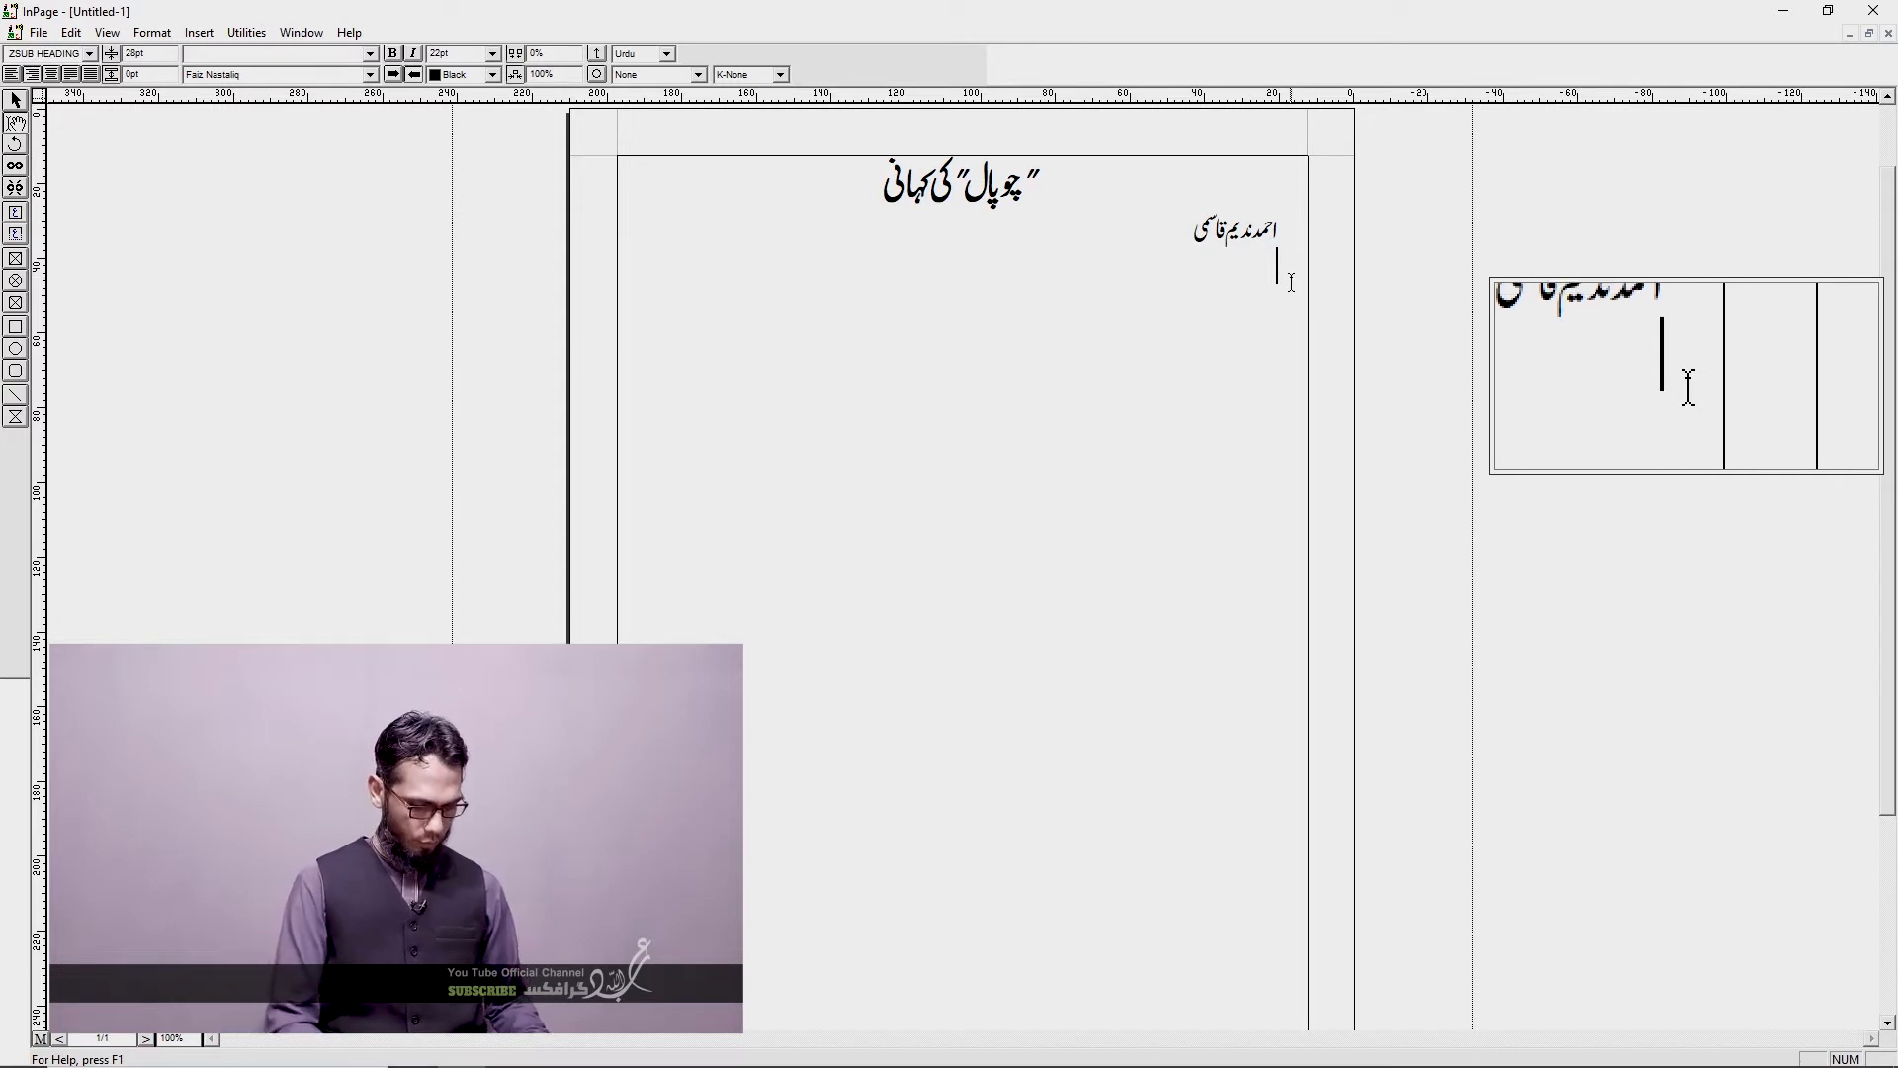
Step: Create another style sheet named URDU MATTER
key(F11)
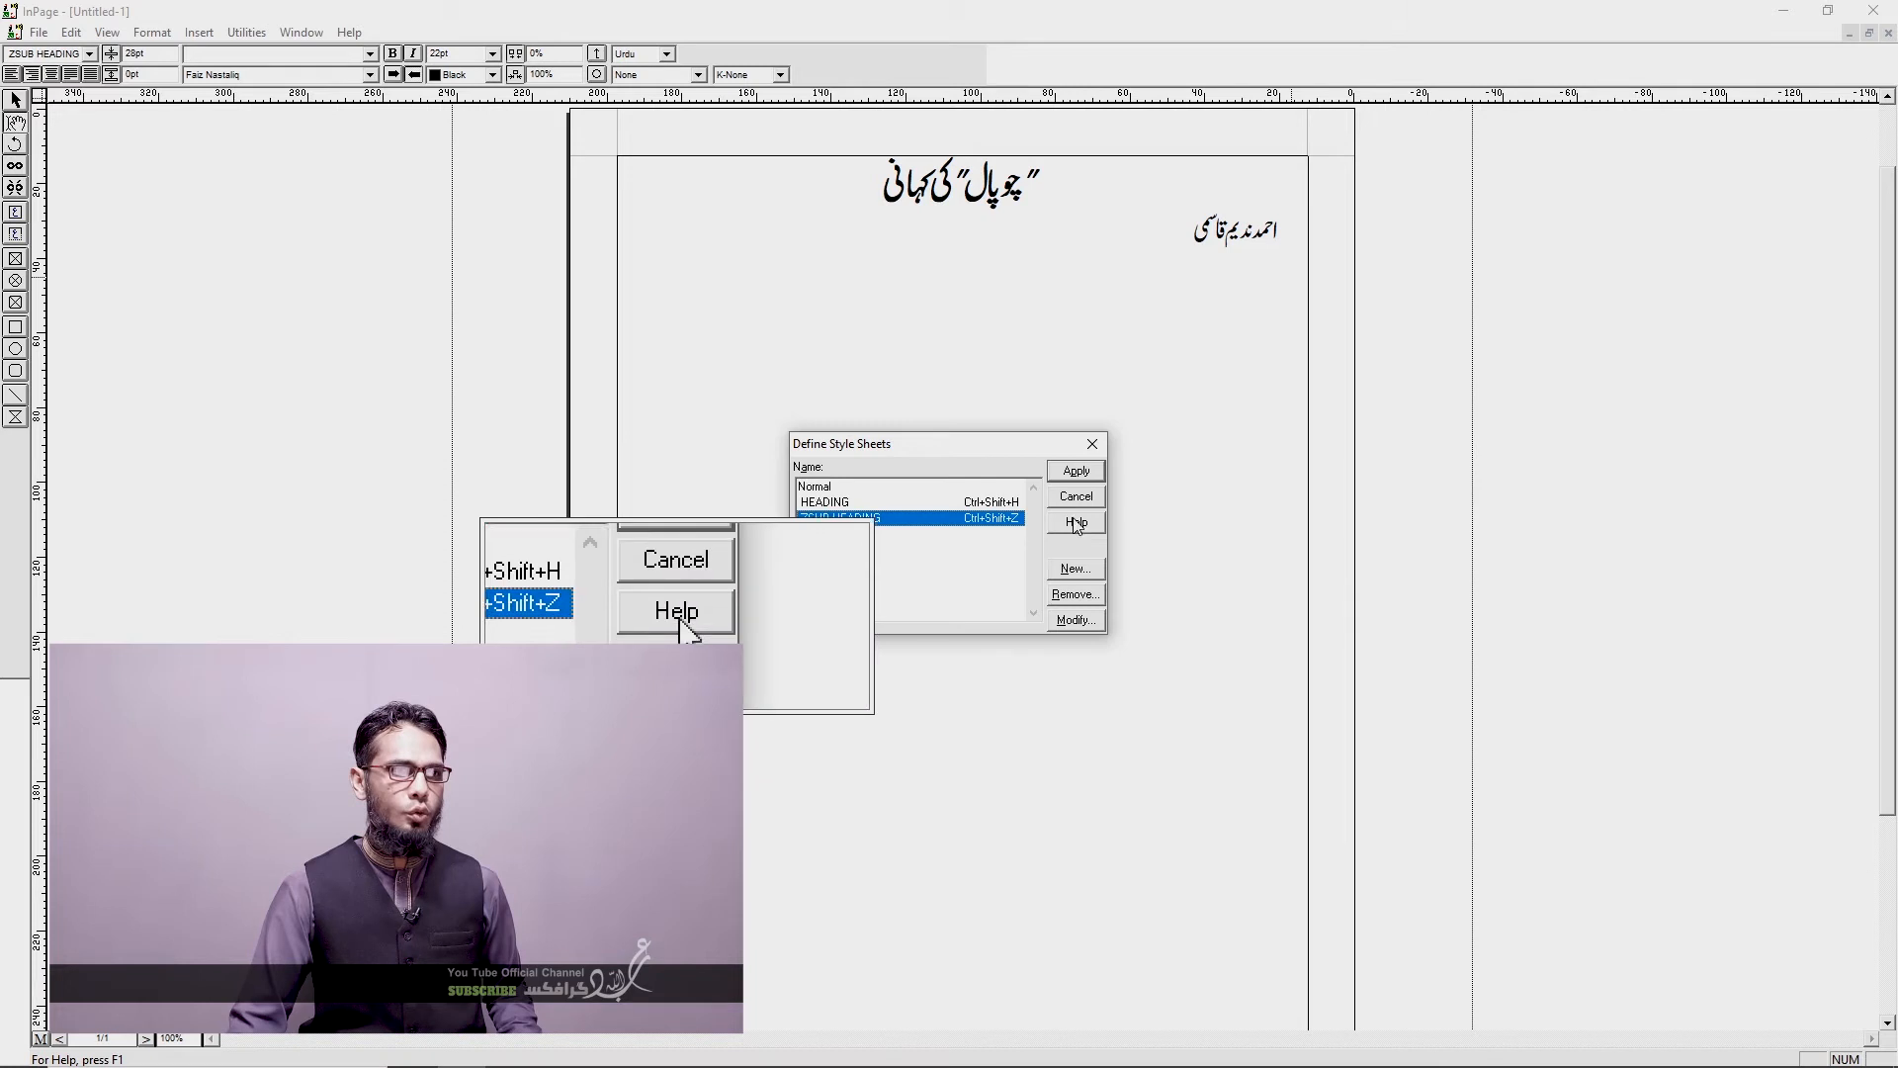
click(1075, 568)
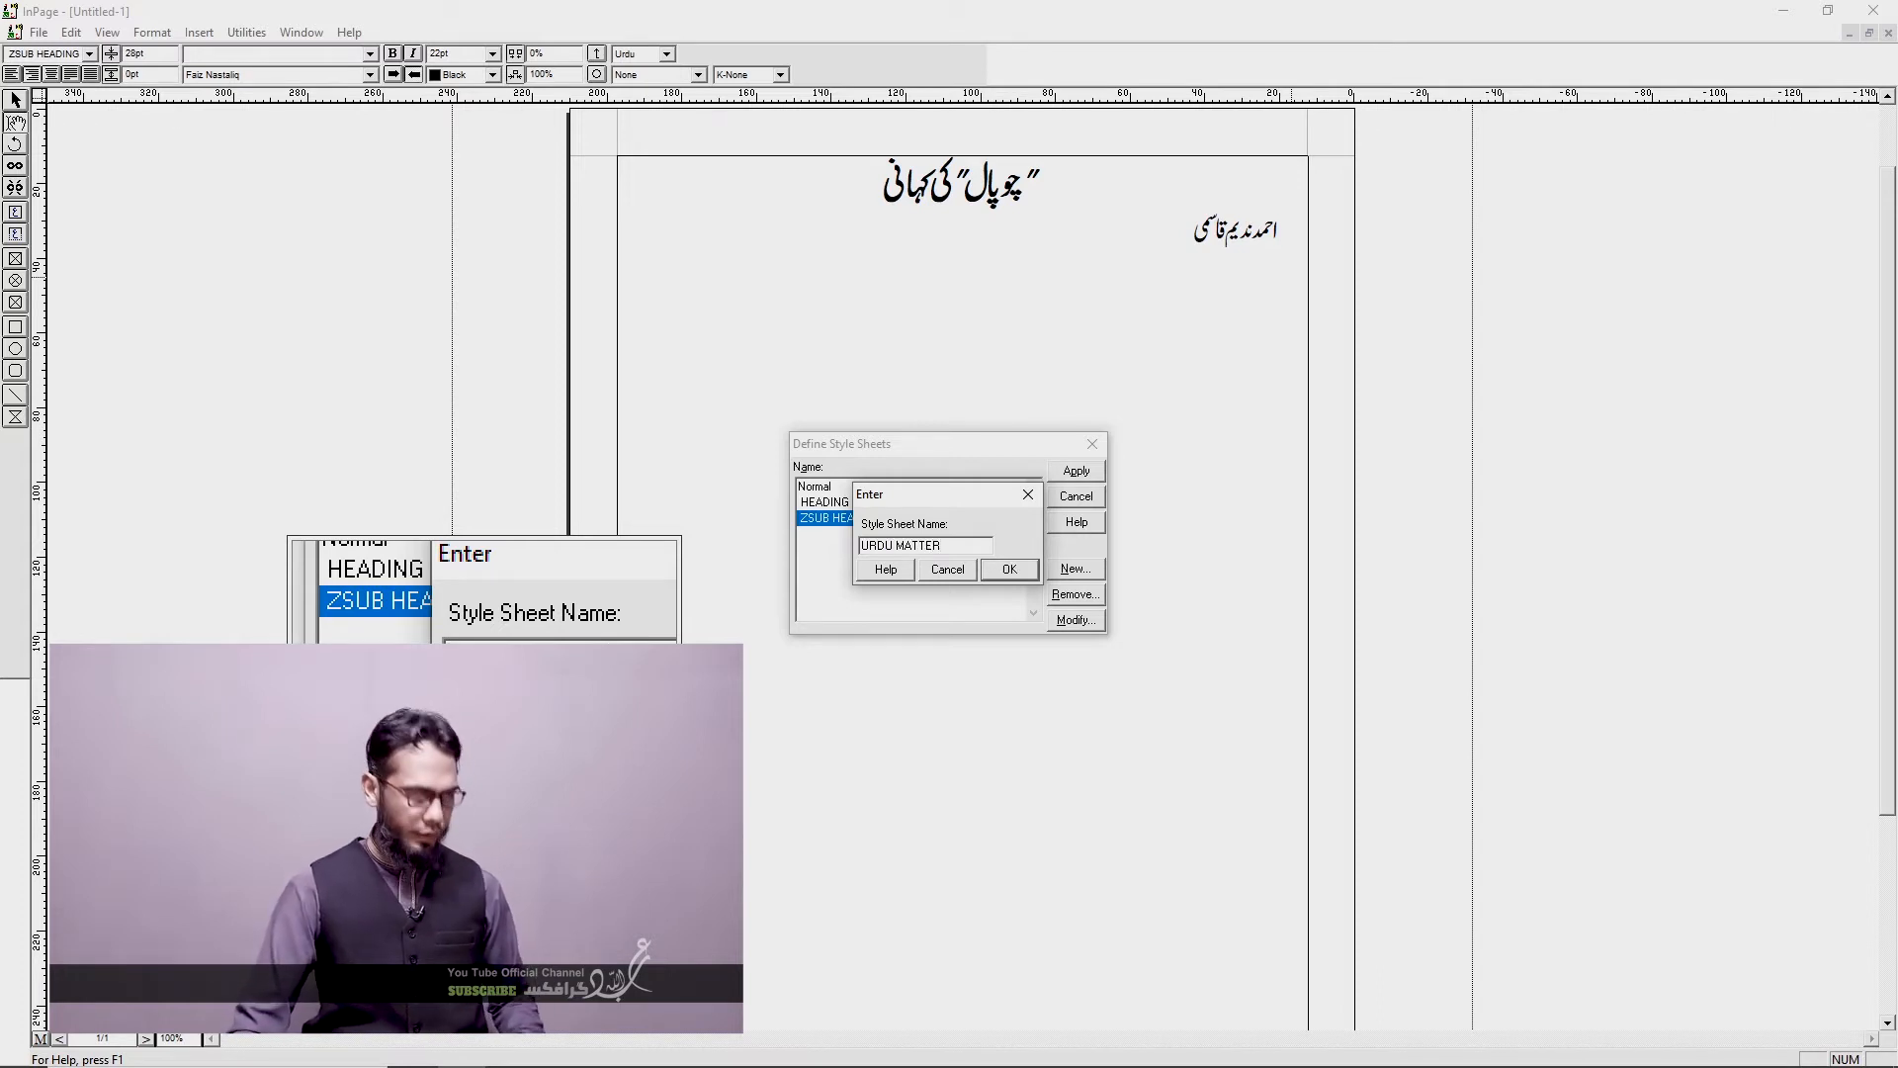
click(1008, 569)
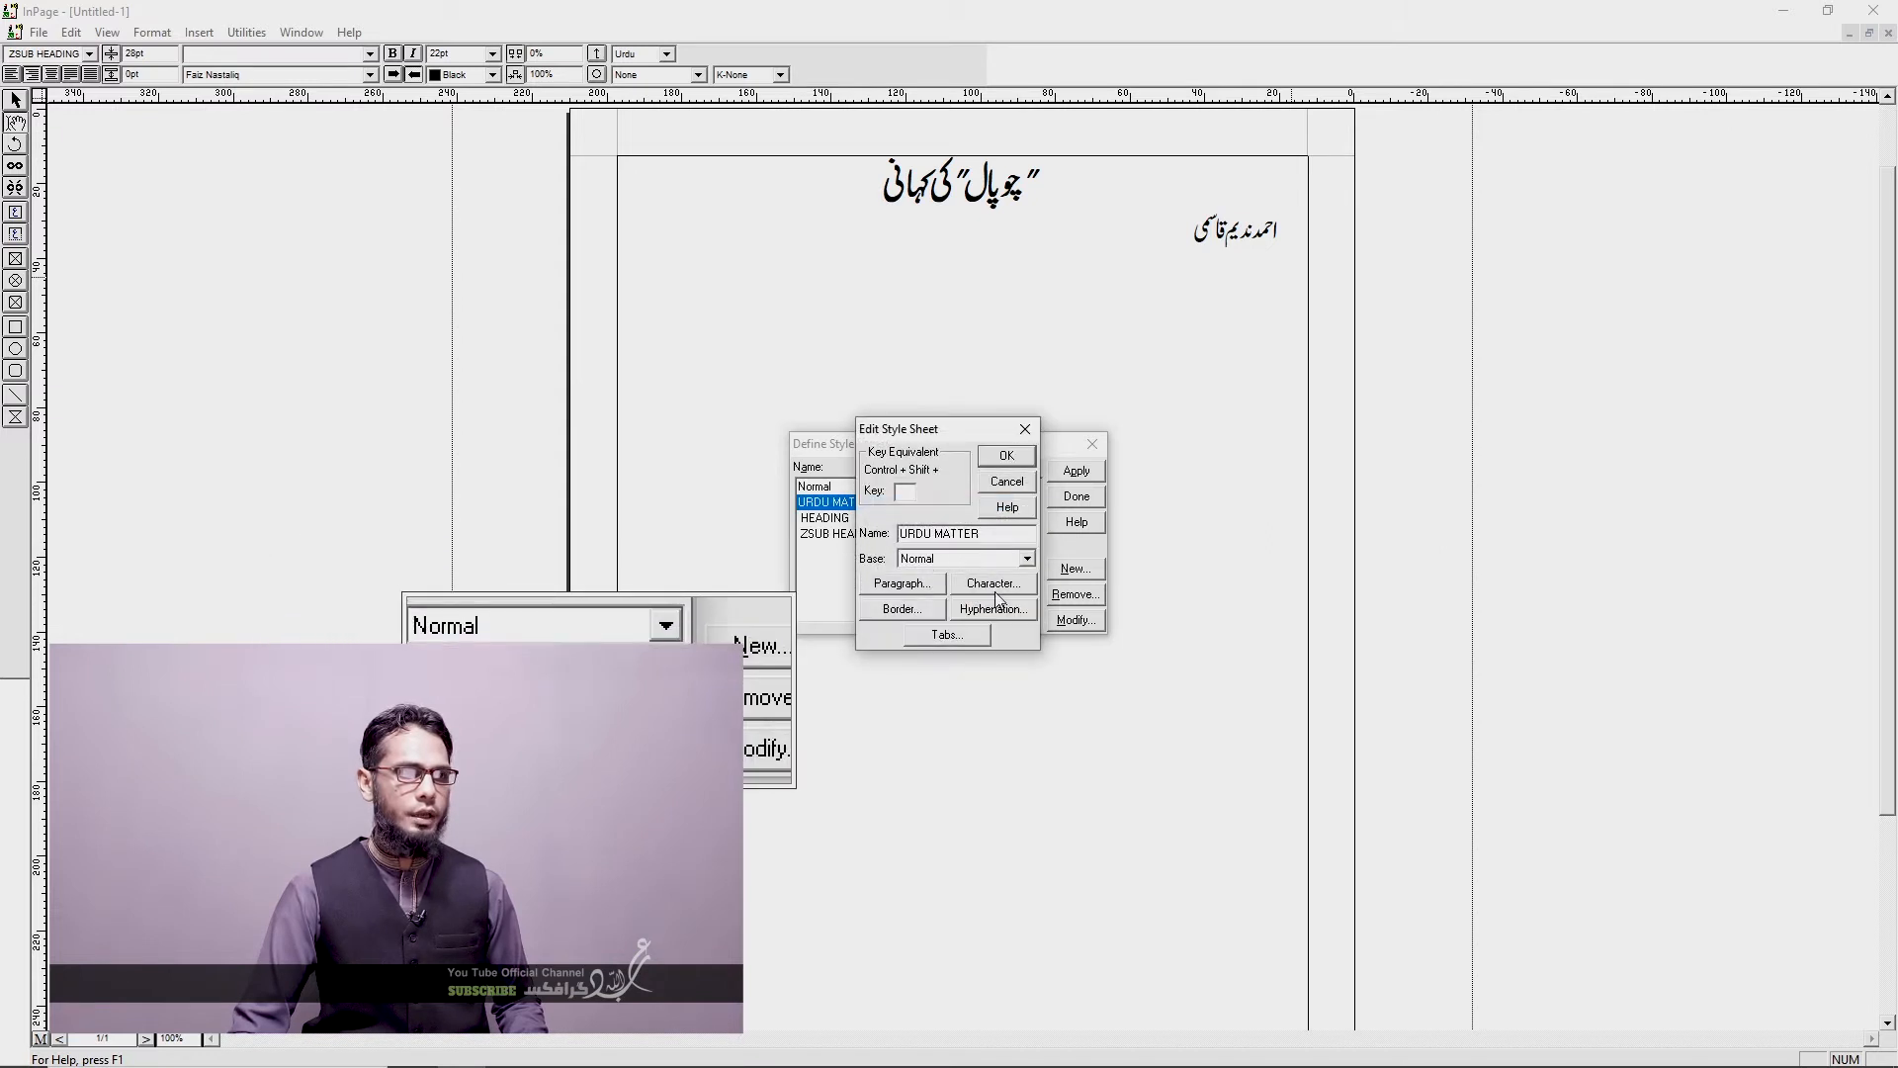
Step: Set the URDU MATTER style's character size to 17 and its Urdu font to Faiz Nastaliq
click(994, 586)
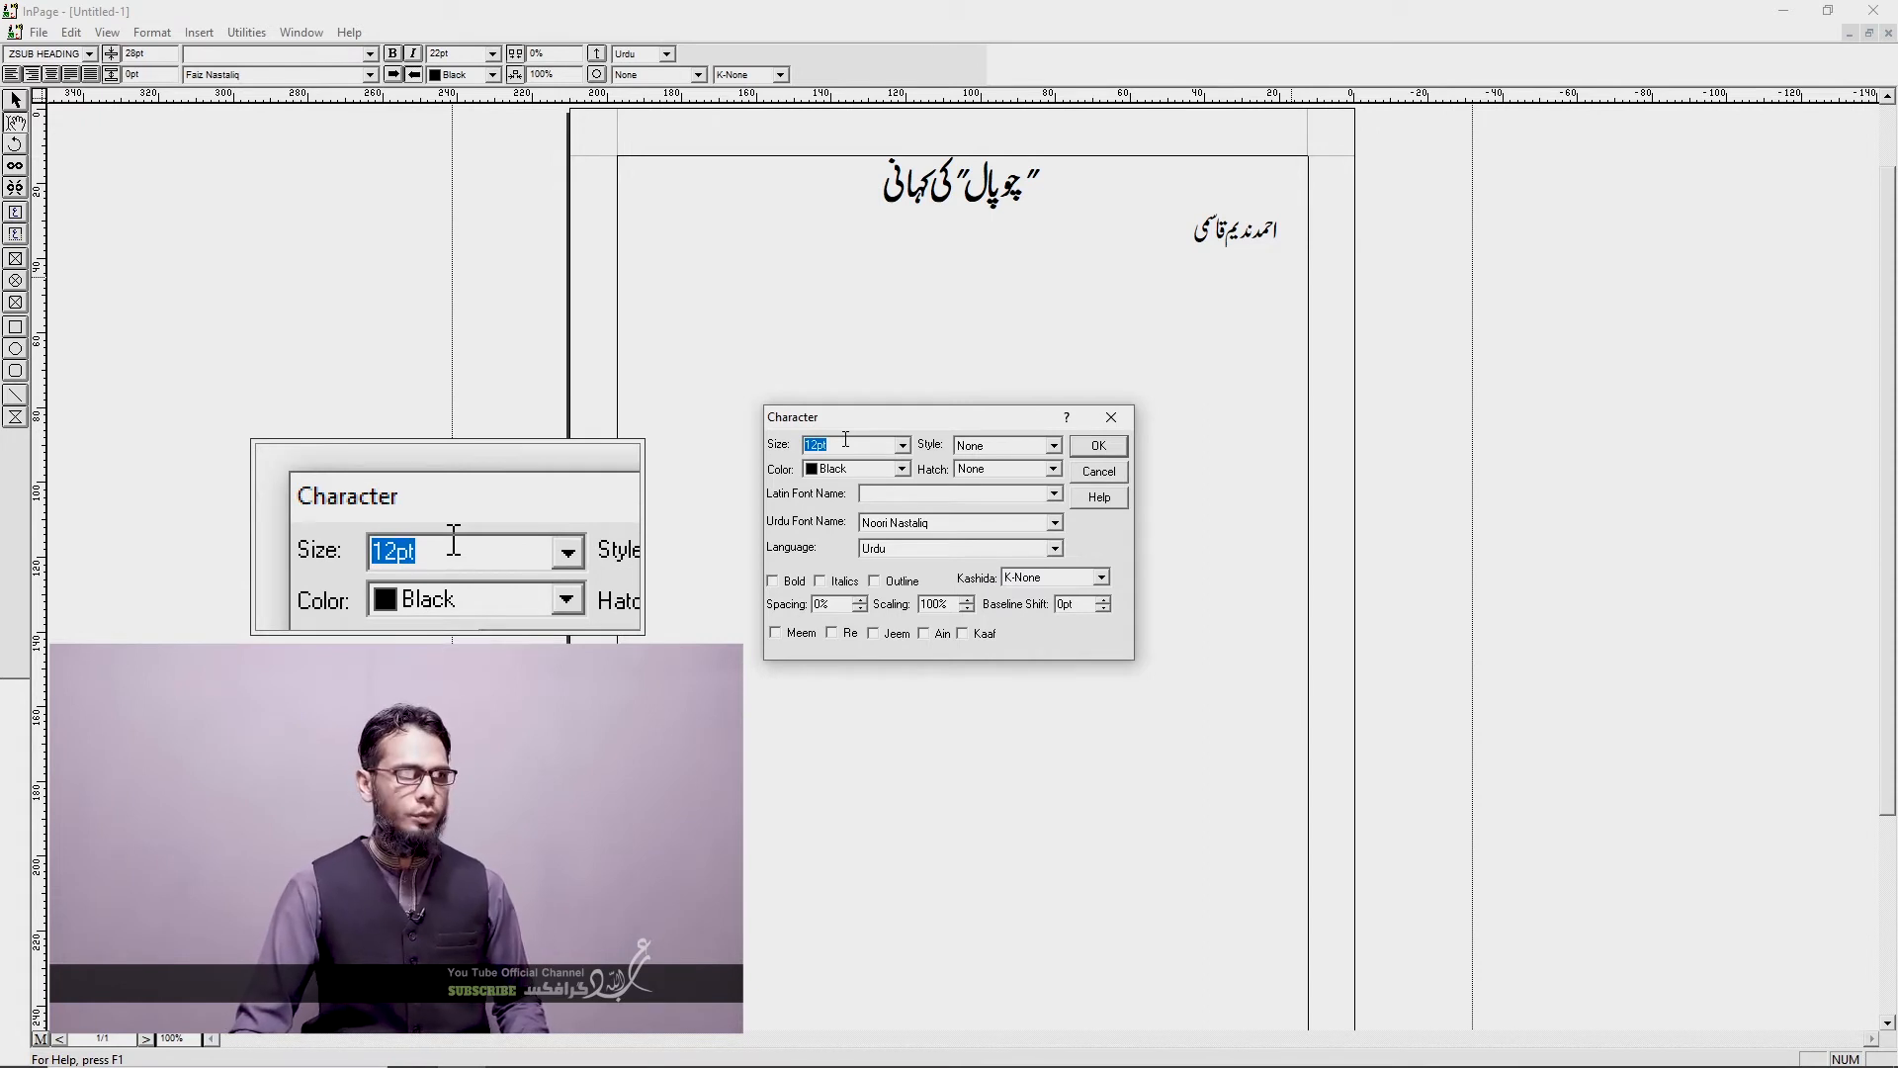
text(1)
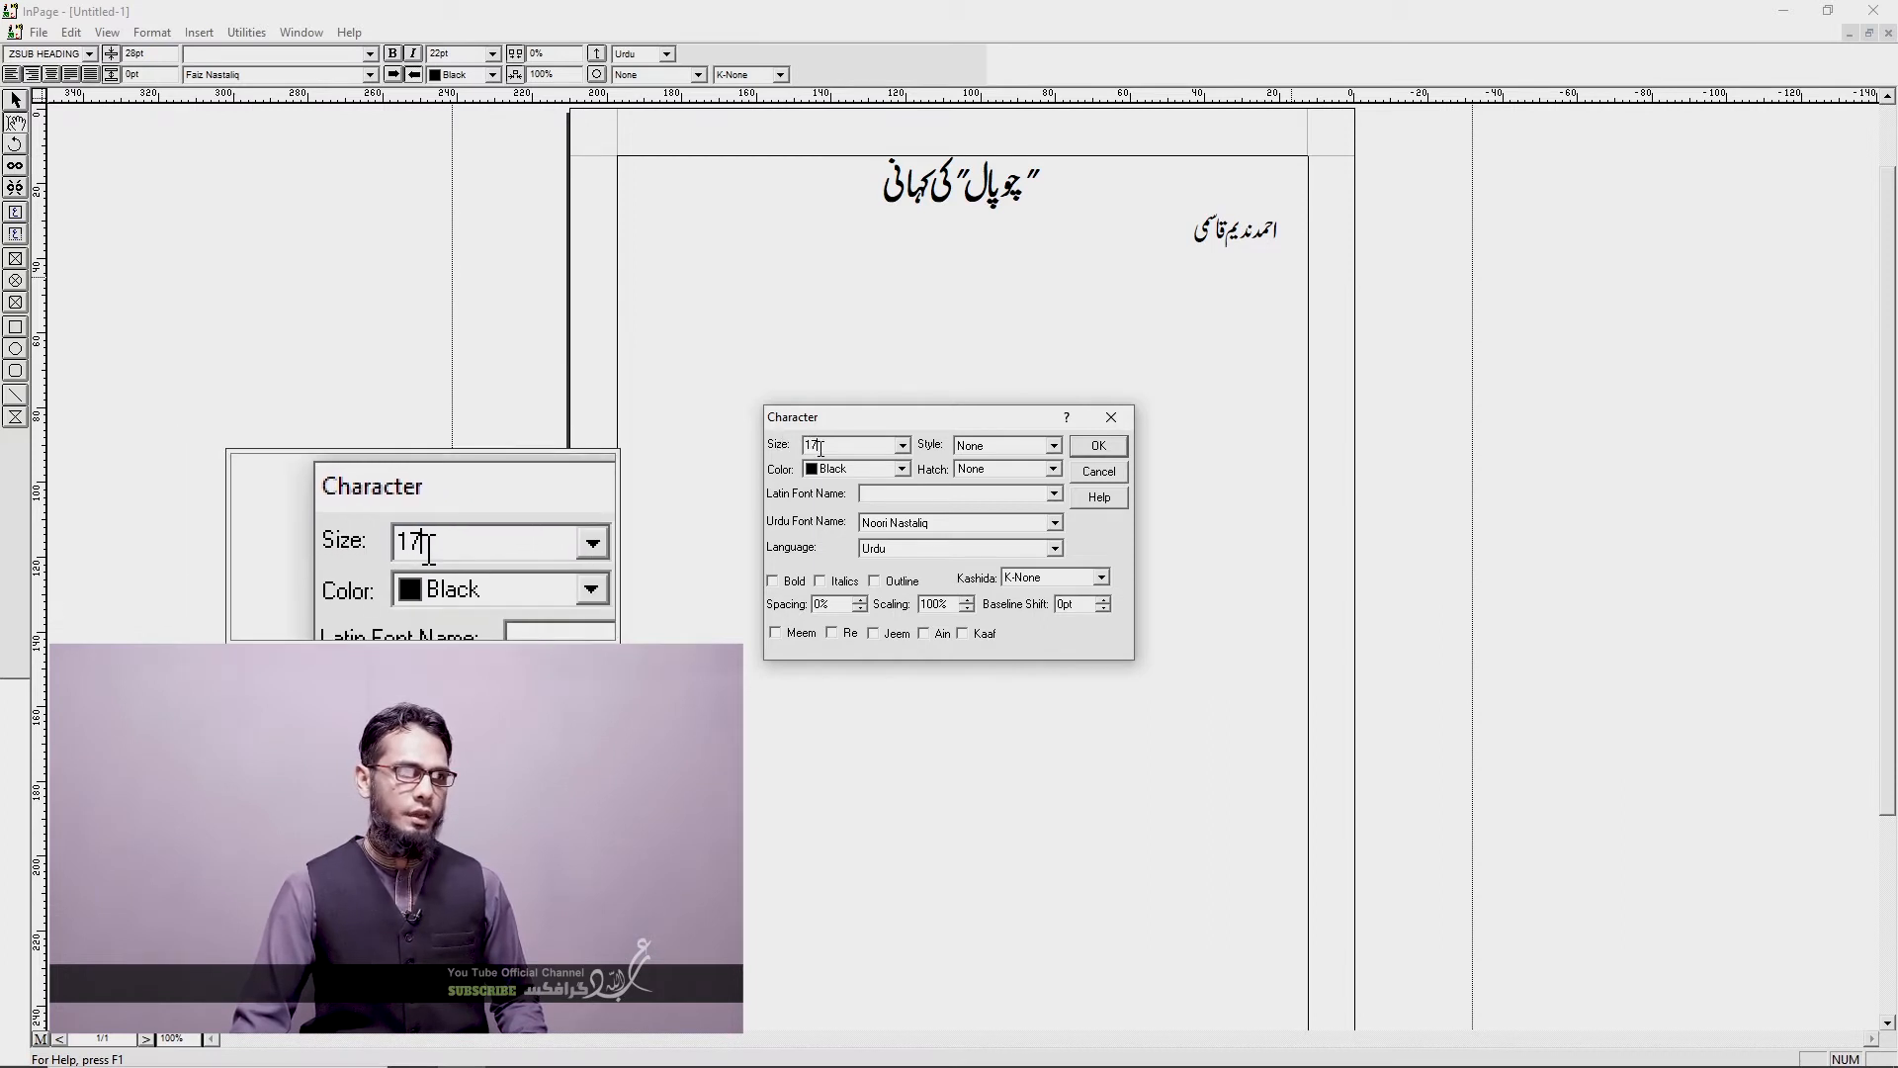
text(7)
click(893, 524)
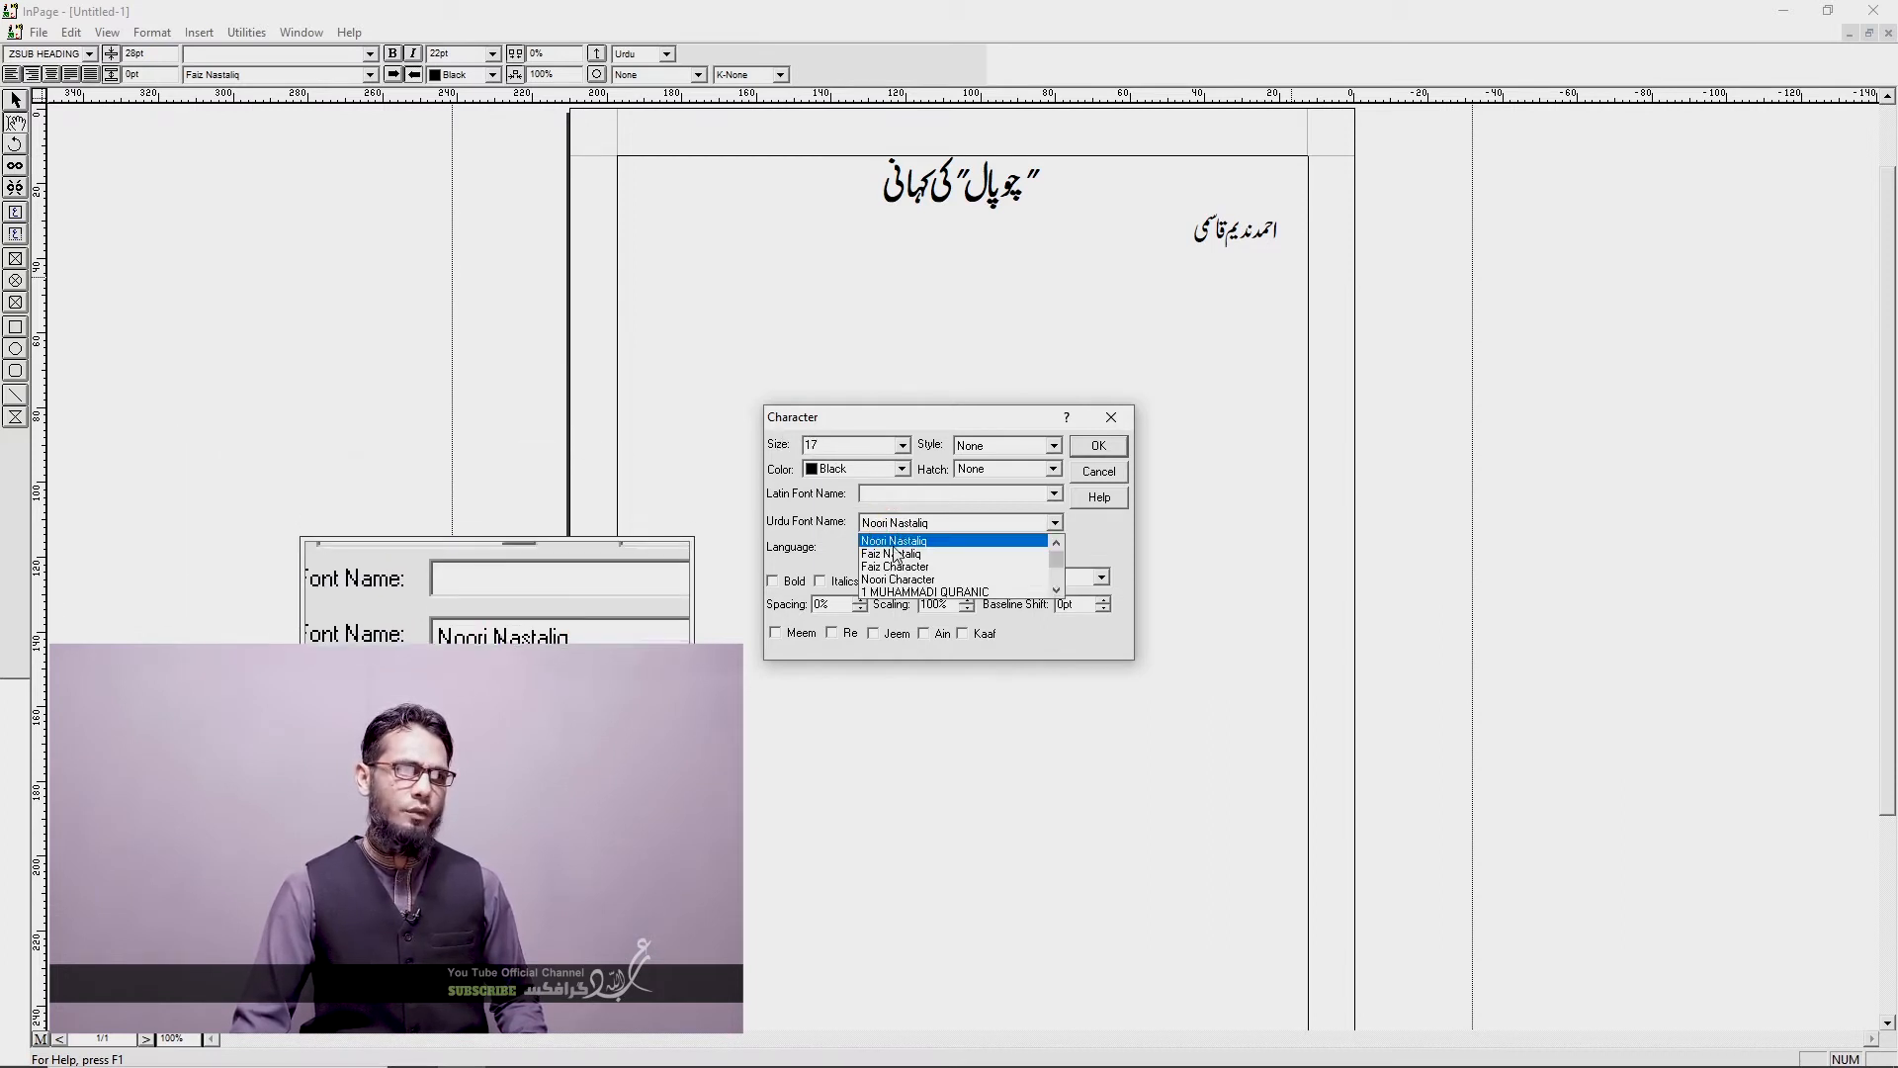
click(877, 547)
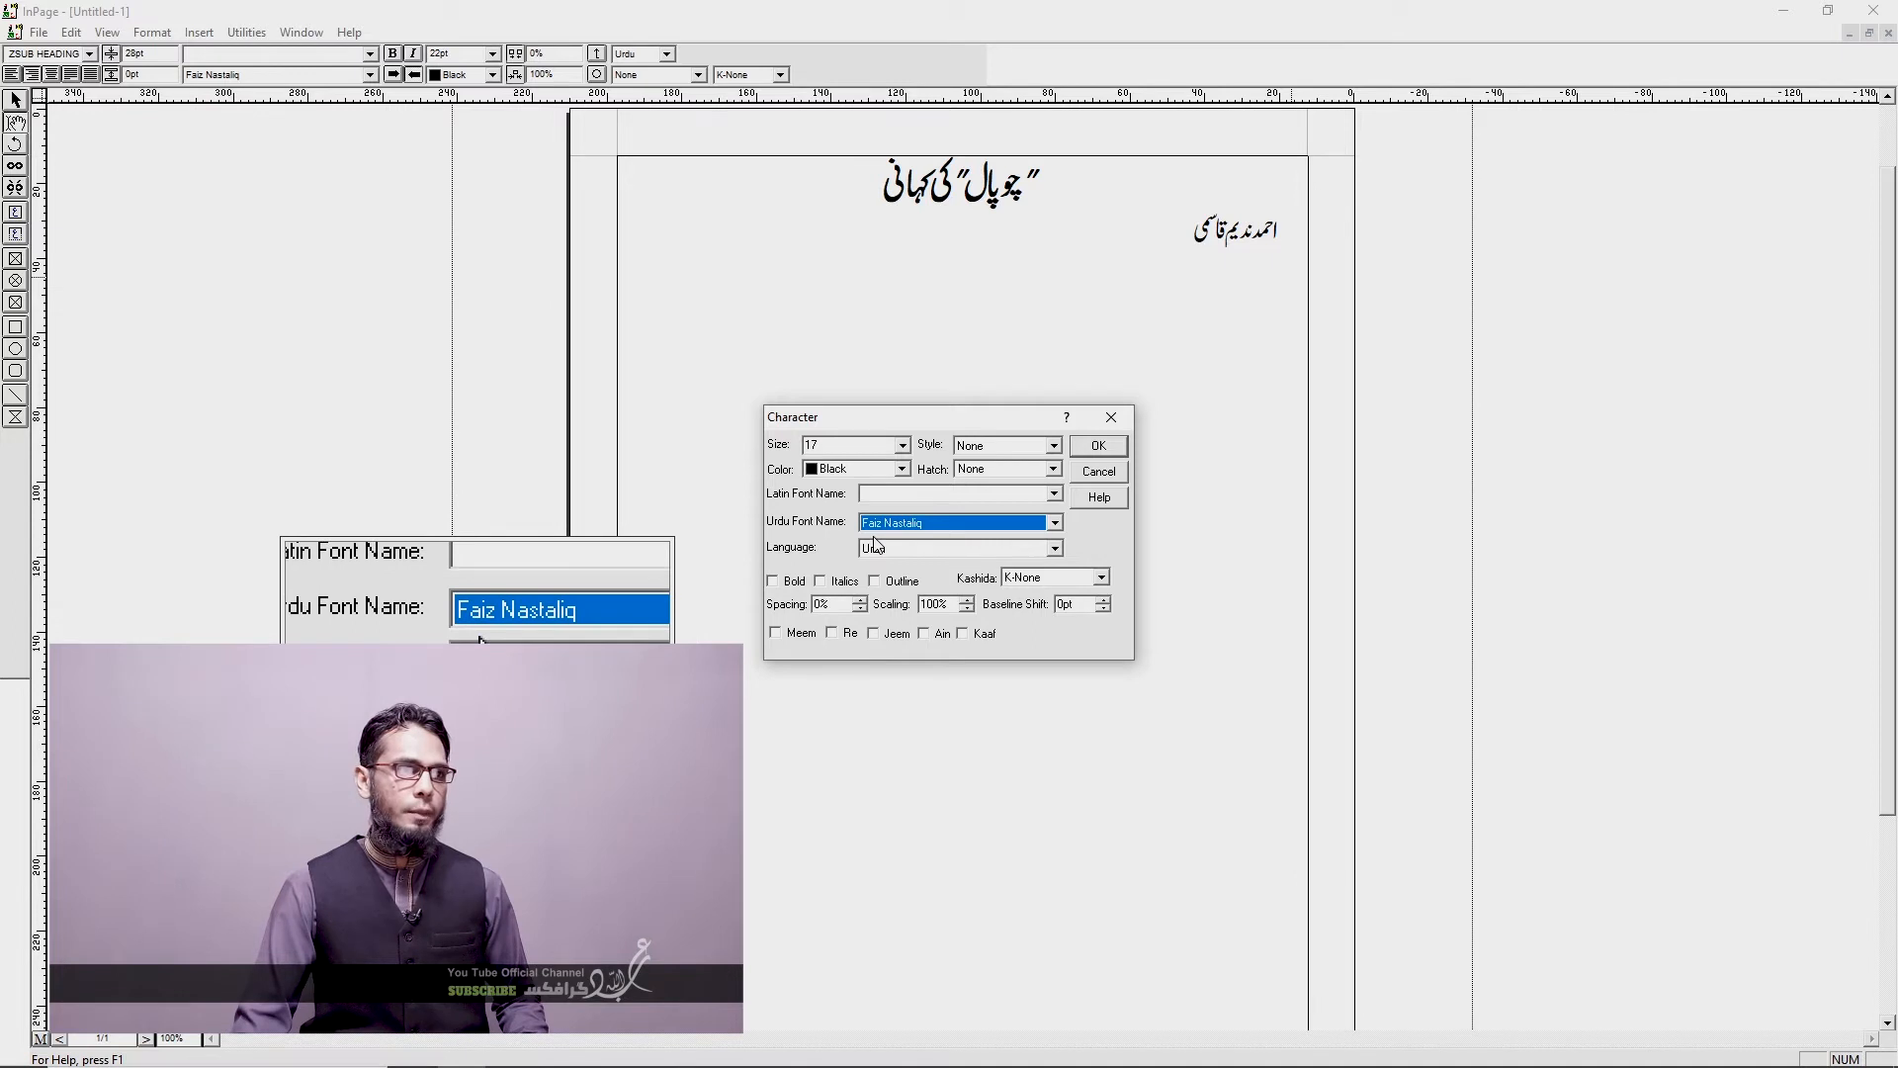
click(1109, 446)
Step: Set the URDU MATTER style's paragraph to Justified alignment, a .3" first-line indent and a 25 pt line height
click(900, 585)
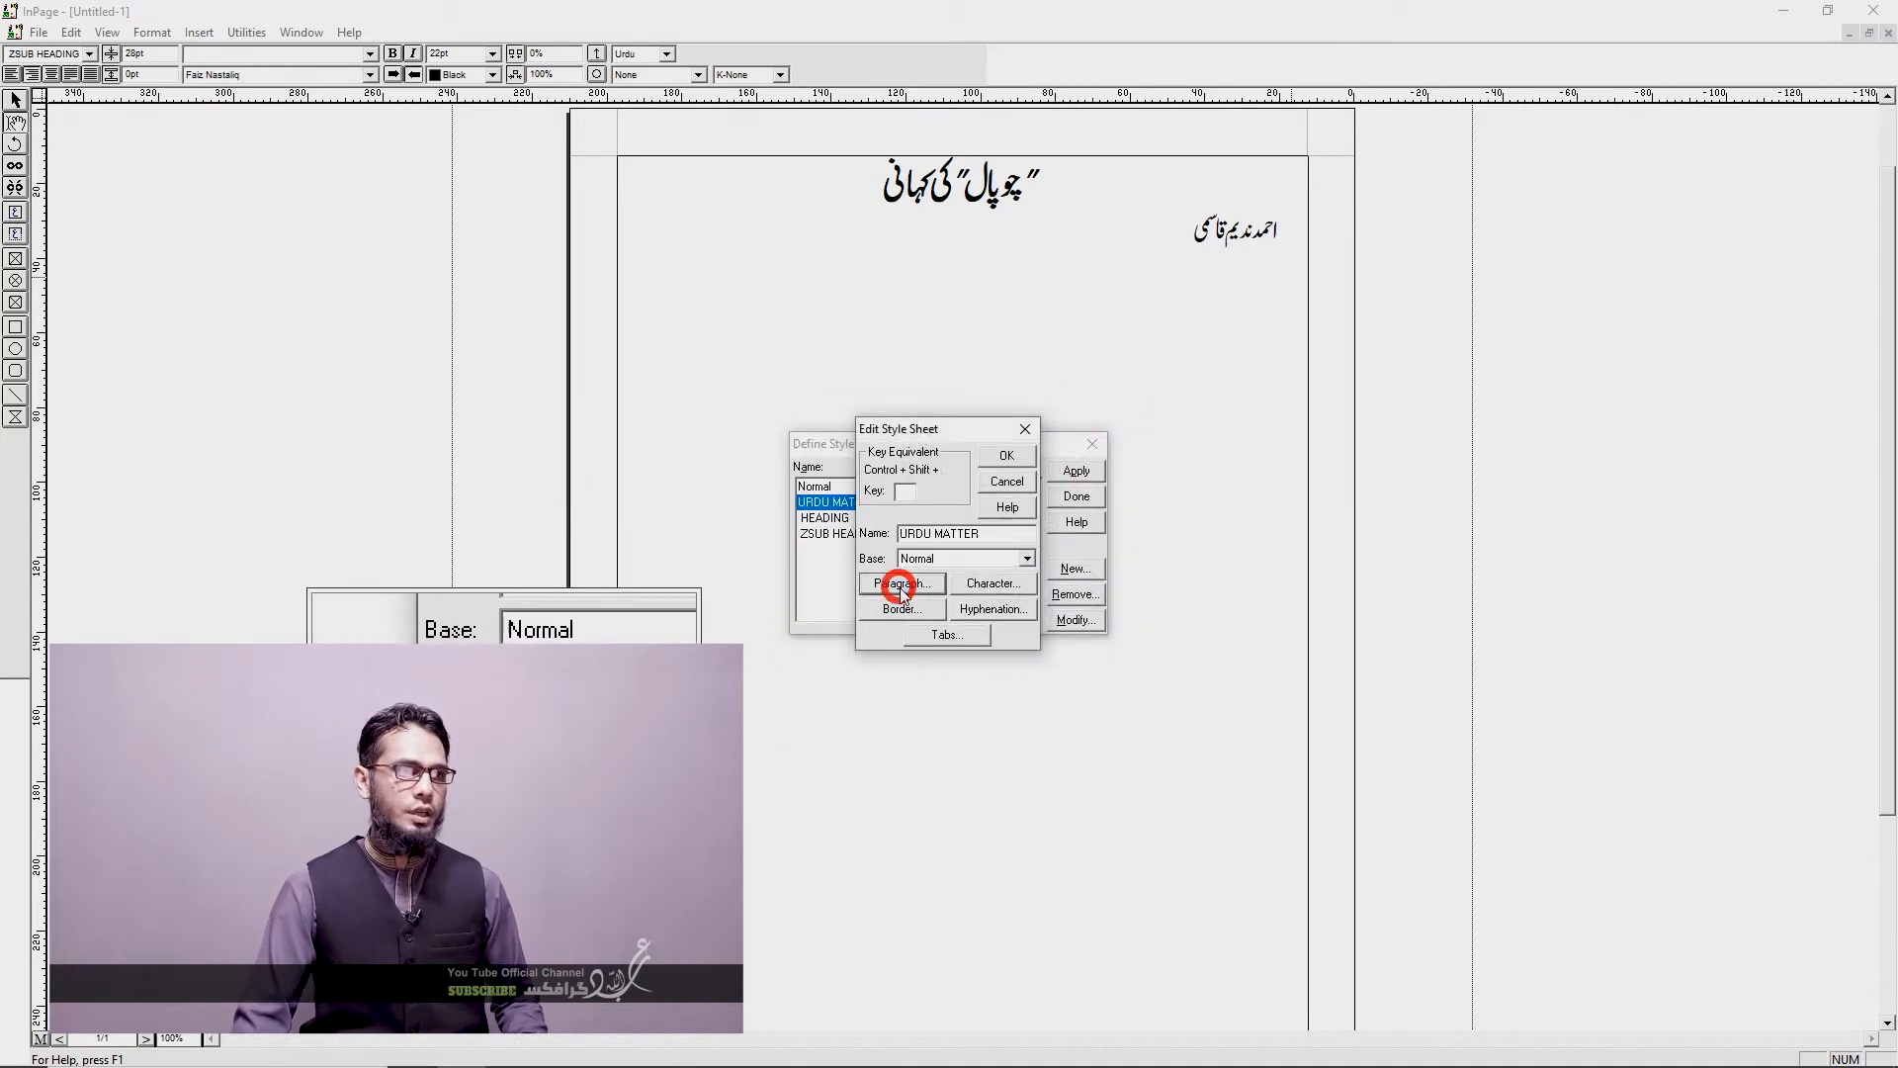
click(902, 442)
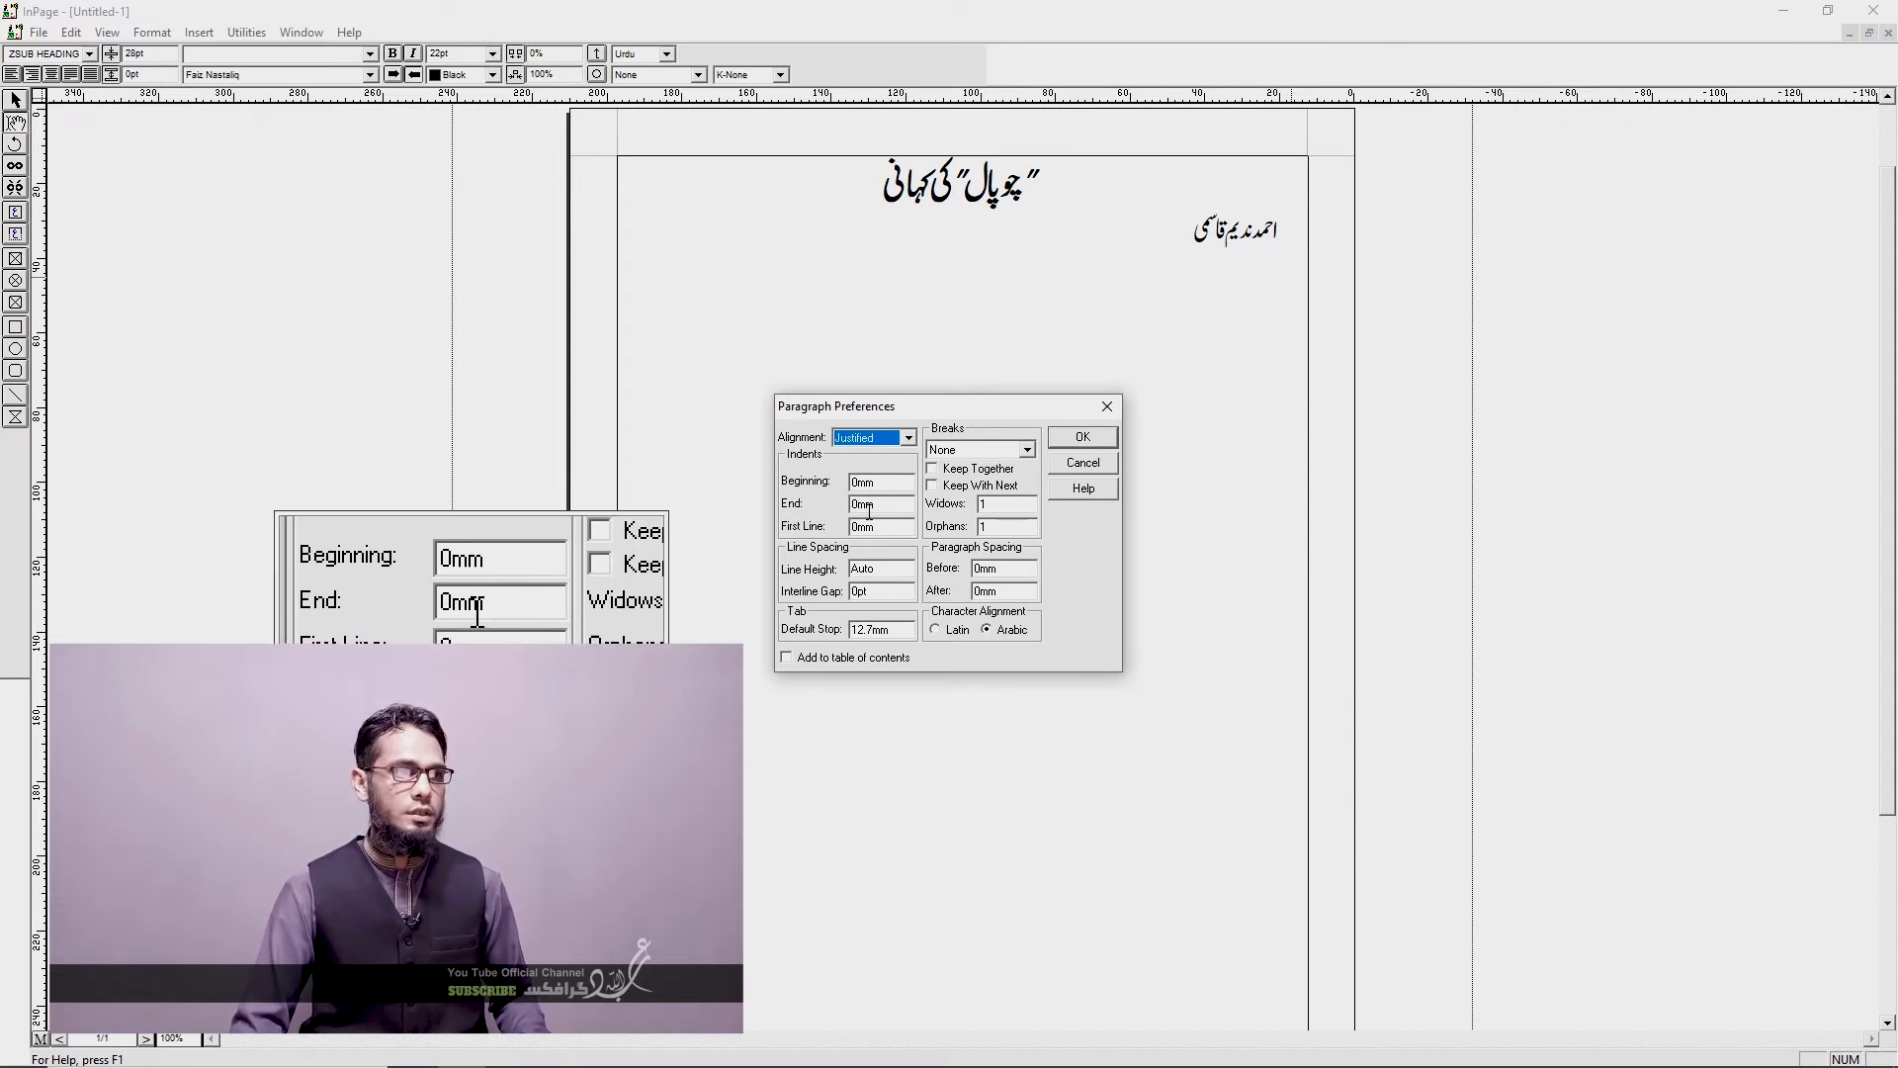
double_click(870, 525)
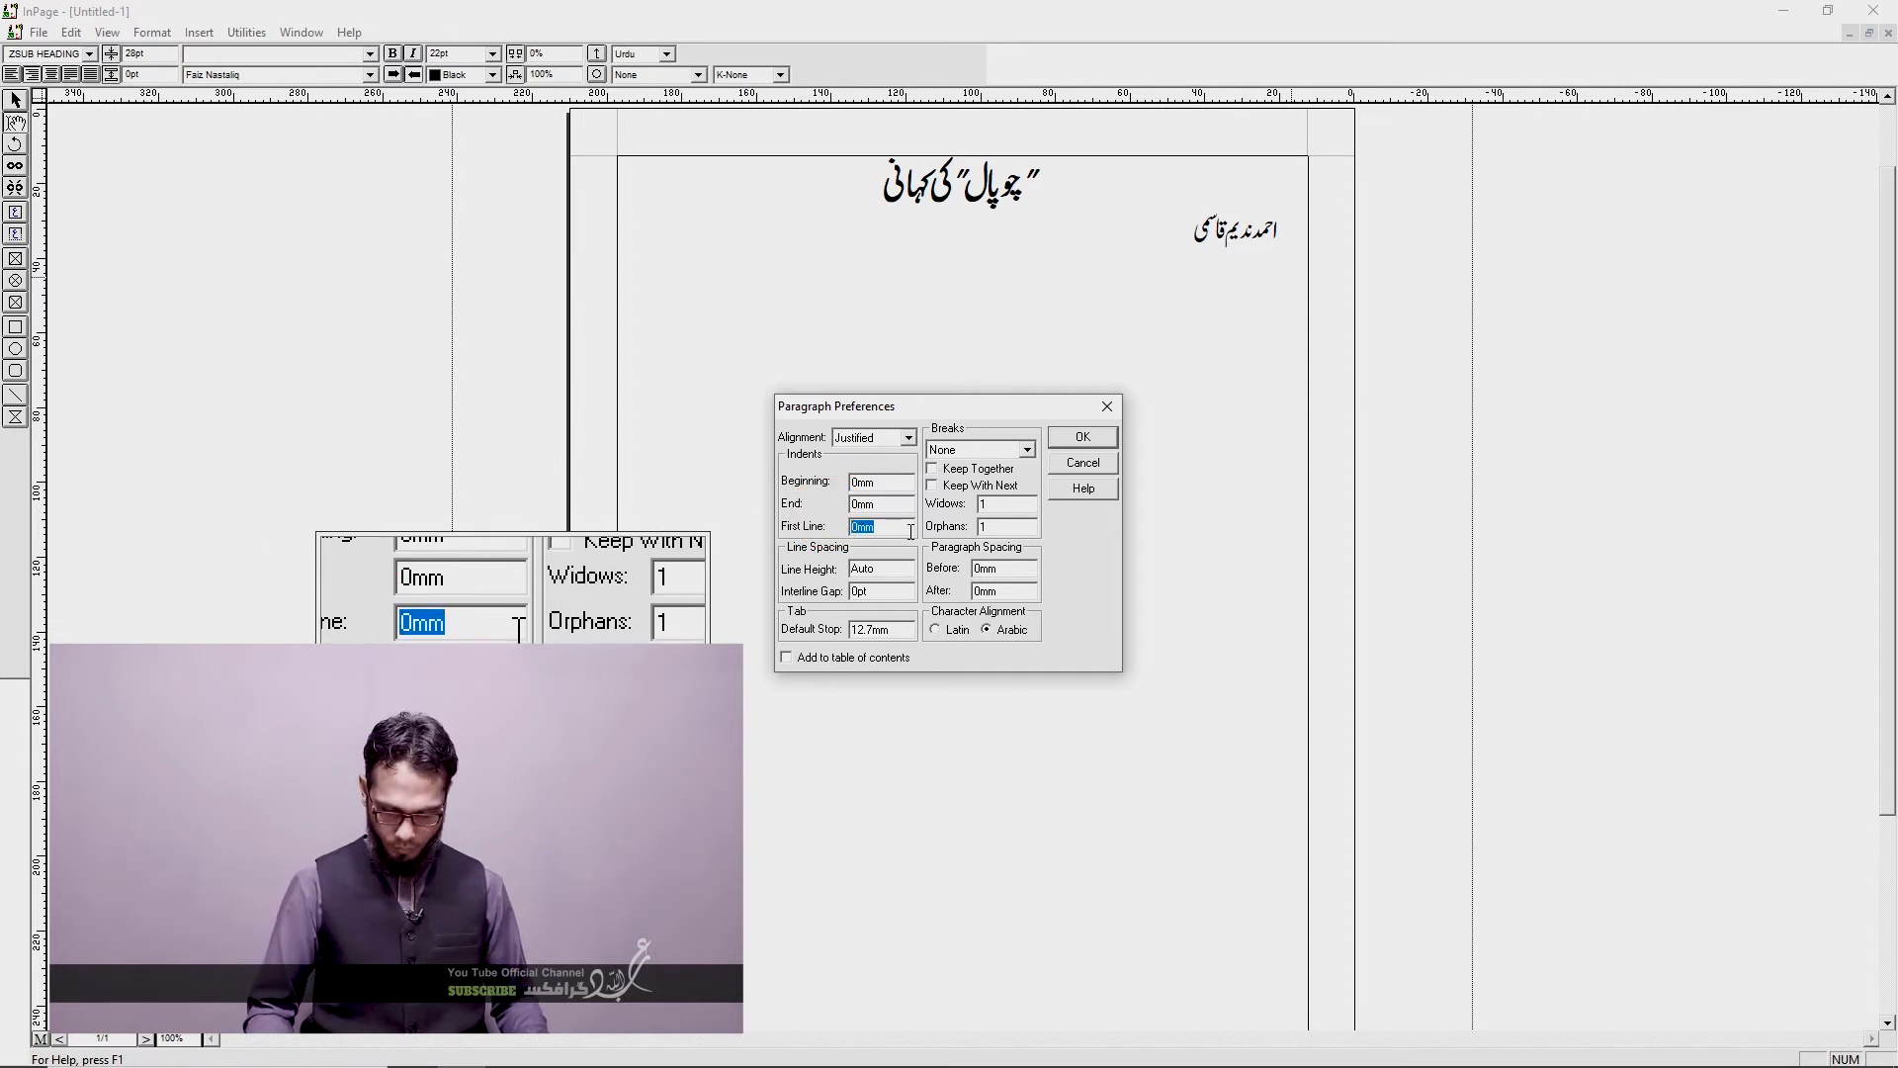
text(.3")
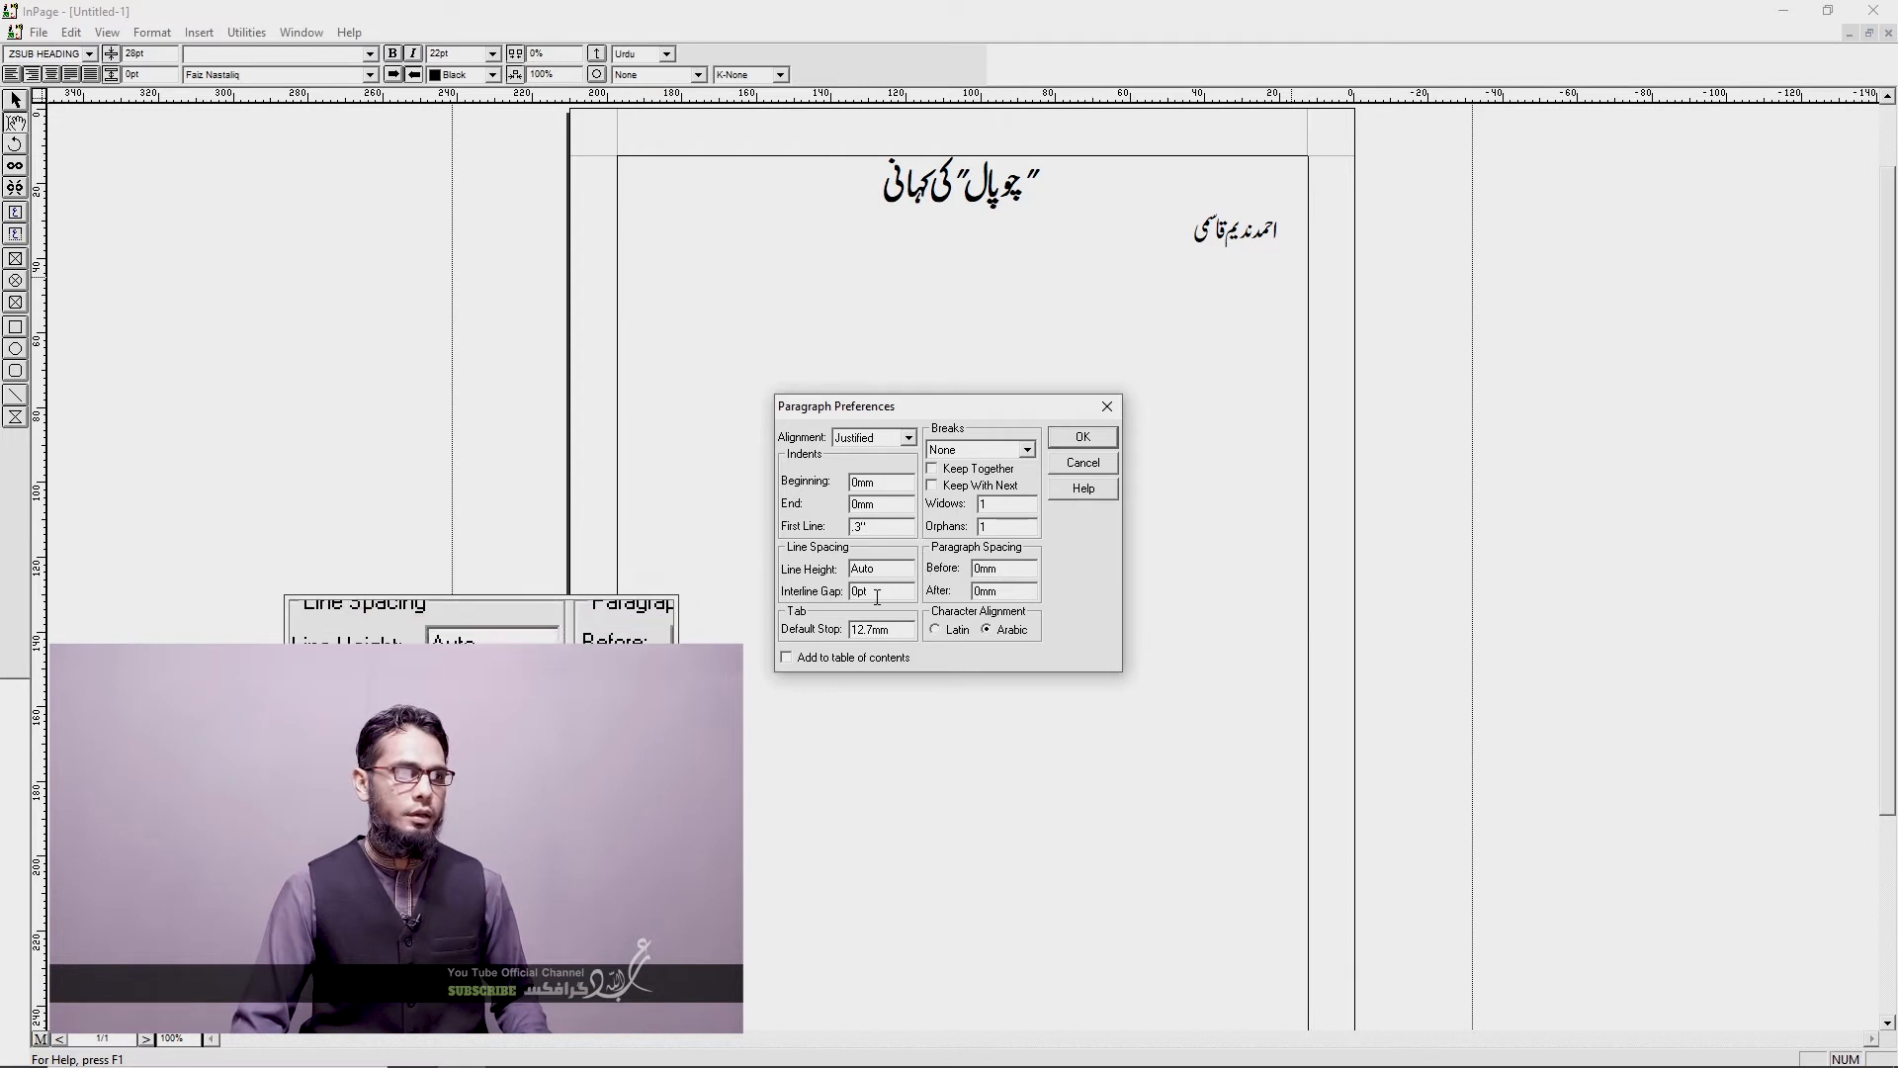
double_click(865, 569)
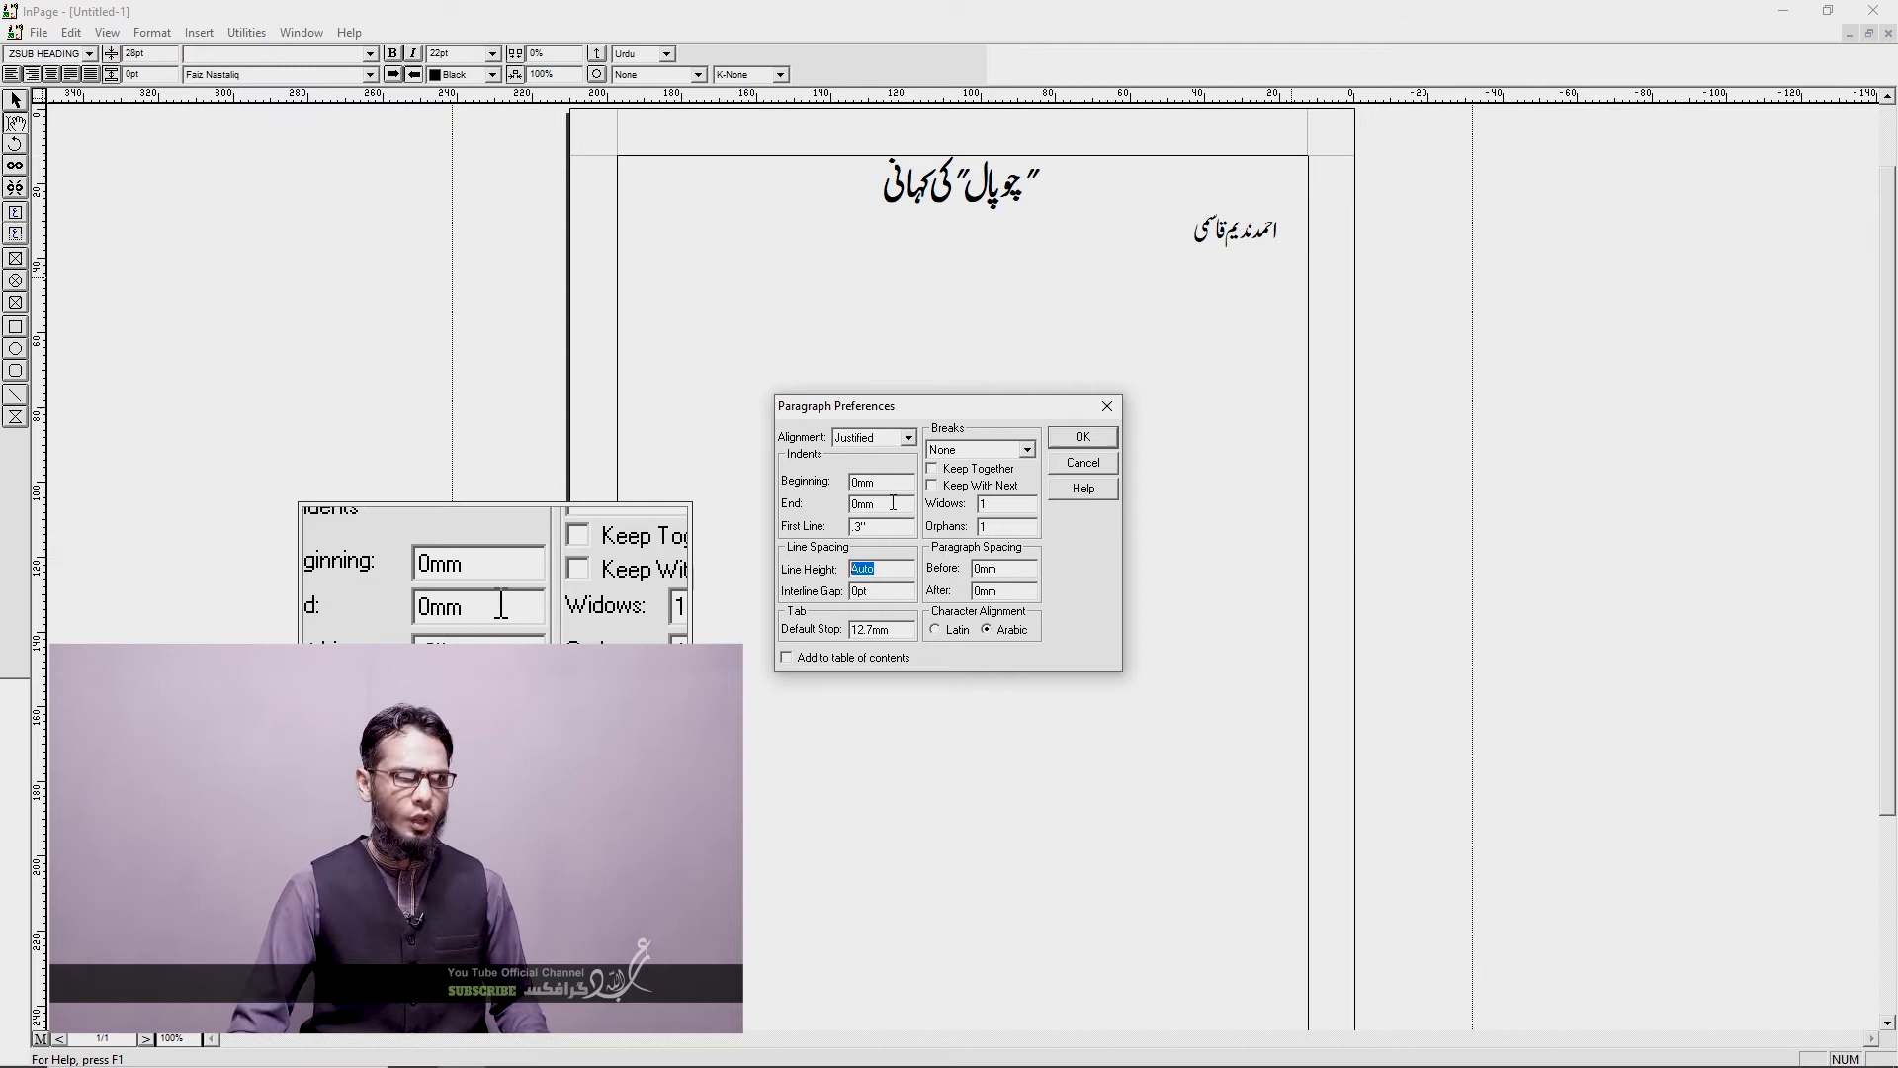
click(1097, 444)
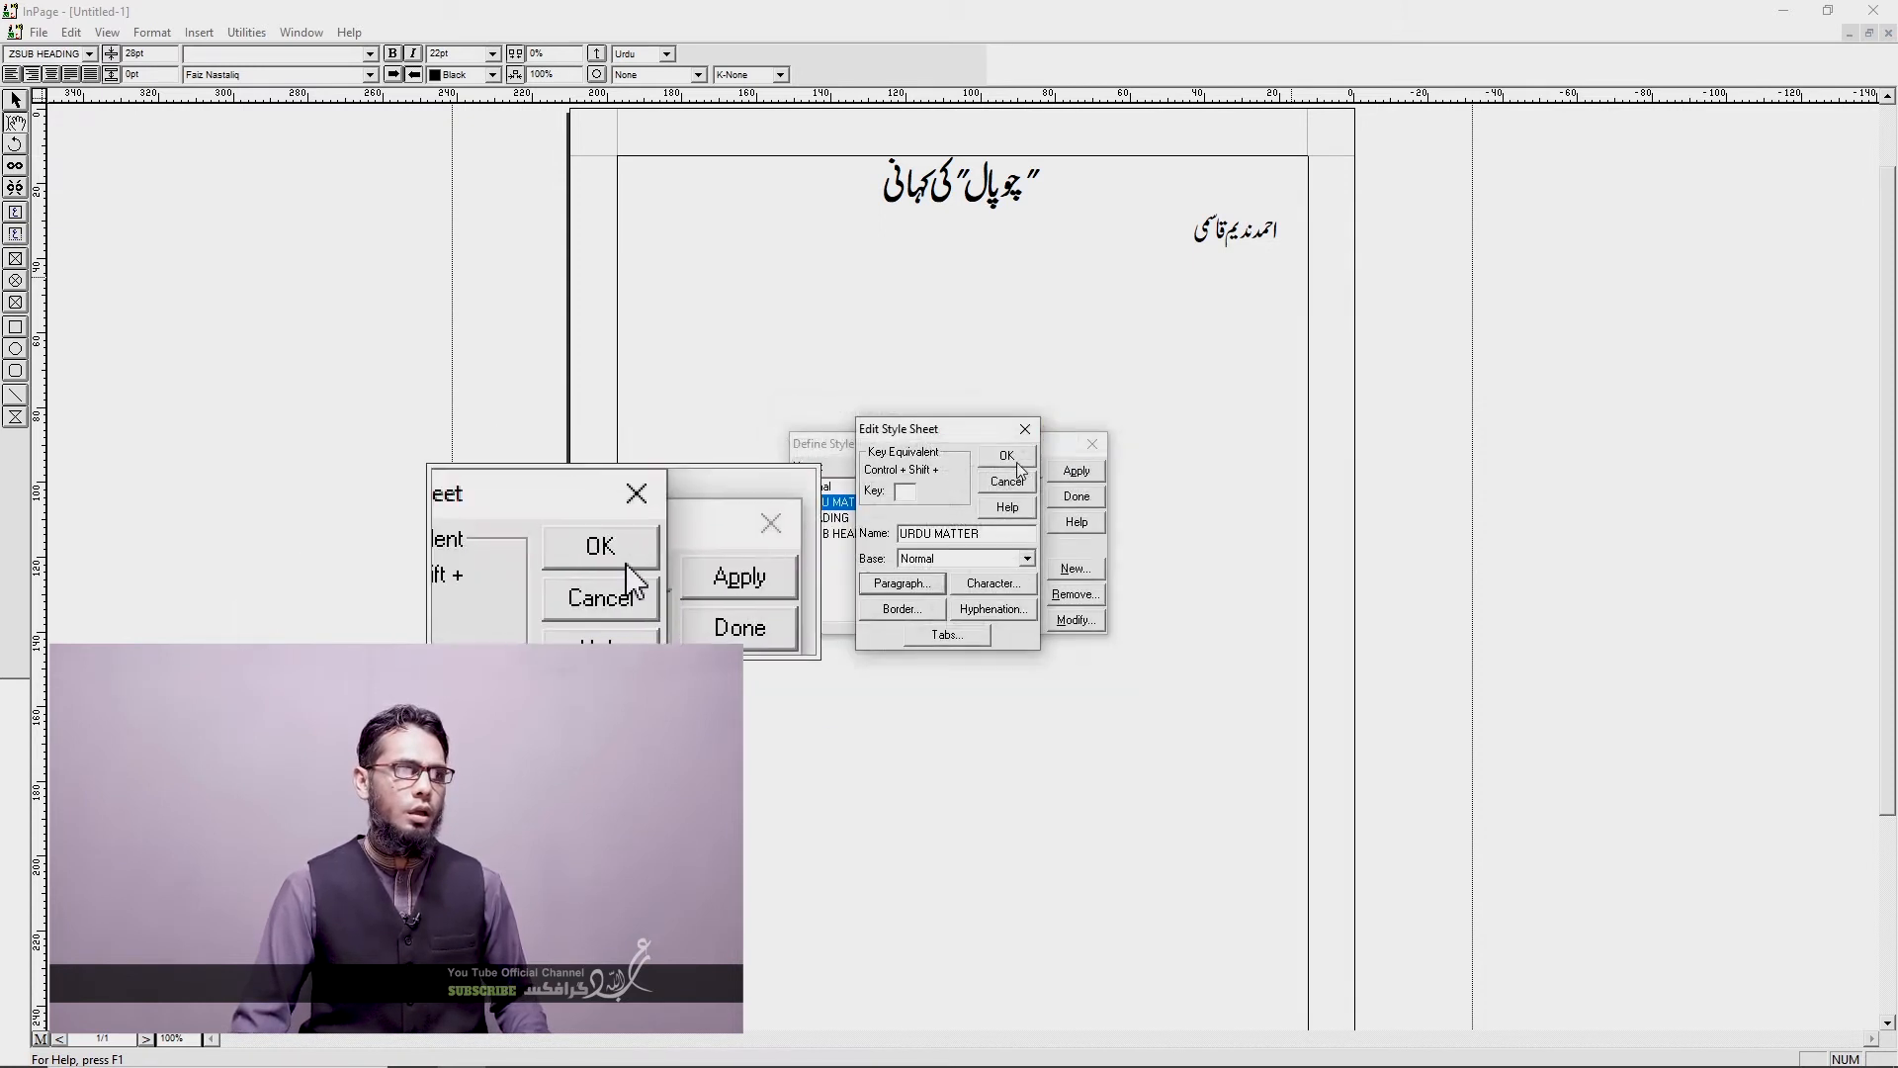
Step: Assign u as the URDU MATTER style's key equivalent and finish defining the style sheets
click(910, 491)
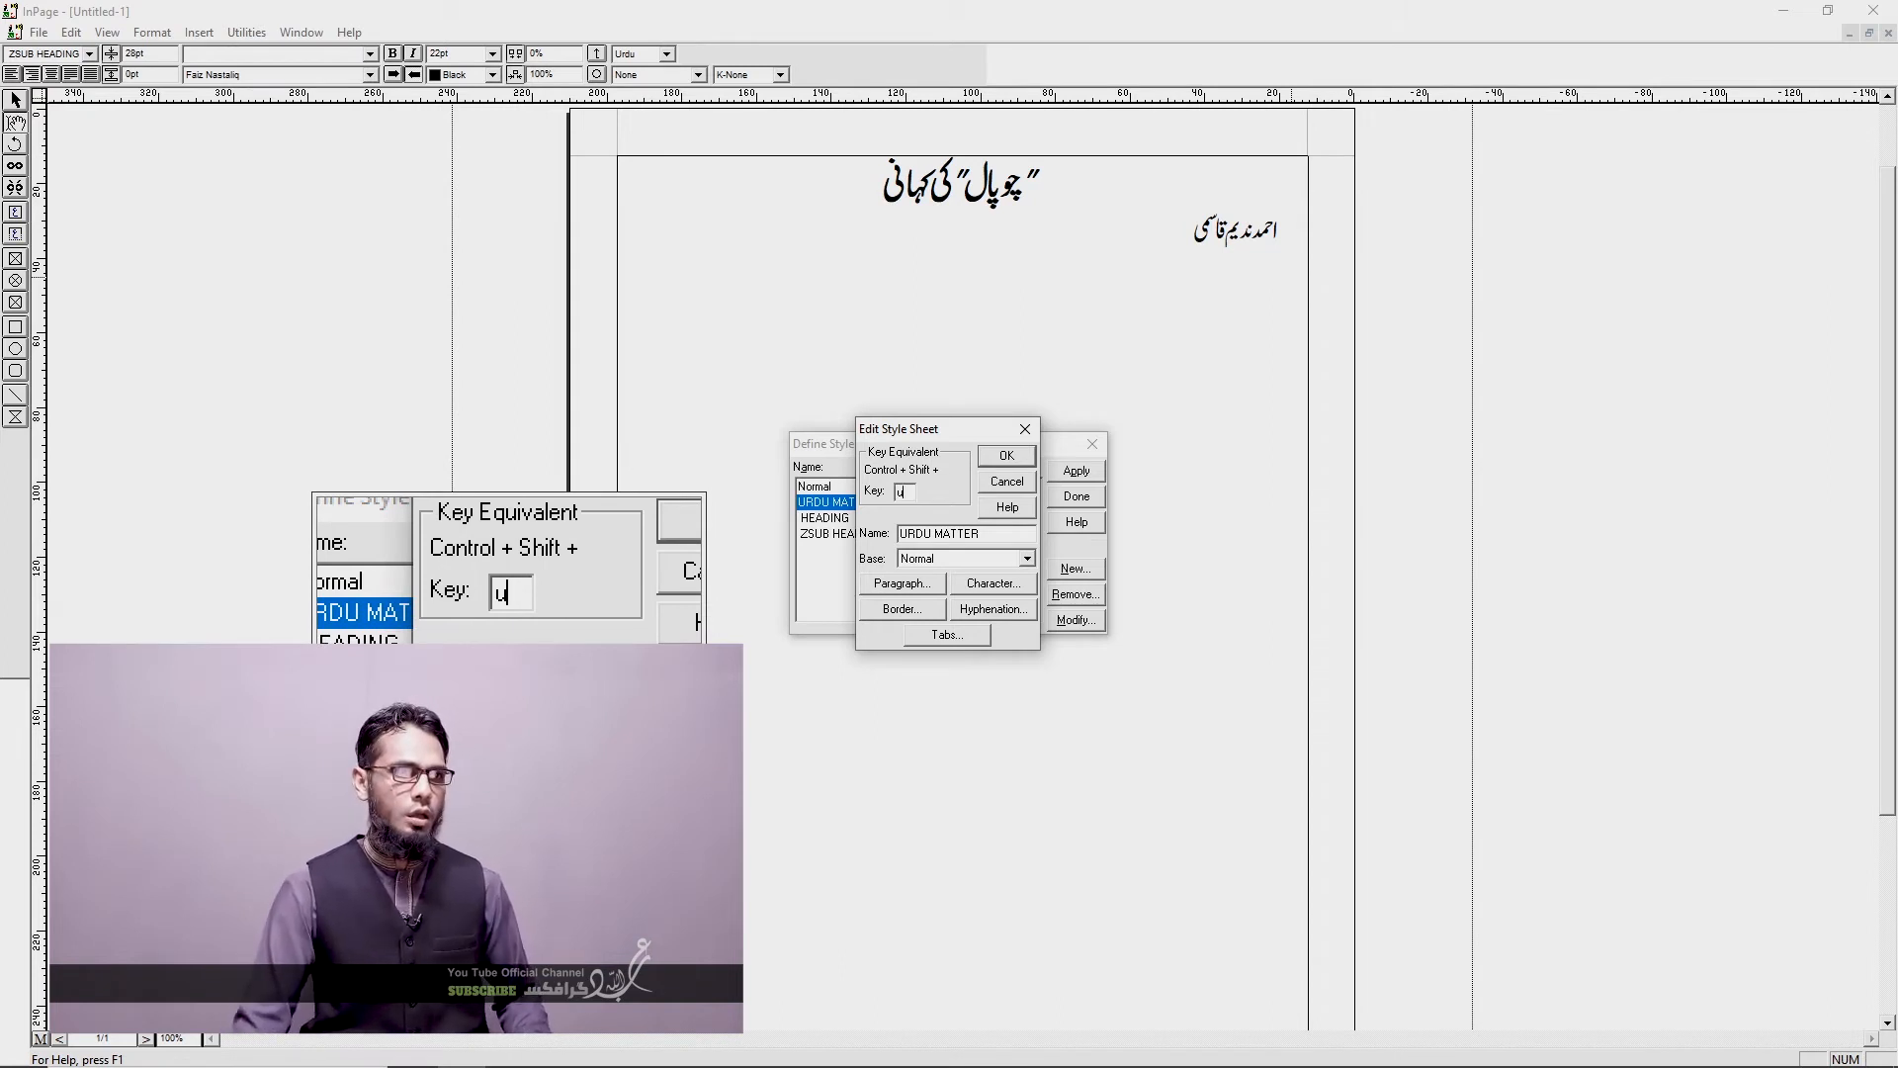
click(1007, 457)
click(1077, 496)
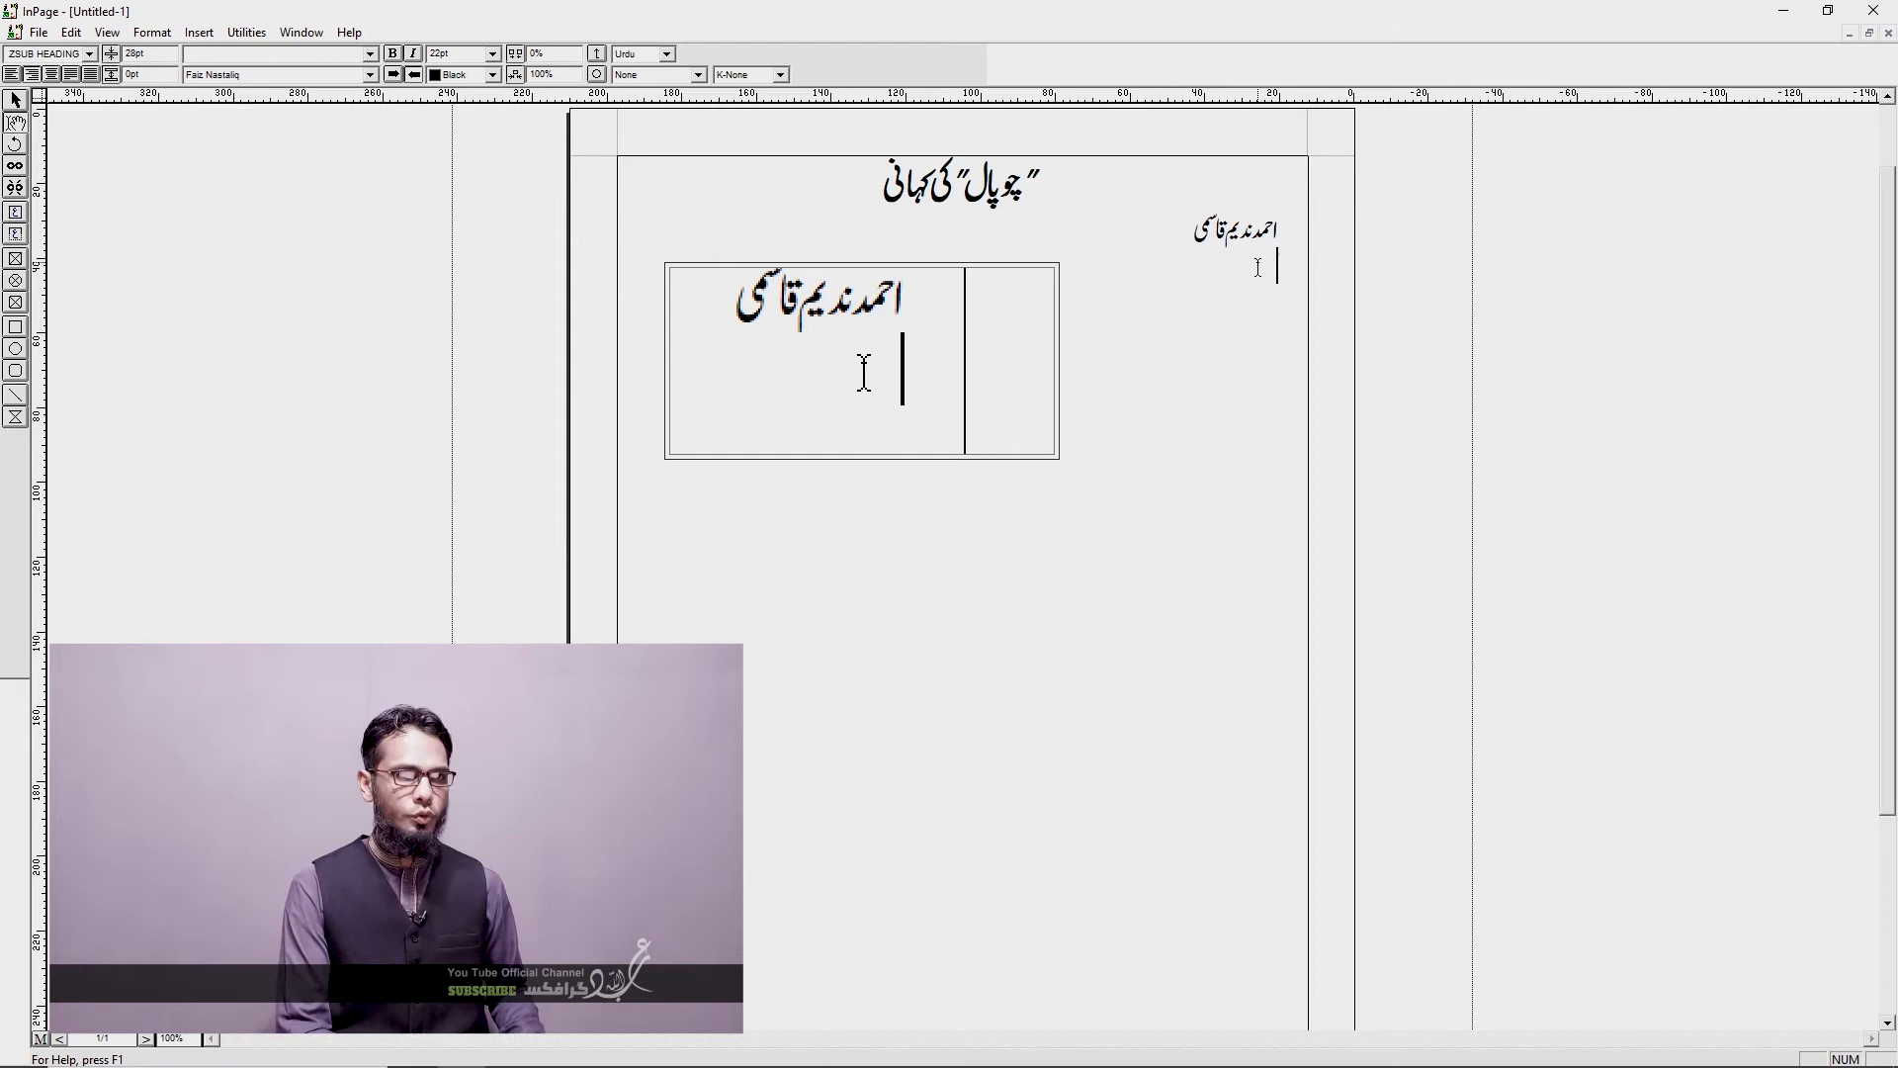
Step: Write an Urdu introduction of the presenter and channel below the subheading in the URDU MATTER style and copy it
key(Return)
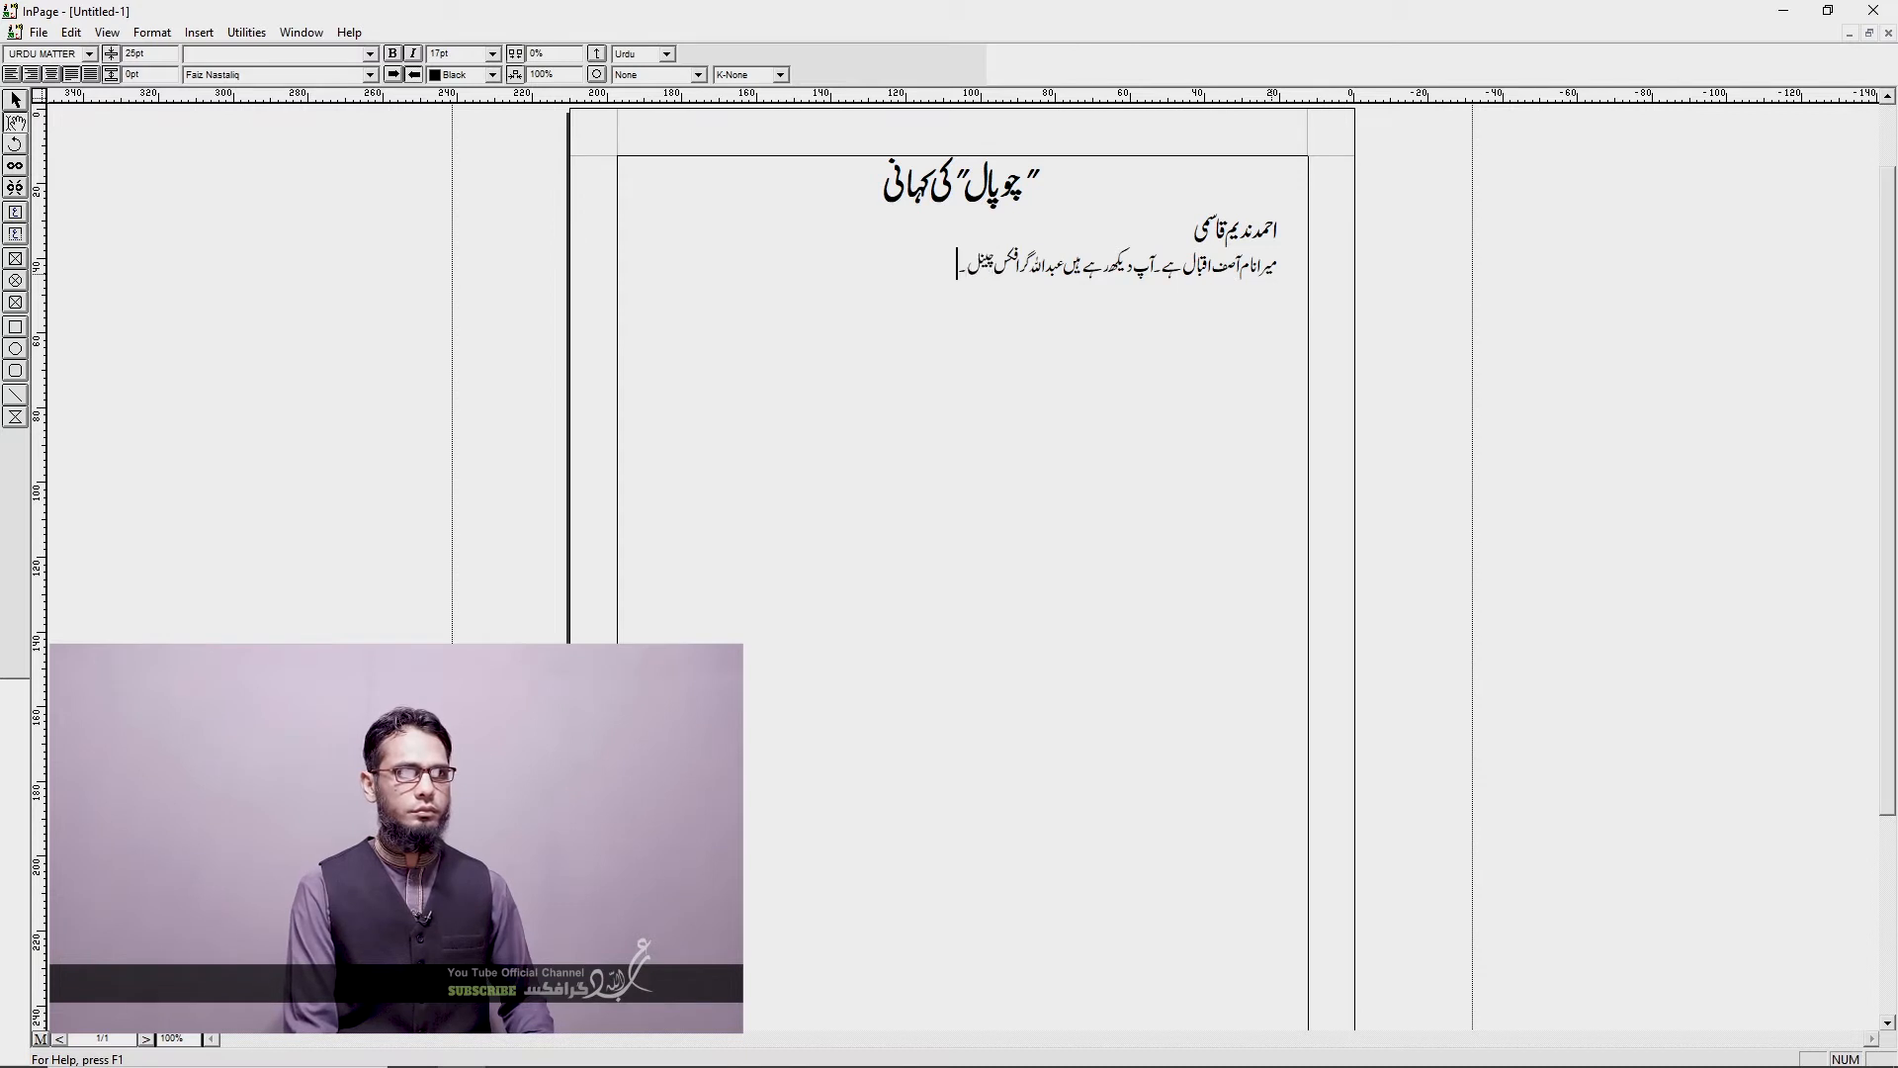
key(shift+Home)
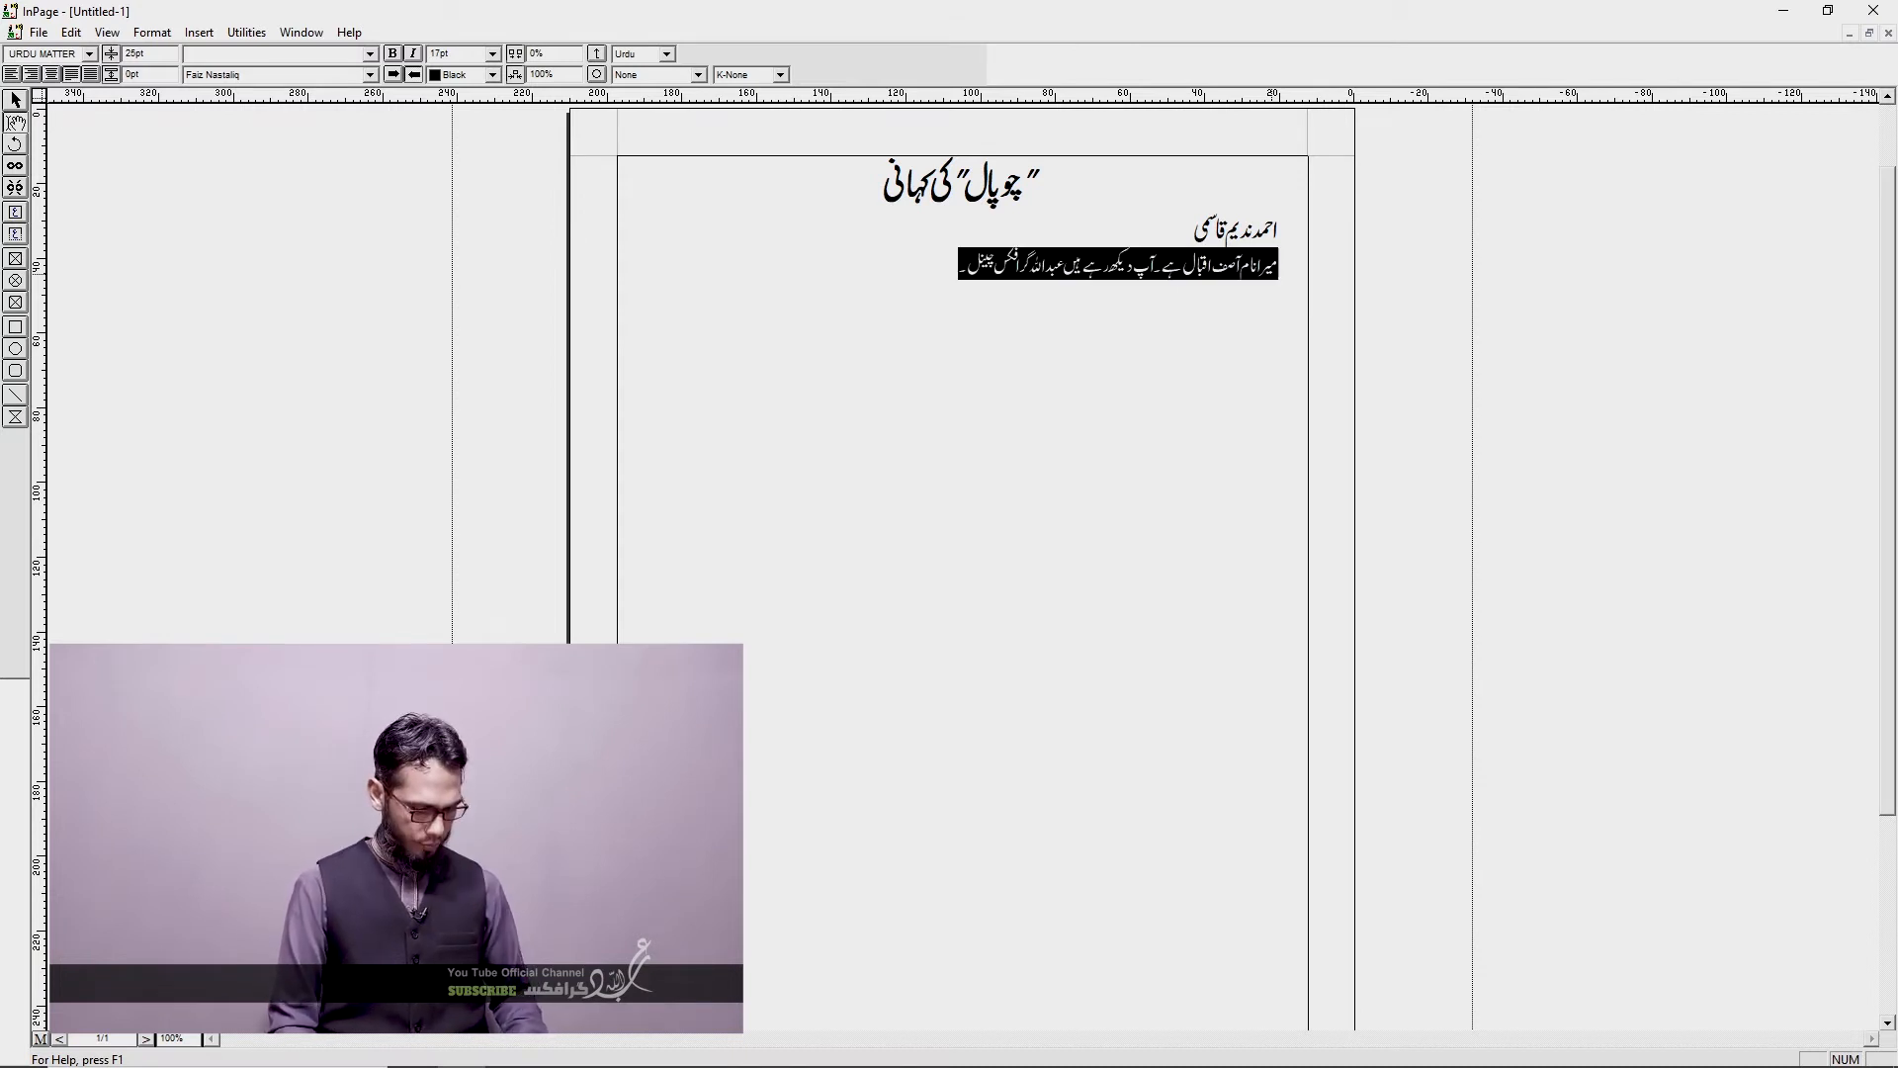
key(End)
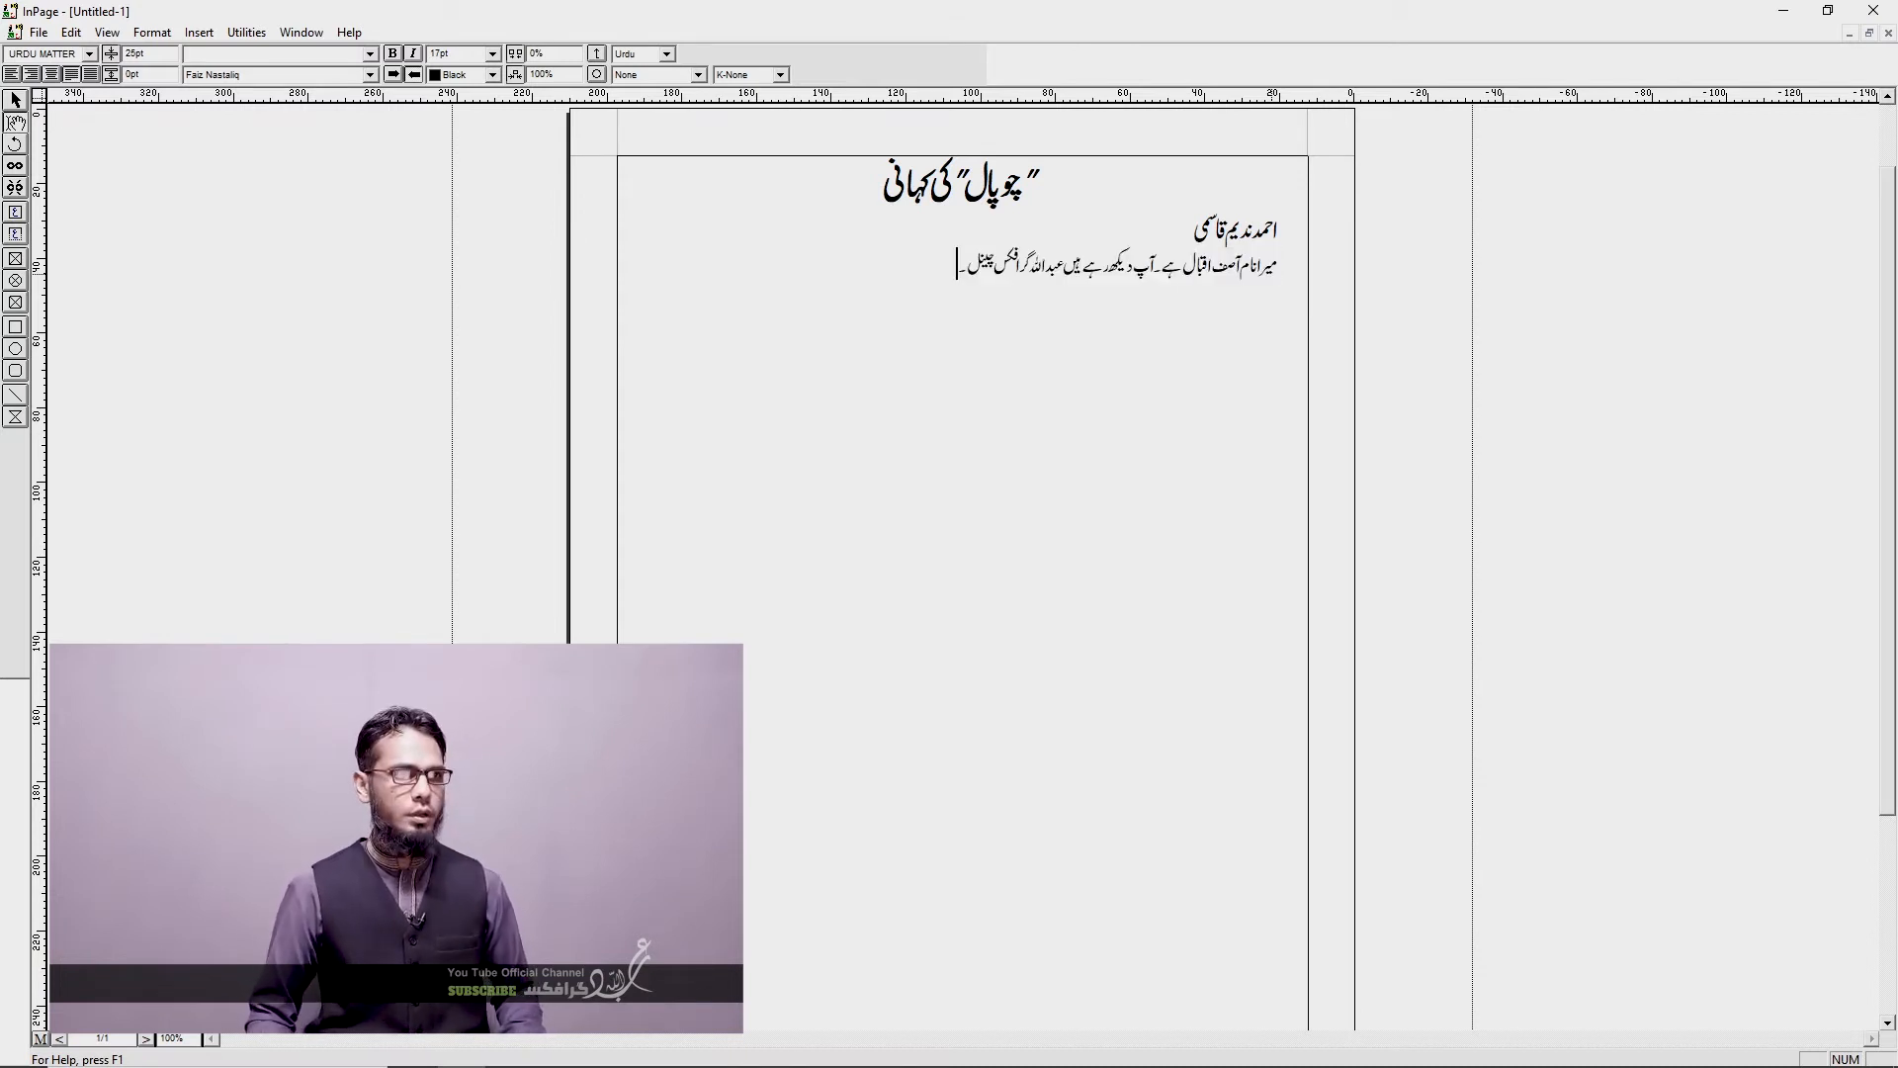
Step: Repeat the copied introduction after itself to extend the body paragraph over several lines
key(ctrl+v)
key(ctrl+v)
key(ctrl+v)
key(ctrl+v)
key(ctrl+v)
key(ctrl+v)
key(ctrl+v)
key(ctrl+v)
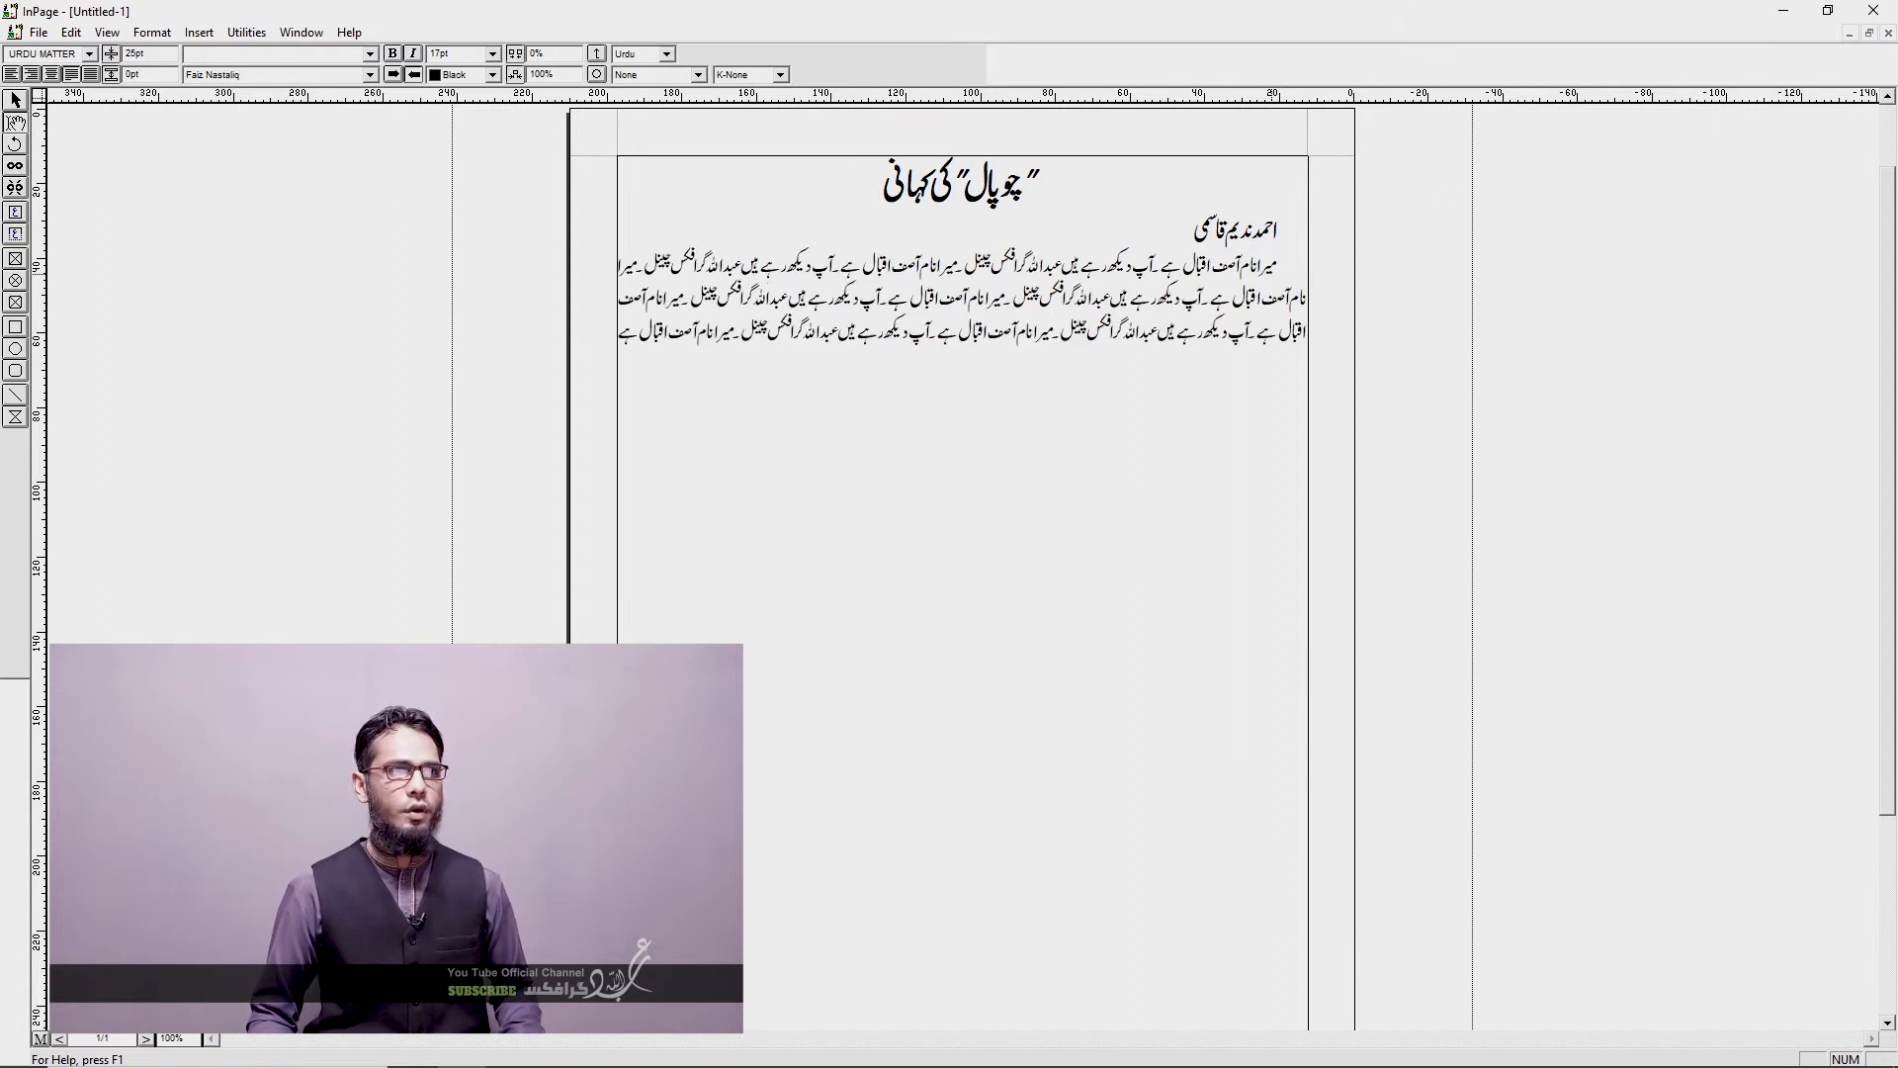
text(میرا نام آصف اقبال ہے۔آپ دیکھ رہے ہیں عبداللہ گرافکس چینل۔)
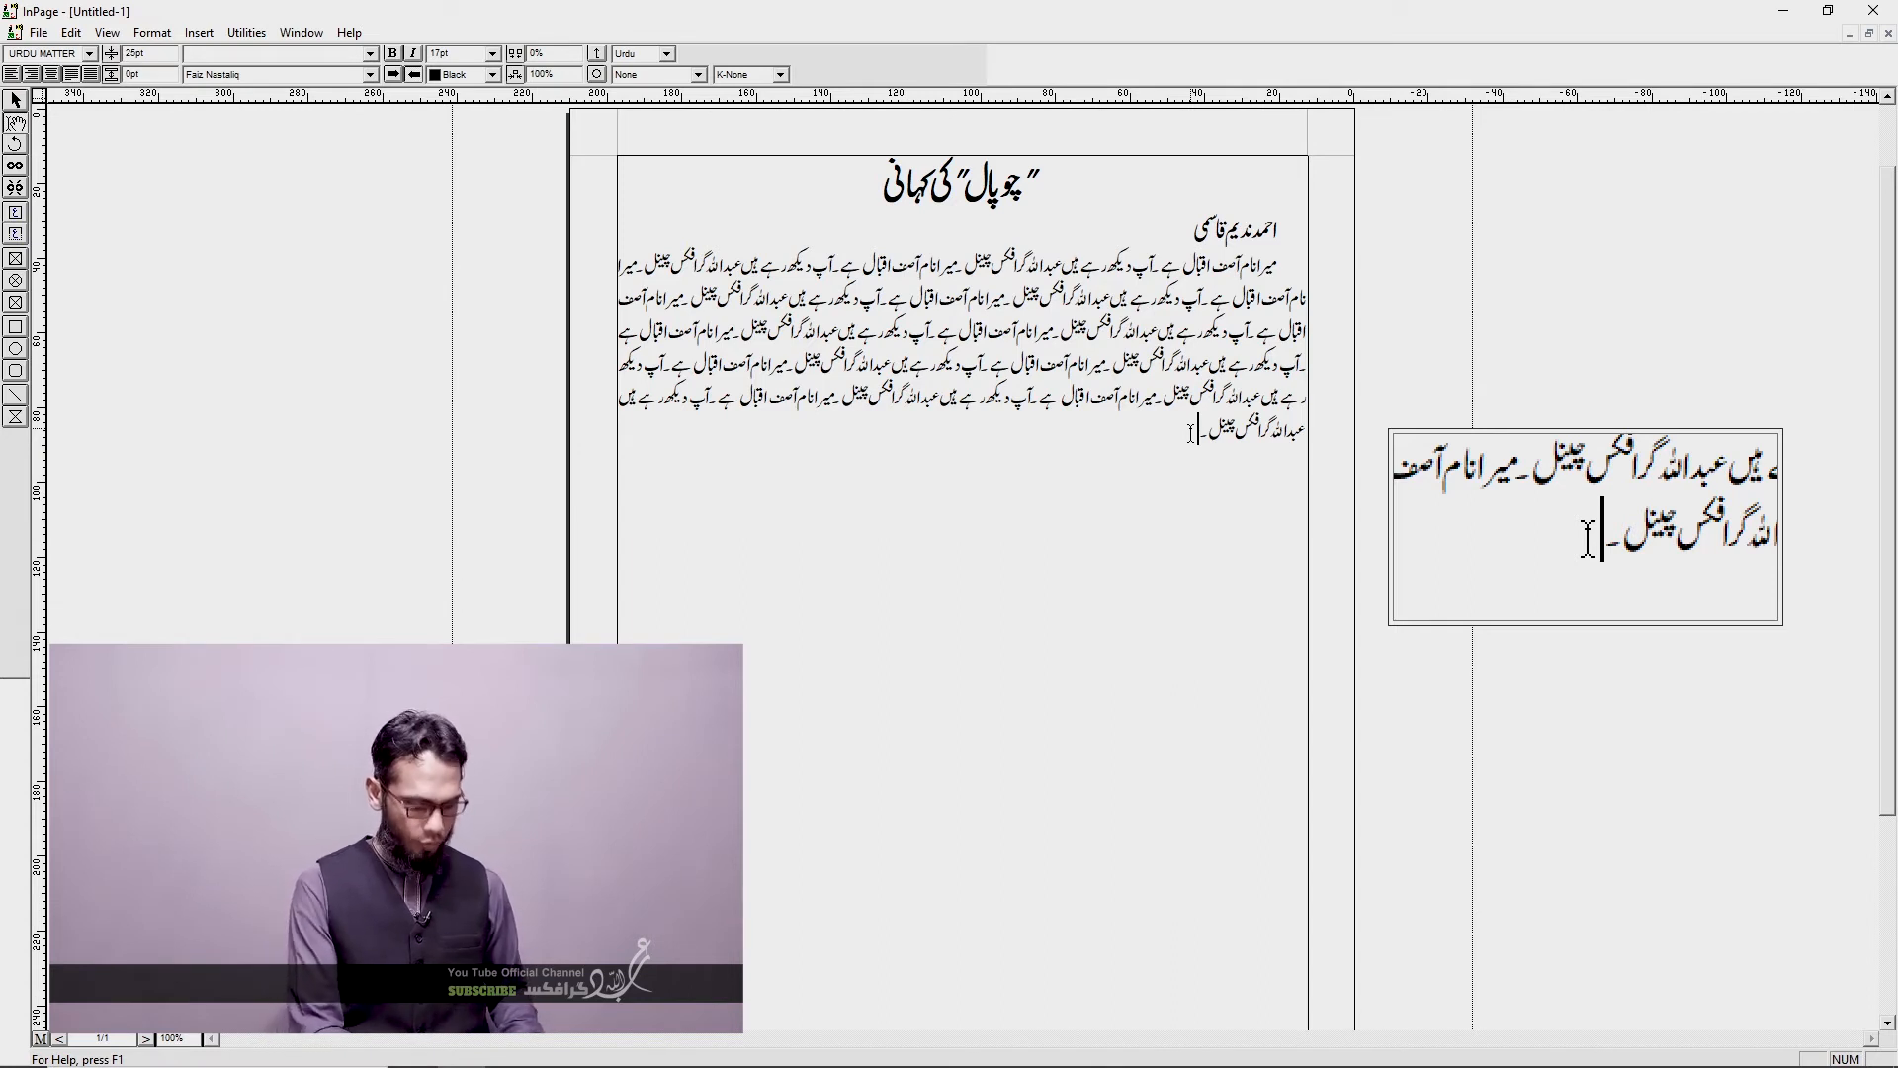
Step: Create a new style sheet named ARBI MATTER
key(F11)
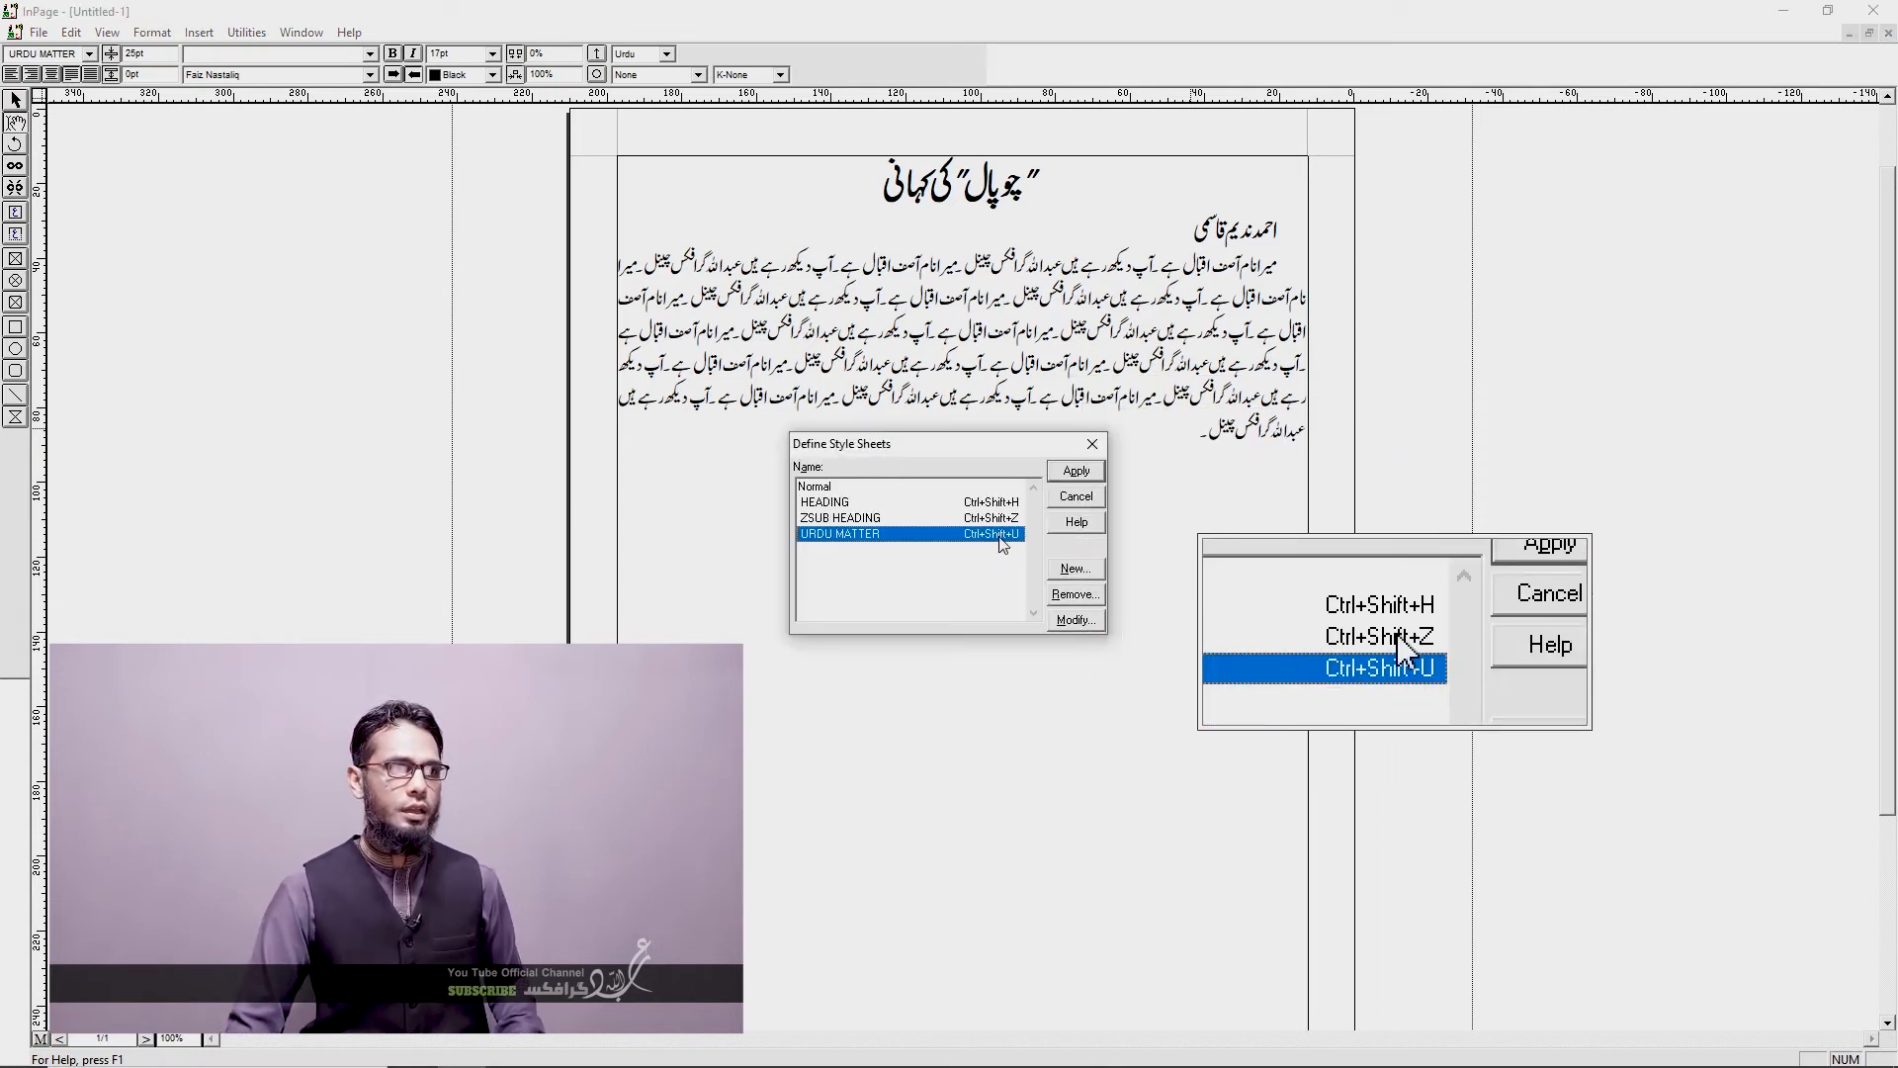
click(1070, 569)
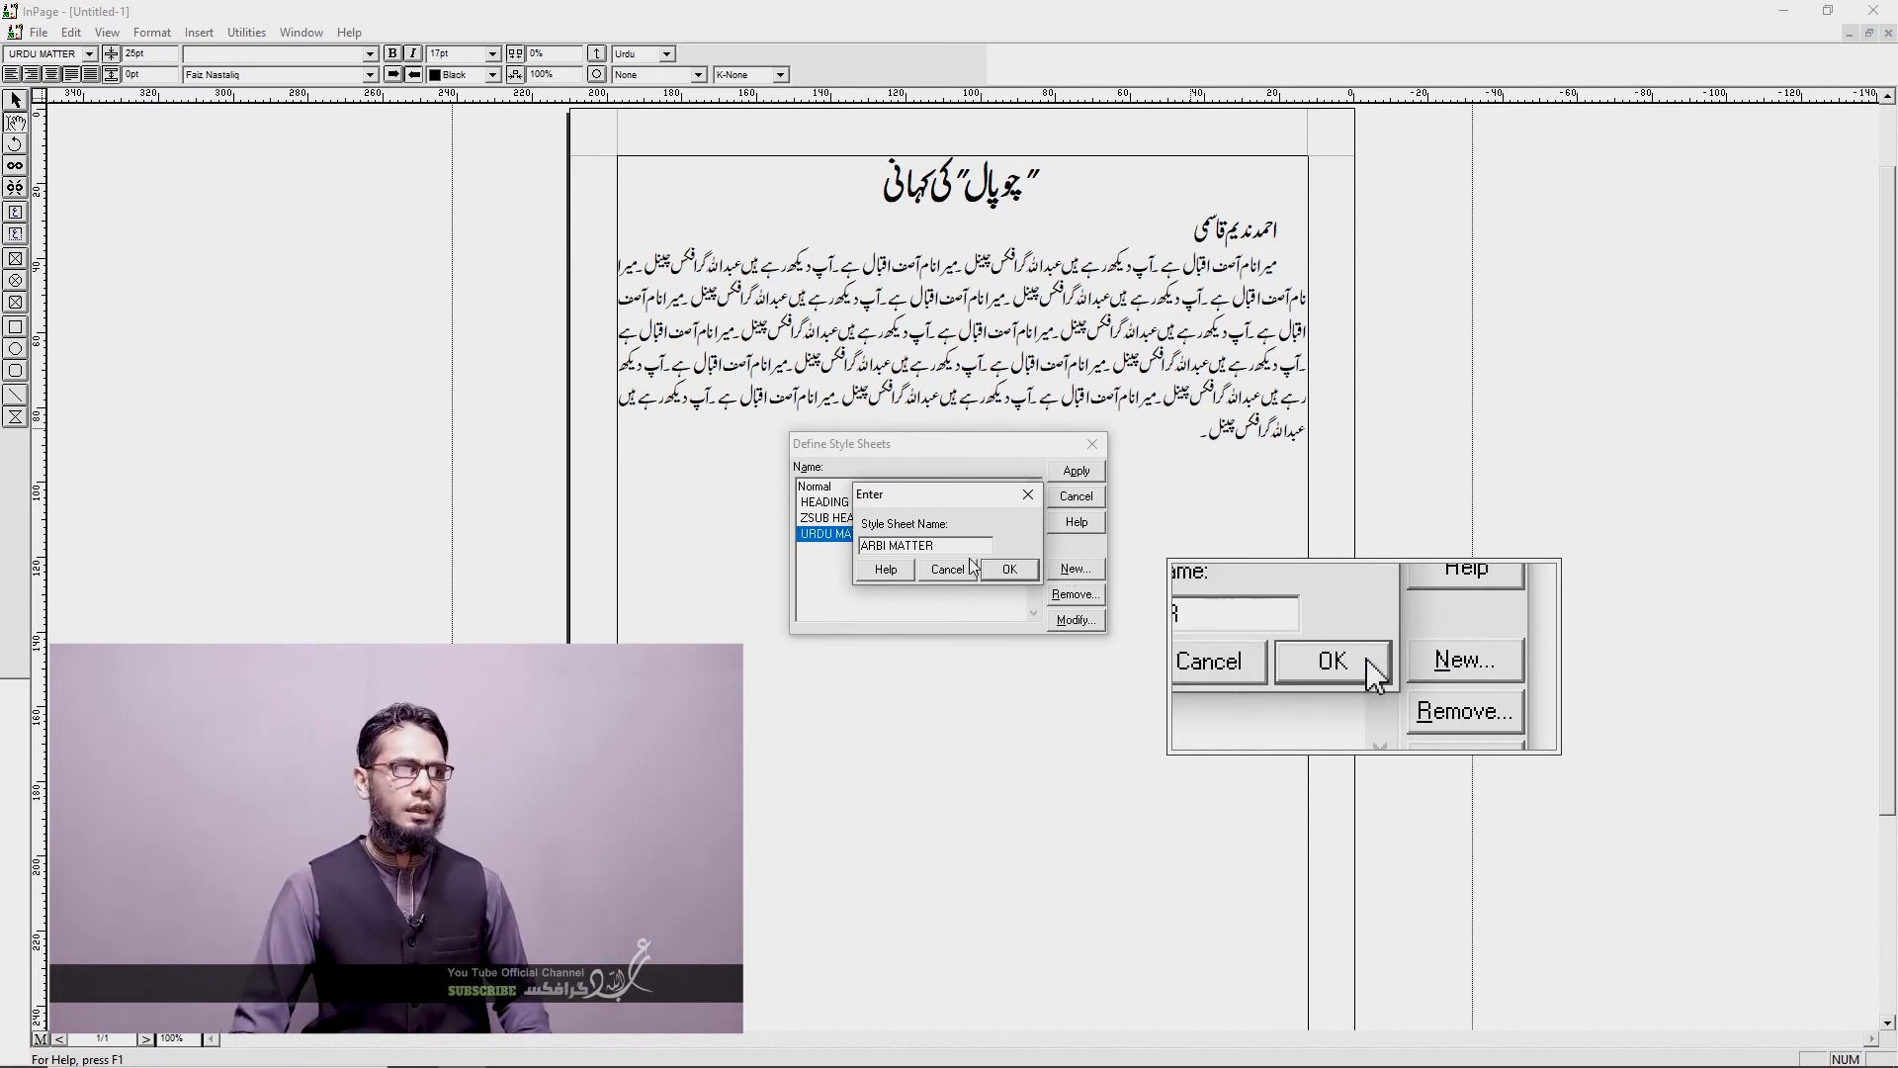
click(1011, 572)
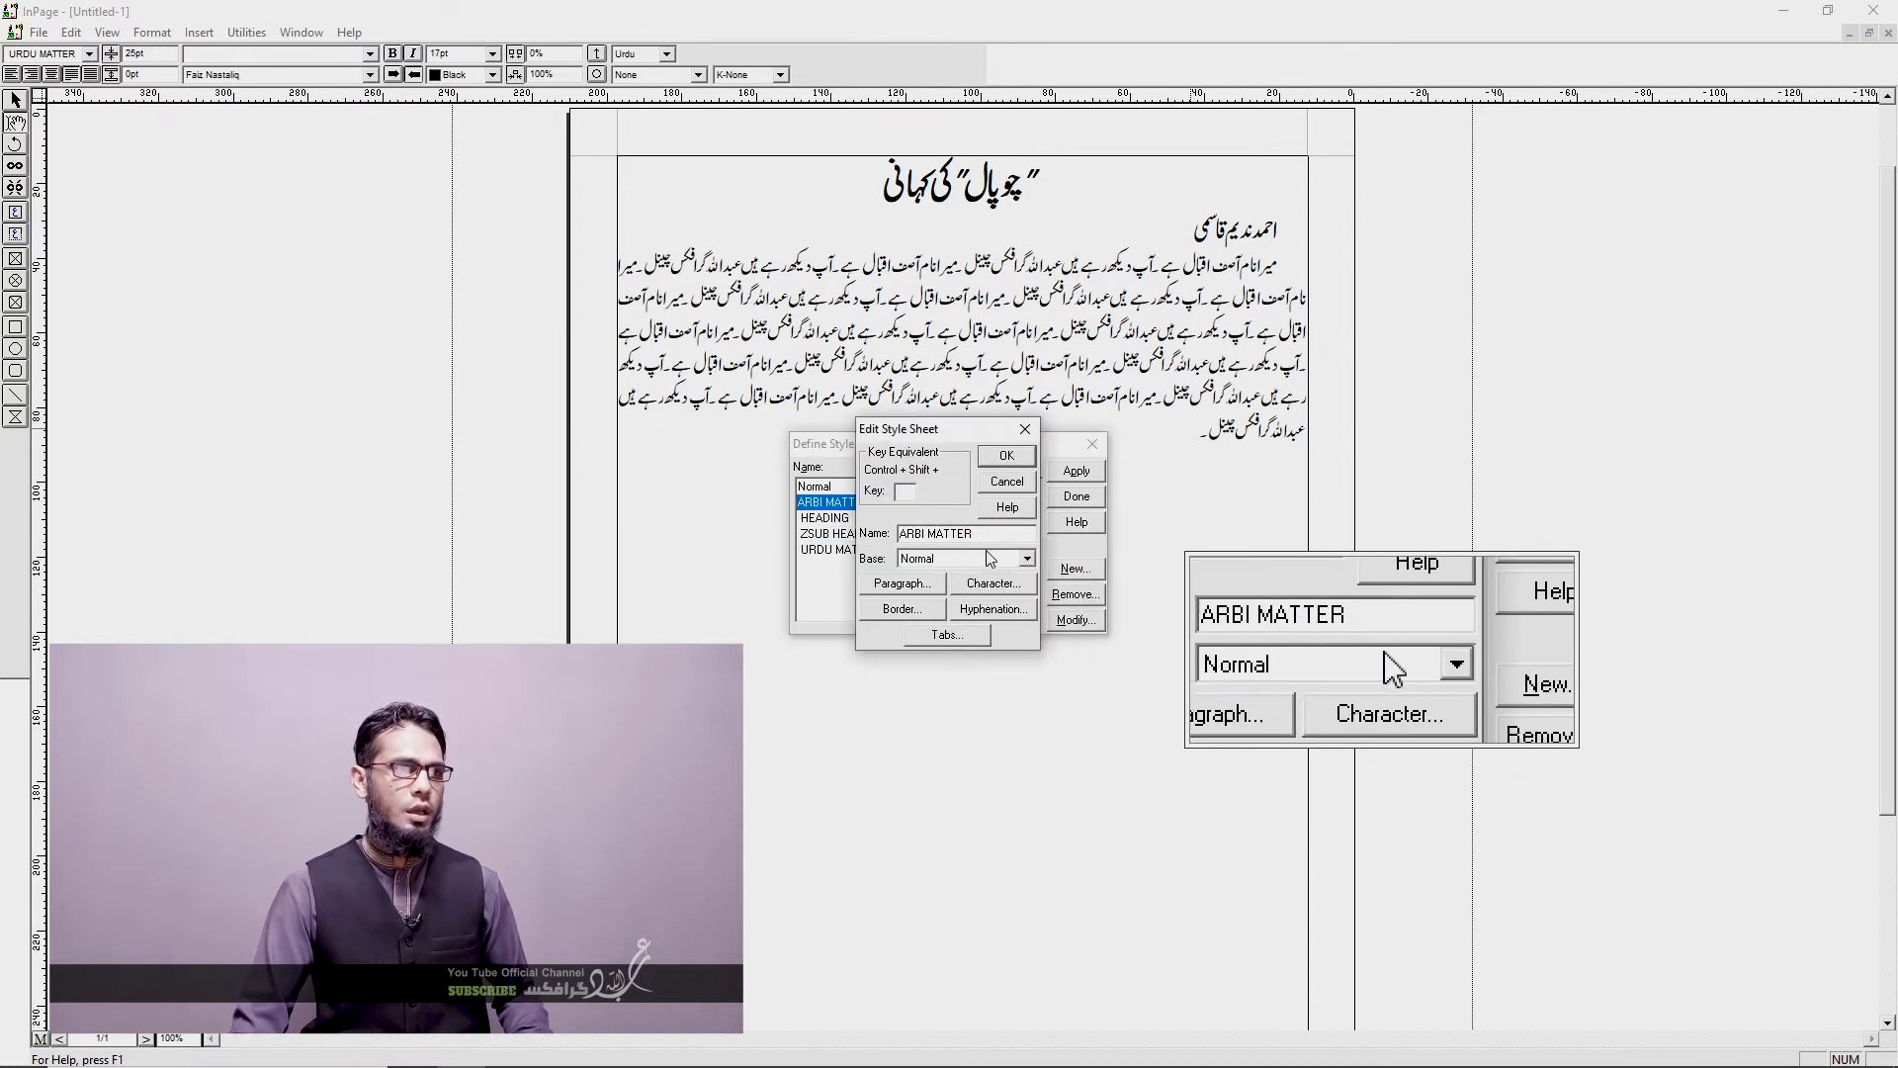
Step: Set the character size of the ARBI MATTER style to 17
click(1002, 583)
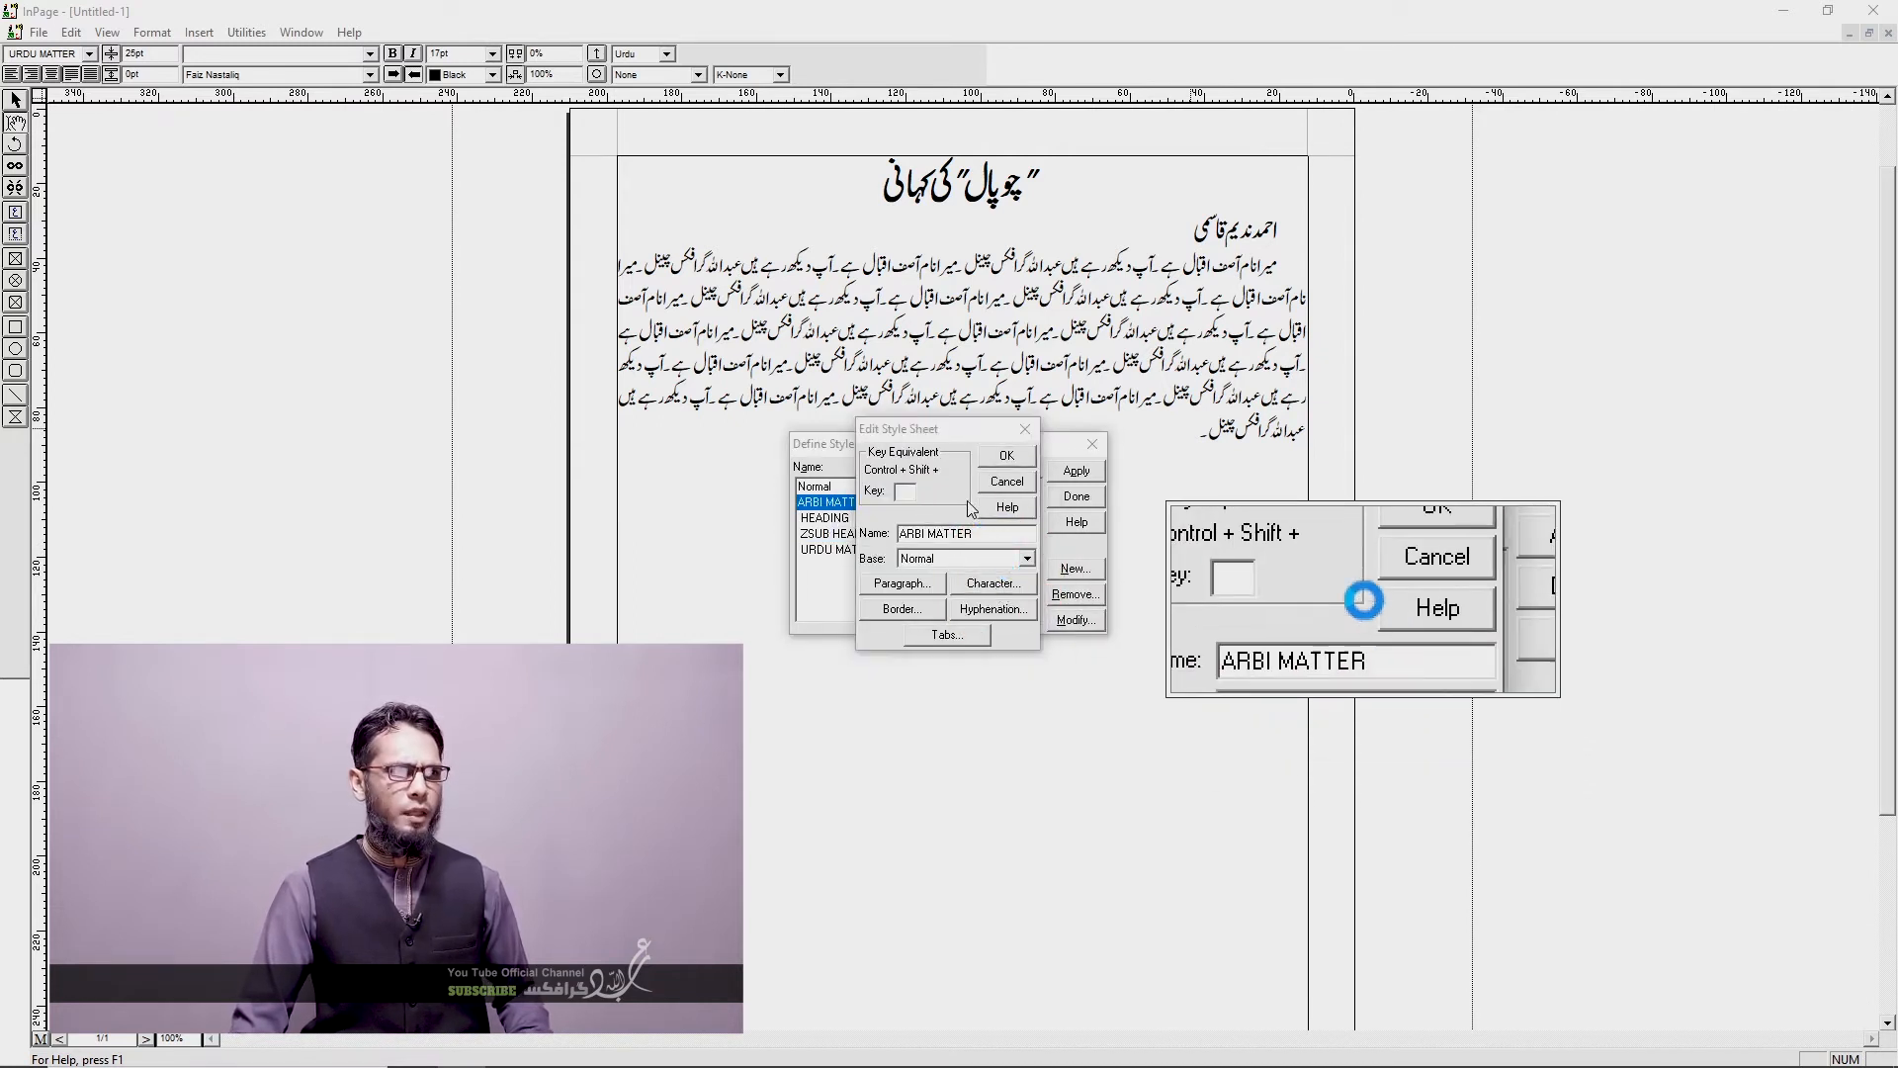
double_click(808, 445)
text(17)
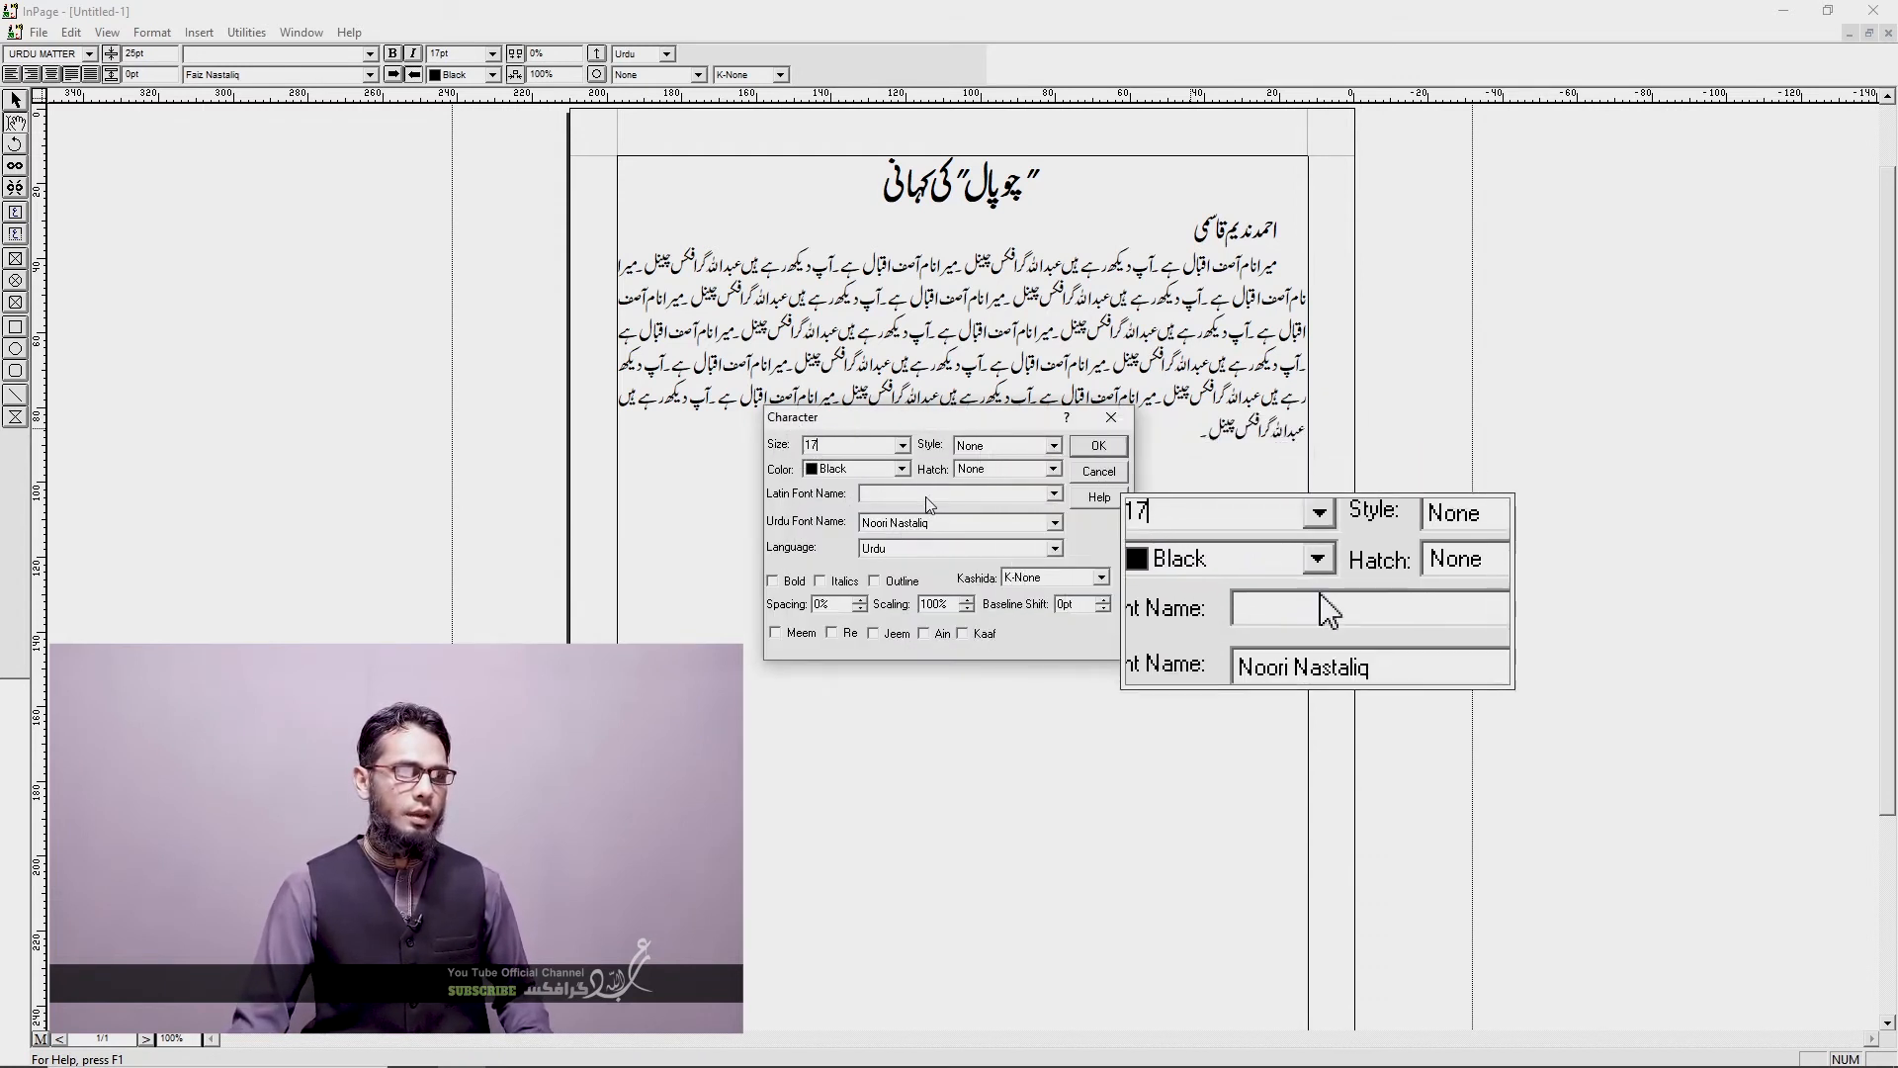
Step: Choose Trad Arabic Bold Unicode as the ARBI MATTER style's Urdu font and accept the character settings
click(928, 523)
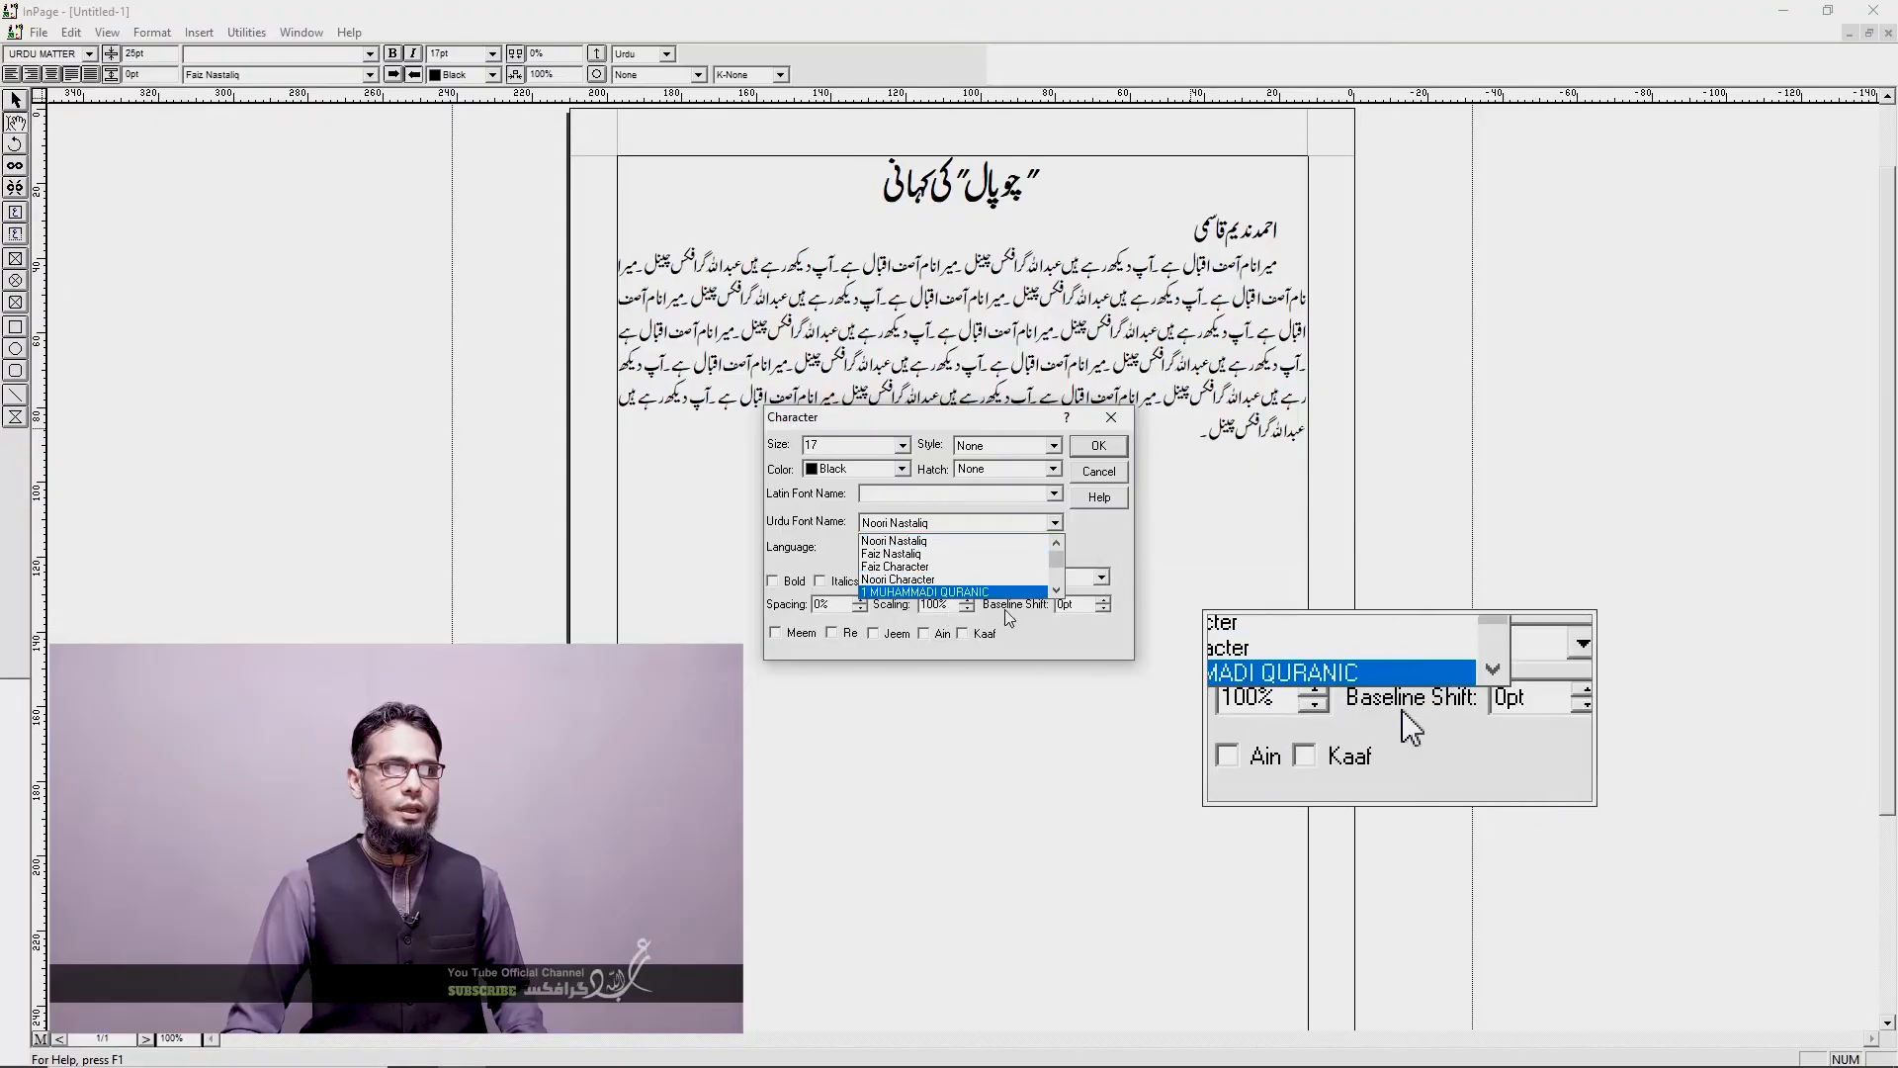
click(1056, 590)
click(1056, 590)
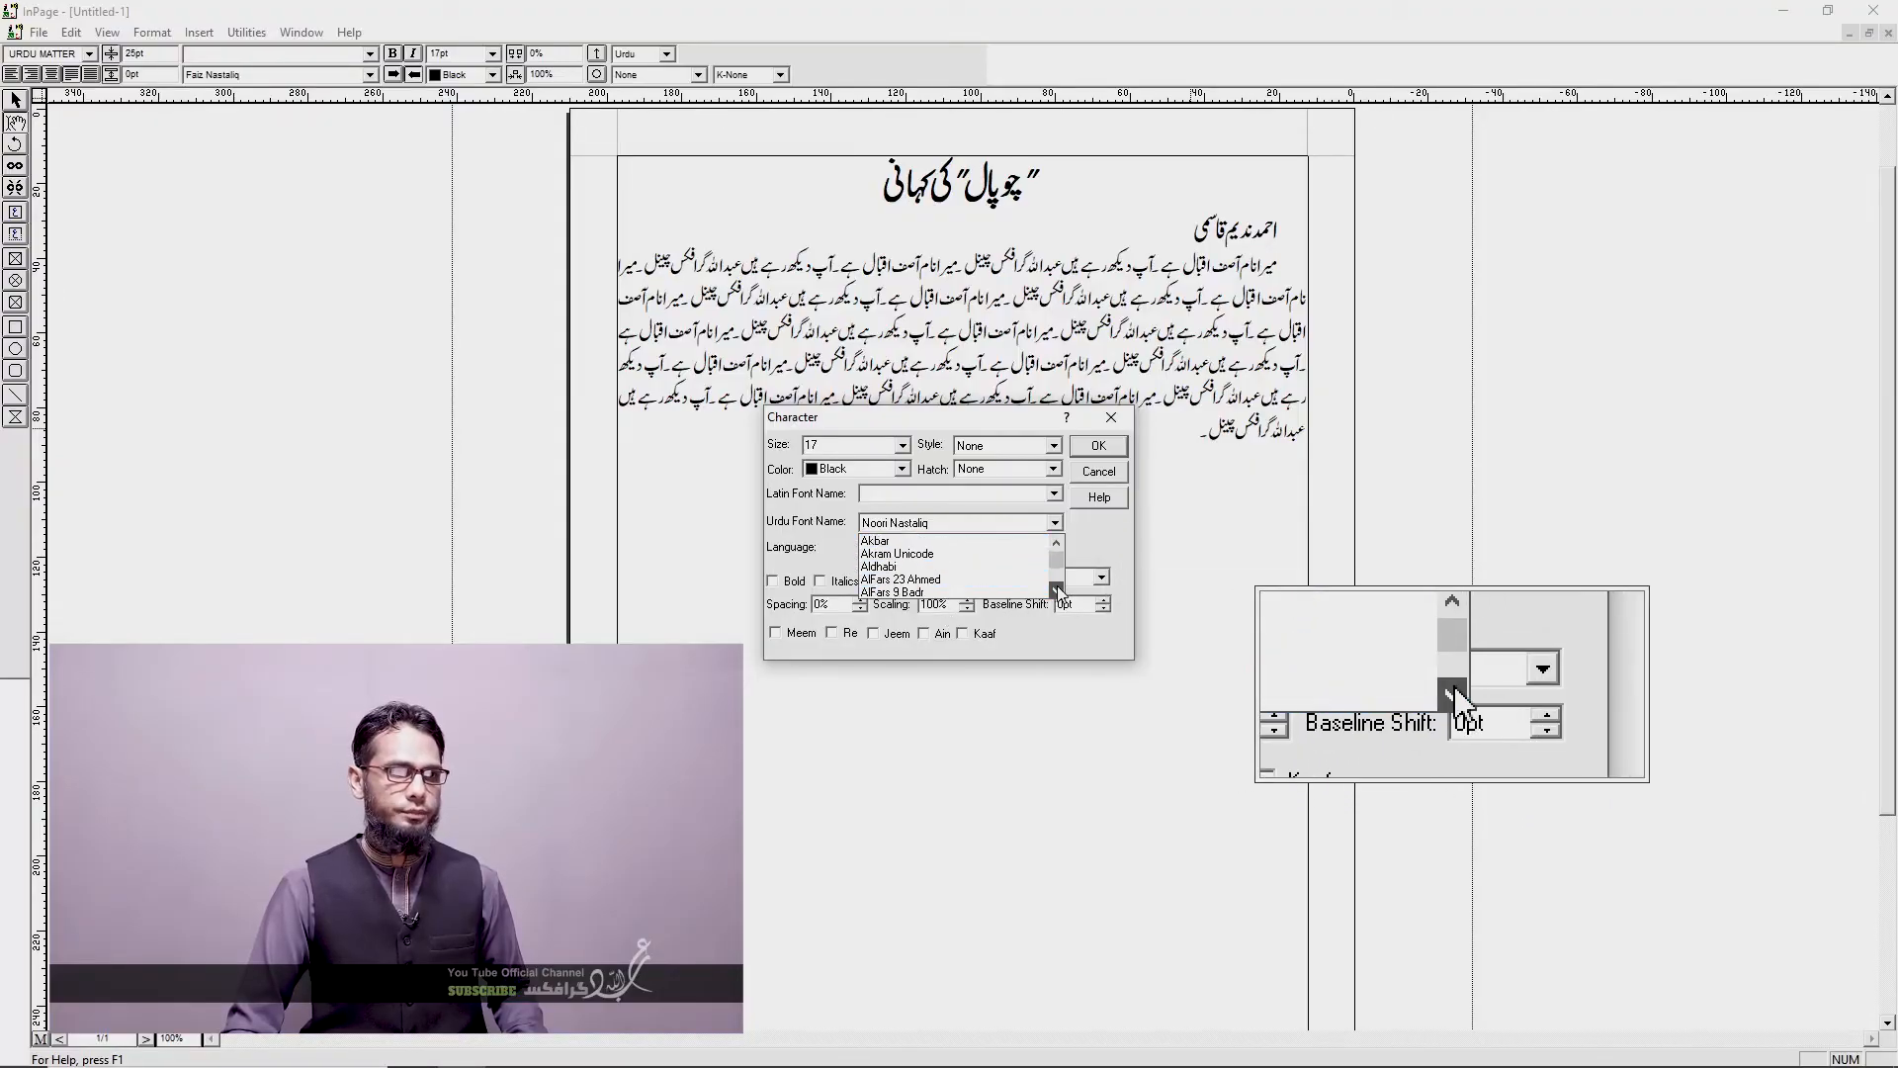
click(1056, 590)
click(1056, 590)
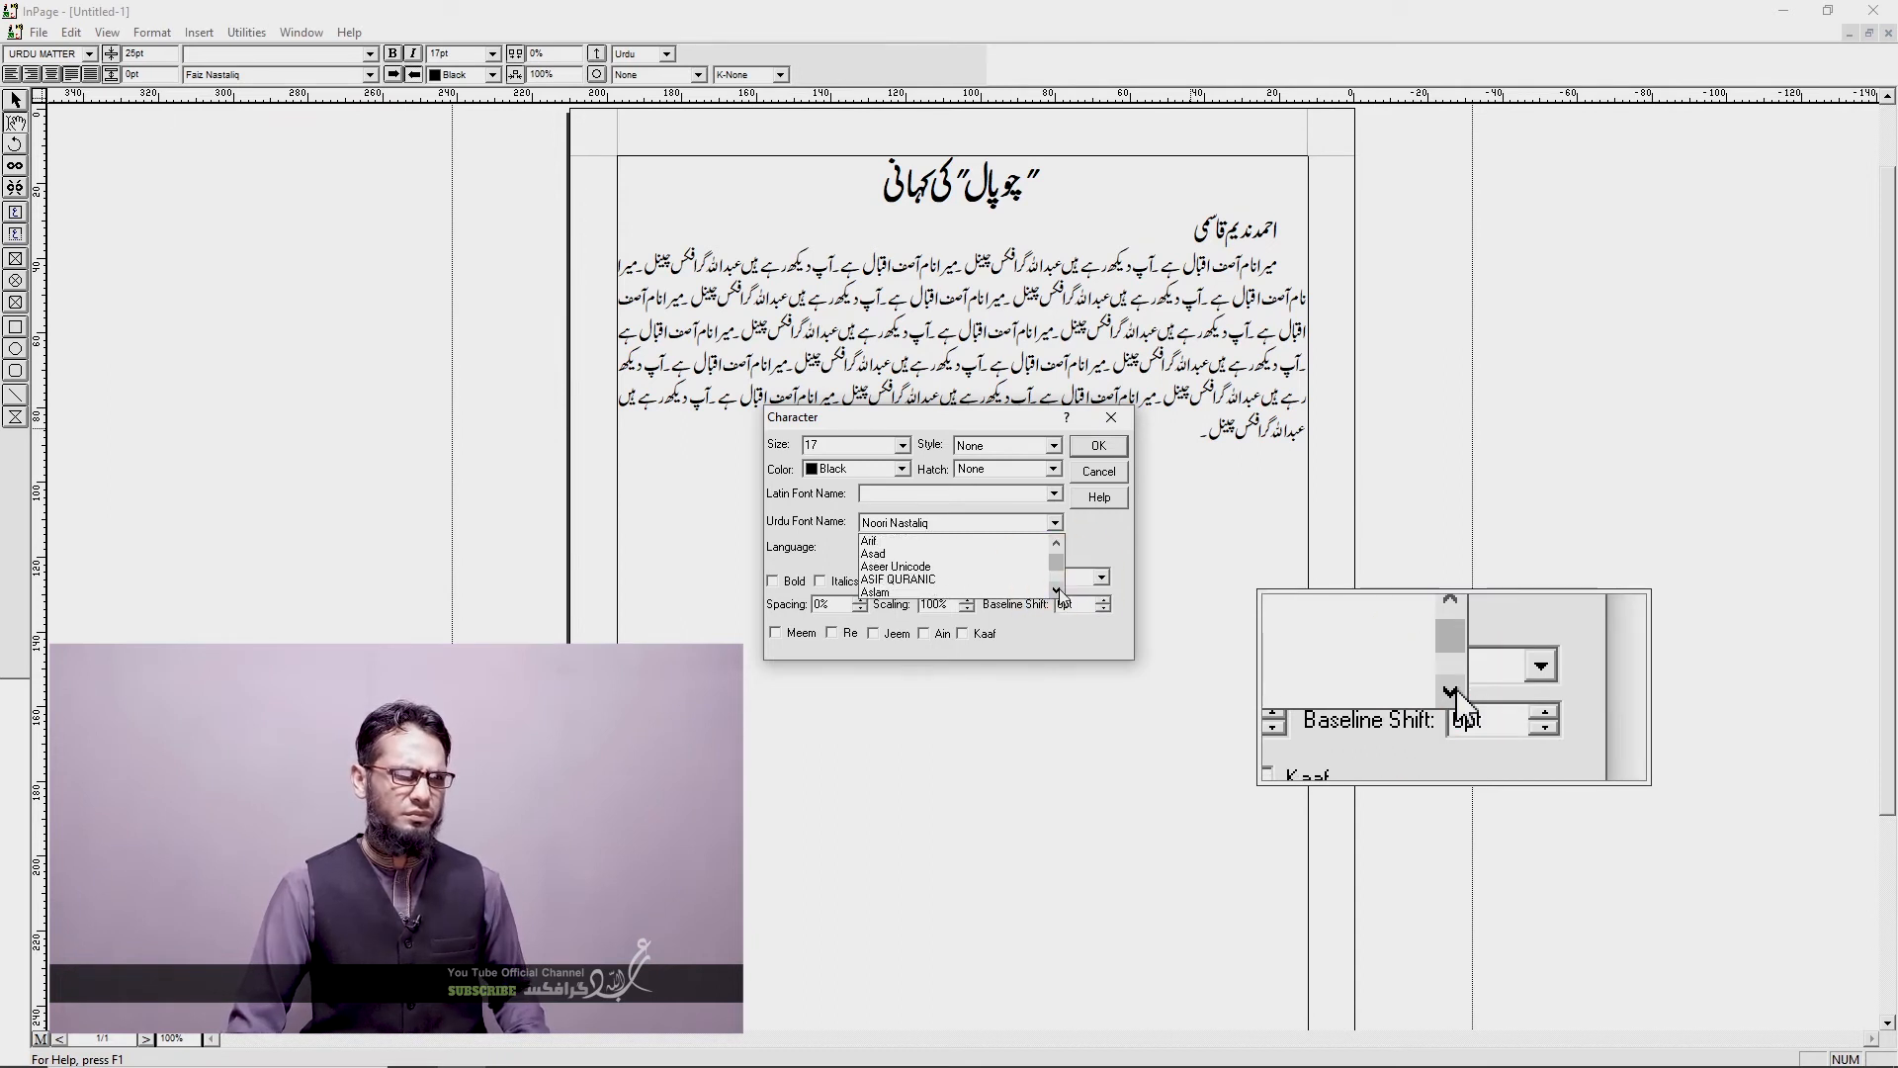
drag(1058, 564, 1061, 581)
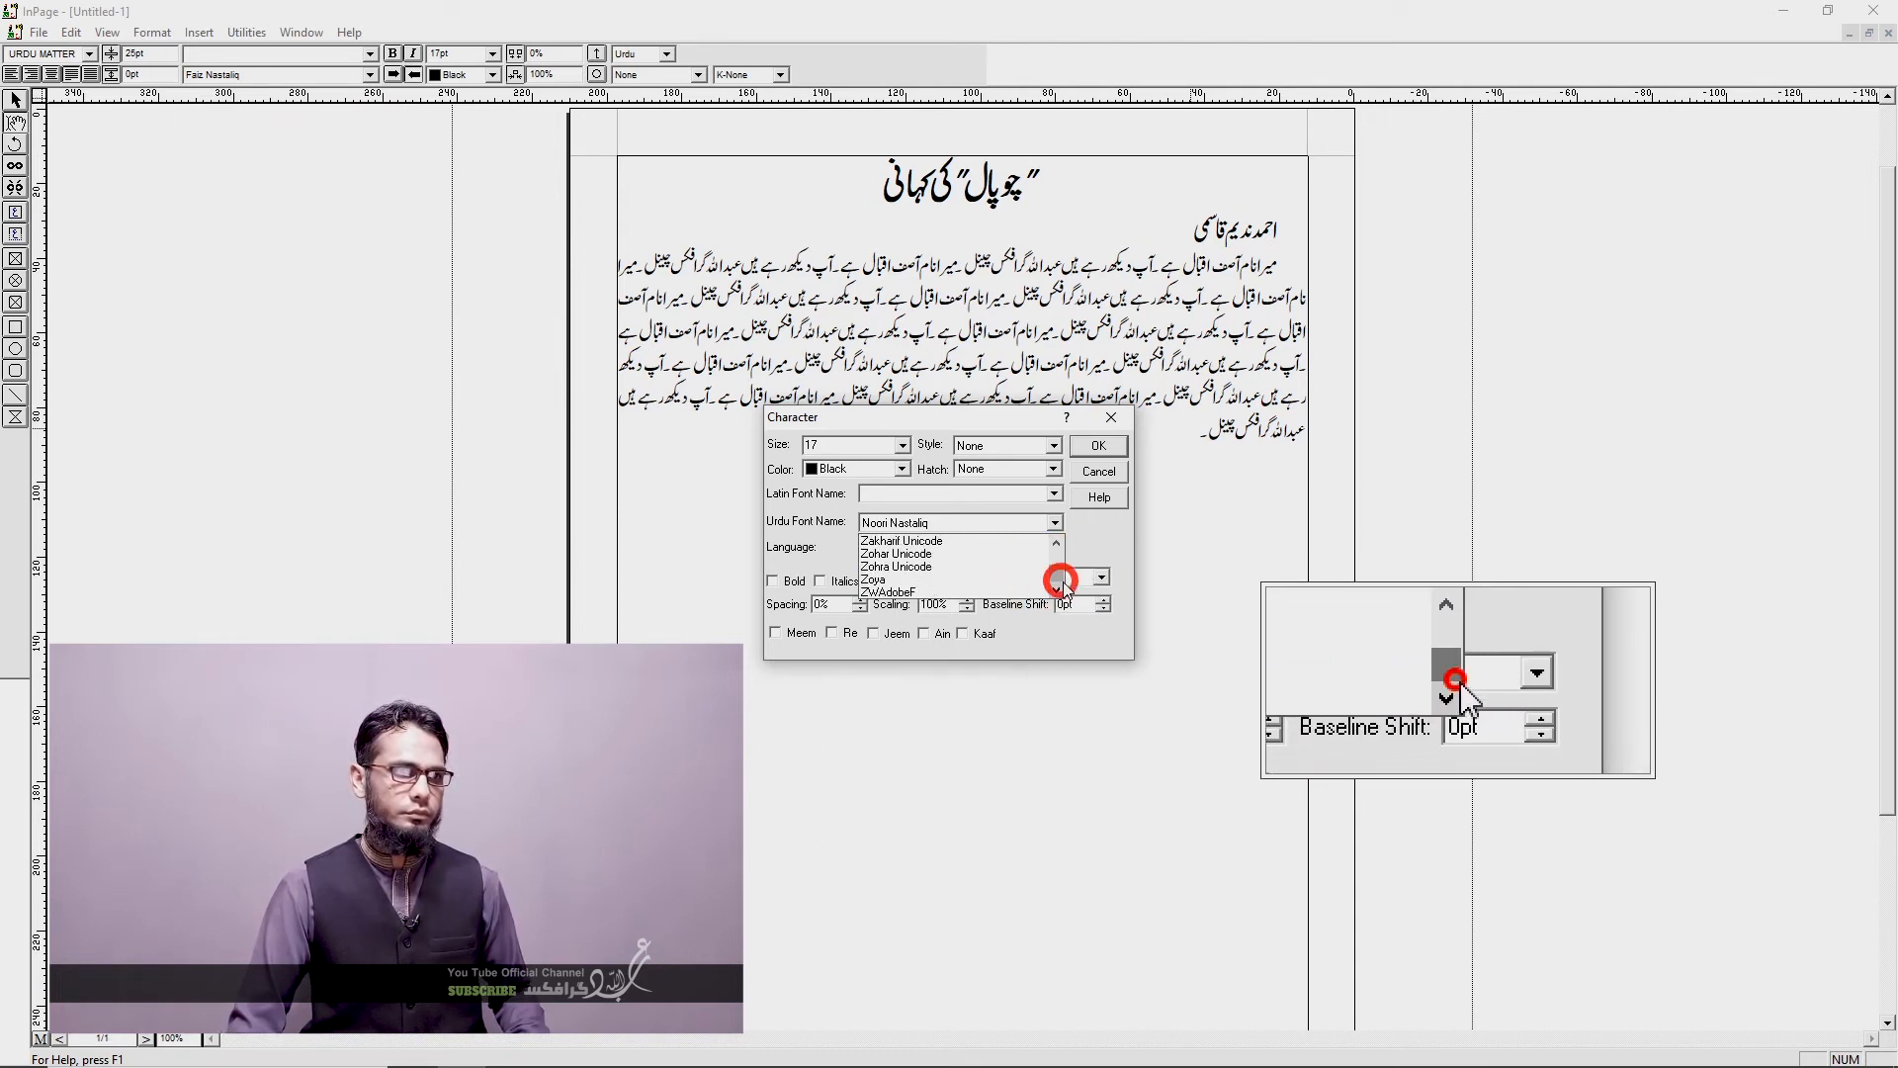
click(1057, 544)
click(1057, 543)
click(1057, 544)
click(1057, 544)
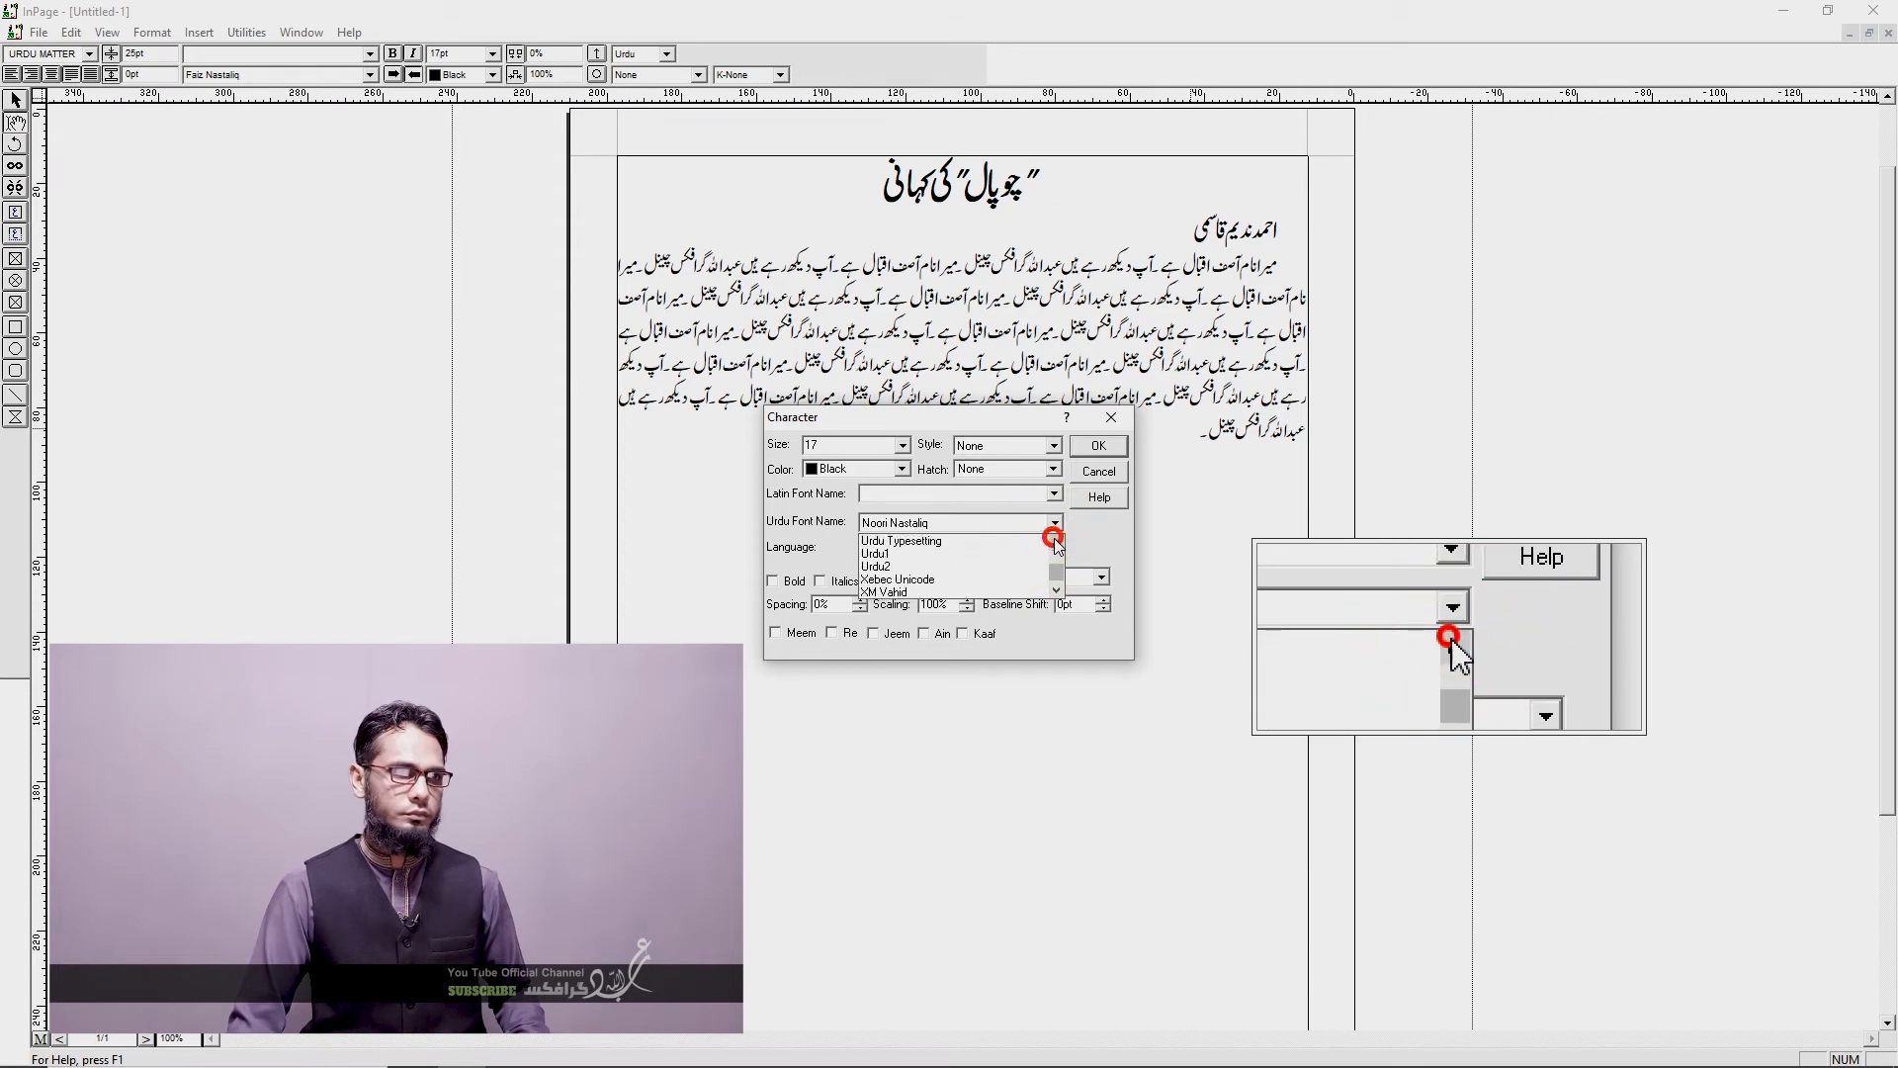
click(1056, 544)
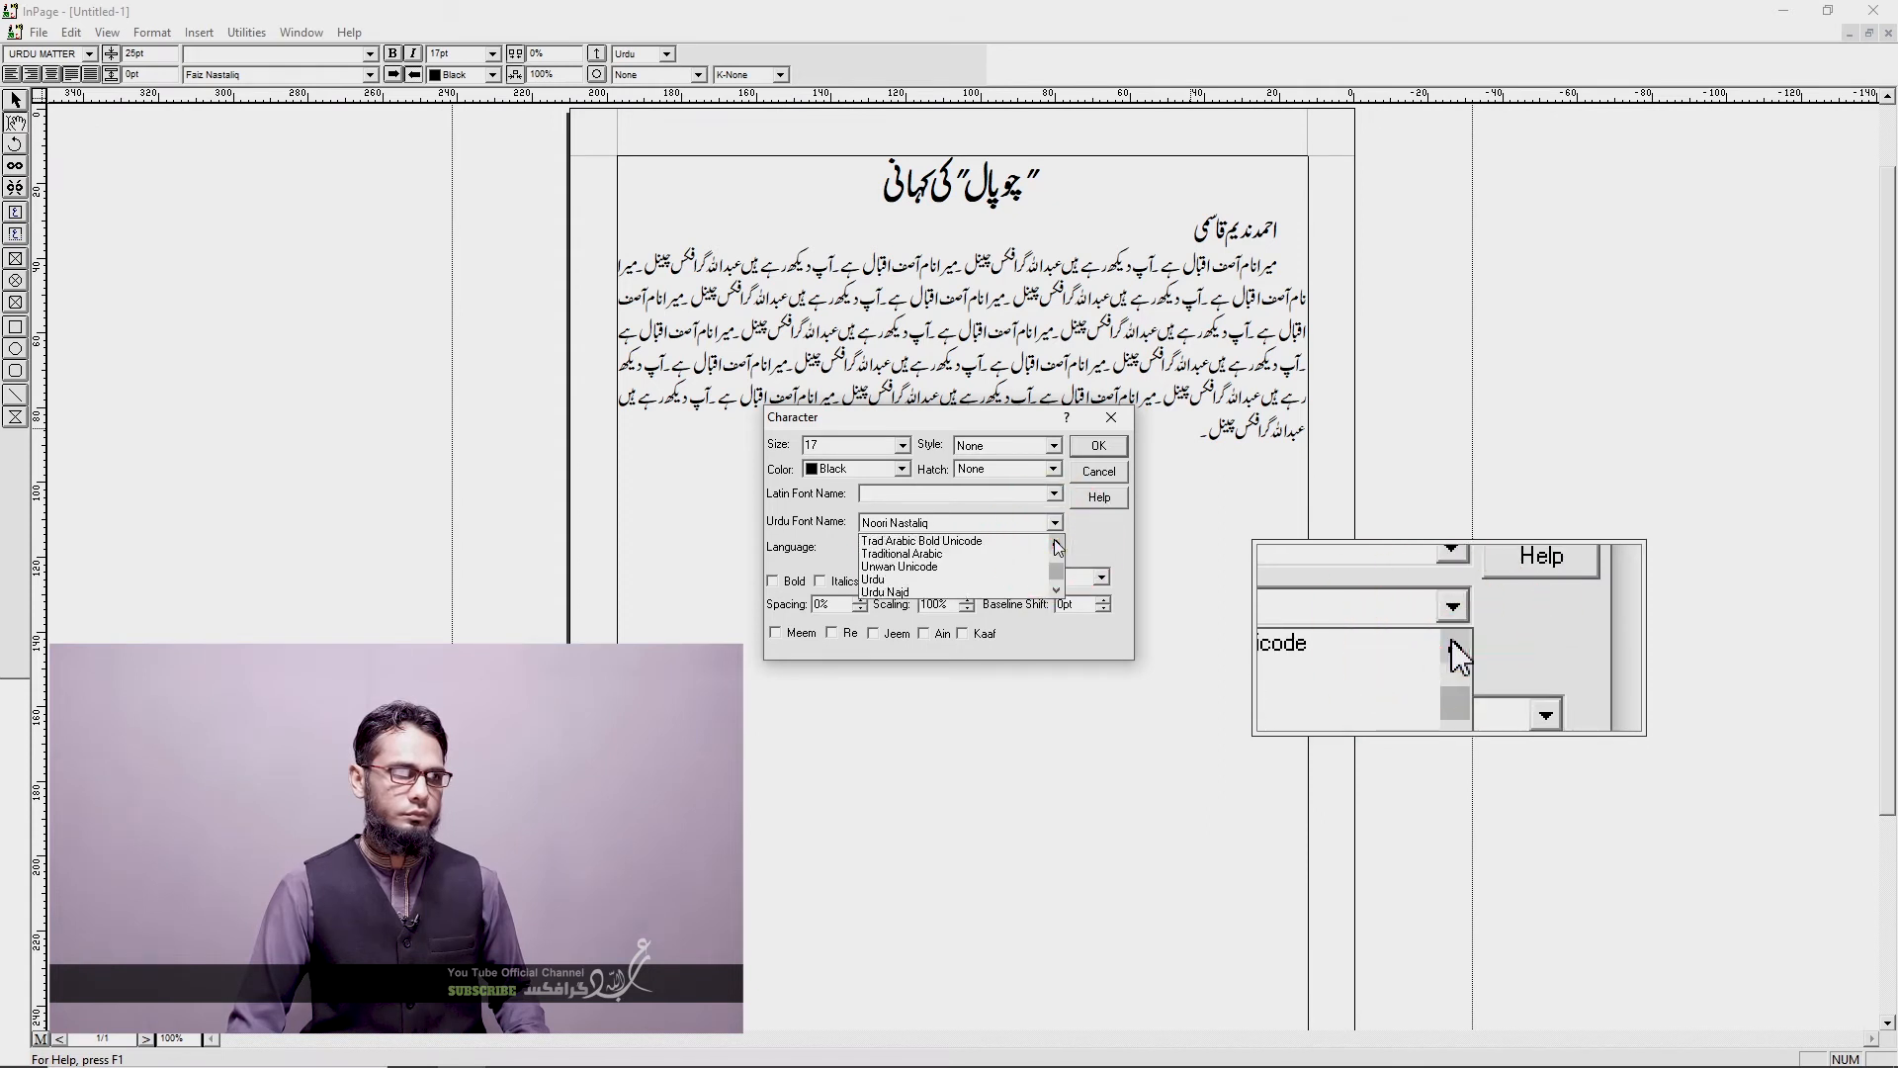
click(1038, 540)
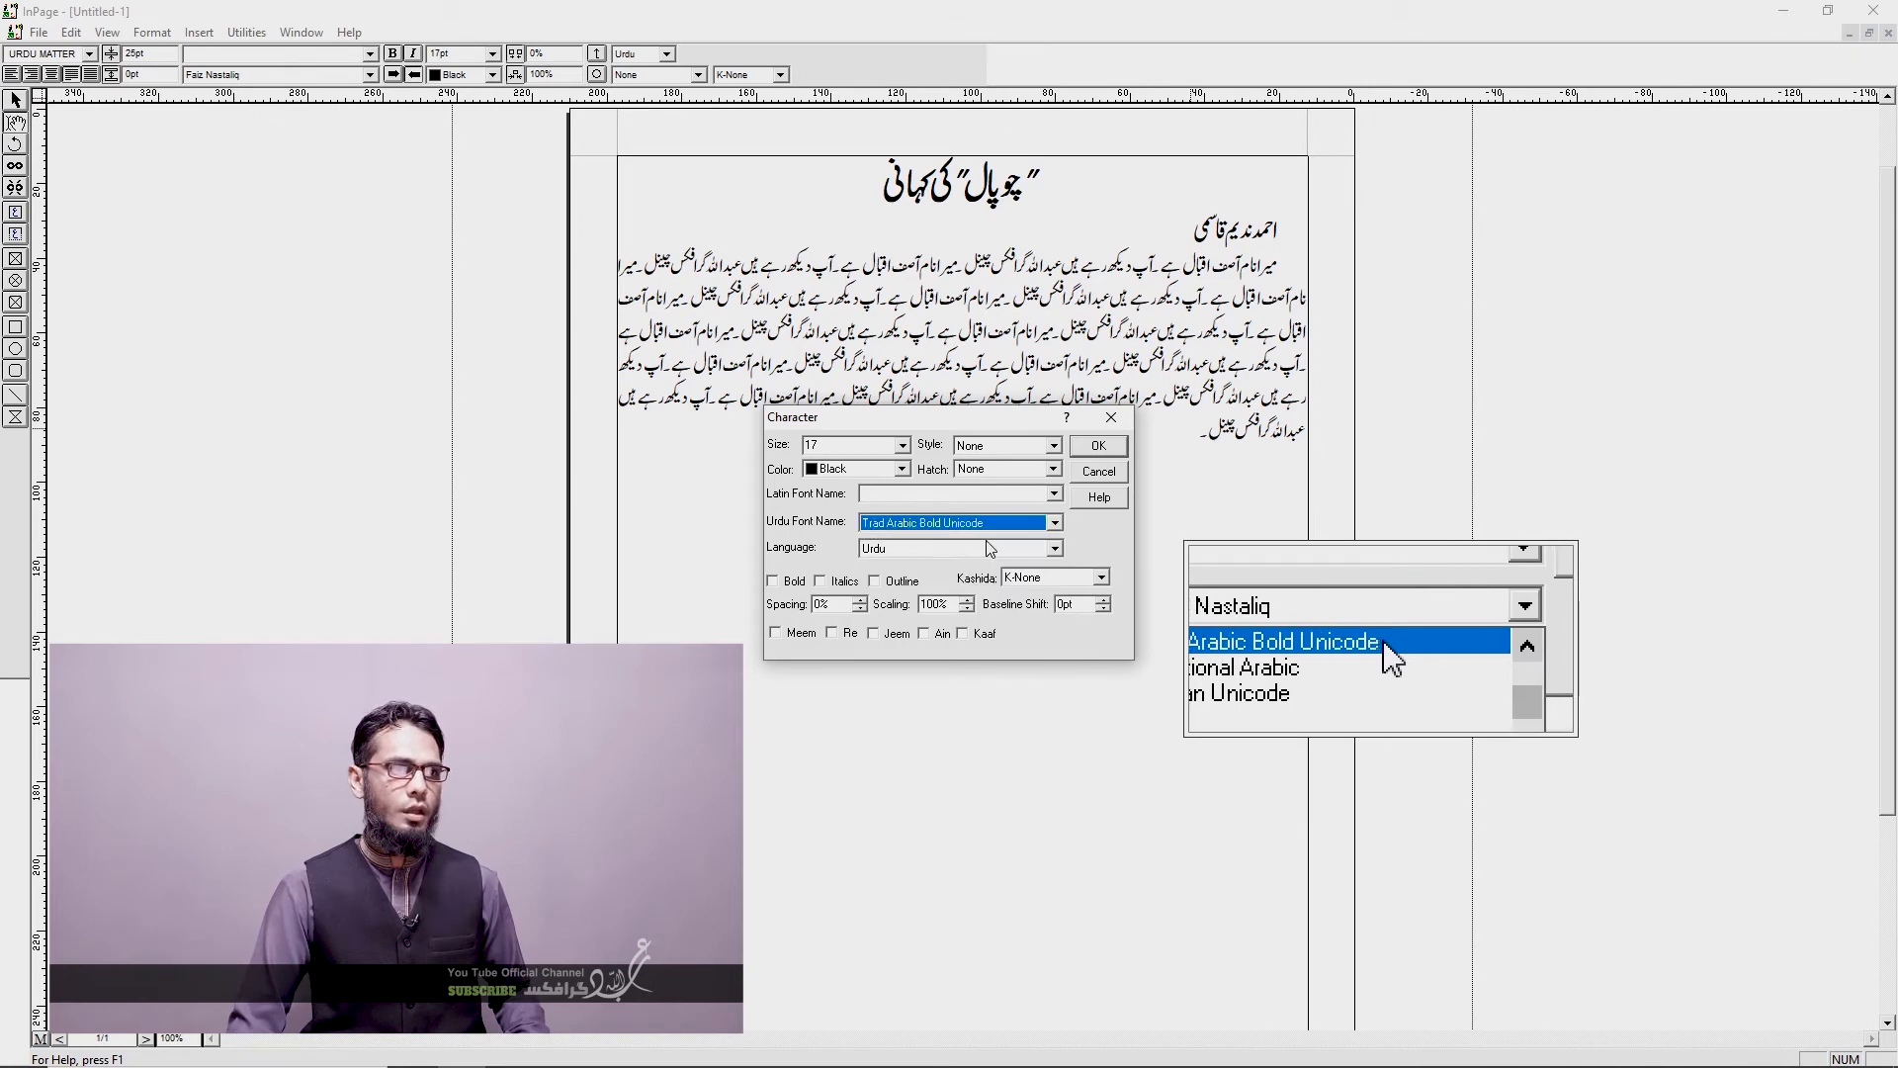
click(1095, 448)
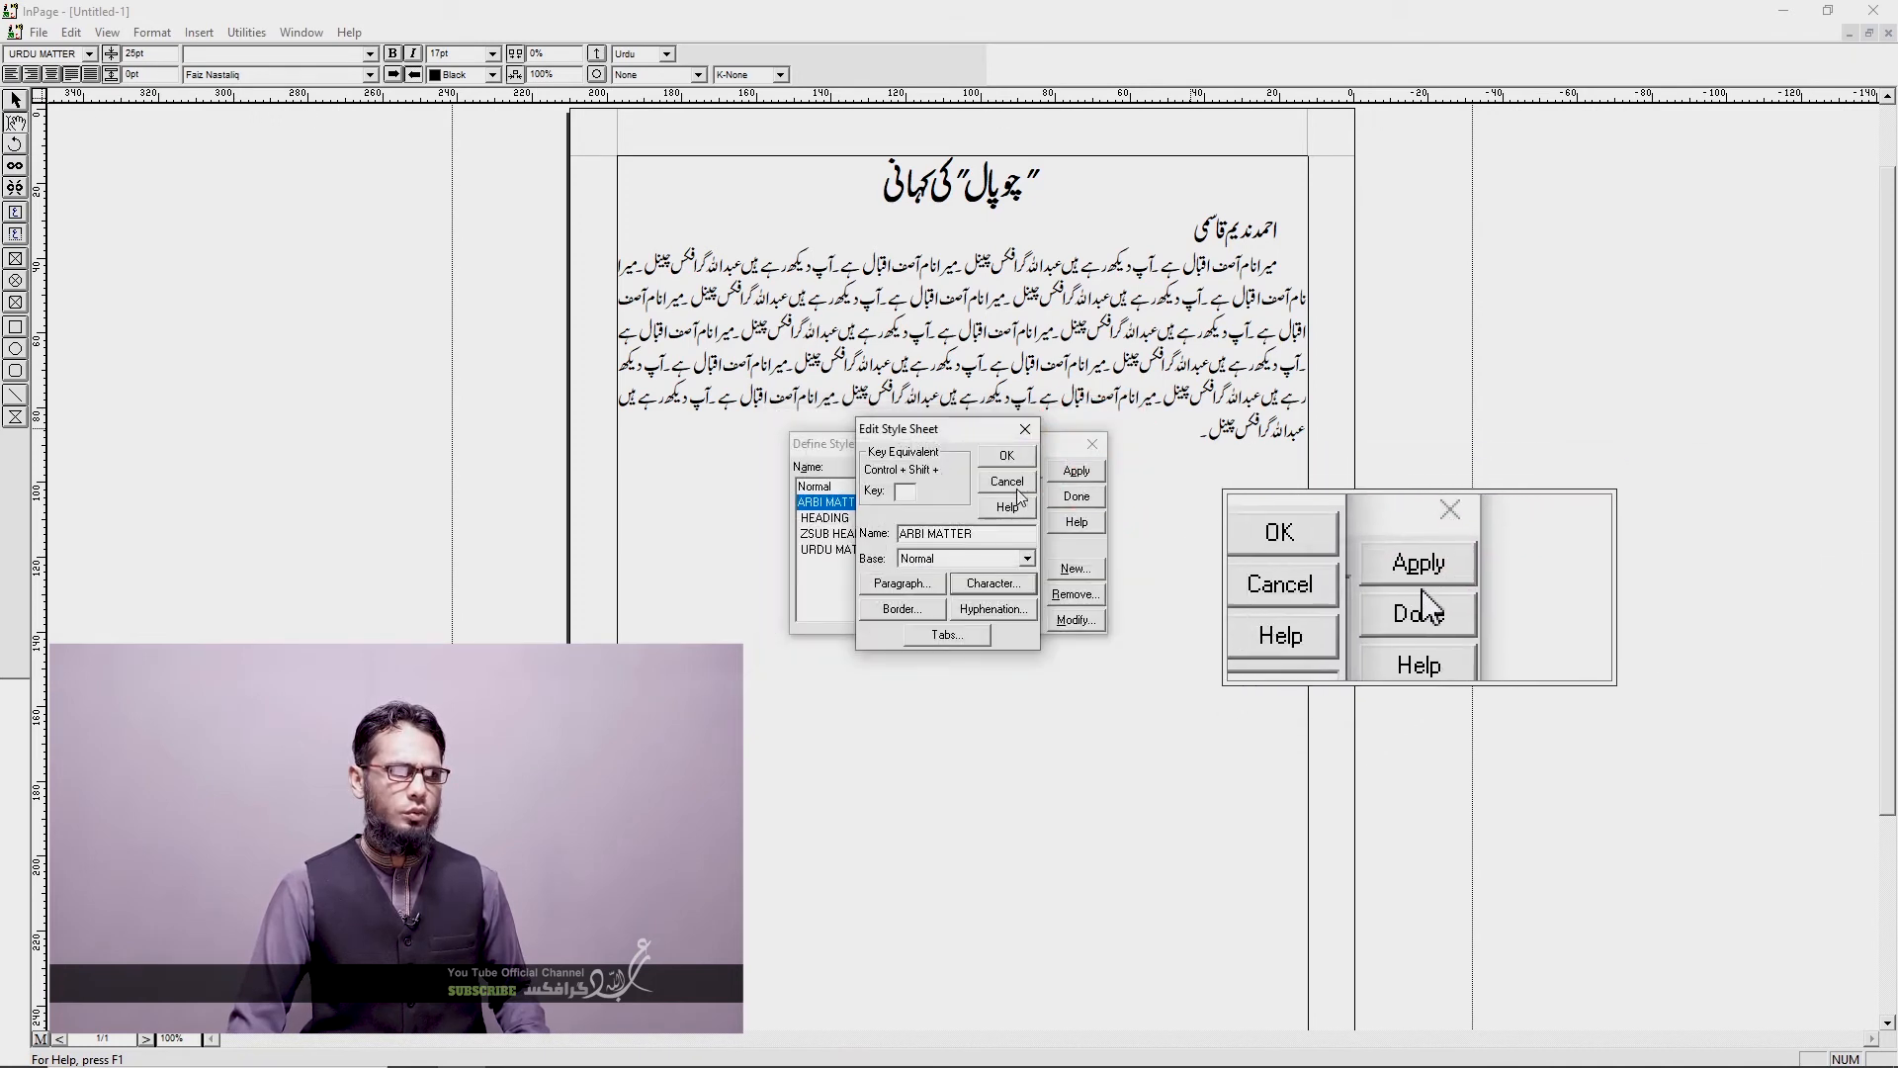
Step: Set the ARBI MATTER style's paragraph to Justified alignment, a .3" first-line indent and a line height of 26, and save the style
click(884, 591)
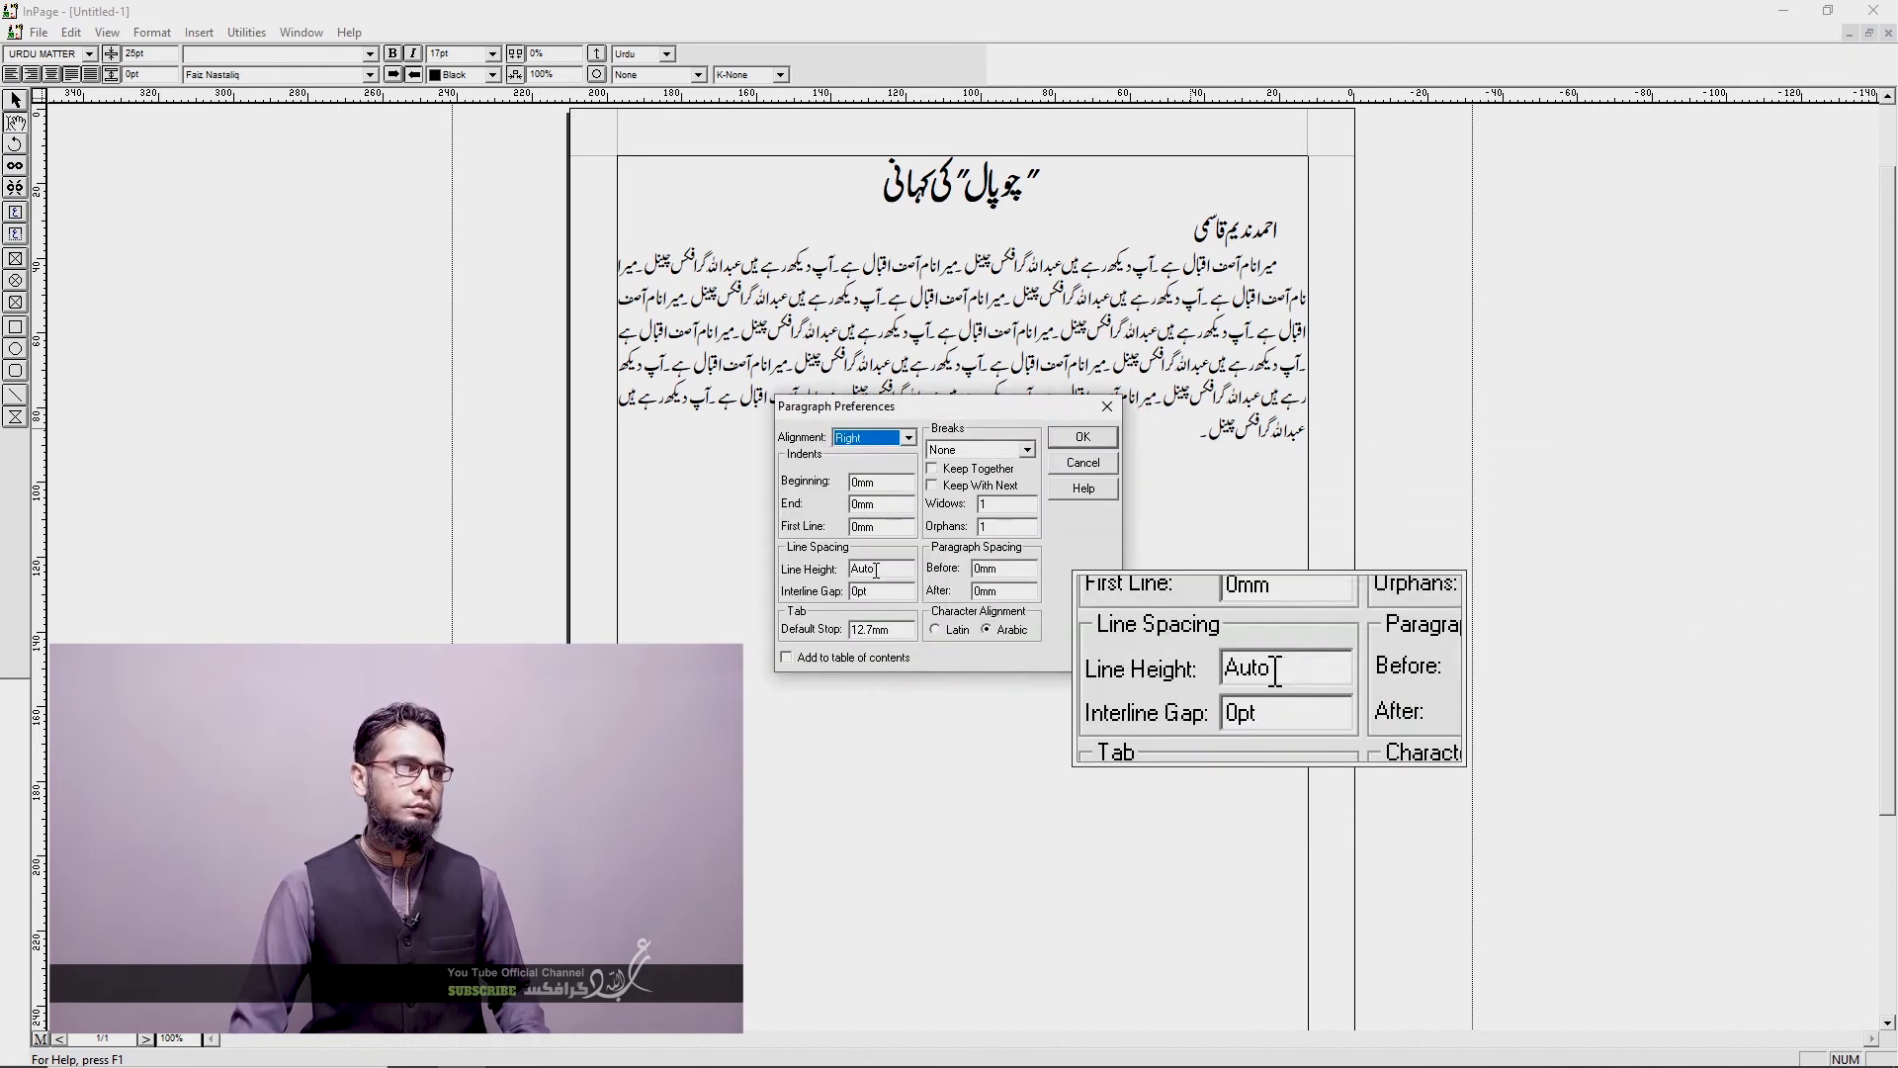
click(869, 448)
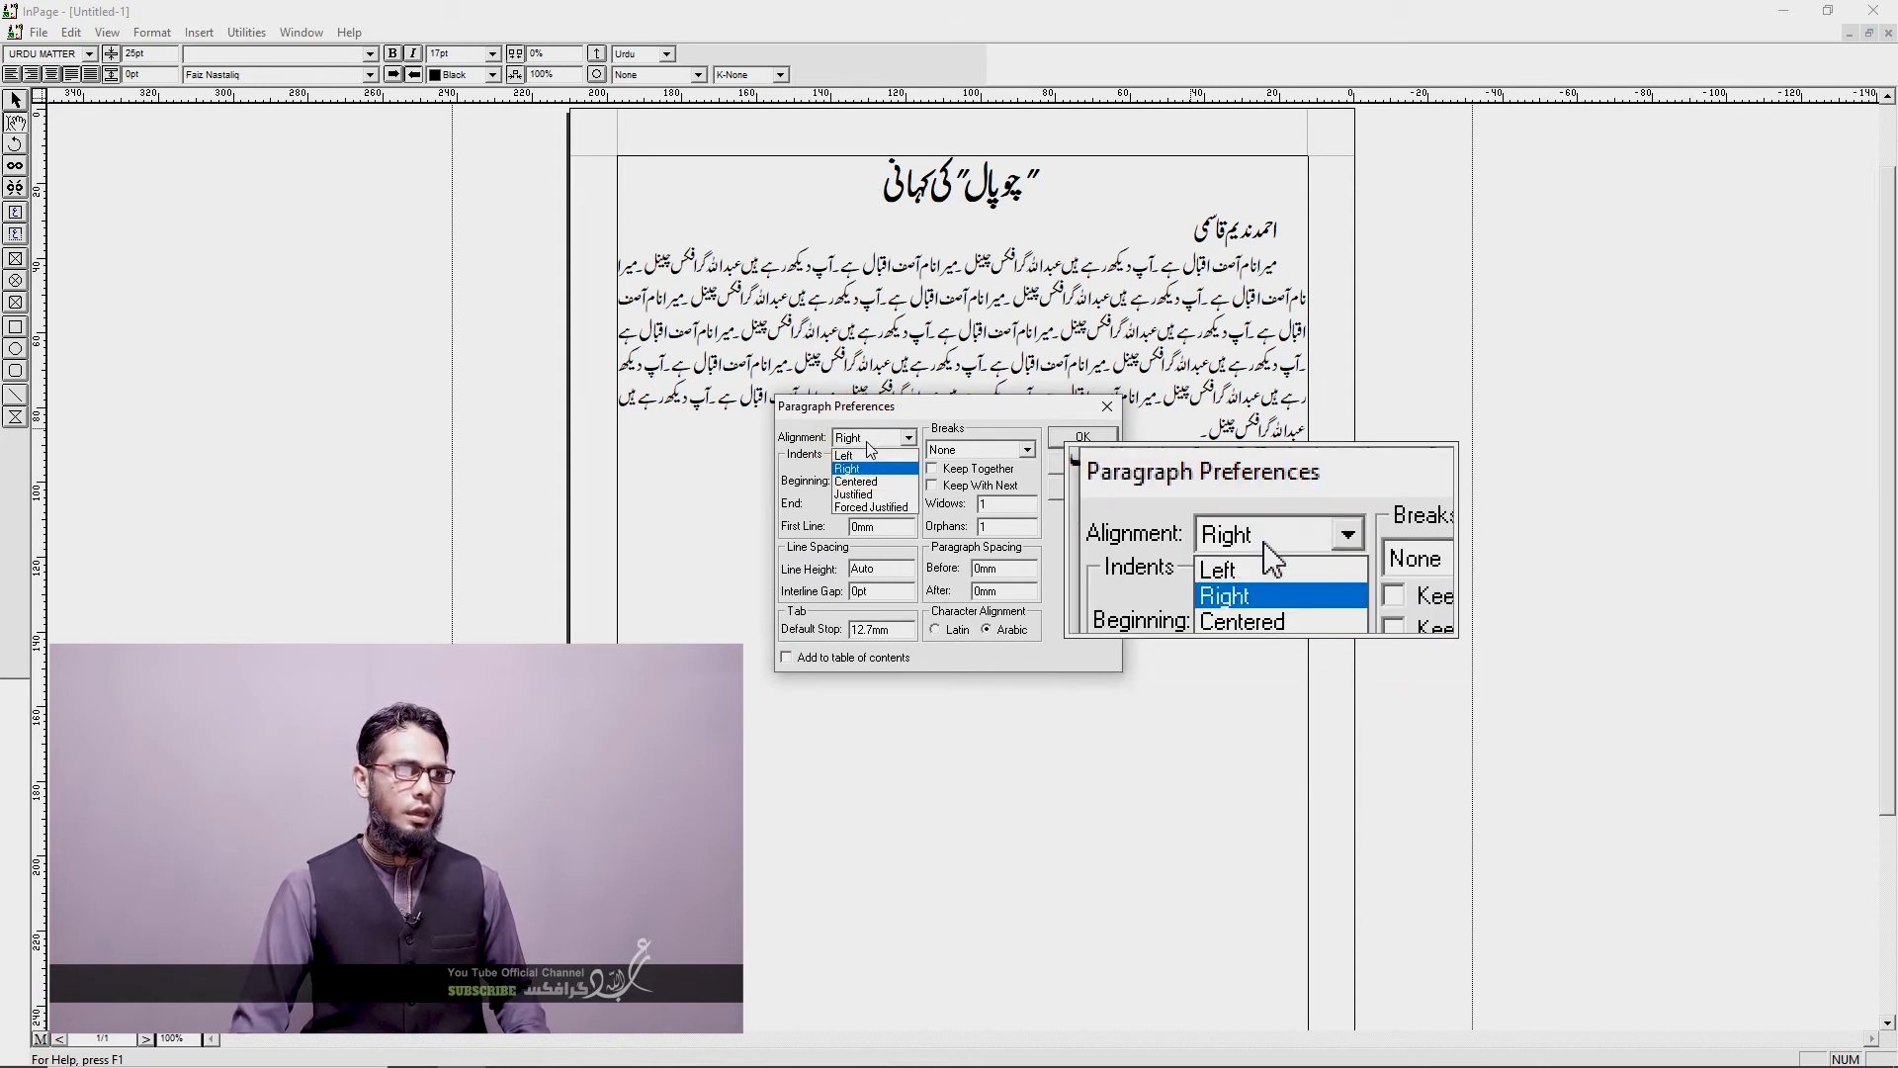
click(854, 494)
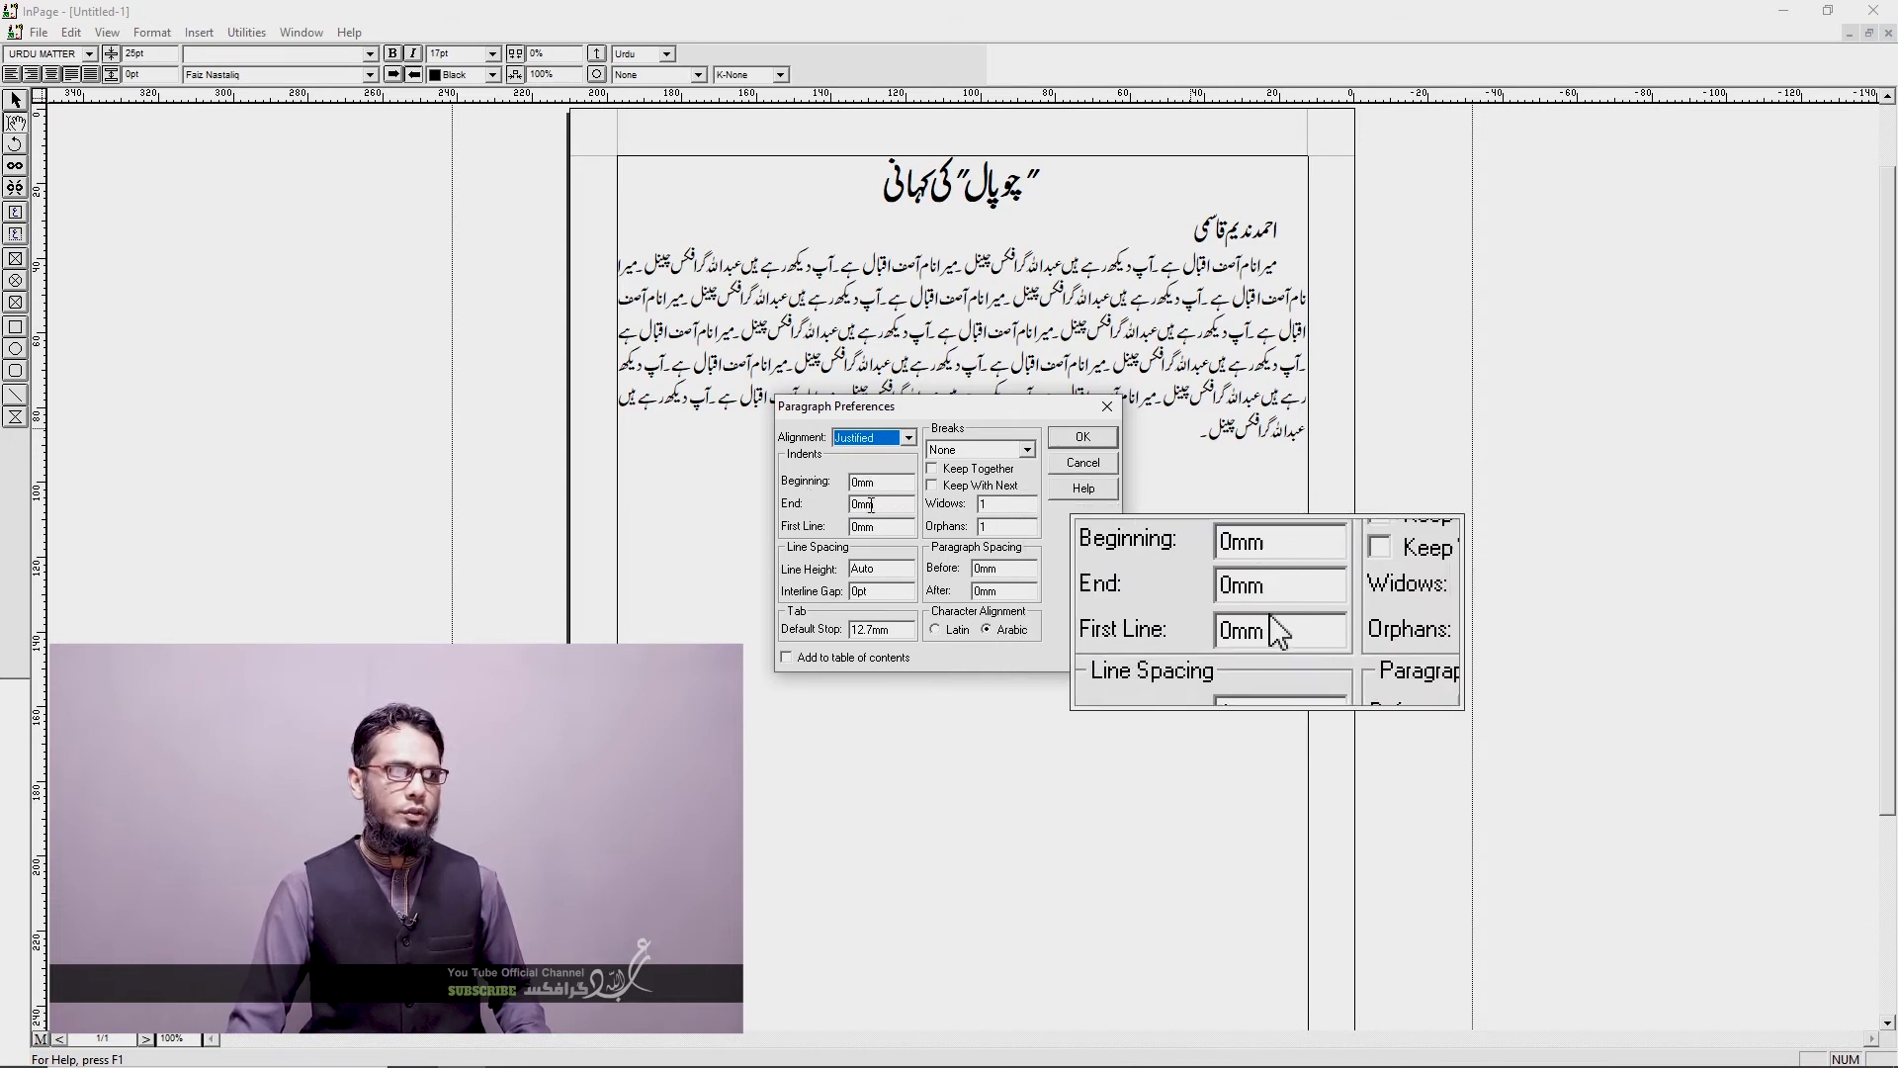
double_click(860, 526)
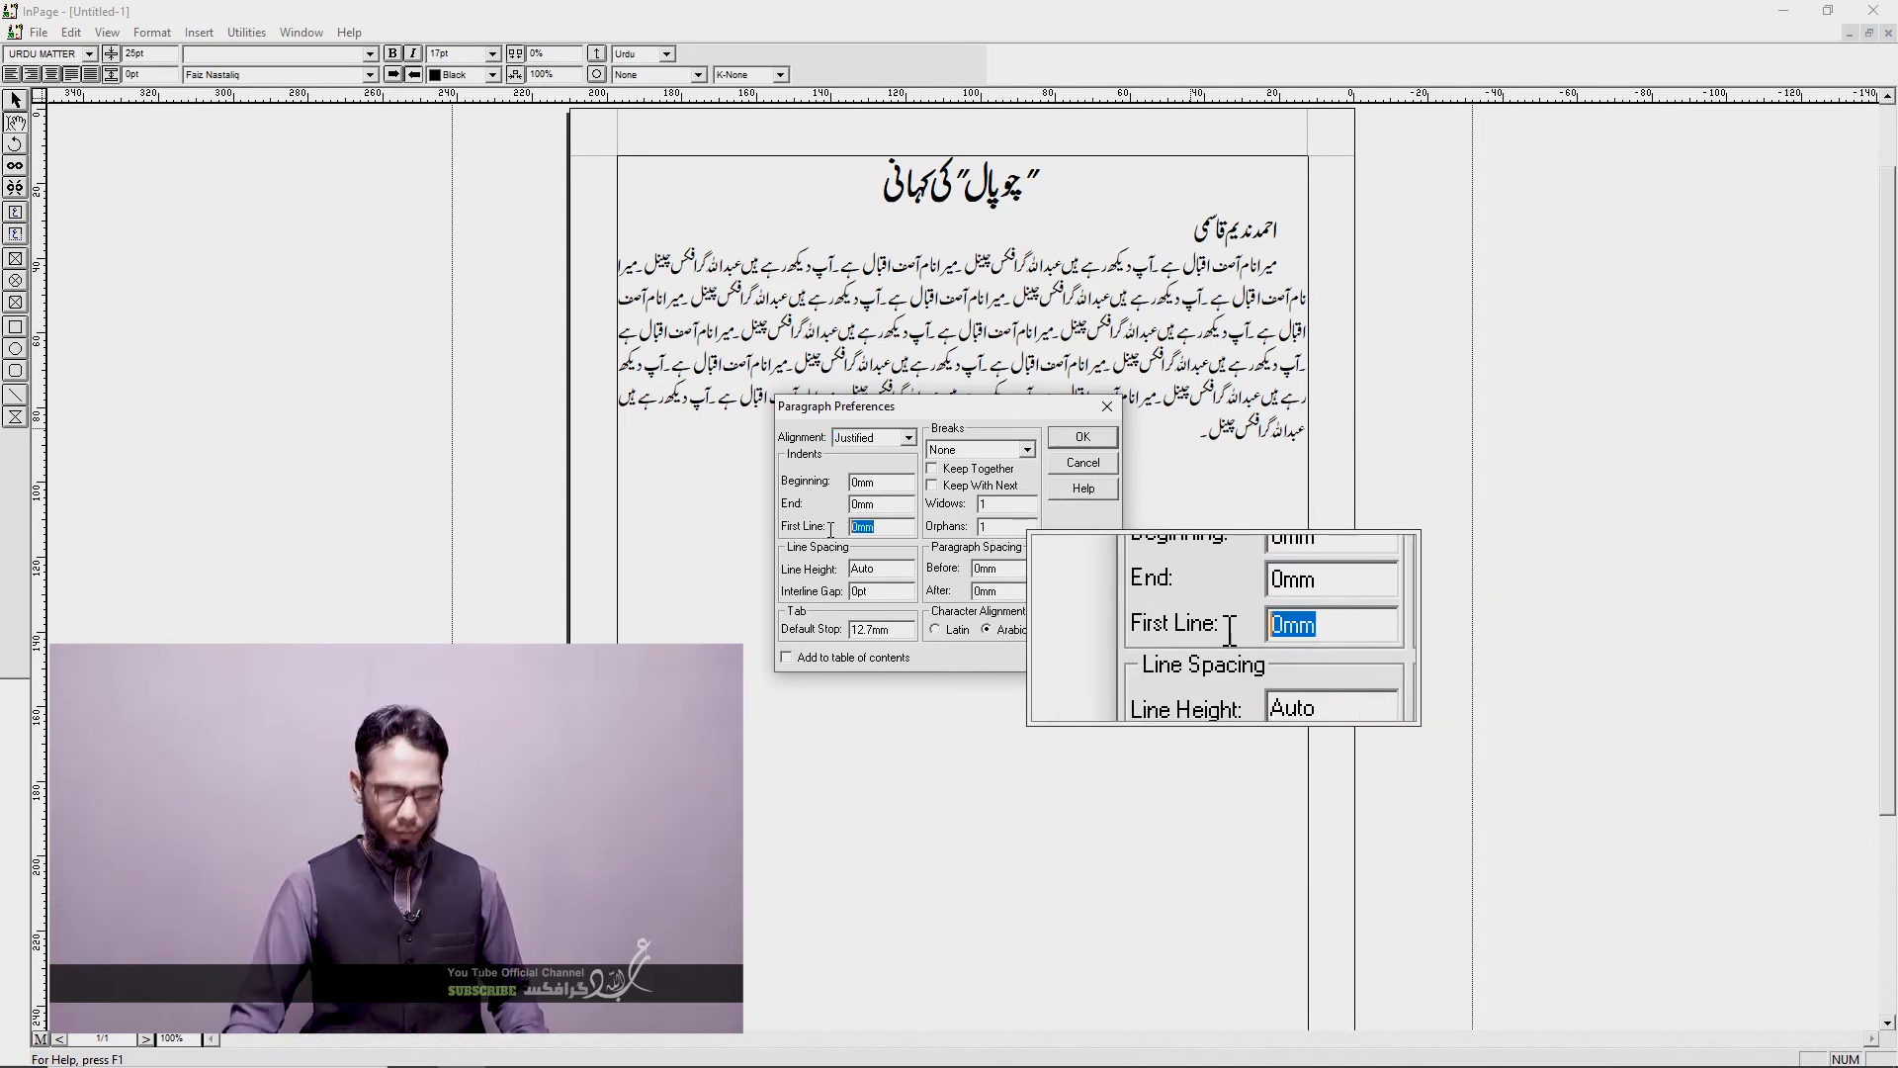
key(BackSpace)
text(.3)
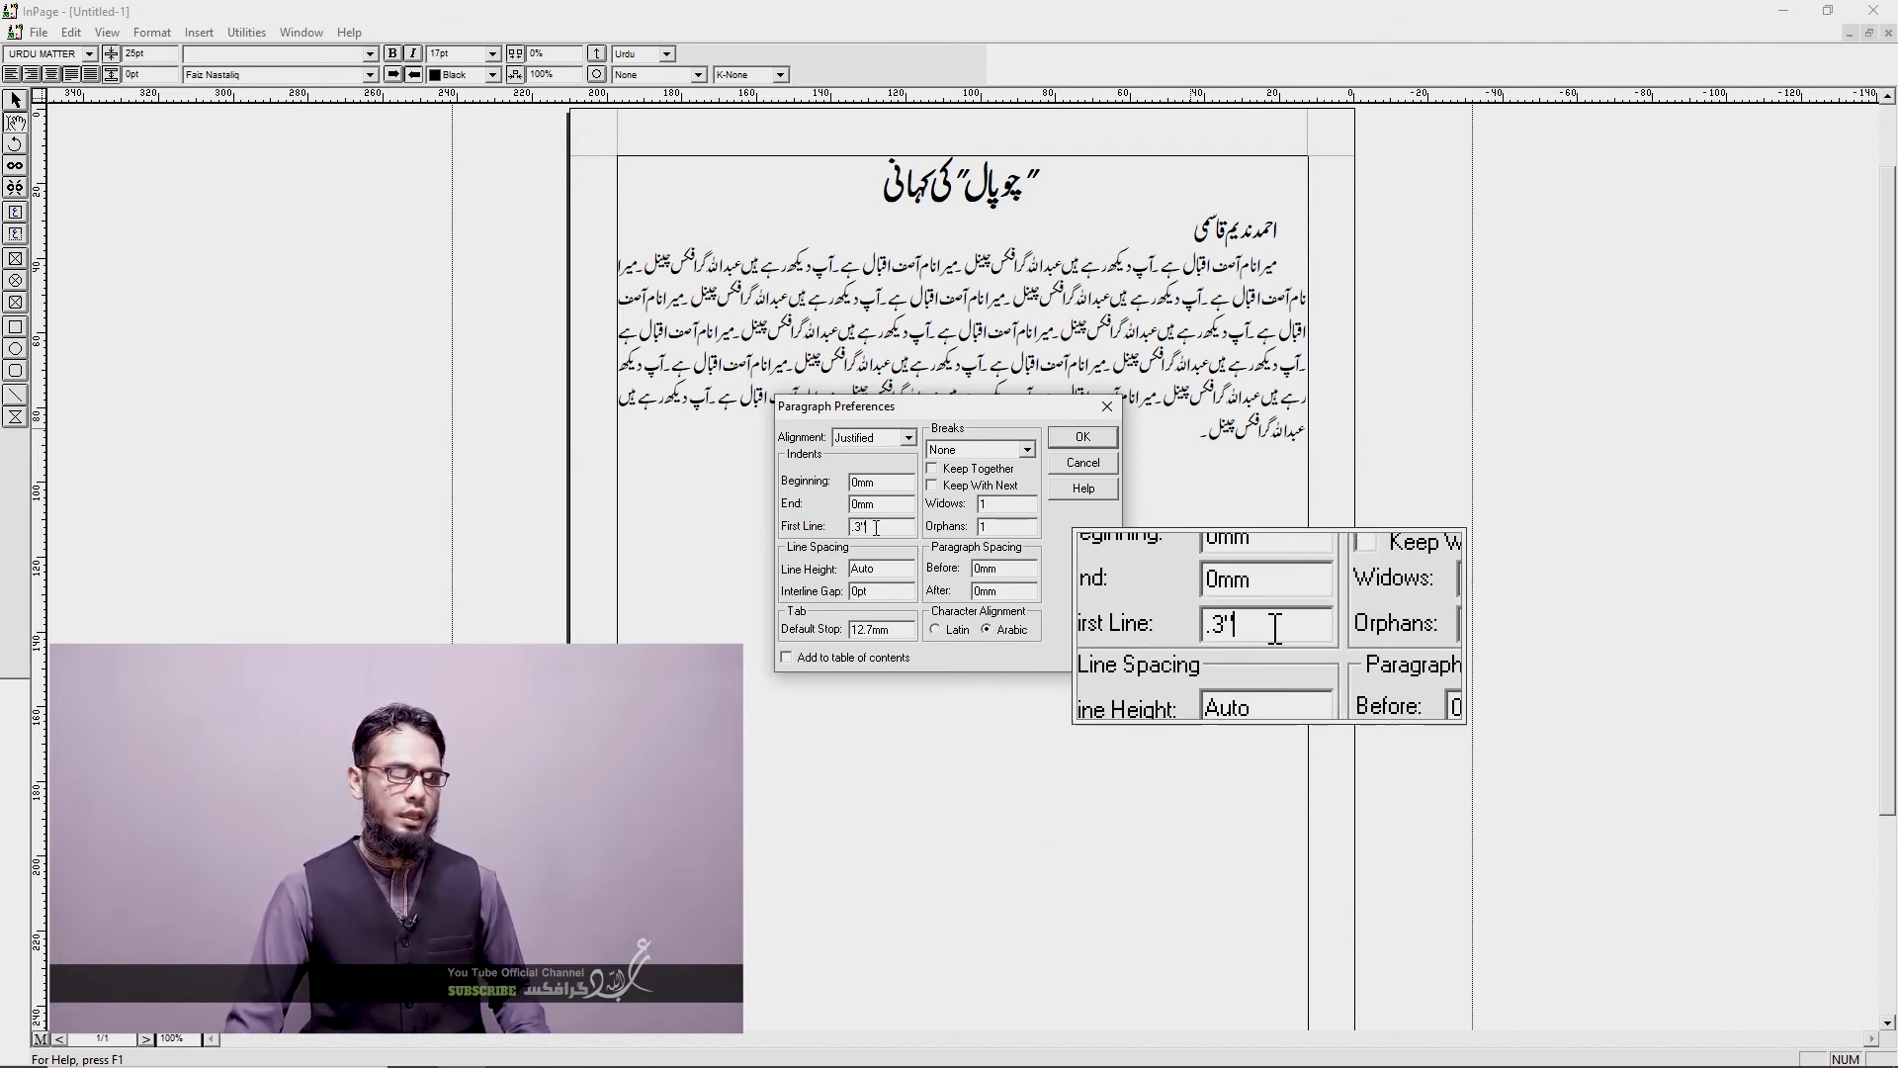
text(")
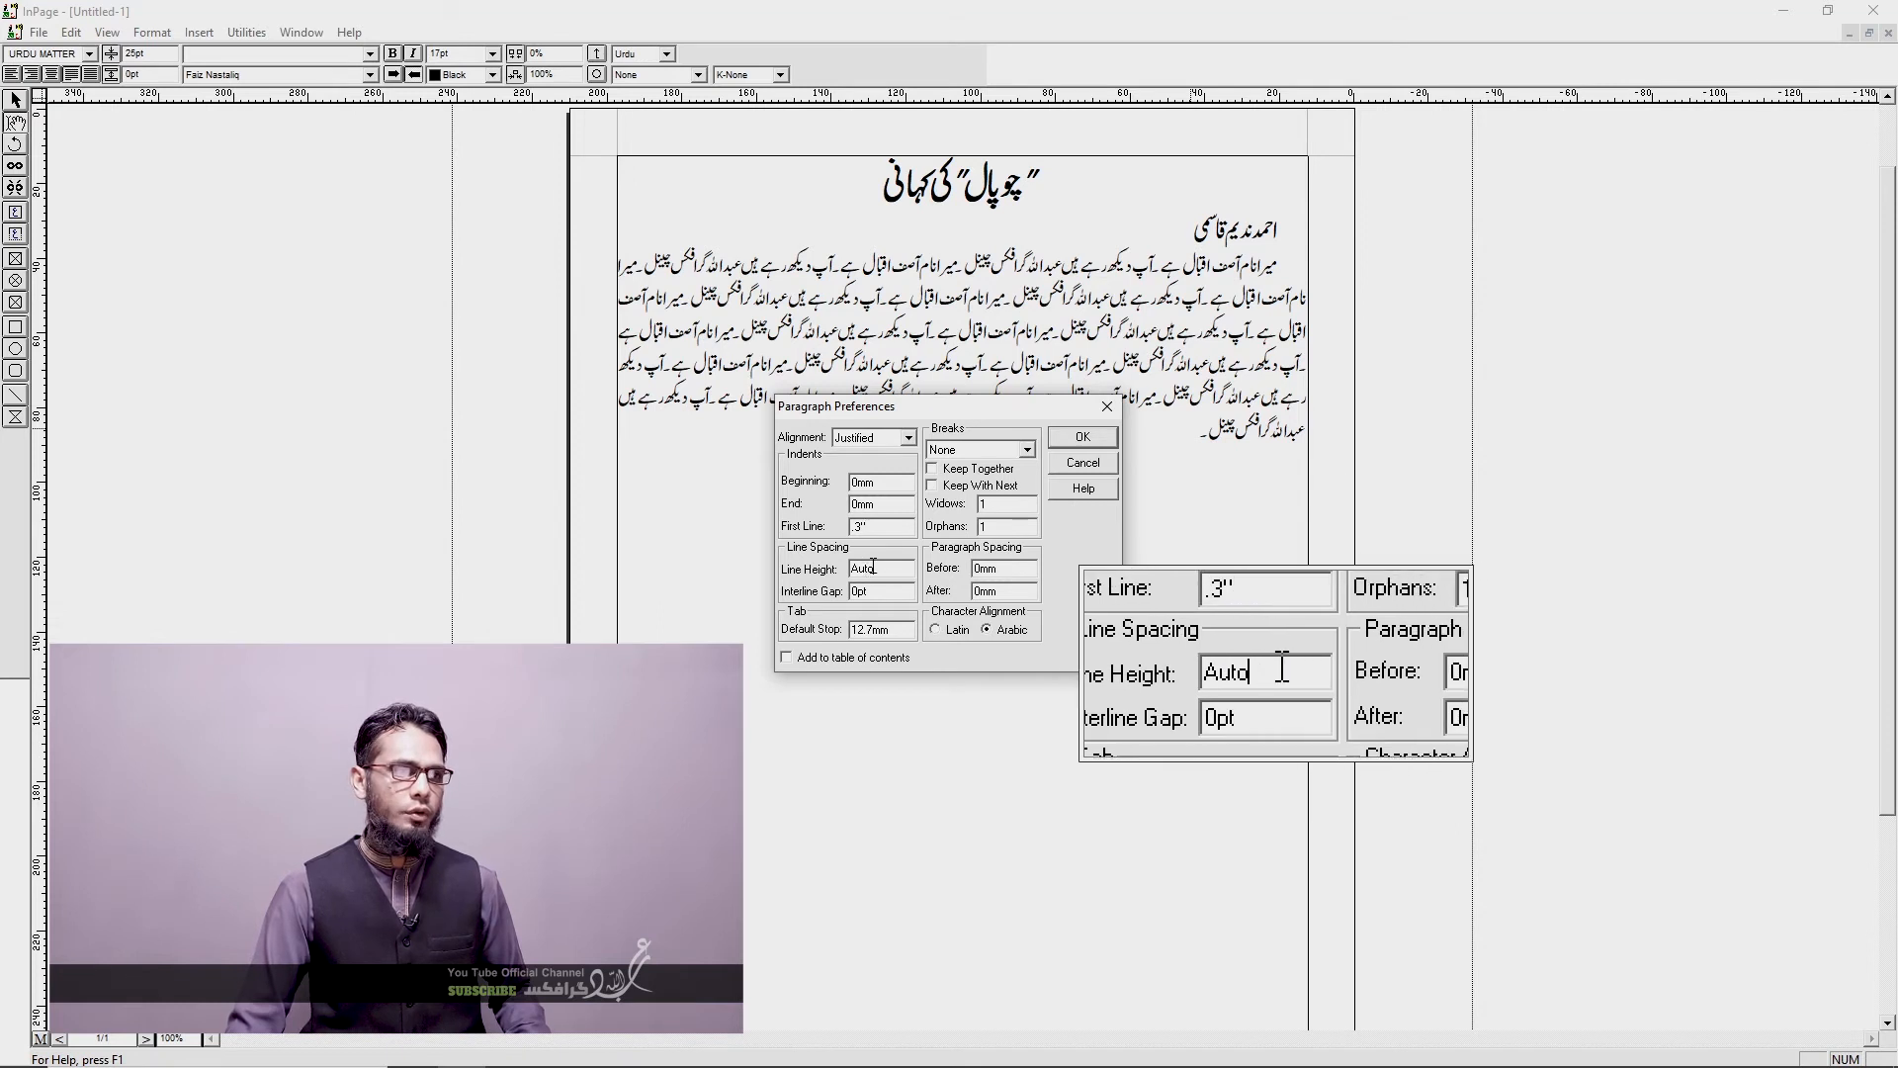
double_click(876, 570)
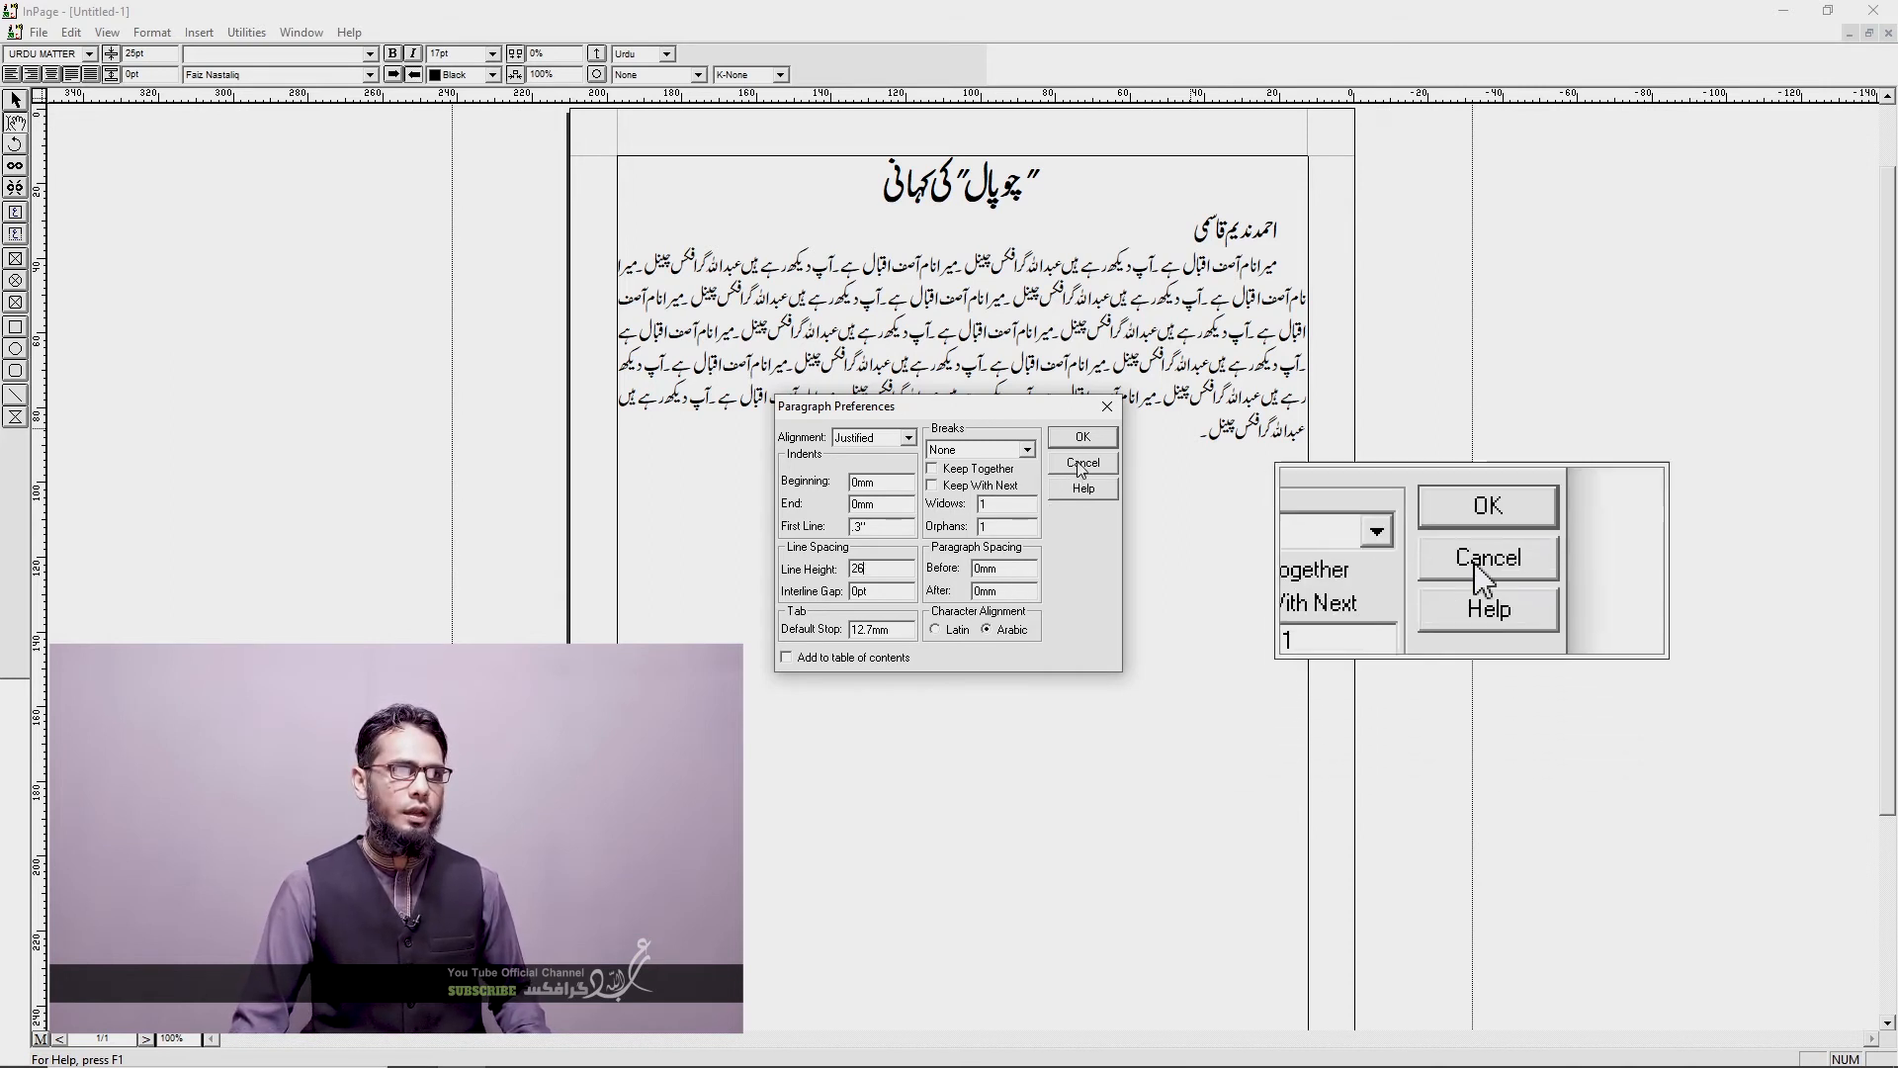
click(1083, 438)
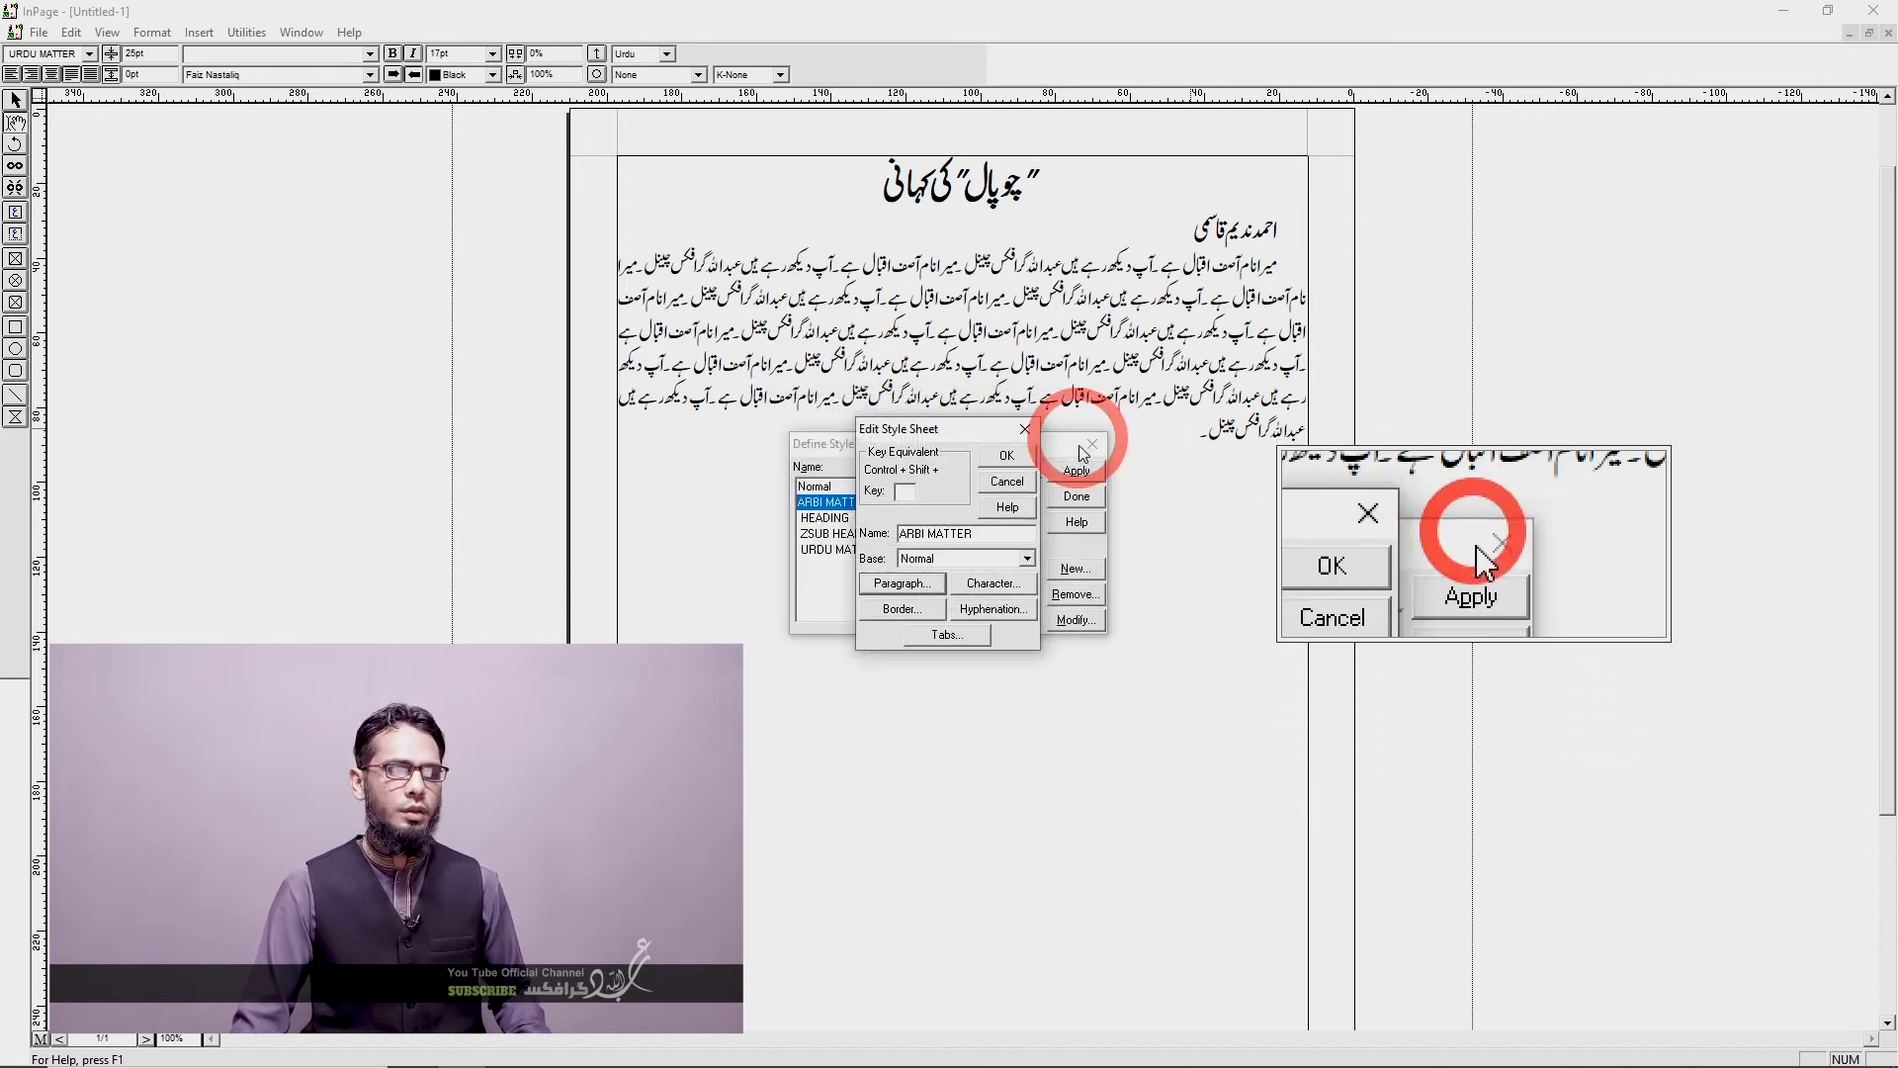
click(1007, 456)
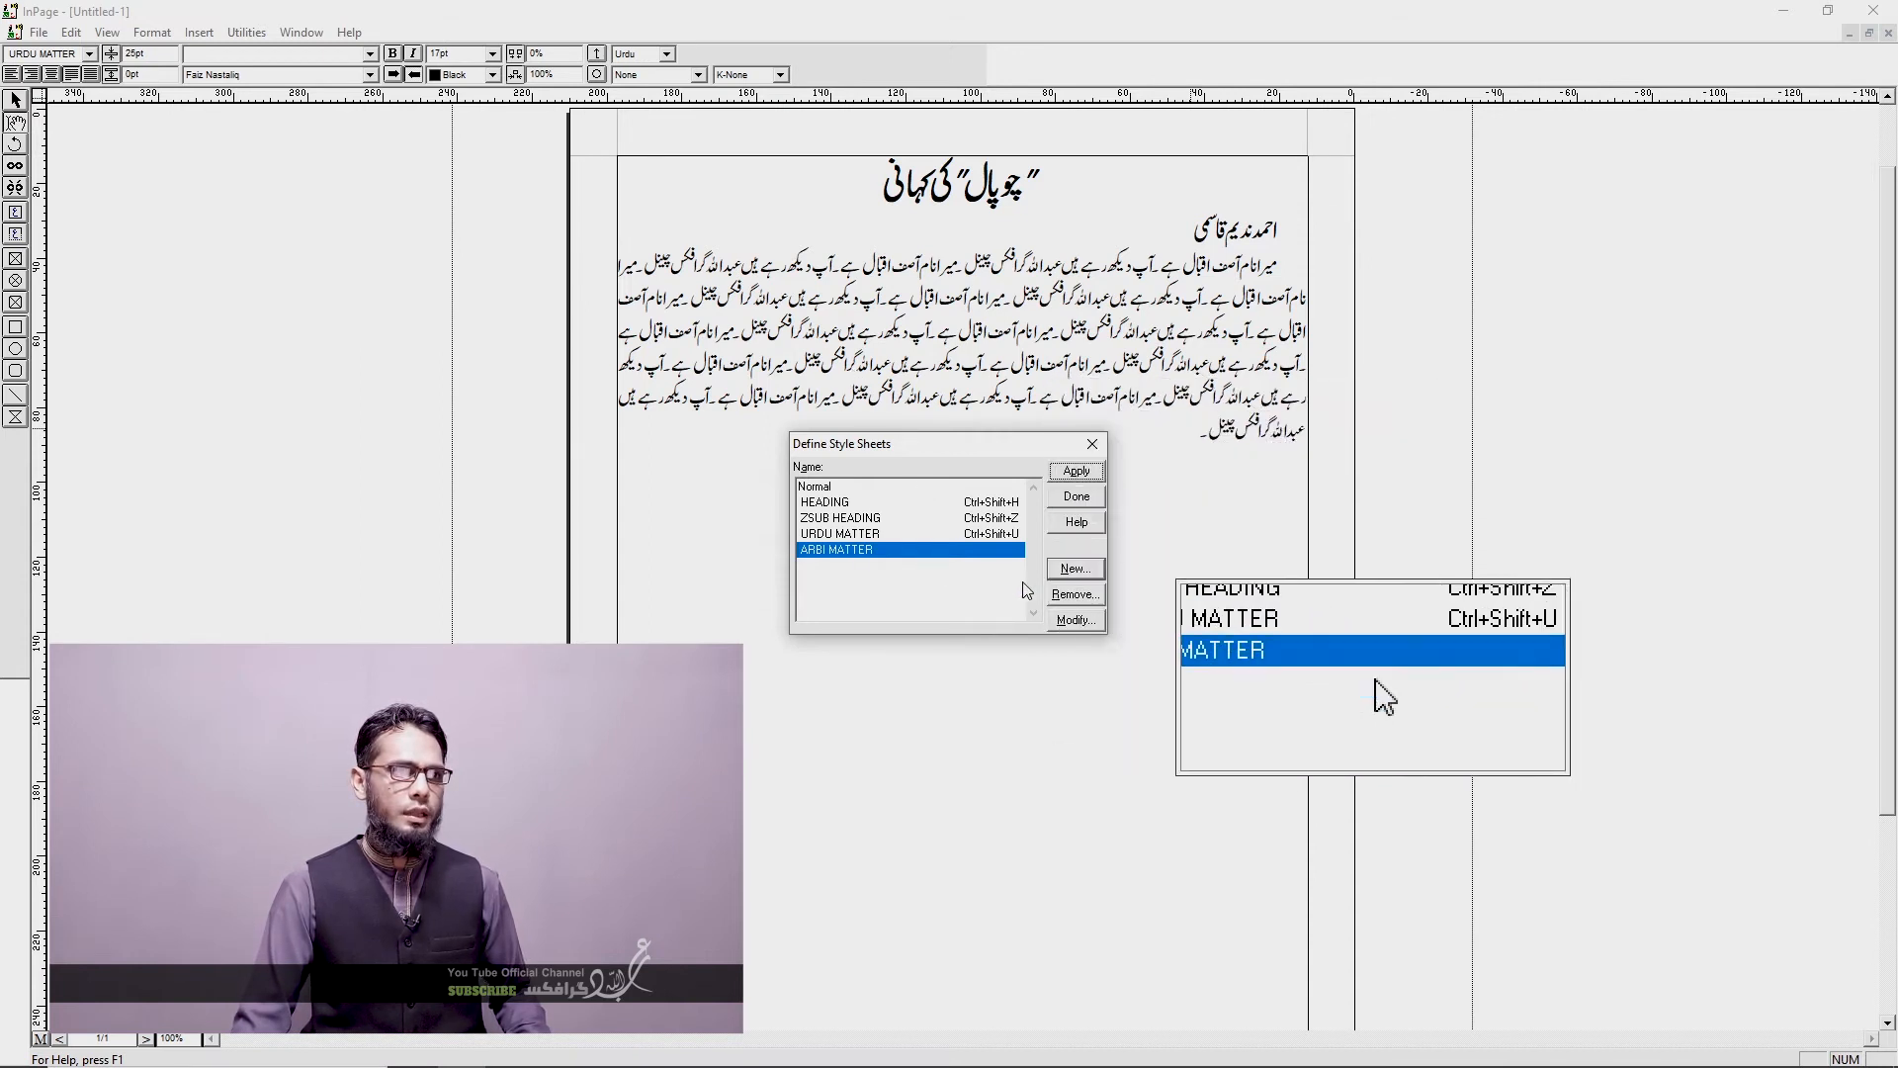
Step: Assign a as the ARBI MATTER style's key equivalent and finish defining the style sheets
click(1077, 496)
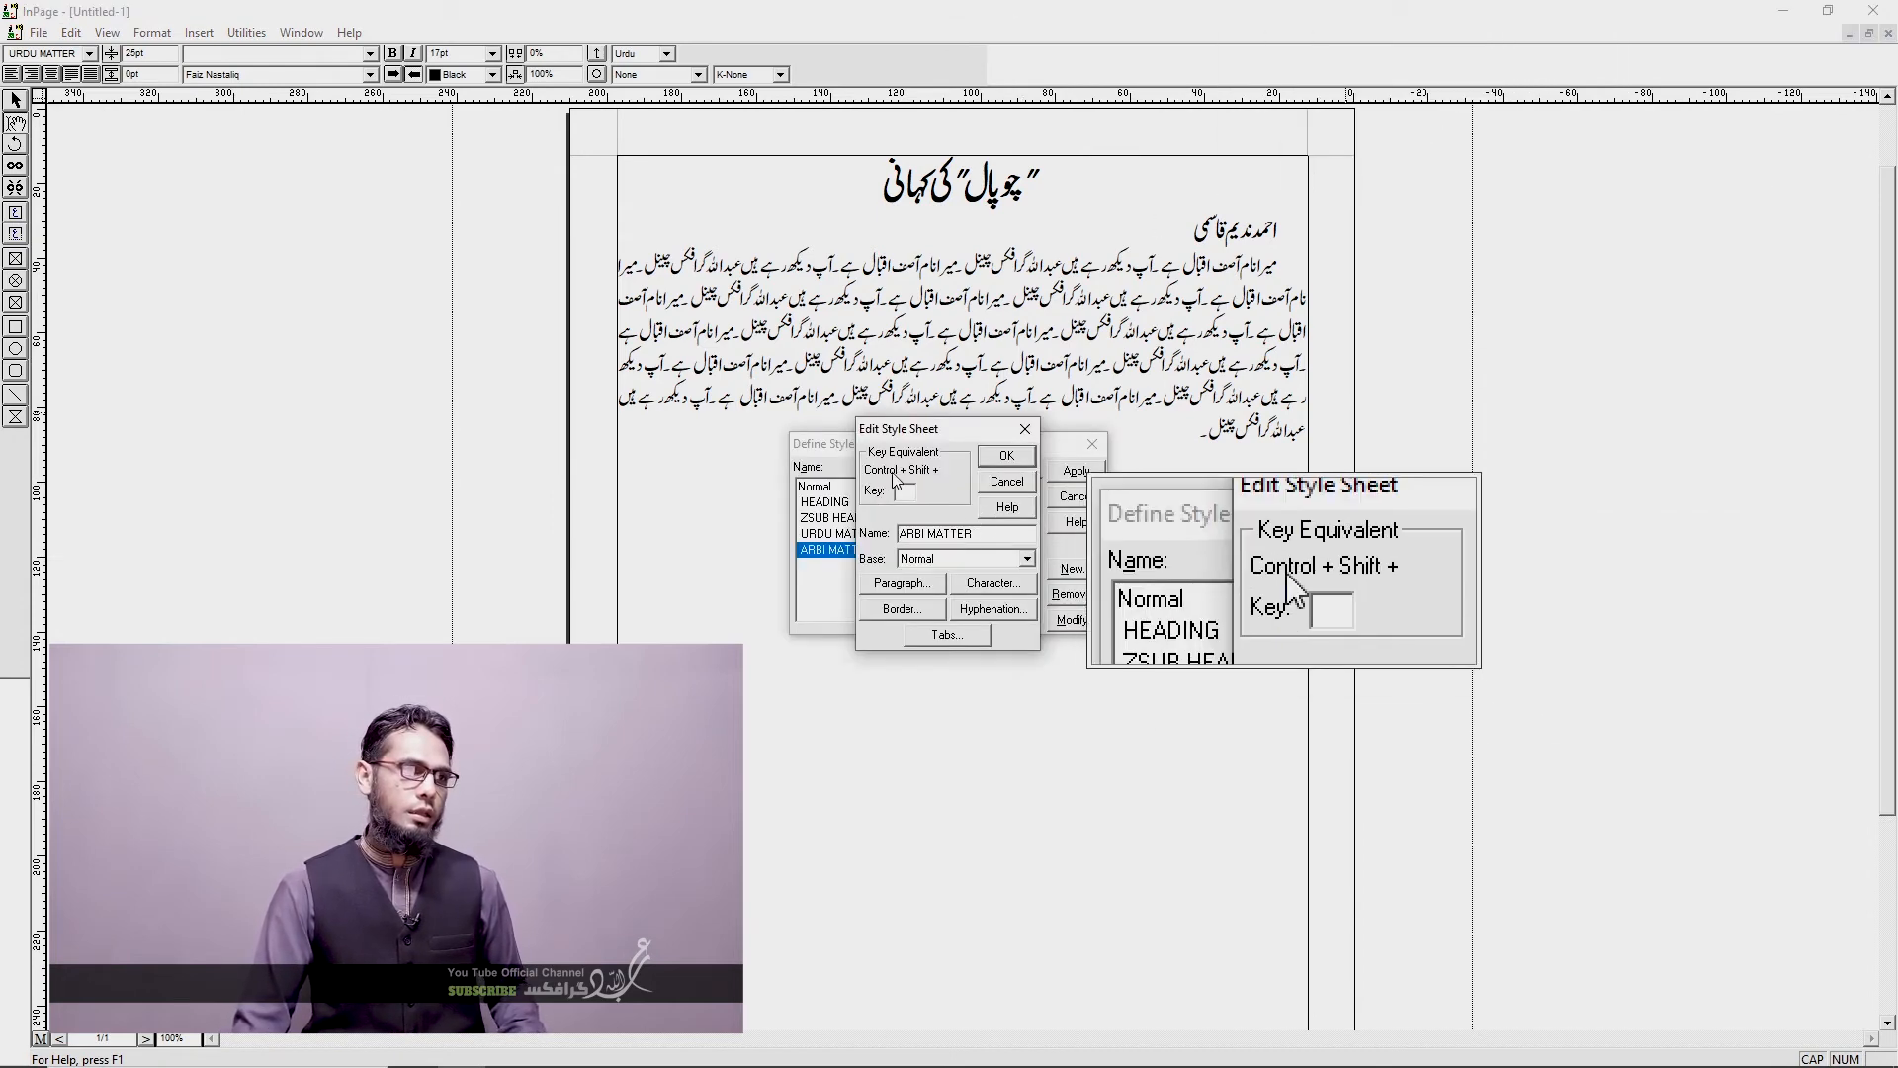
click(902, 494)
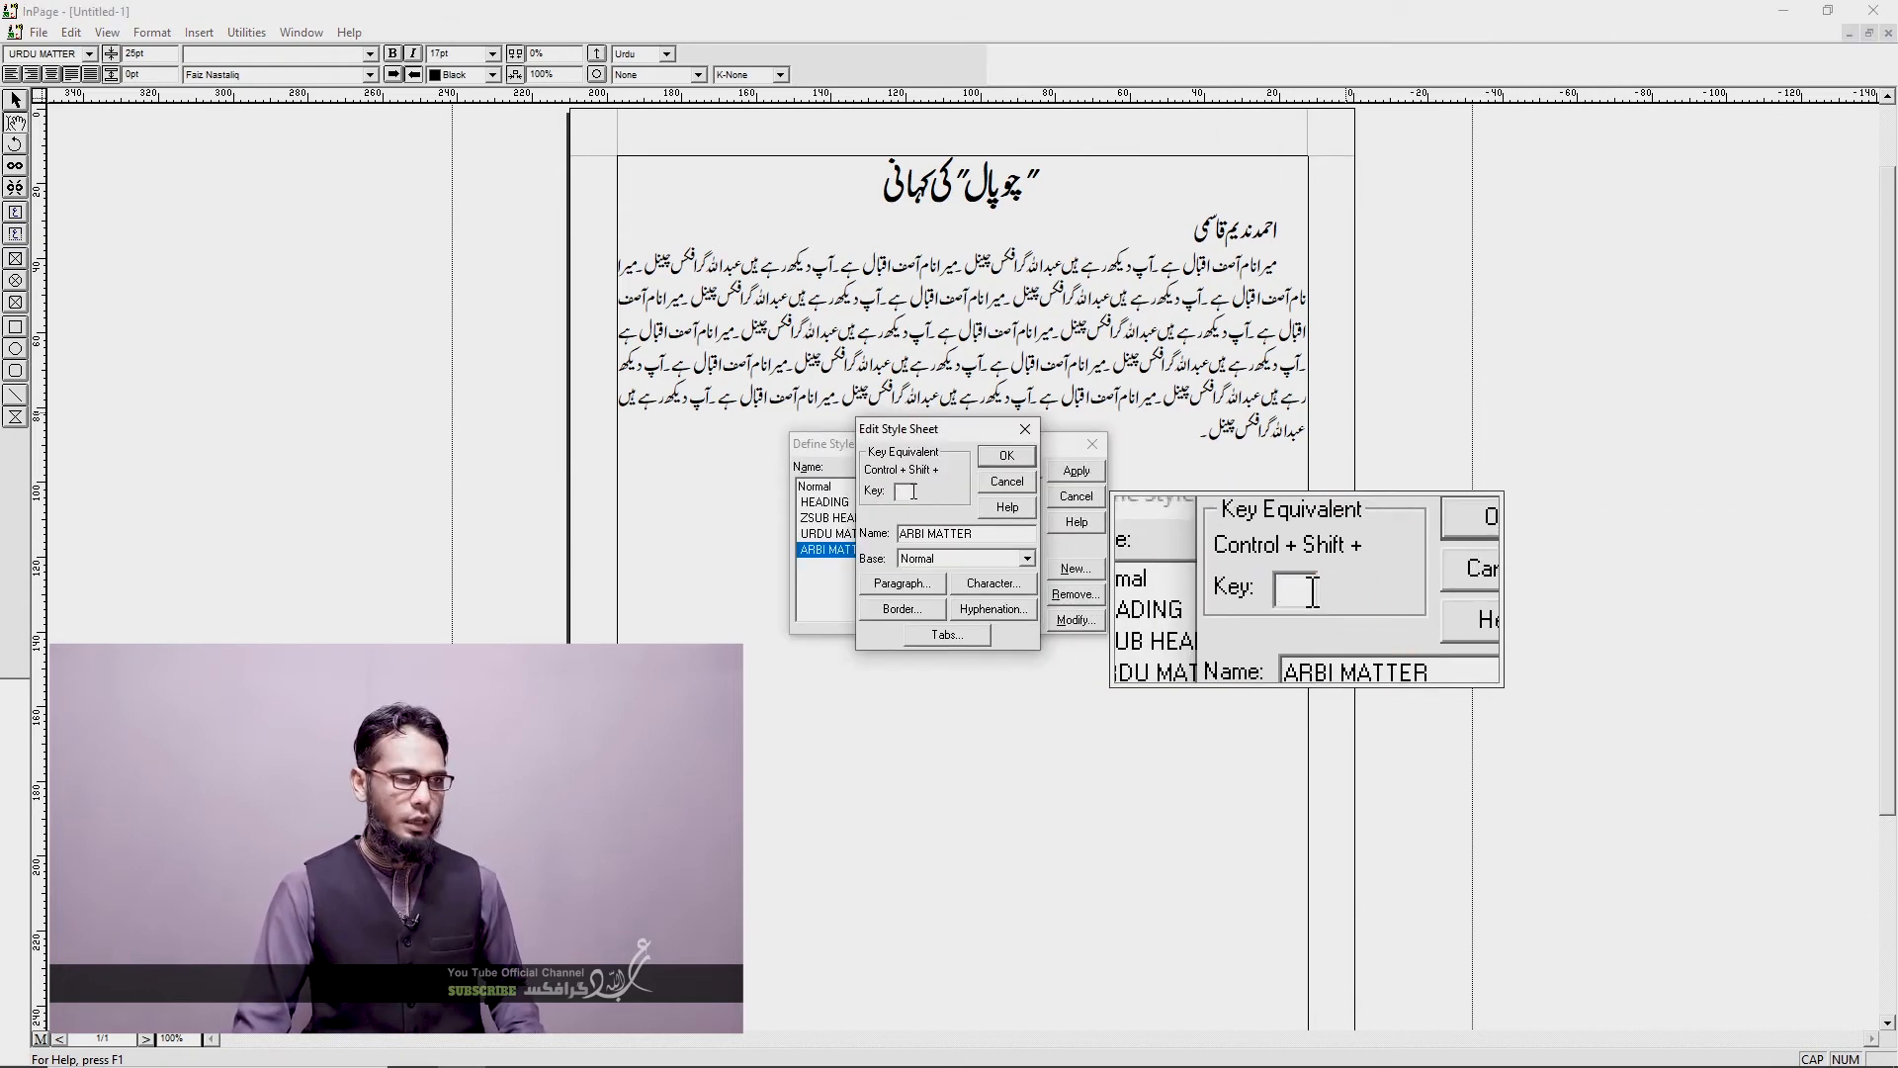
text(a)
click(1022, 458)
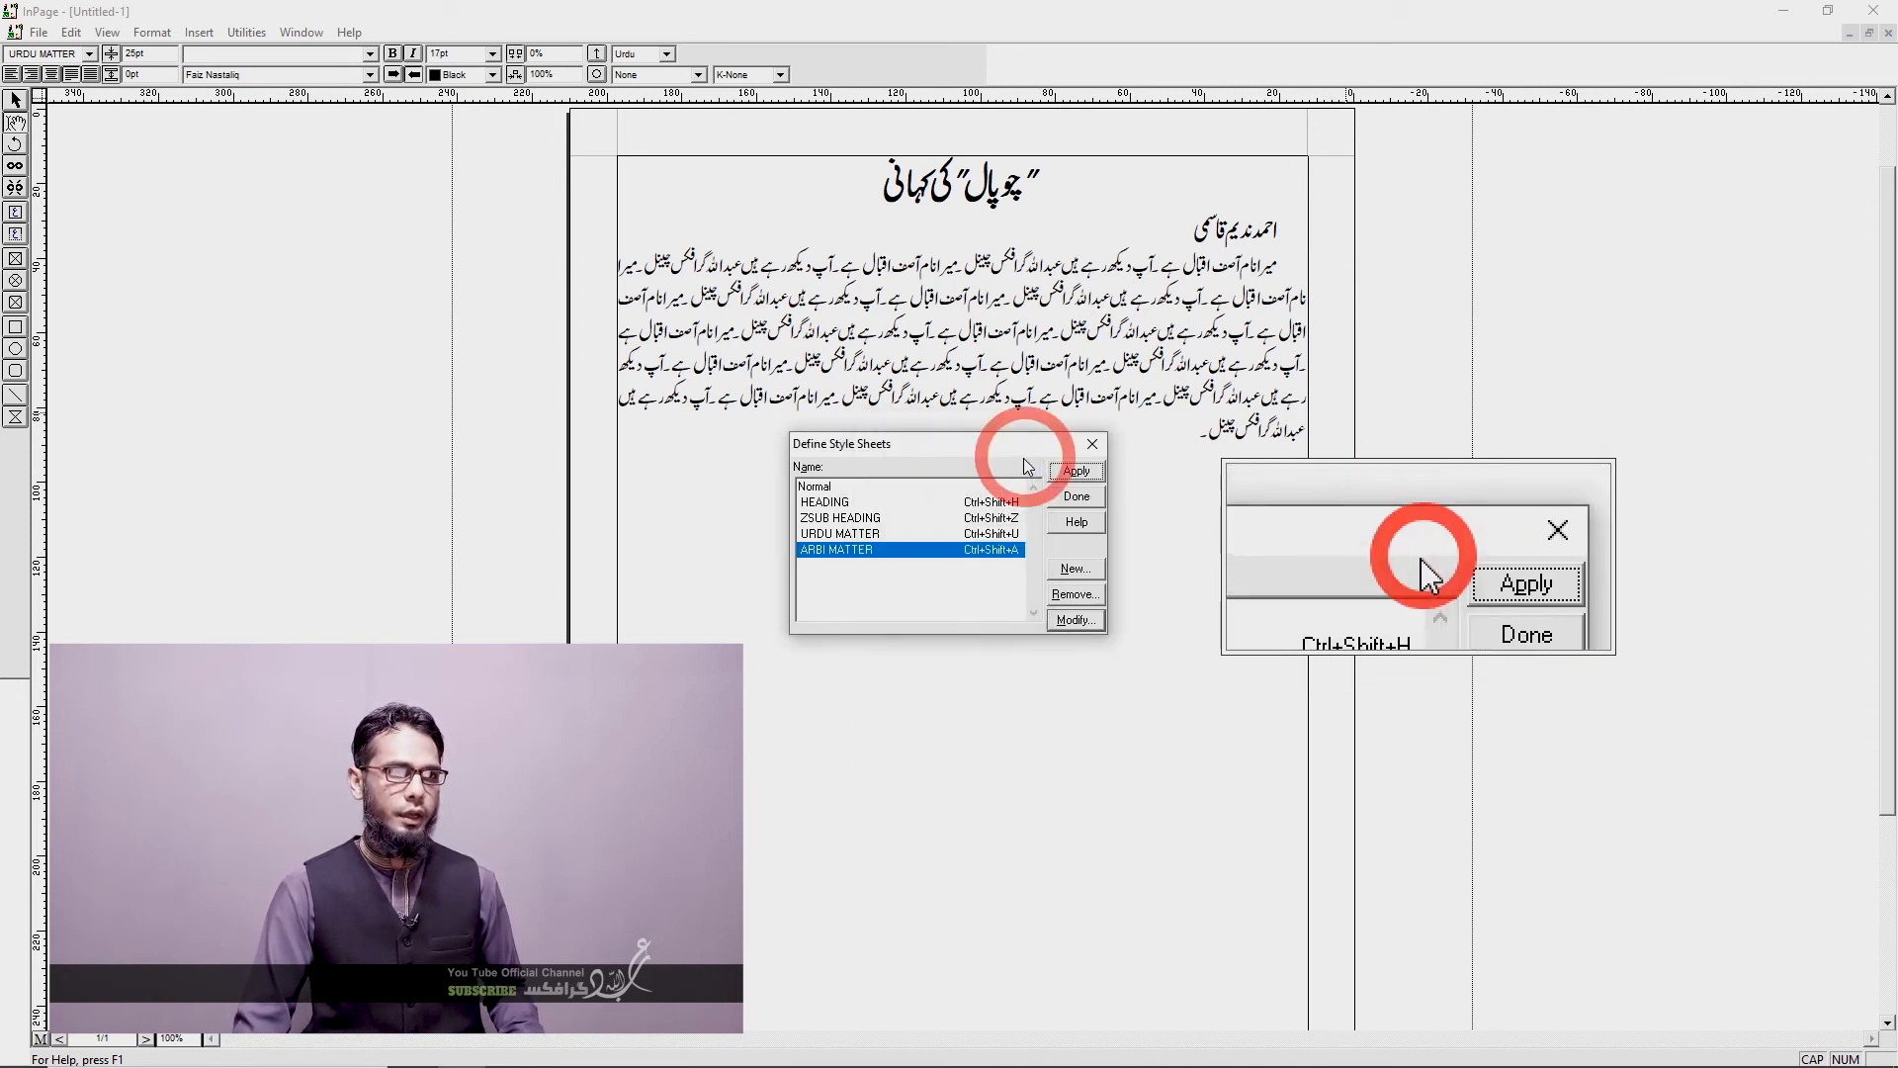
click(1077, 495)
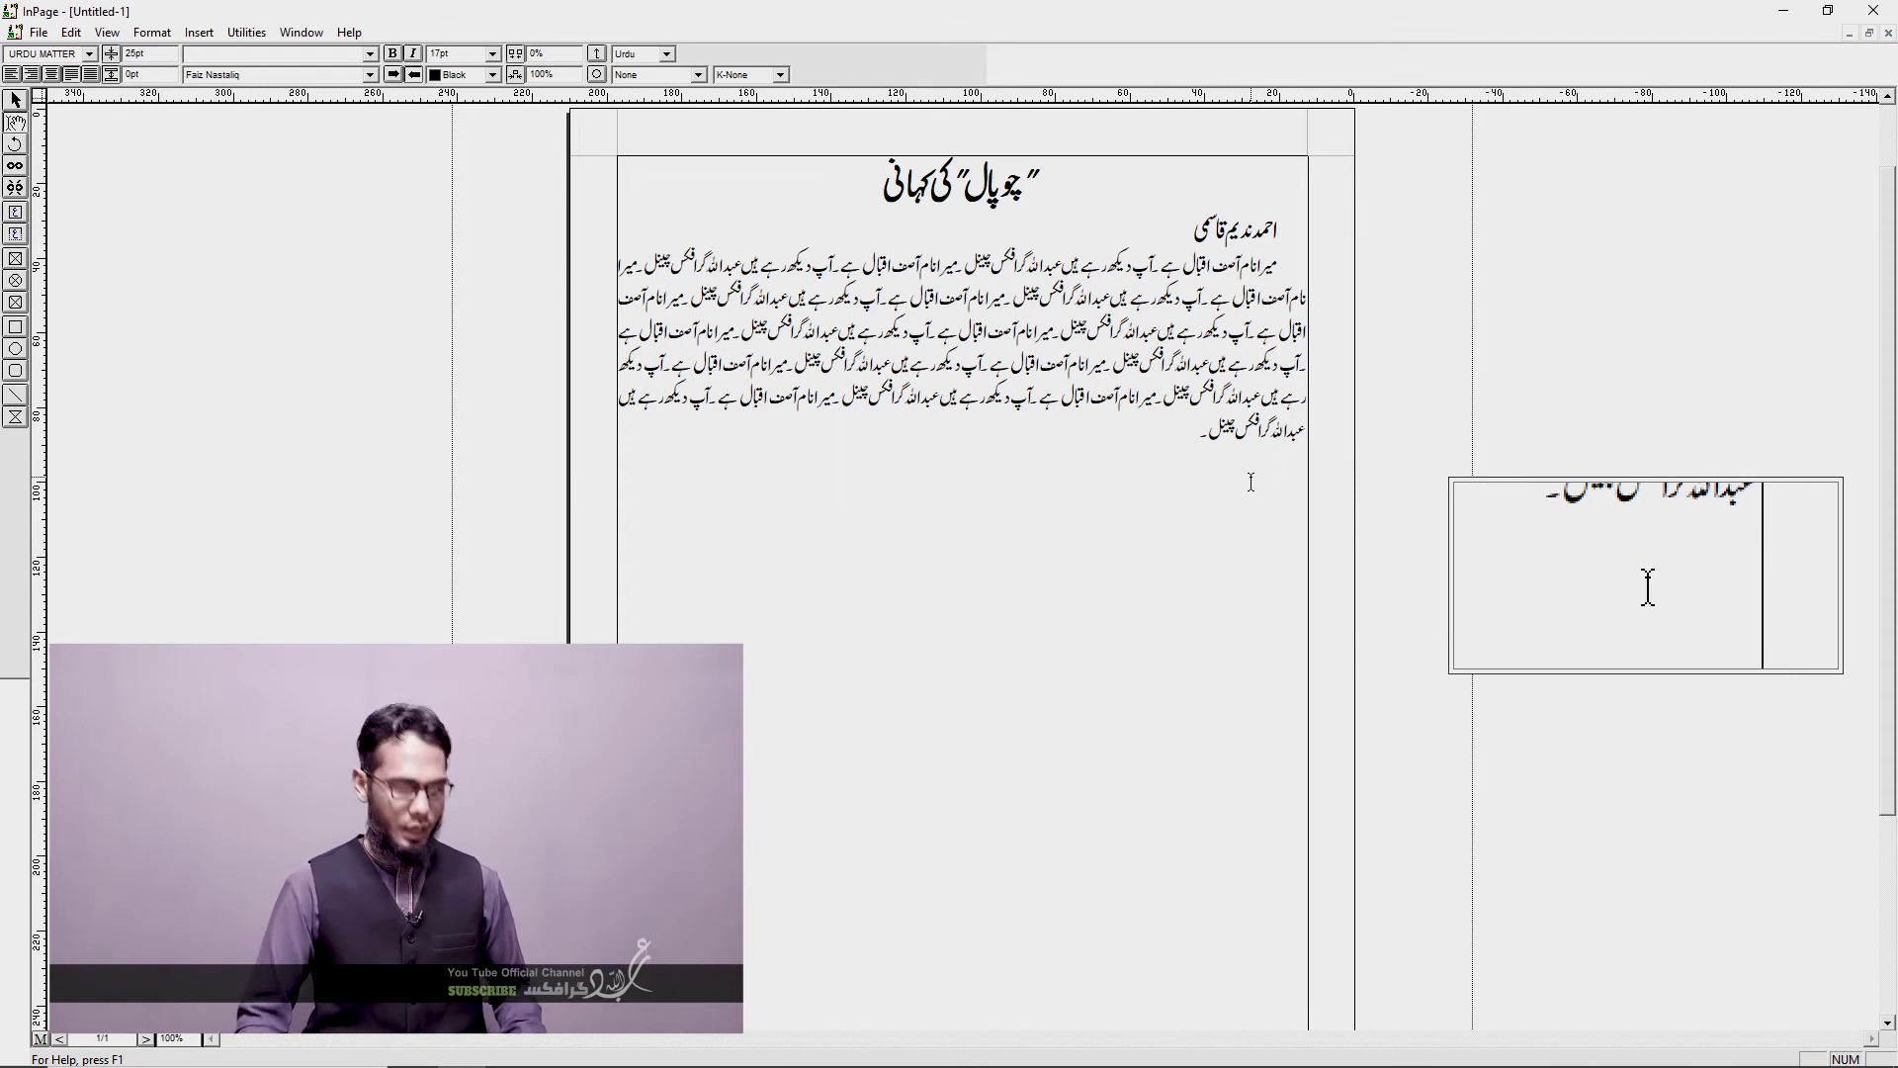
Step: Write "ما كان محمد أبا أحد من رجالكم ولكن رسول الله وخاتم النبيين" below the Urdu paragraph in the ARBI MATTER style and copy it
key(ctrl+shift+a)
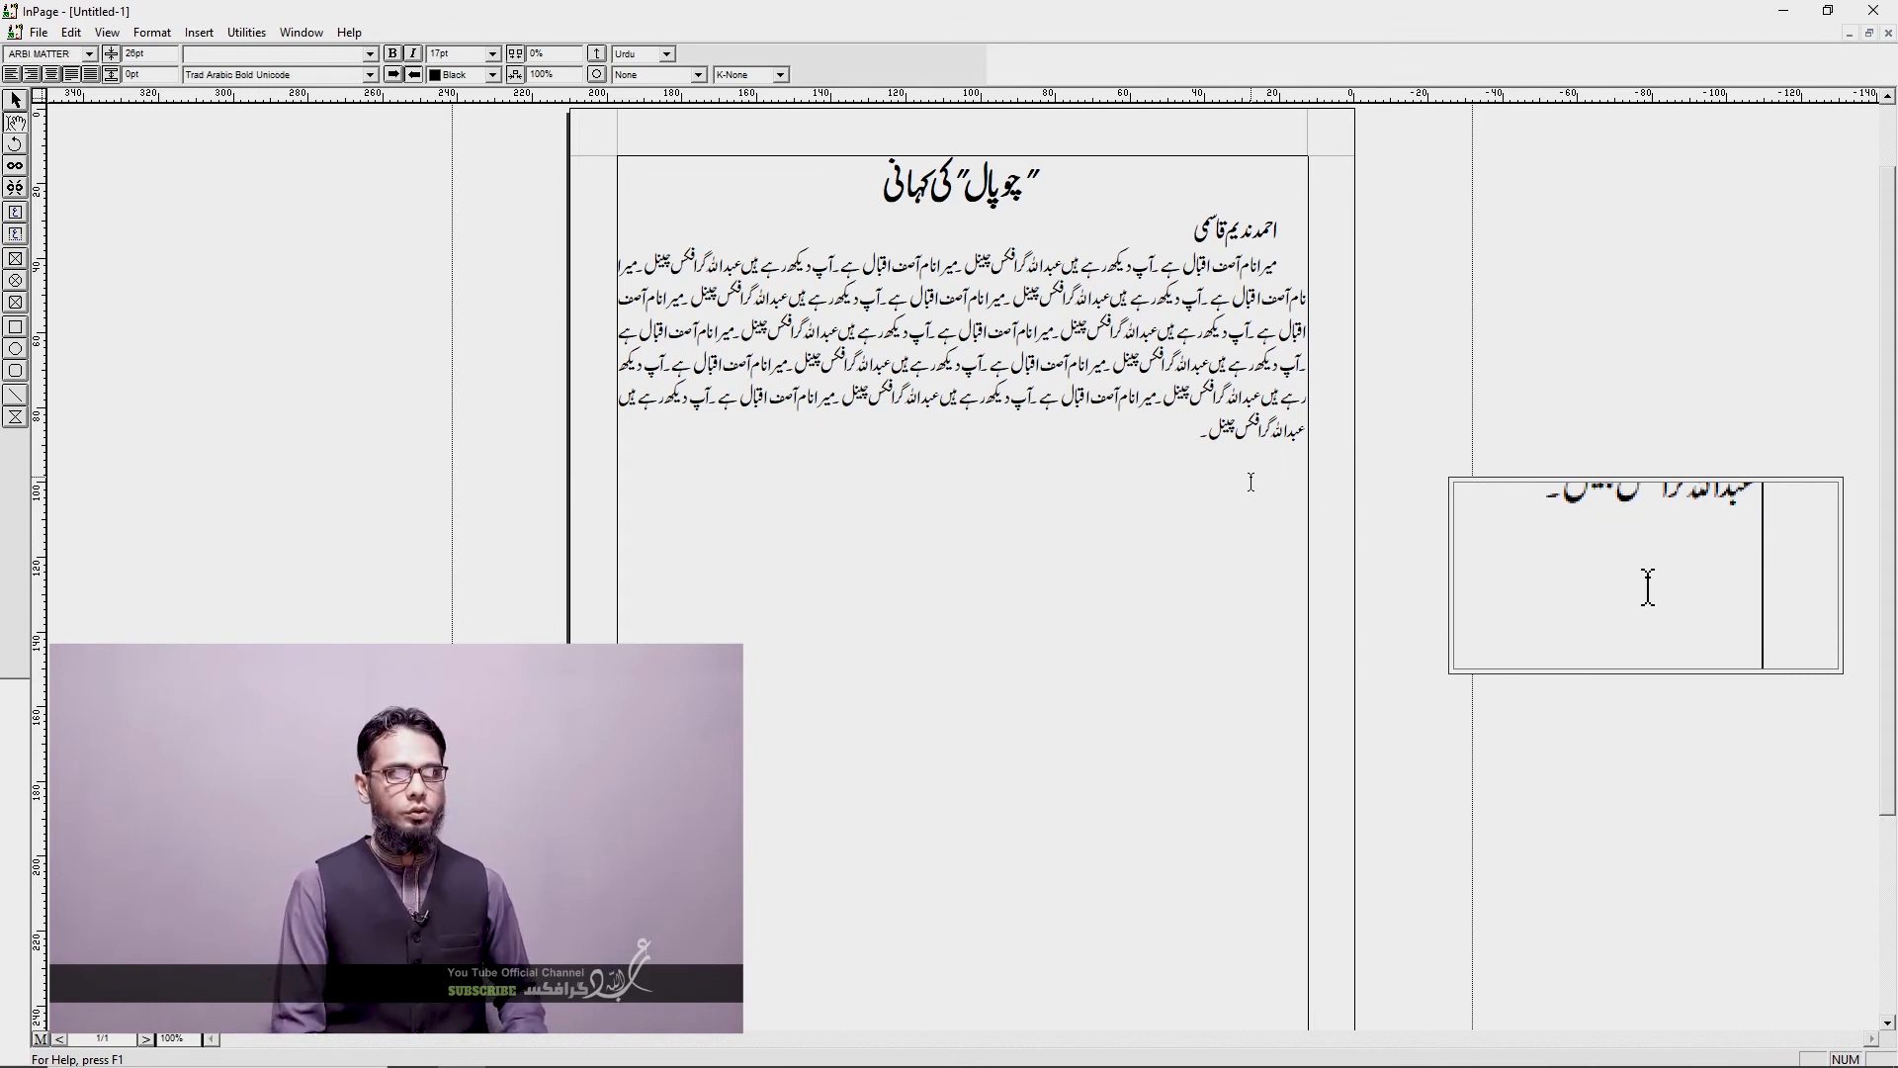
text(ما كان محمد أبا أحد من رجالكم ولكن رسول الله وخاتم النبيين)
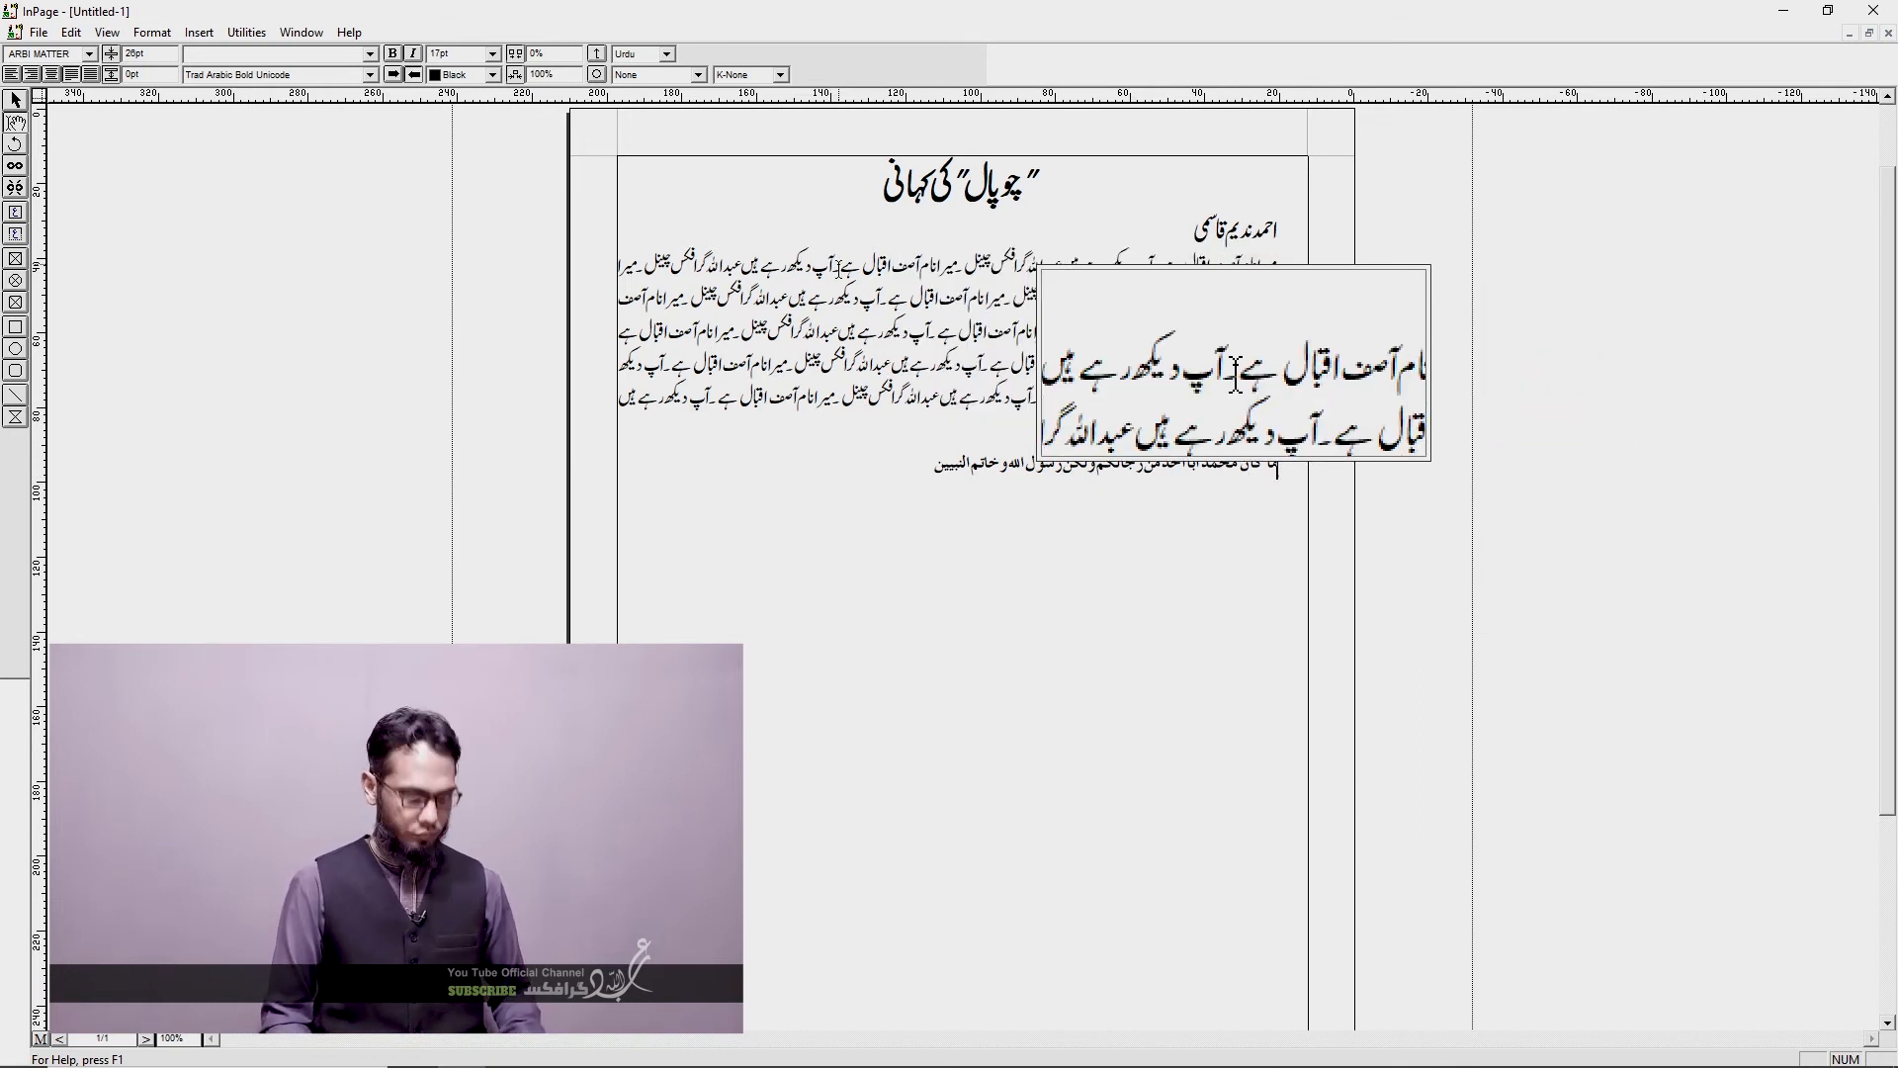
key(shift+End)
key(End)
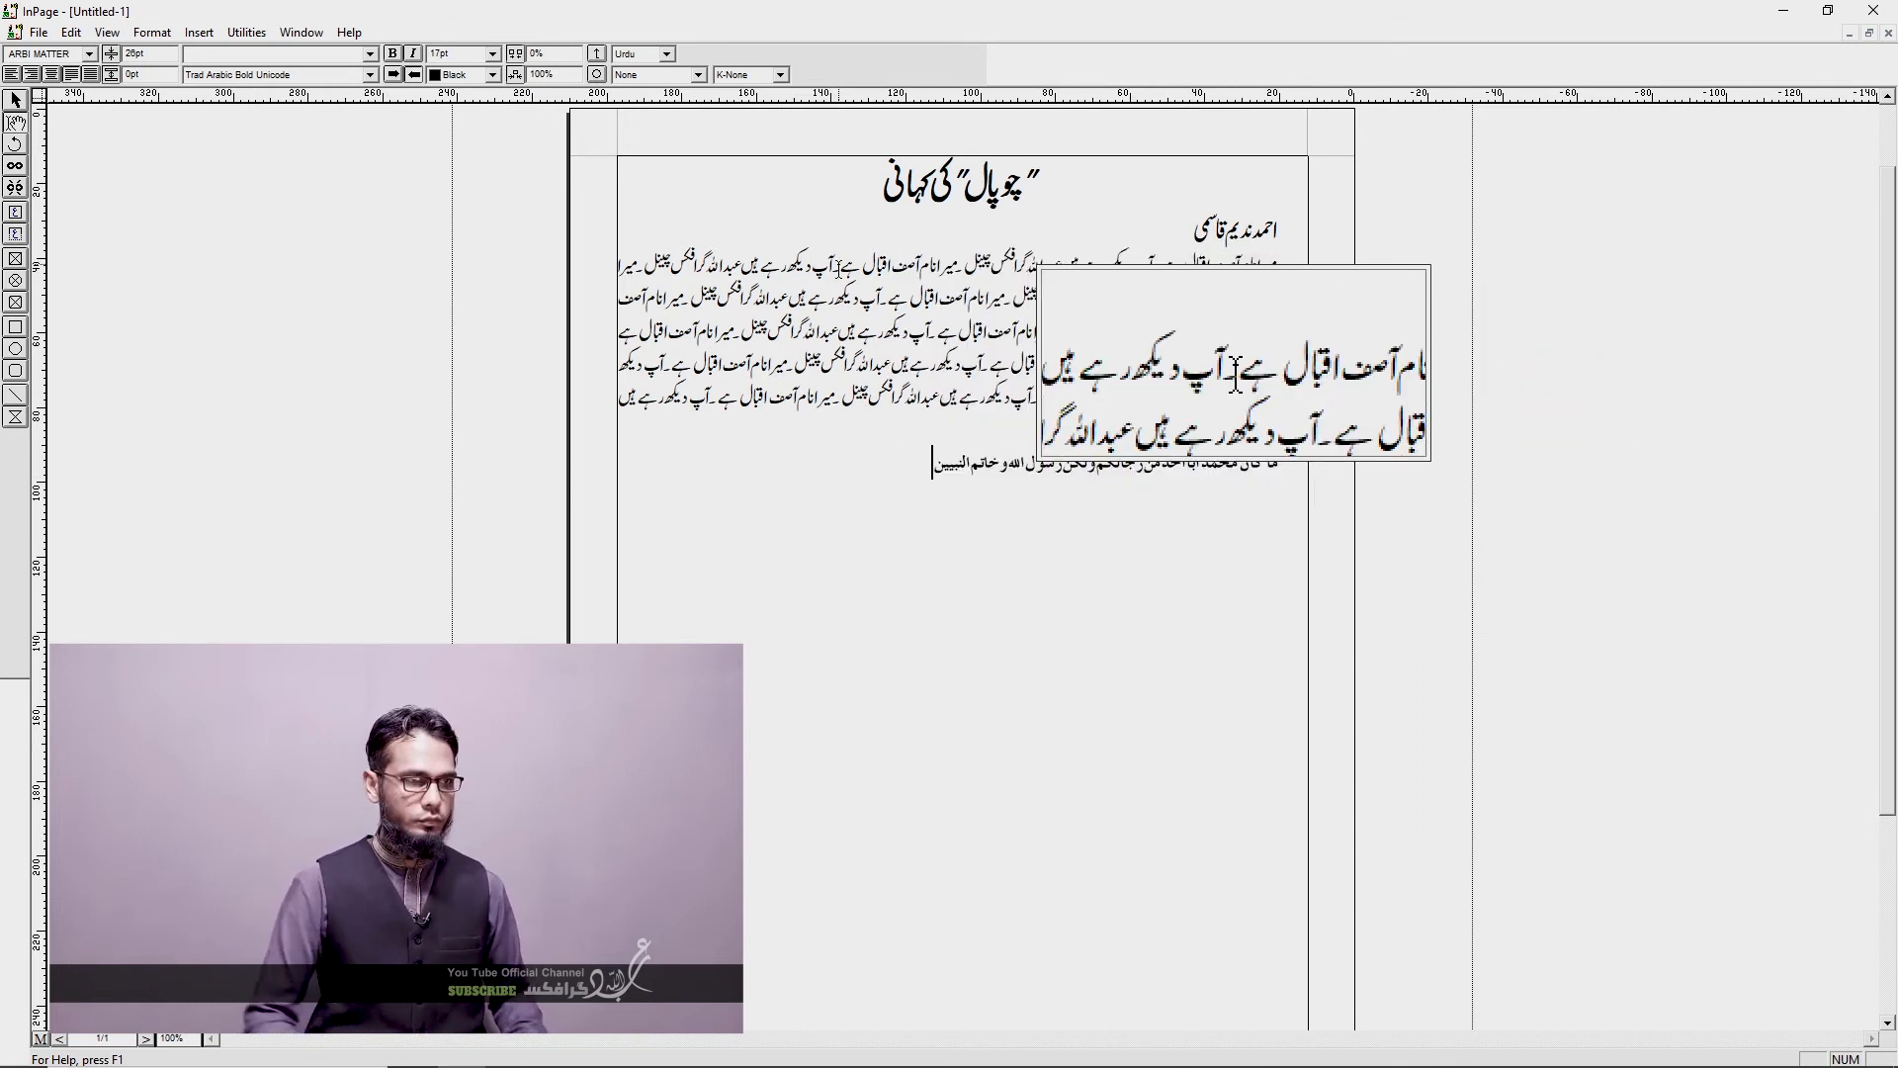
Step: Repeat the copied Arabic sentence after itself to extend the paragraph over several lines
key(ctrl+v)
key(ctrl+v)
key(ctrl+v)
key(ctrl+v)
key(ctrl+v)
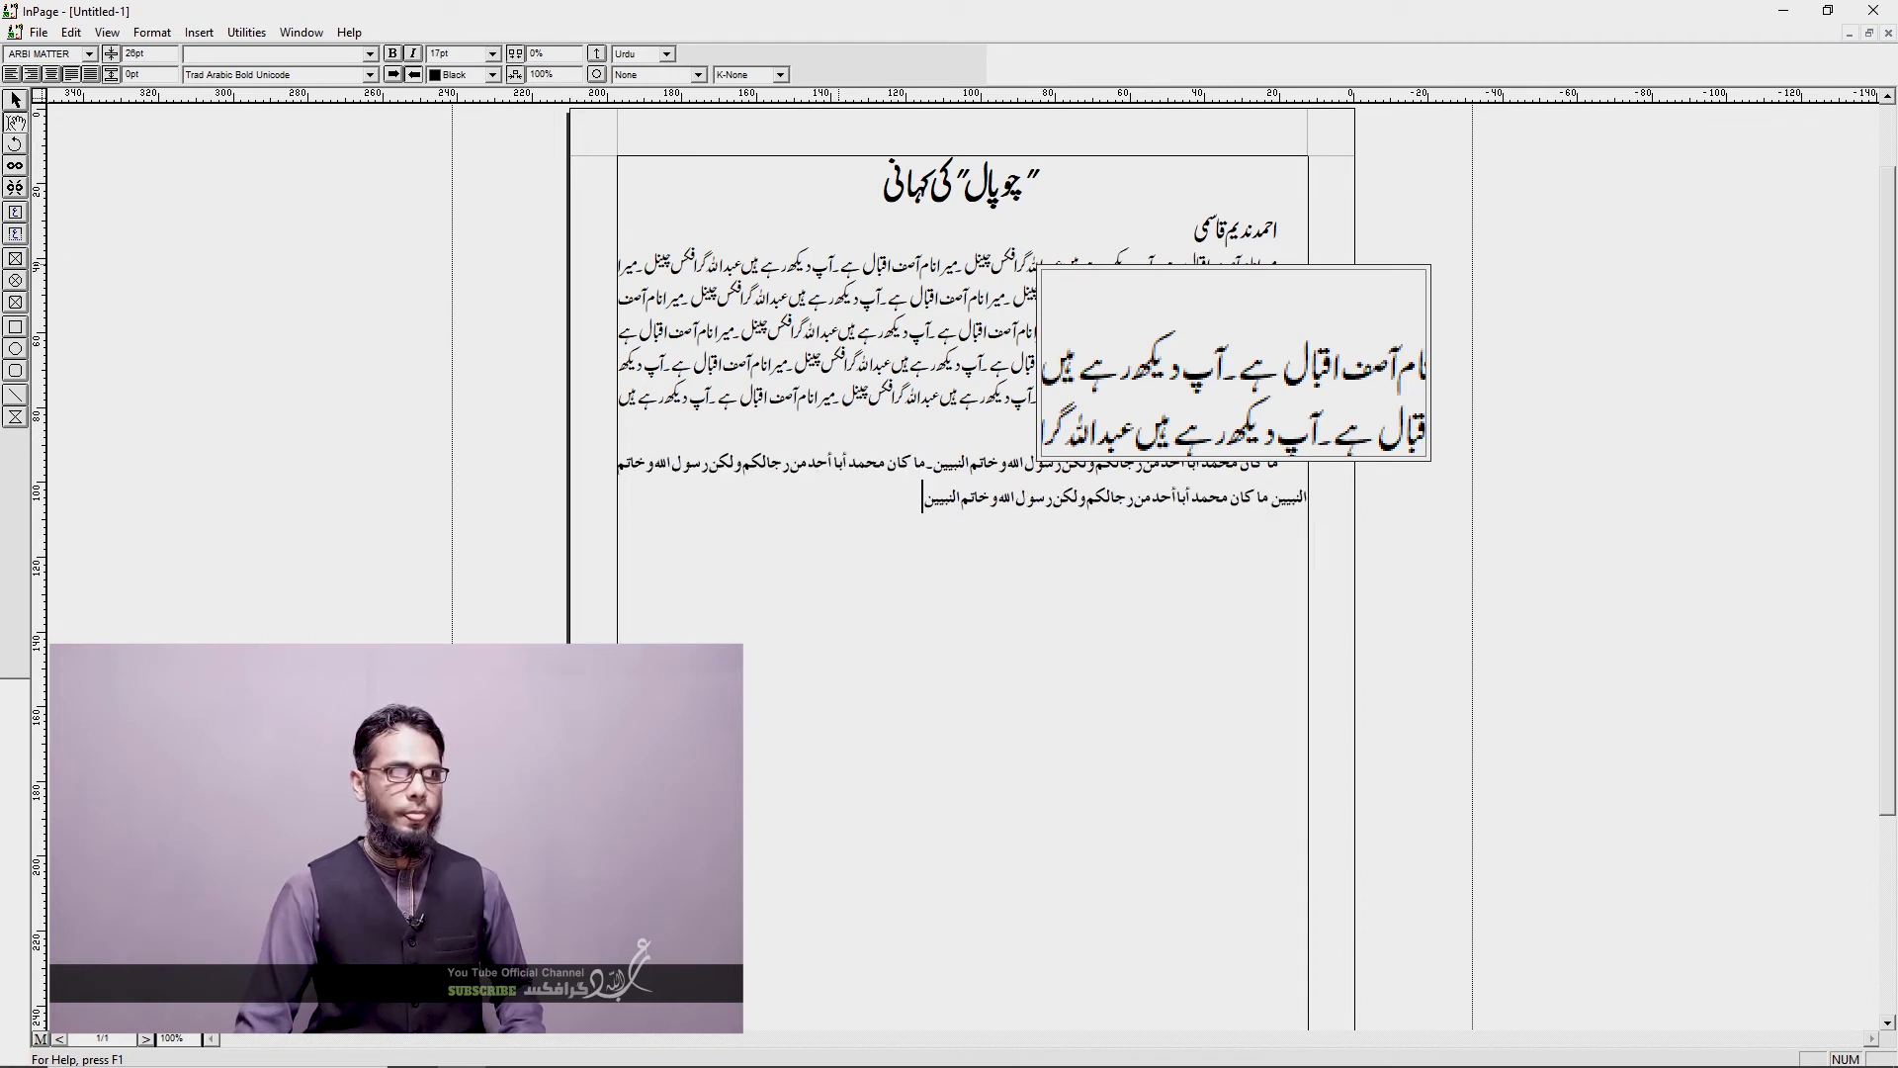
text(ما كان محمد أبا أحد من رجالكم ولكن رسول الله وخاتم النبيين)
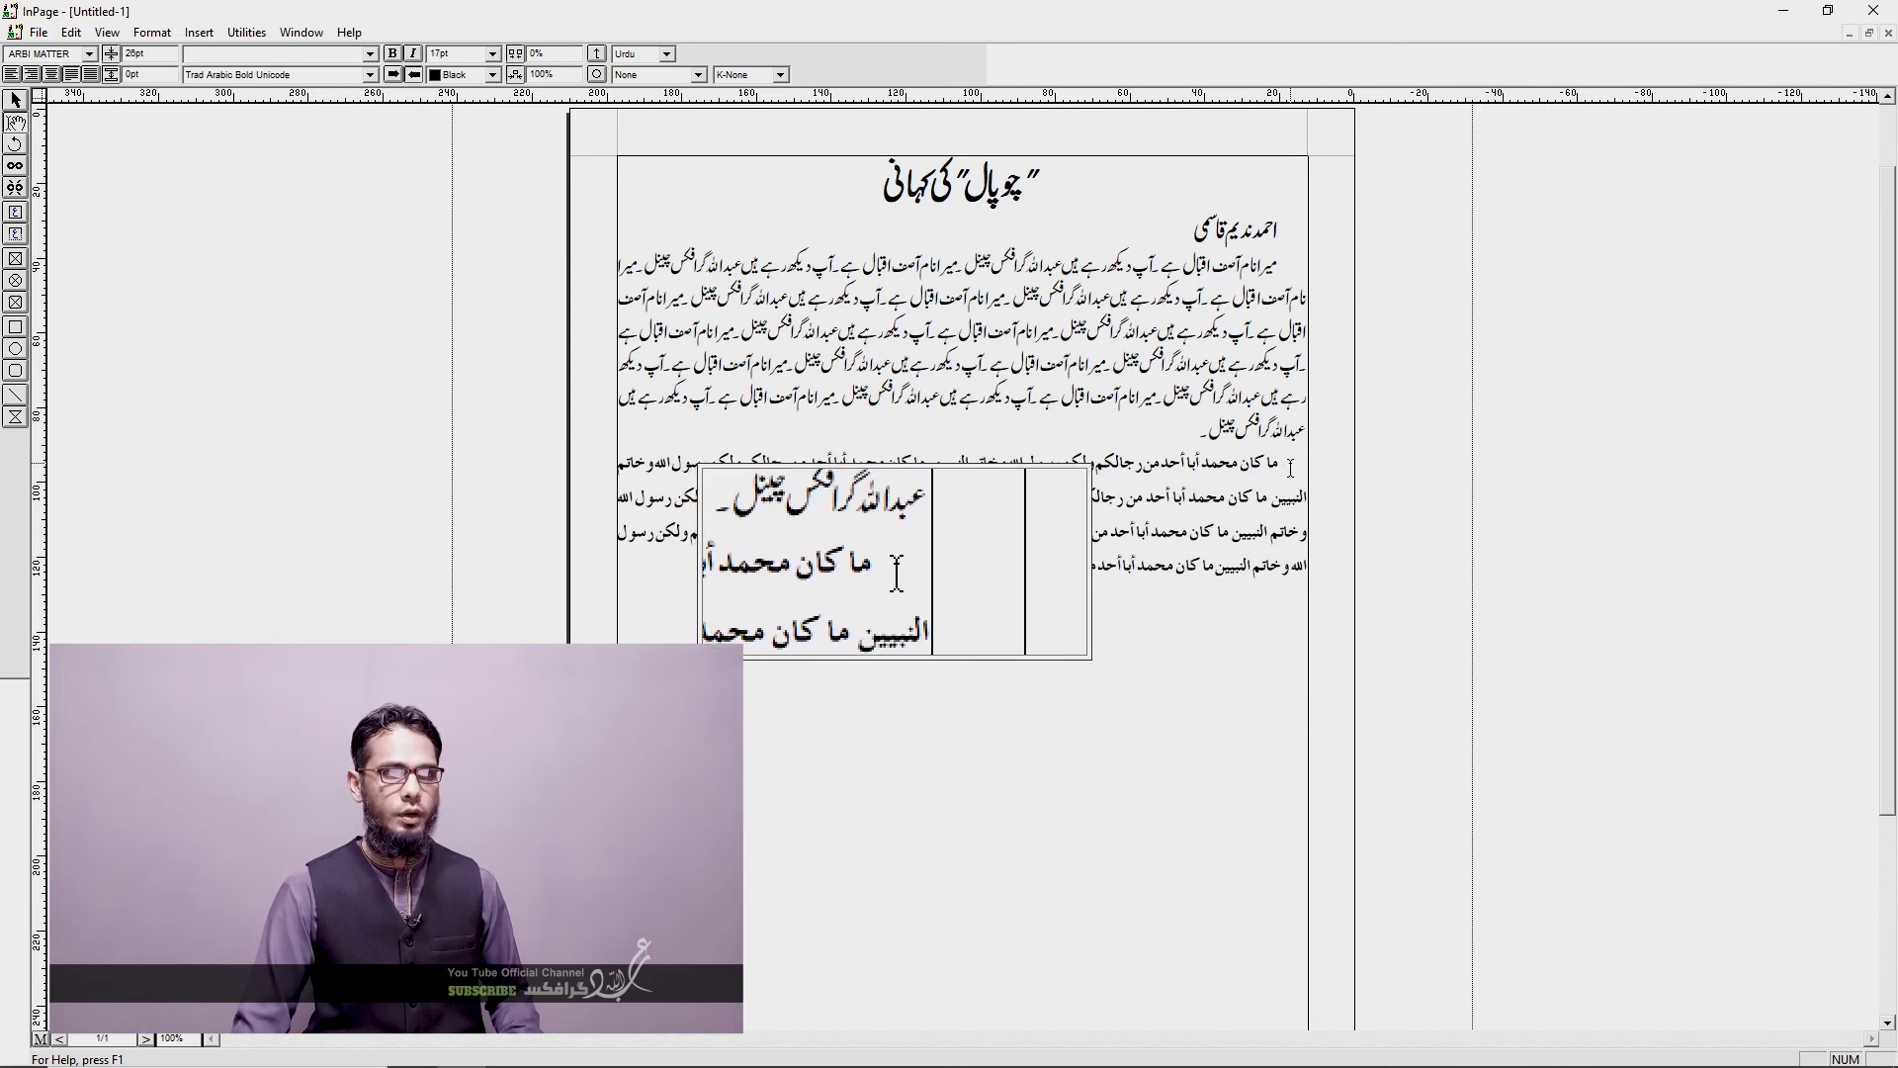
drag(1287, 466, 1017, 531)
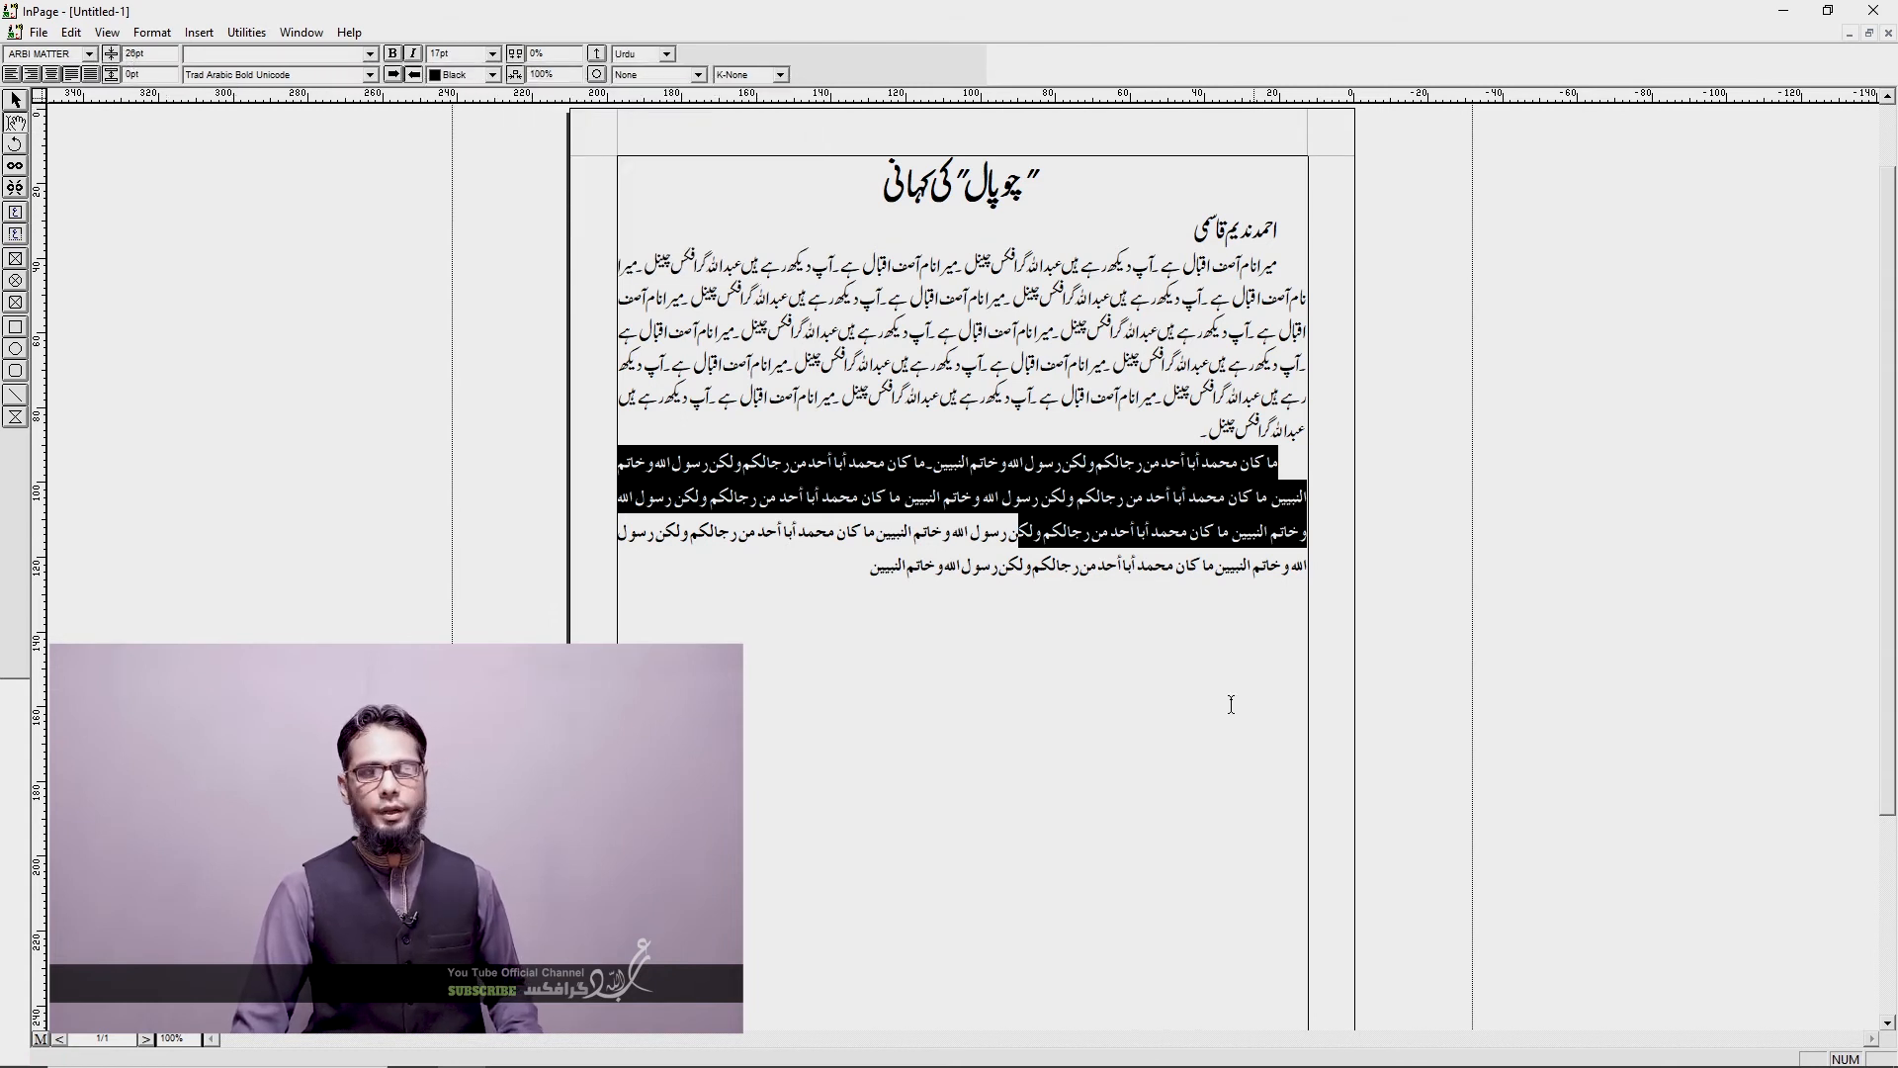
Step: Start a new line below the Arabic paragraph and create a new style sheet named IQTABAS
click(1137, 638)
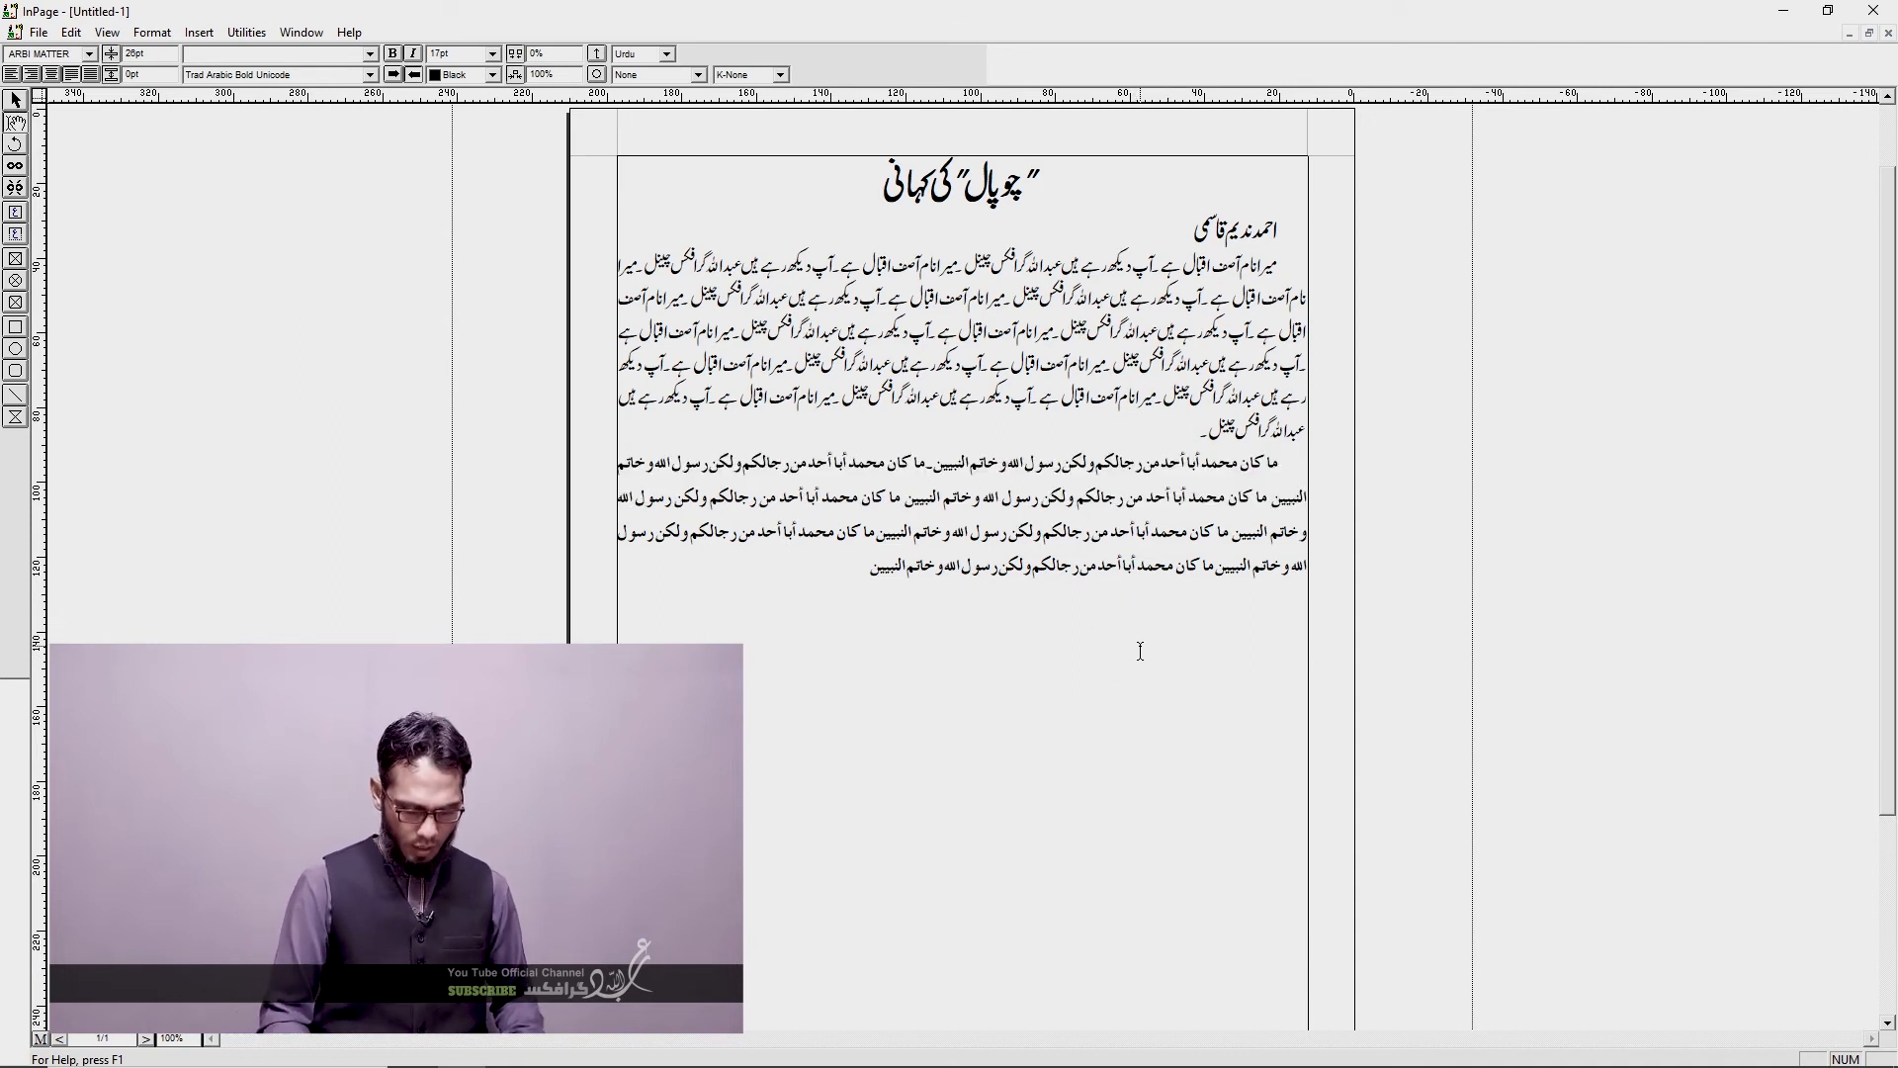
key(Return)
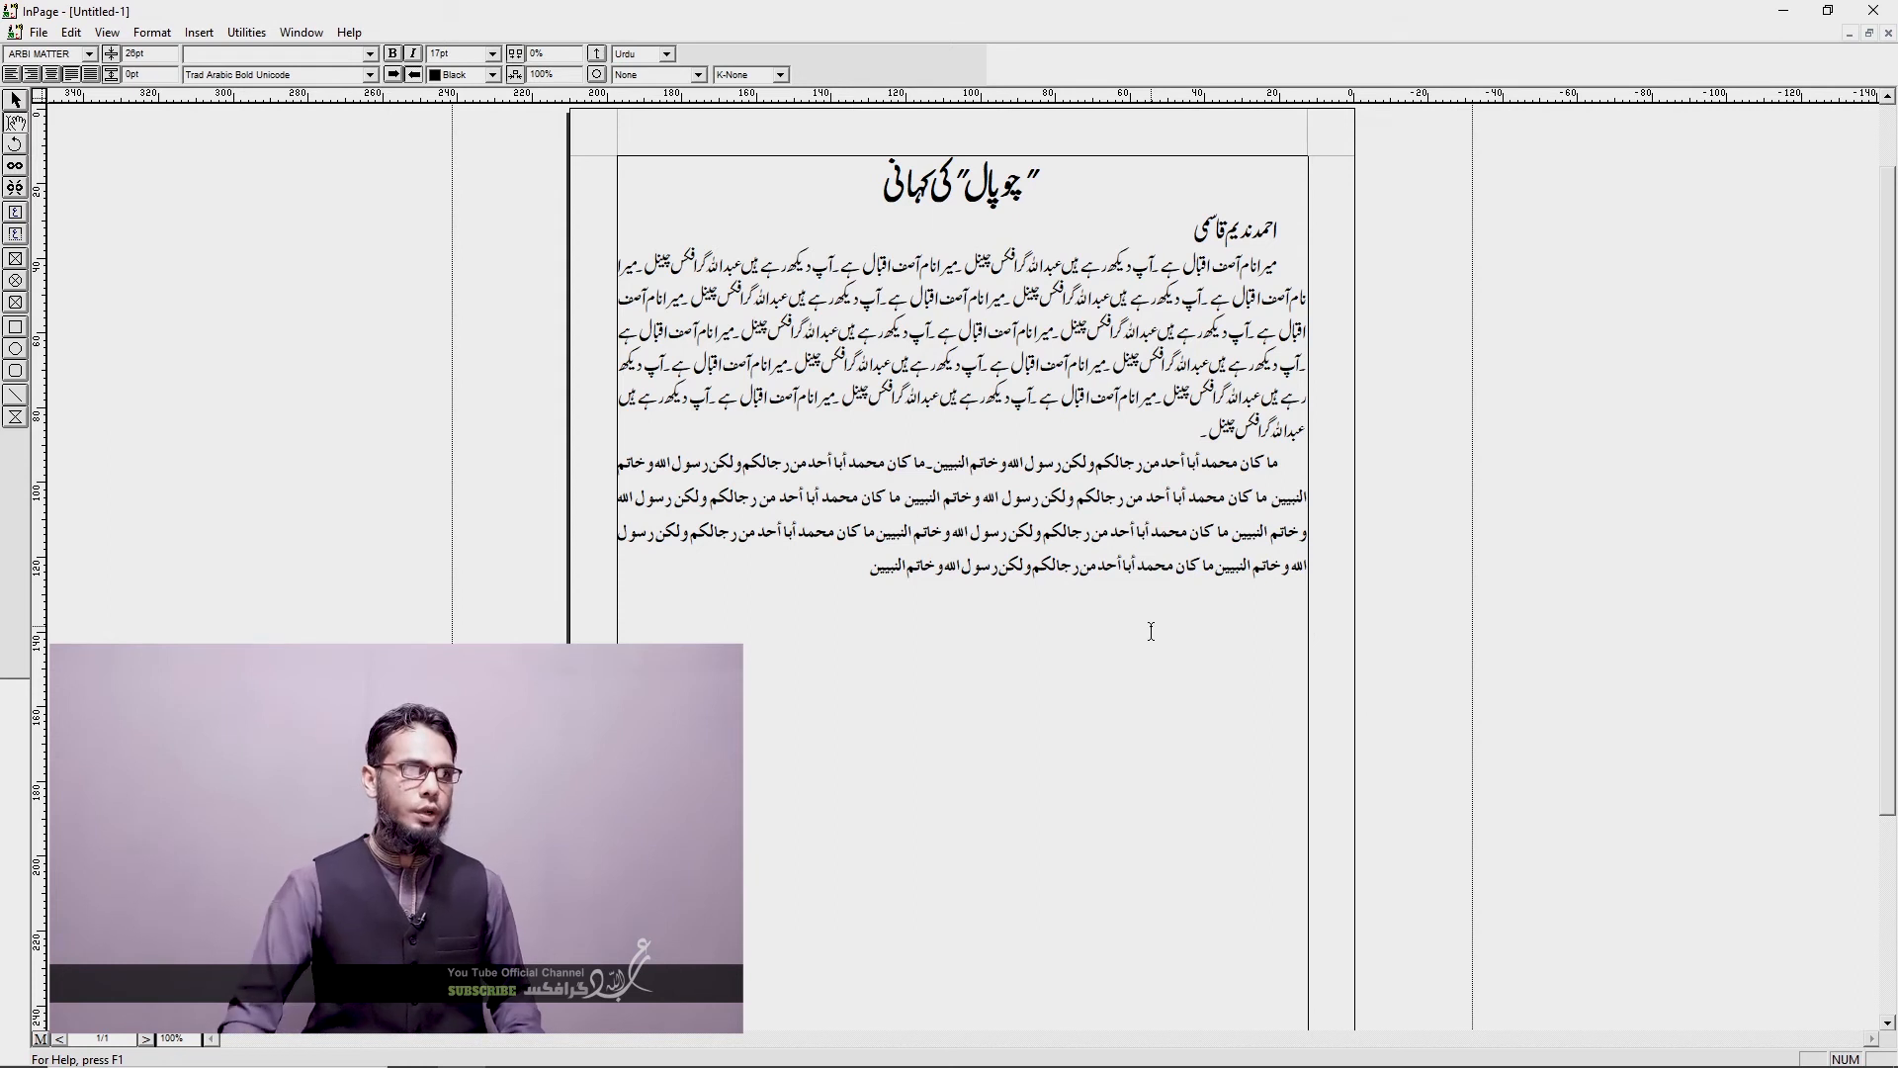
key(F11)
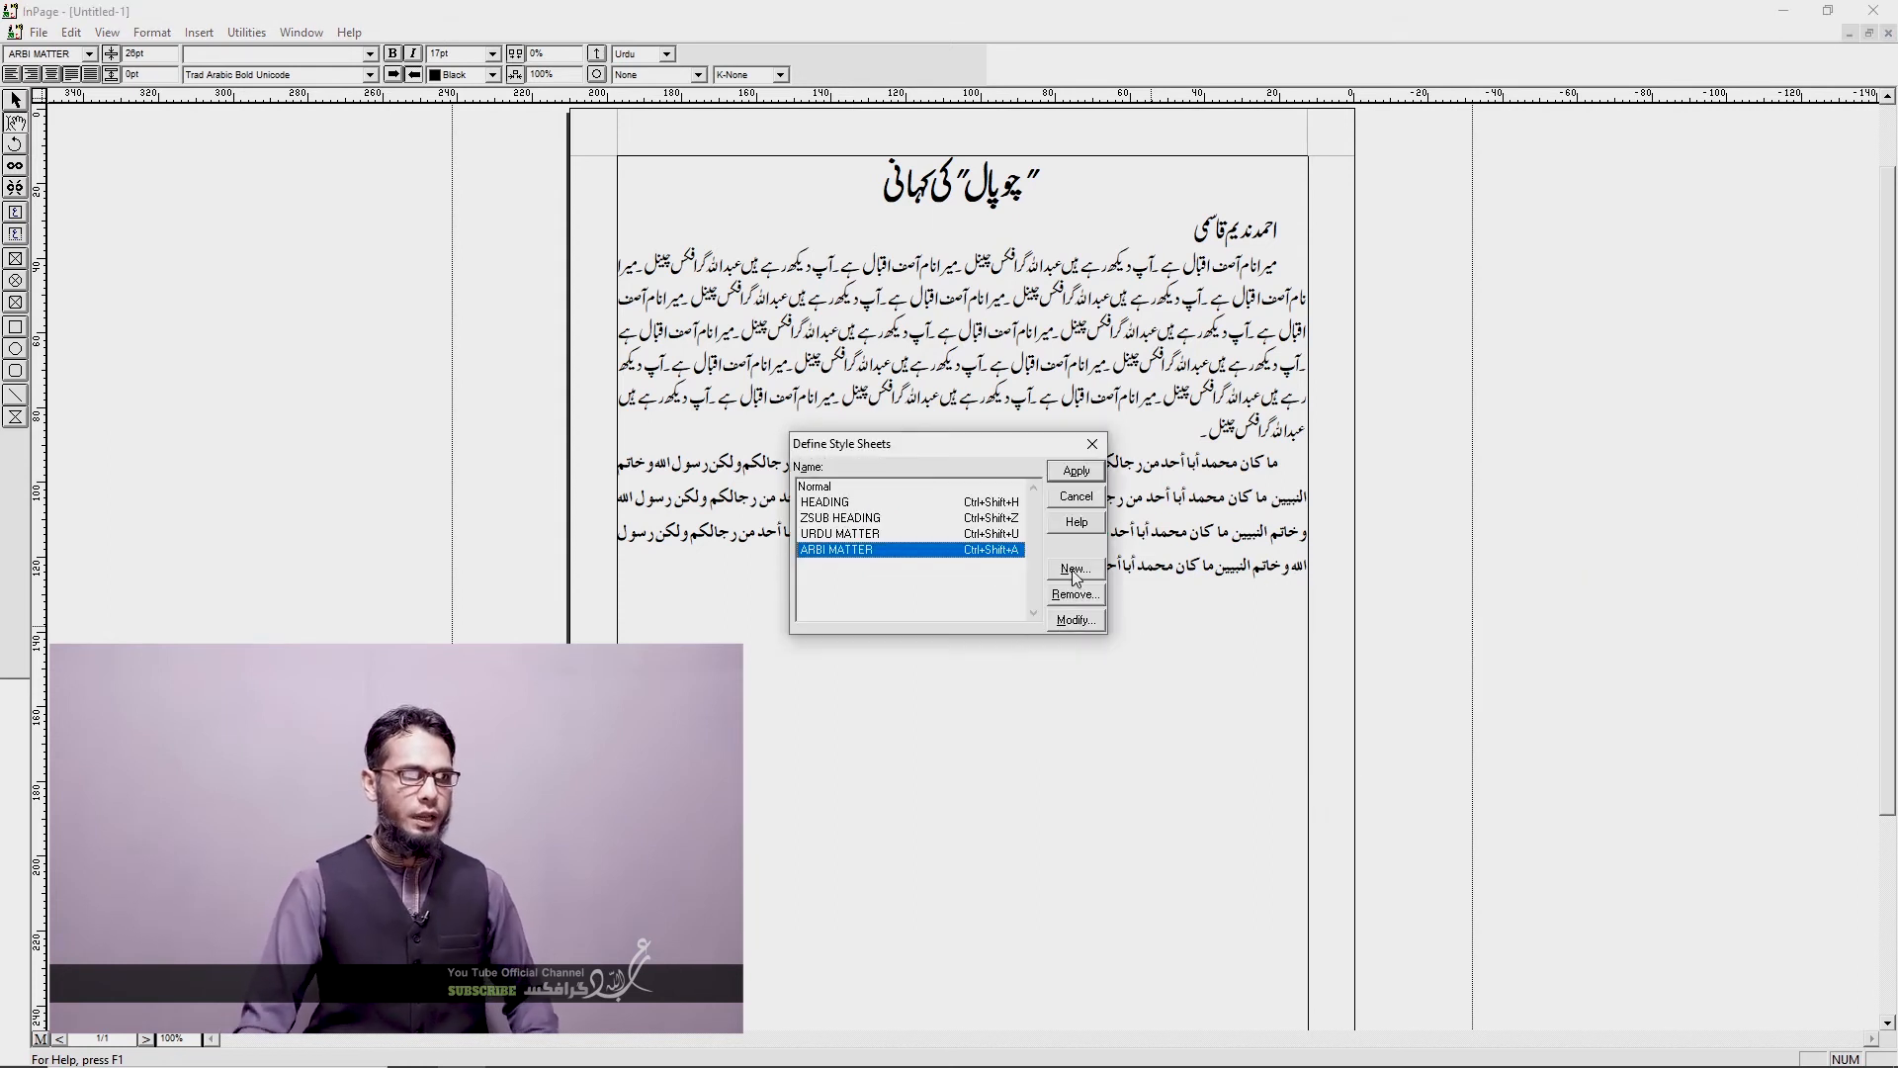
click(1074, 569)
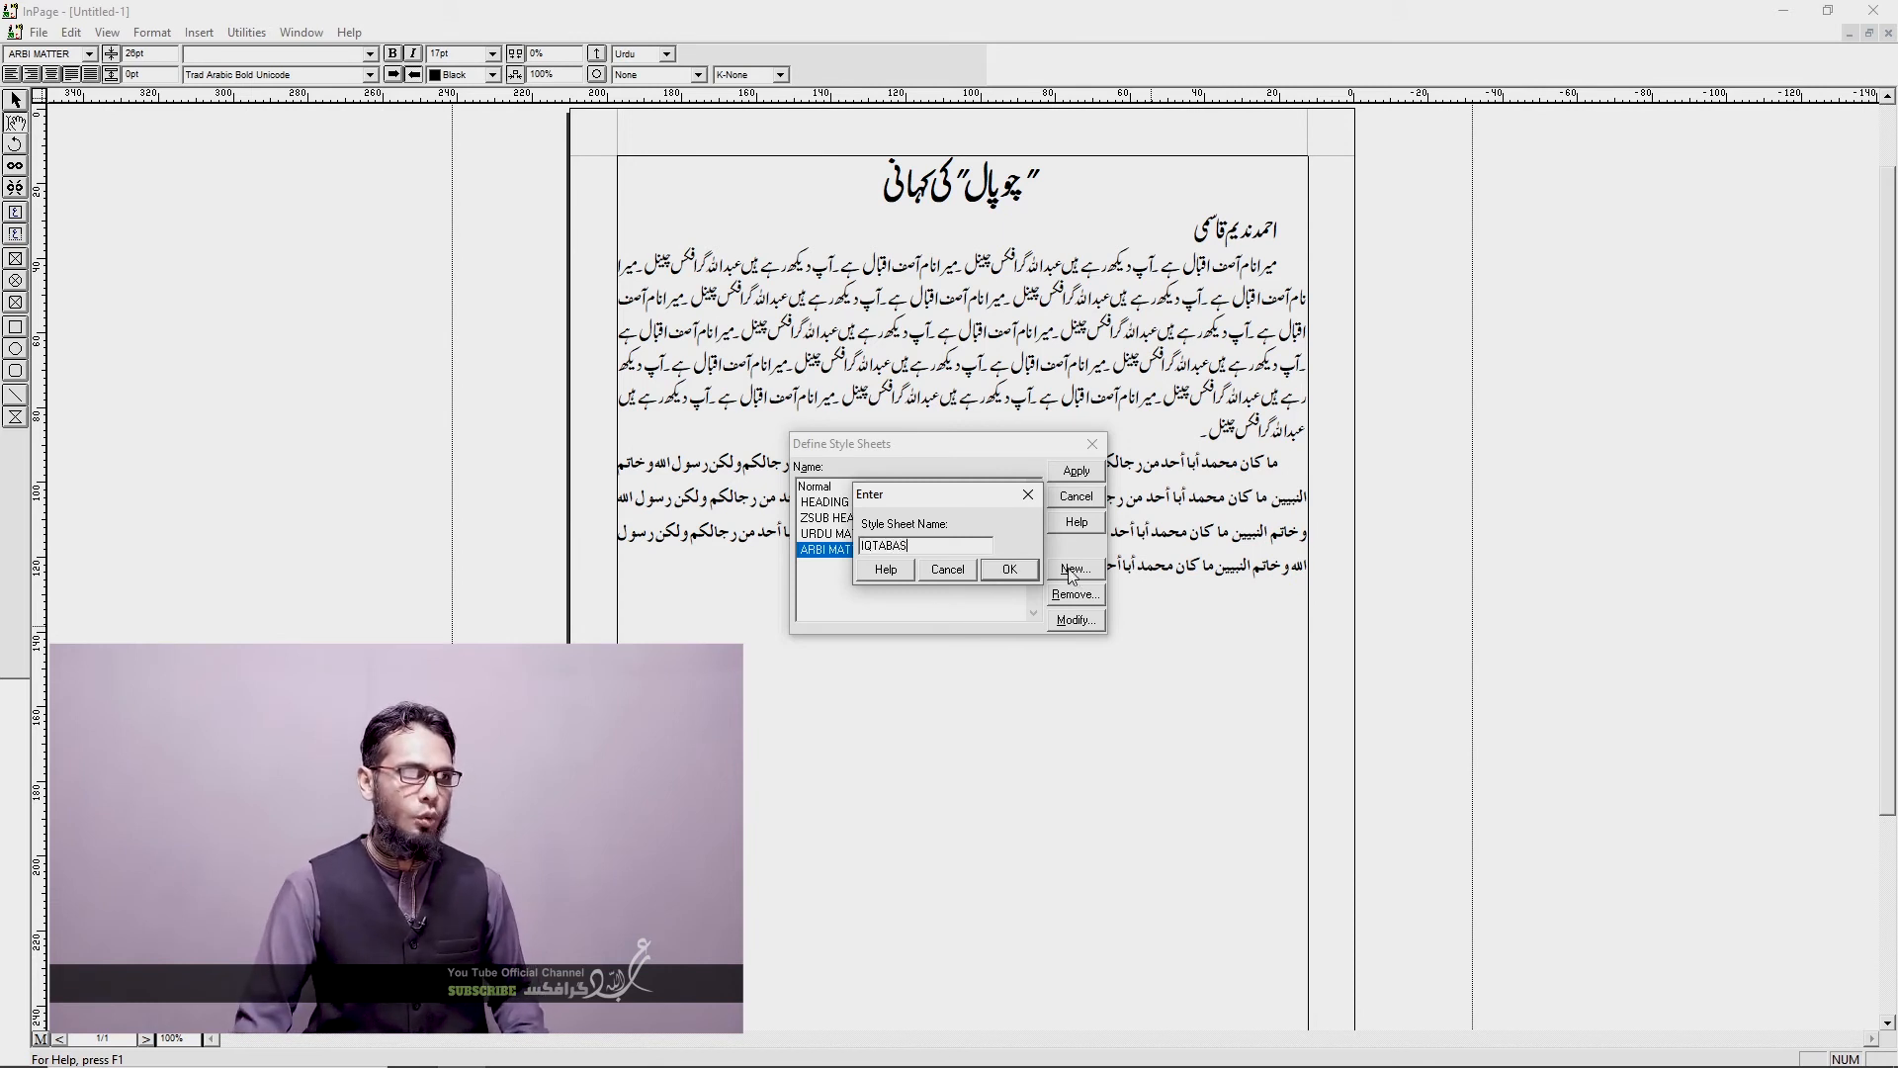
click(985, 578)
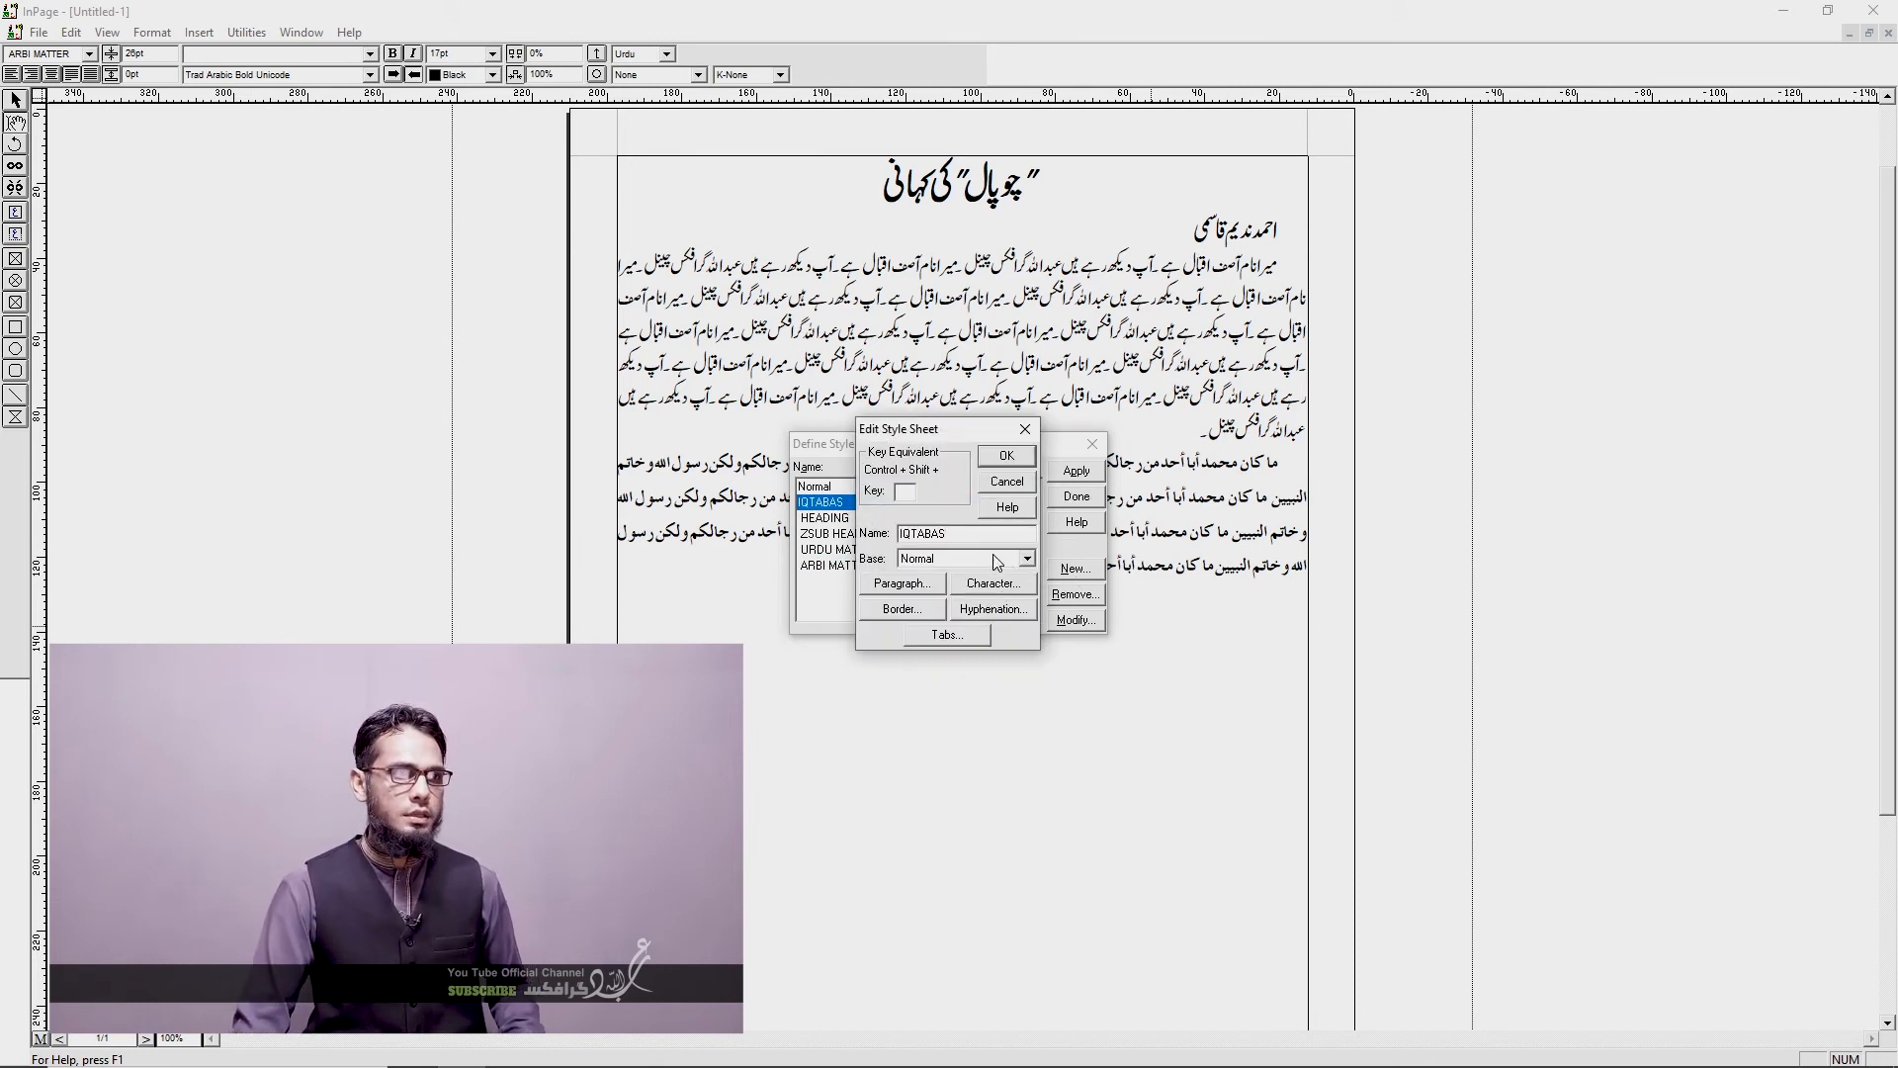
Step: Set the IQTABAS style's characters to size 17 and the Faiz Nastaliq Urdu font
click(992, 585)
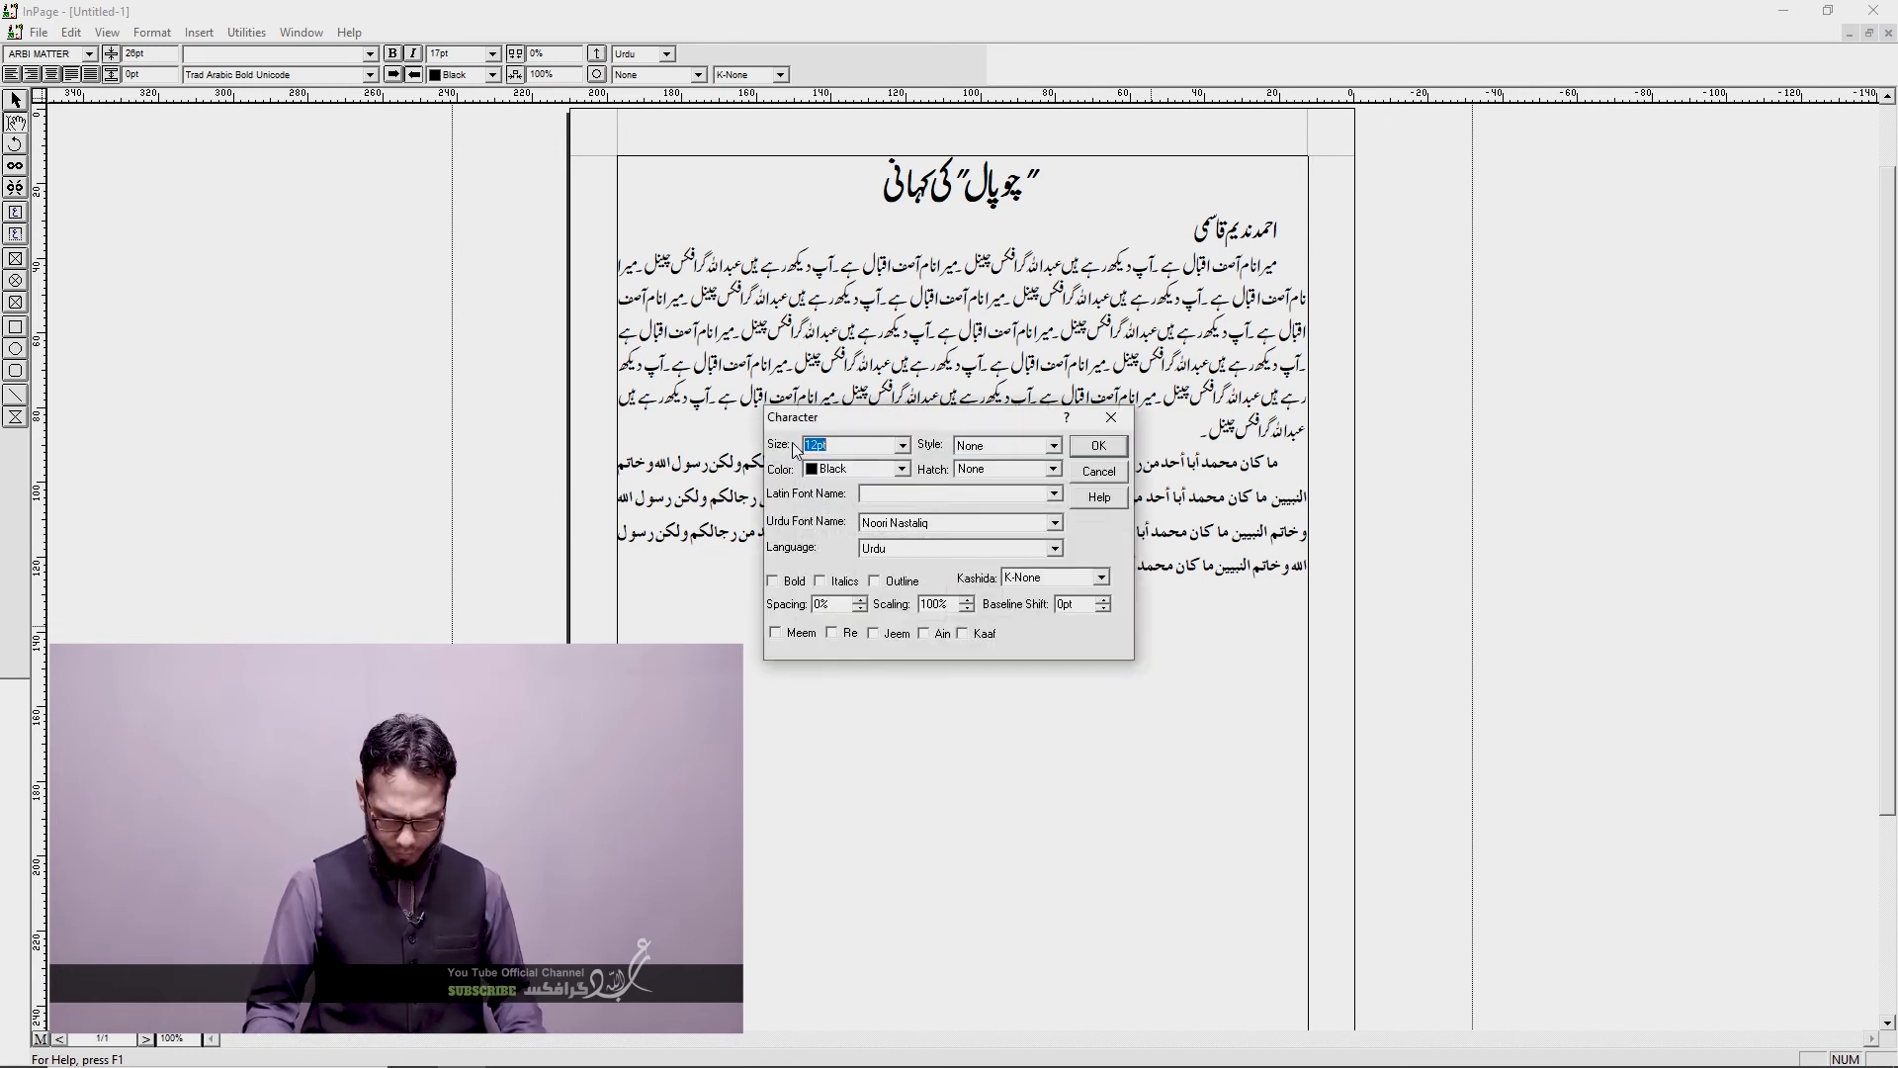
text(17)
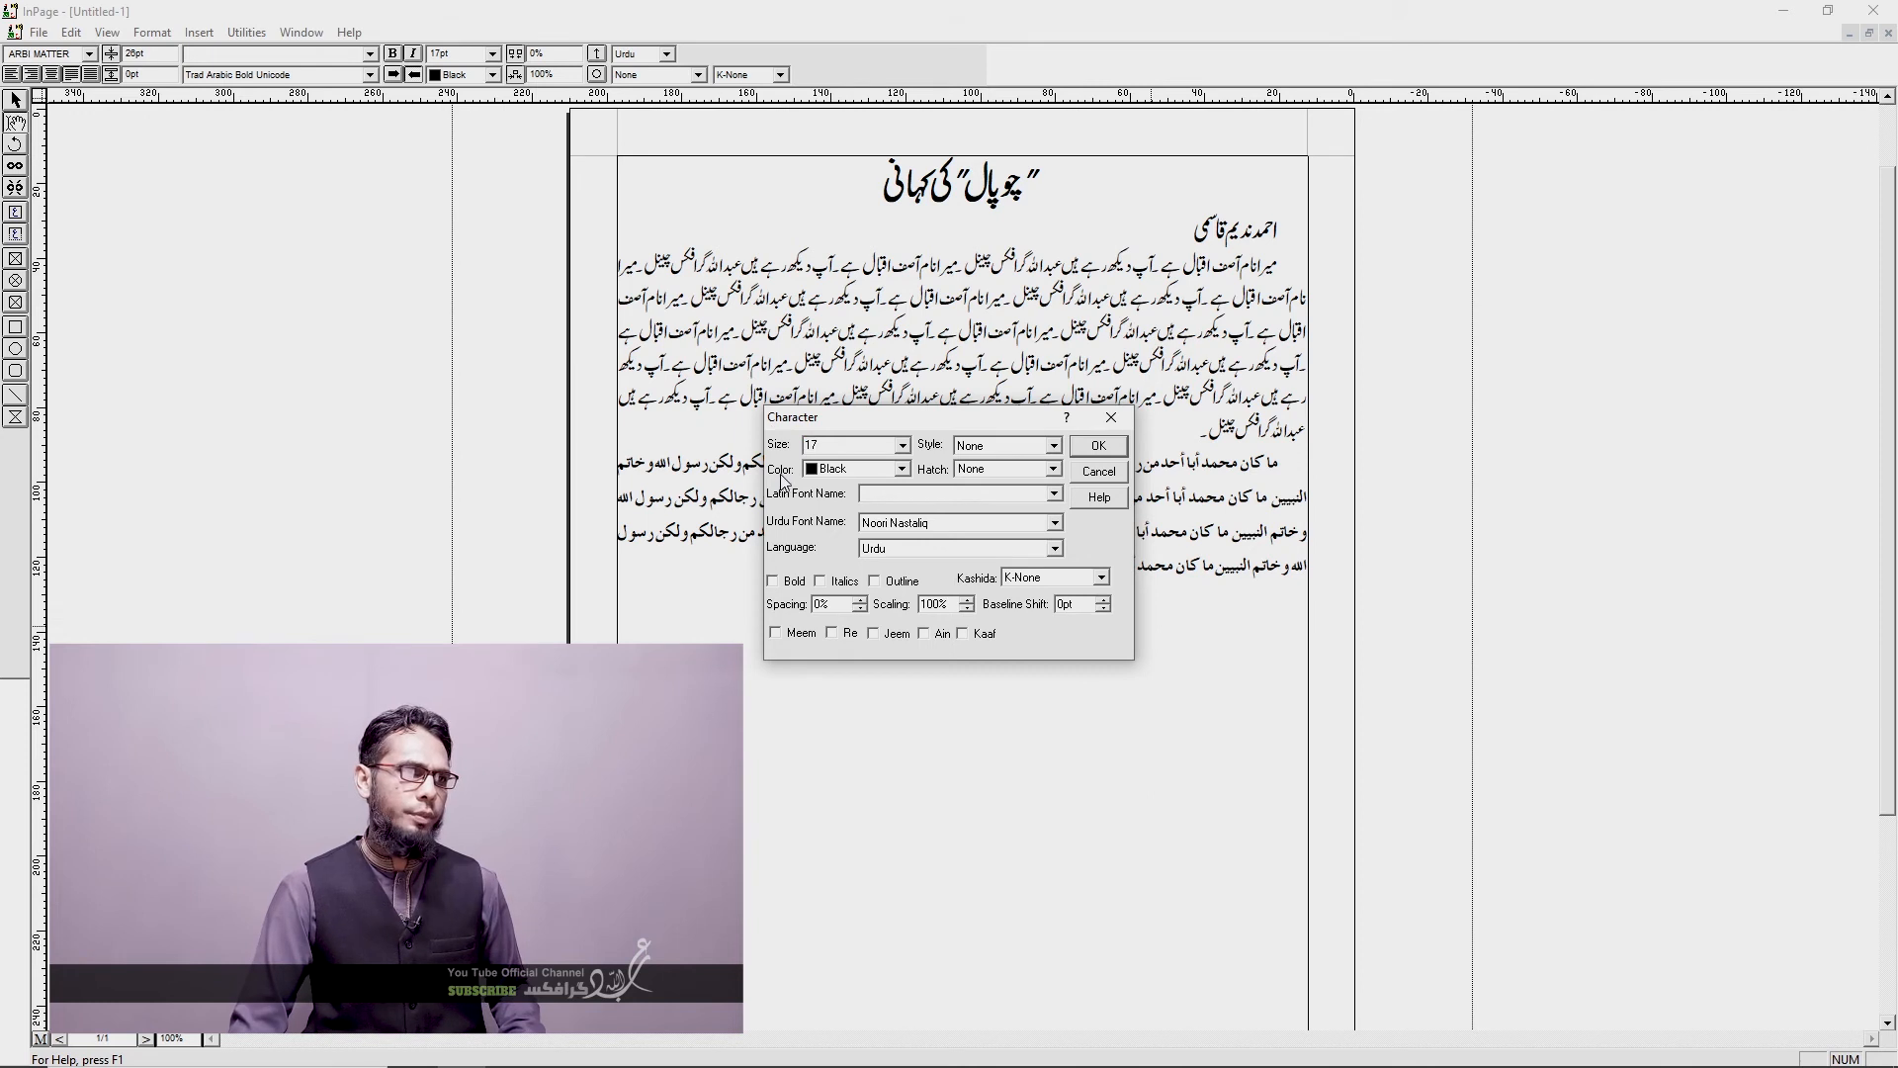
click(899, 532)
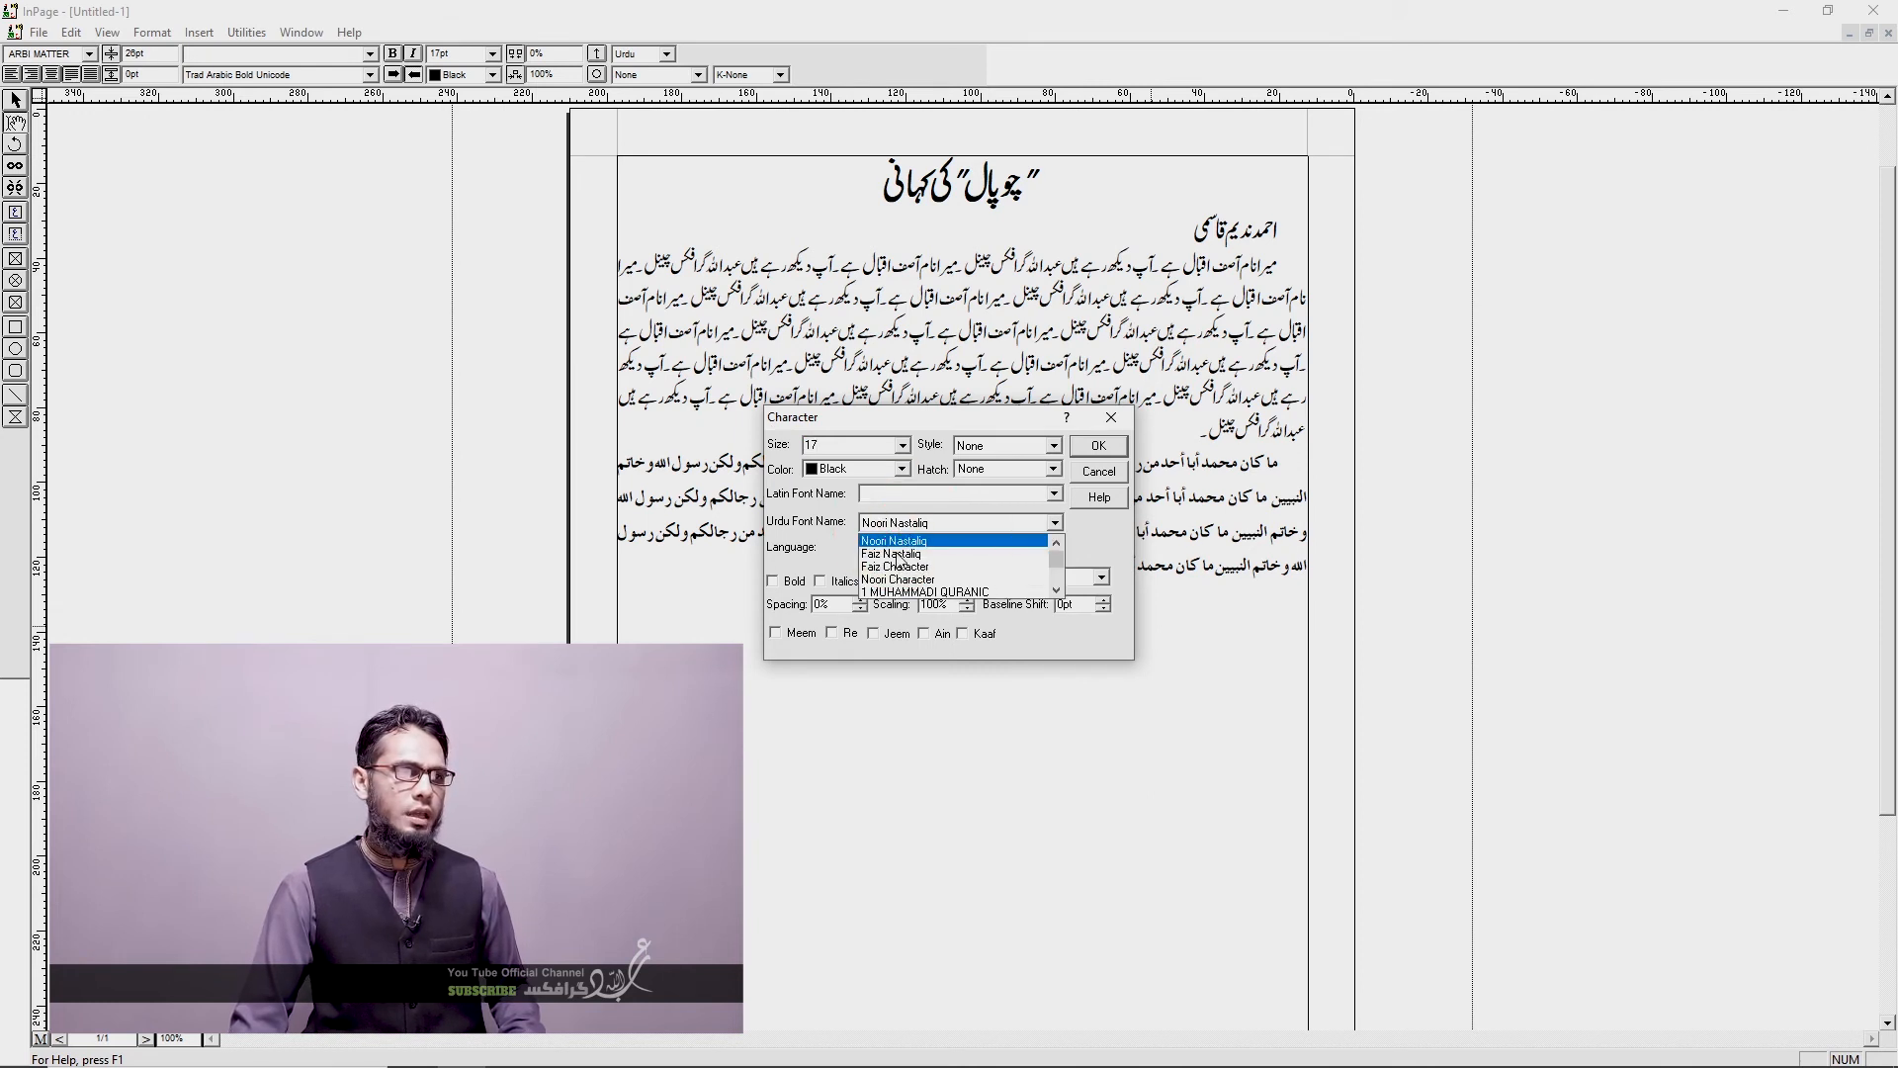
click(902, 541)
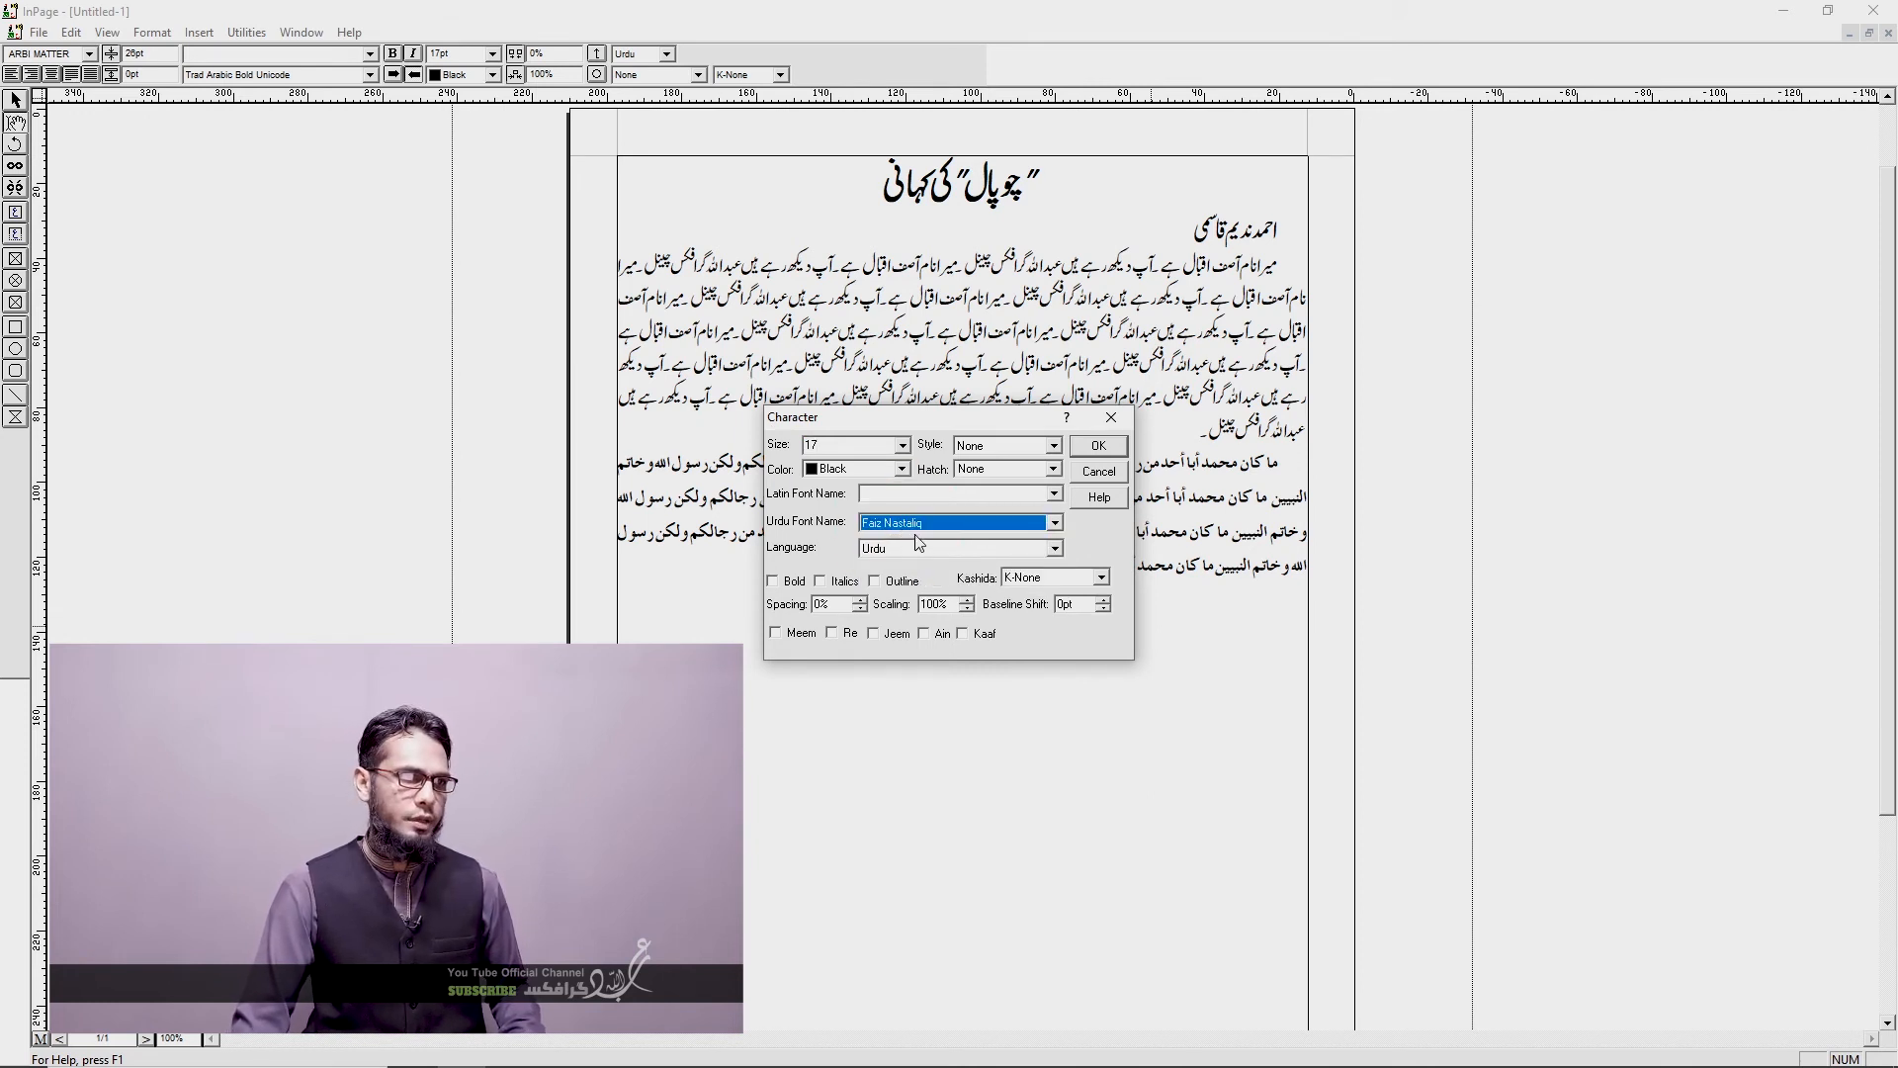
click(1097, 447)
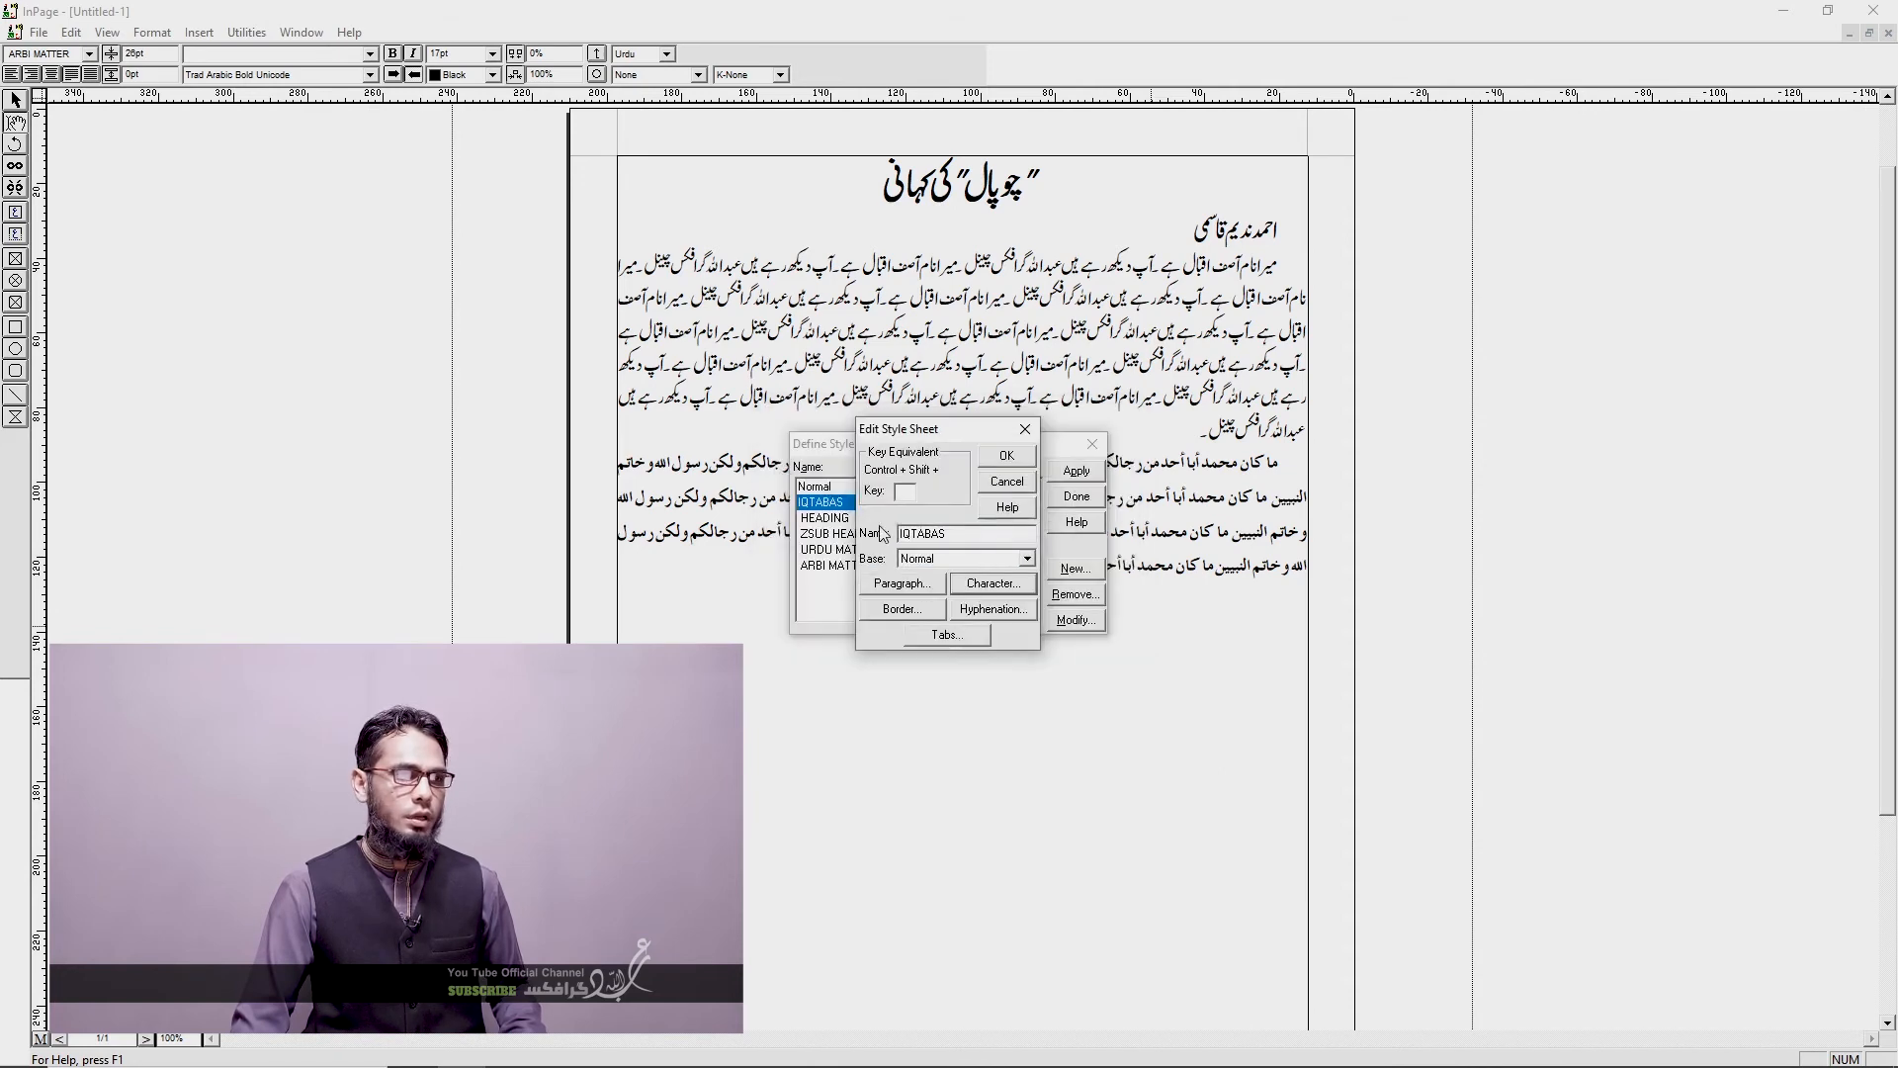
Step: Set the IQTABAS style's paragraph alignment to Justified with beginning and end indents of 1" each
click(903, 584)
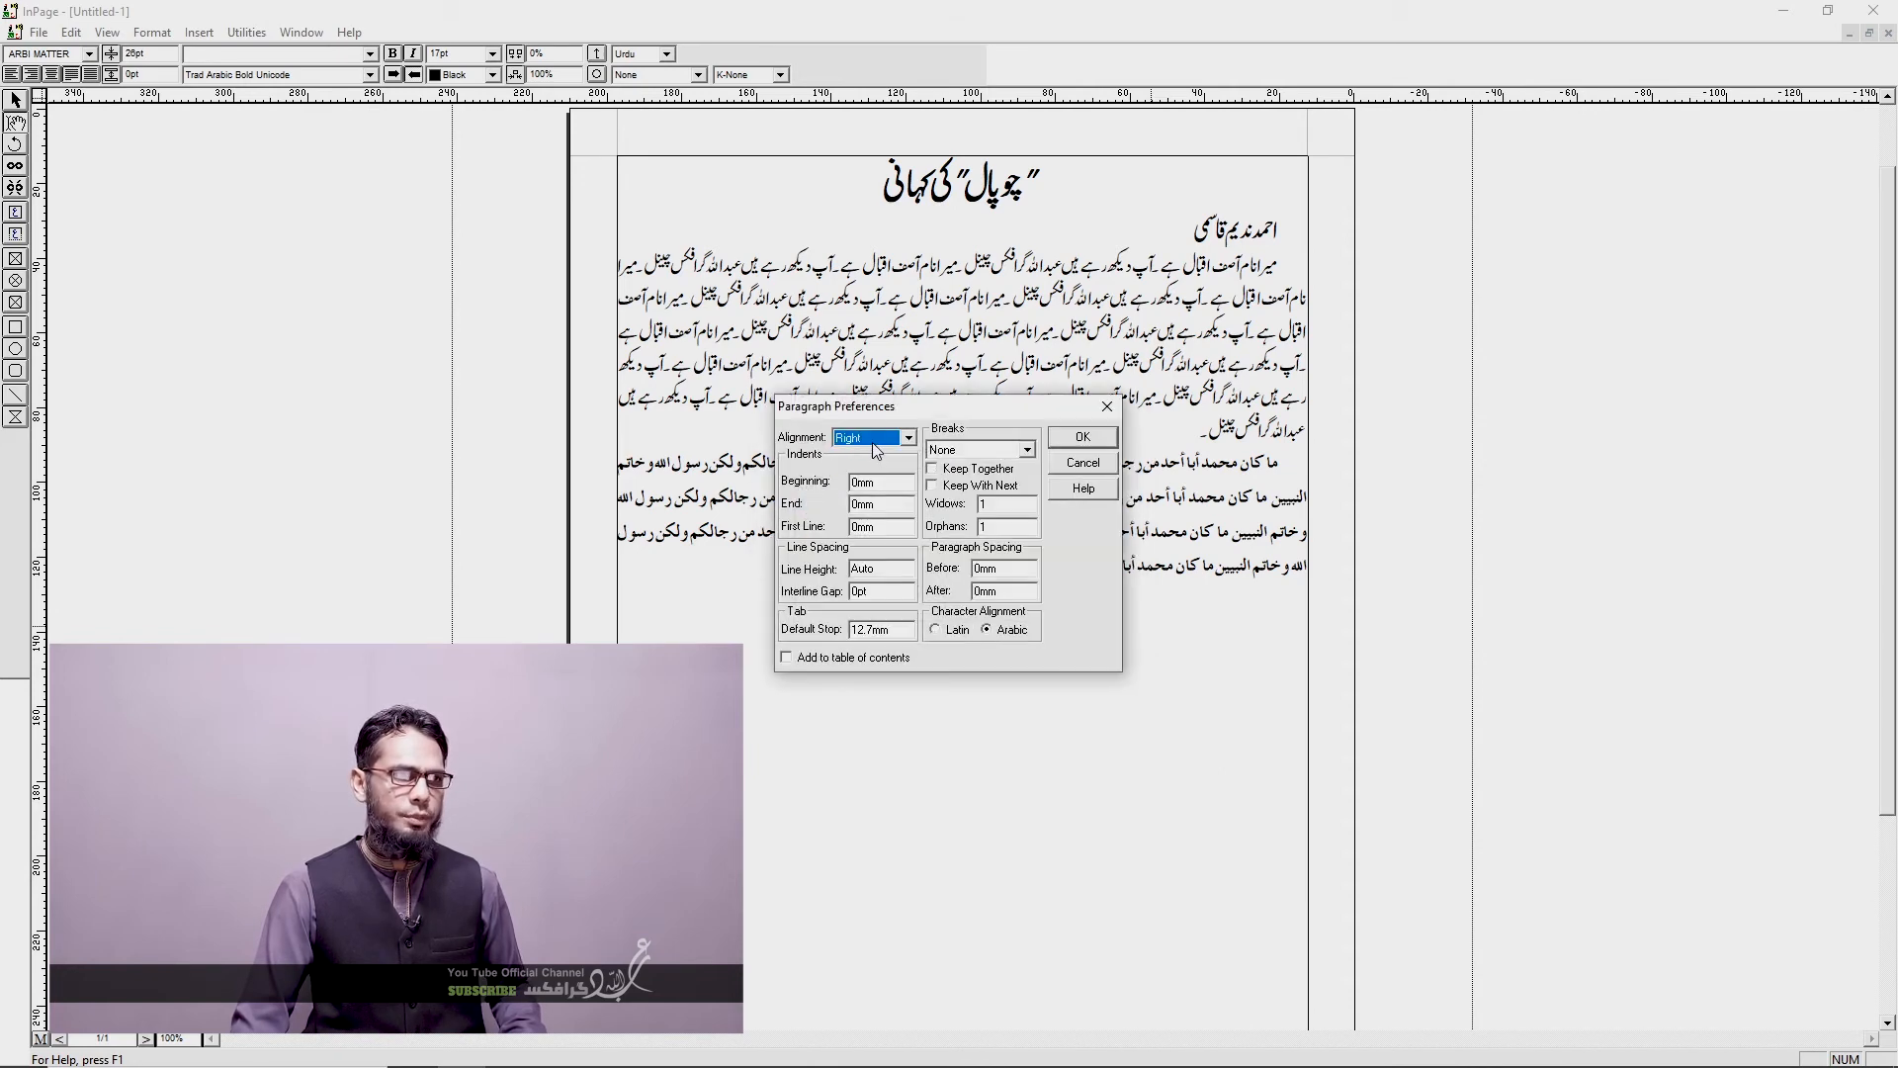
click(873, 441)
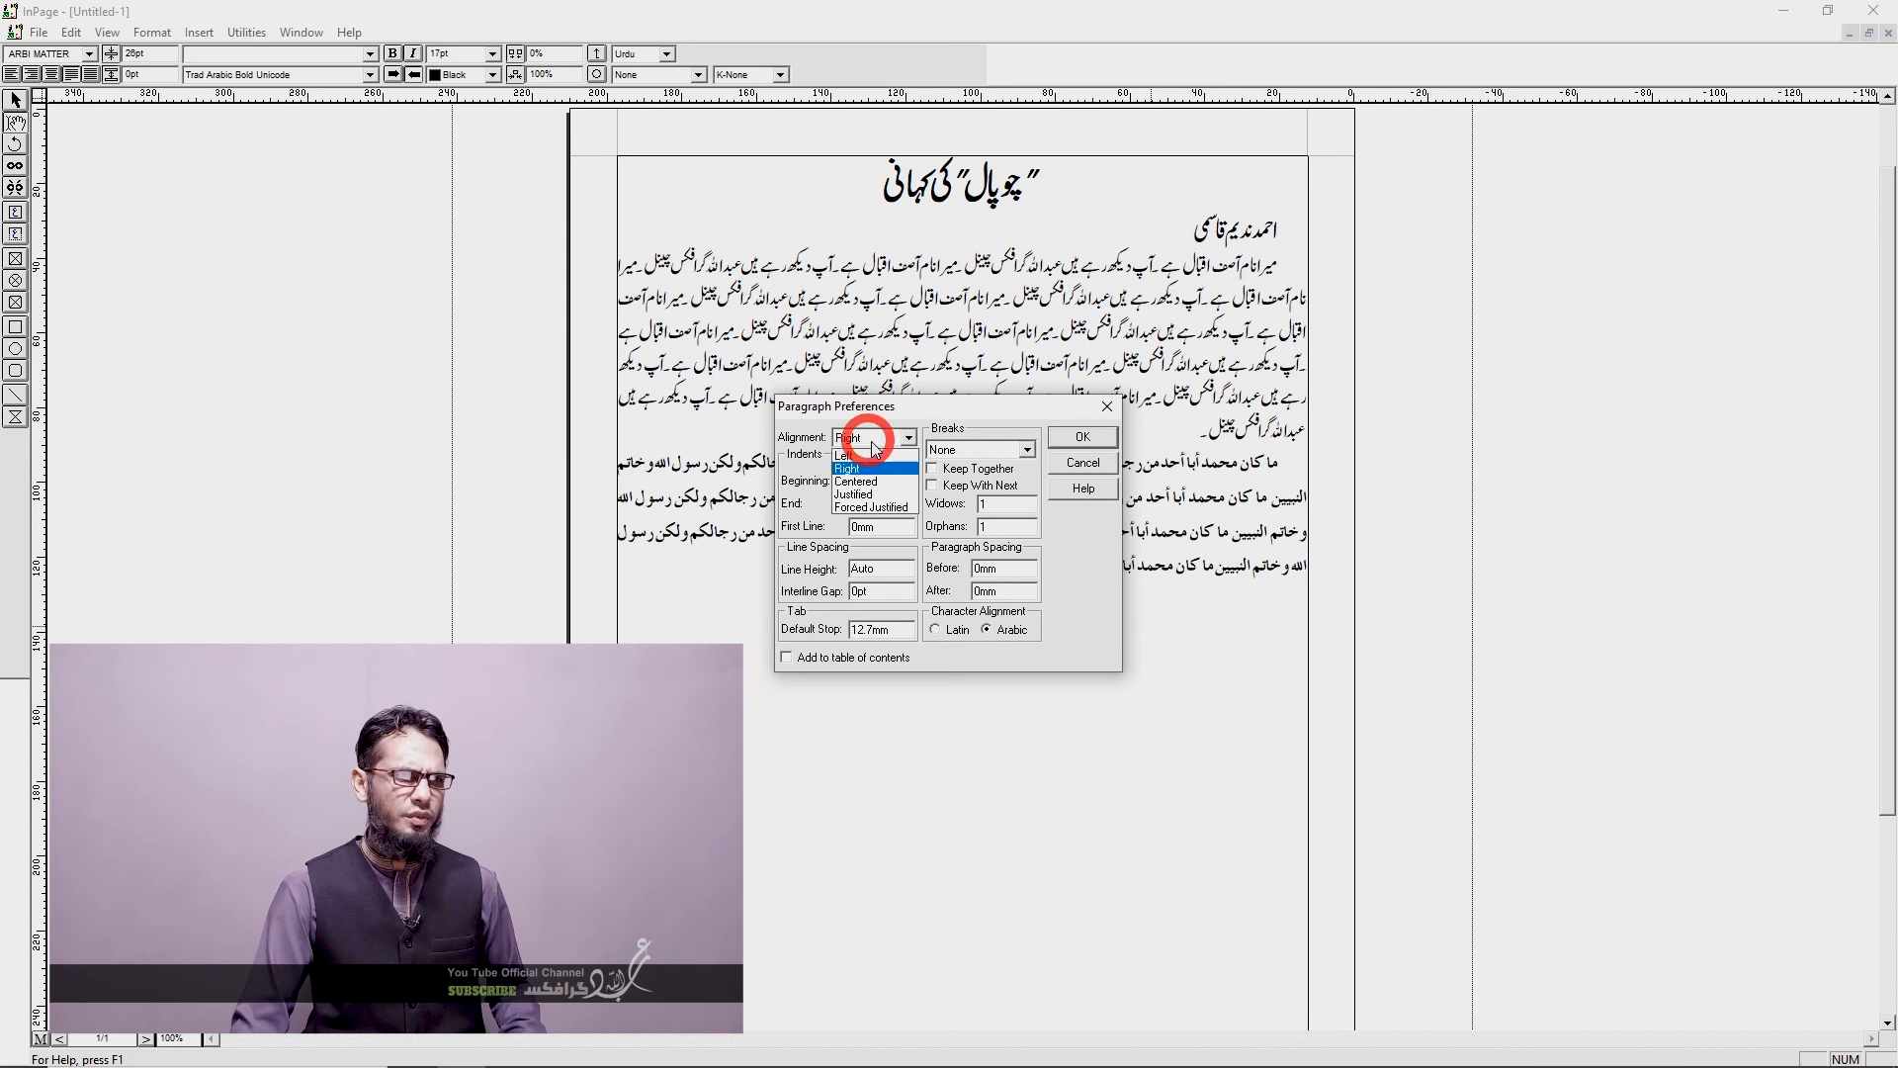
click(869, 495)
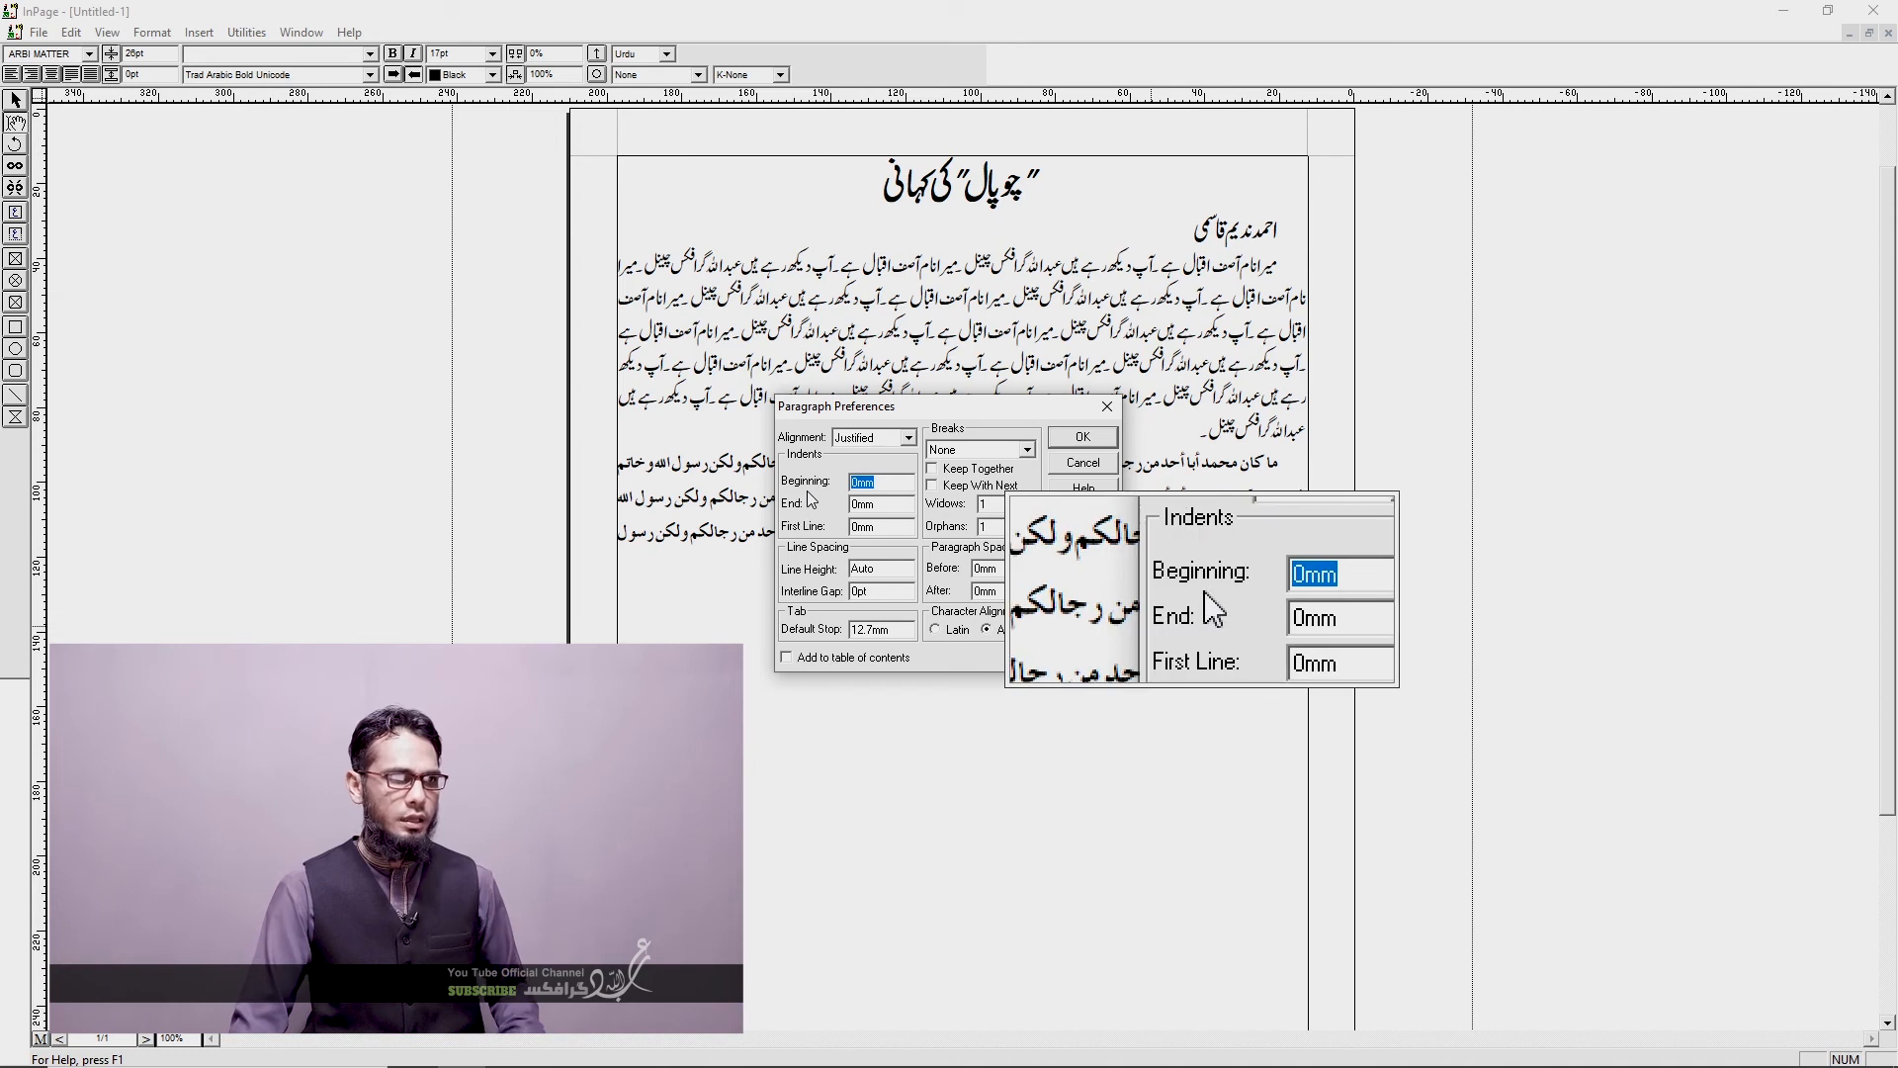
text(1)
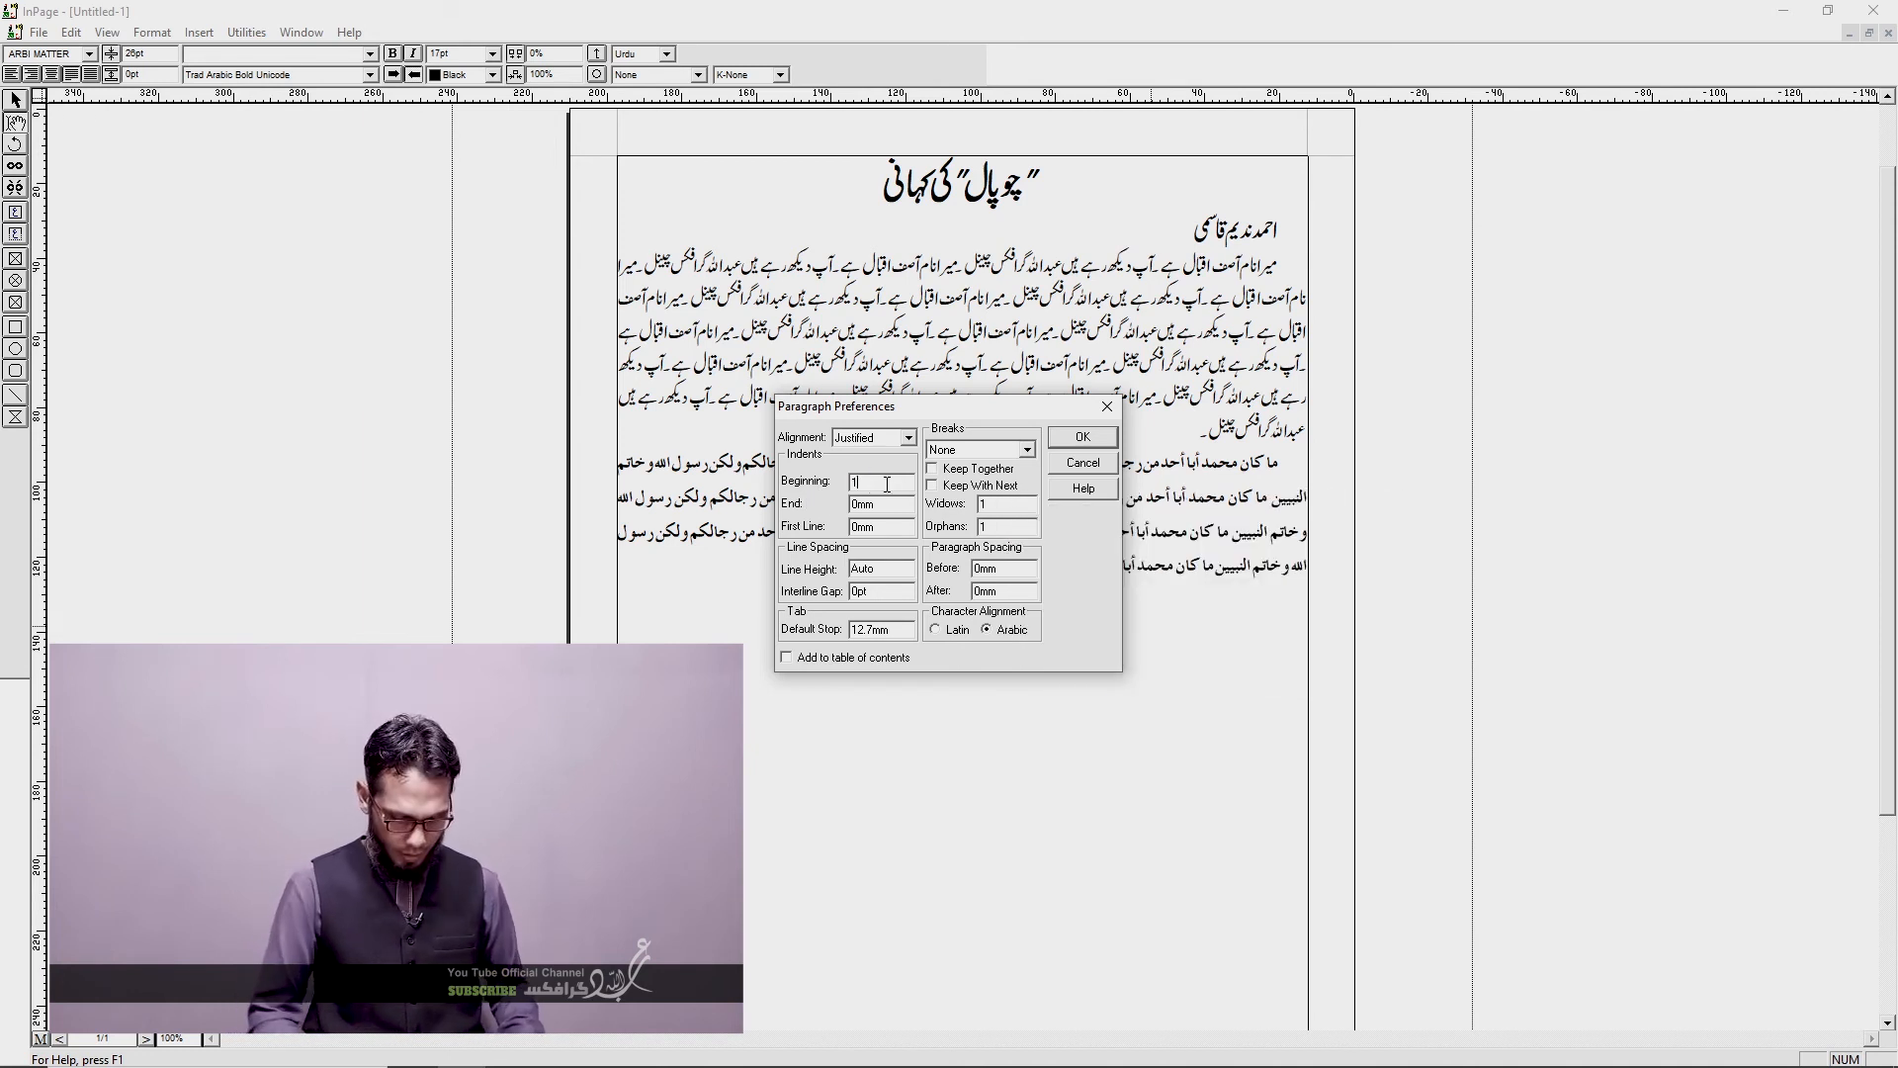
text(")
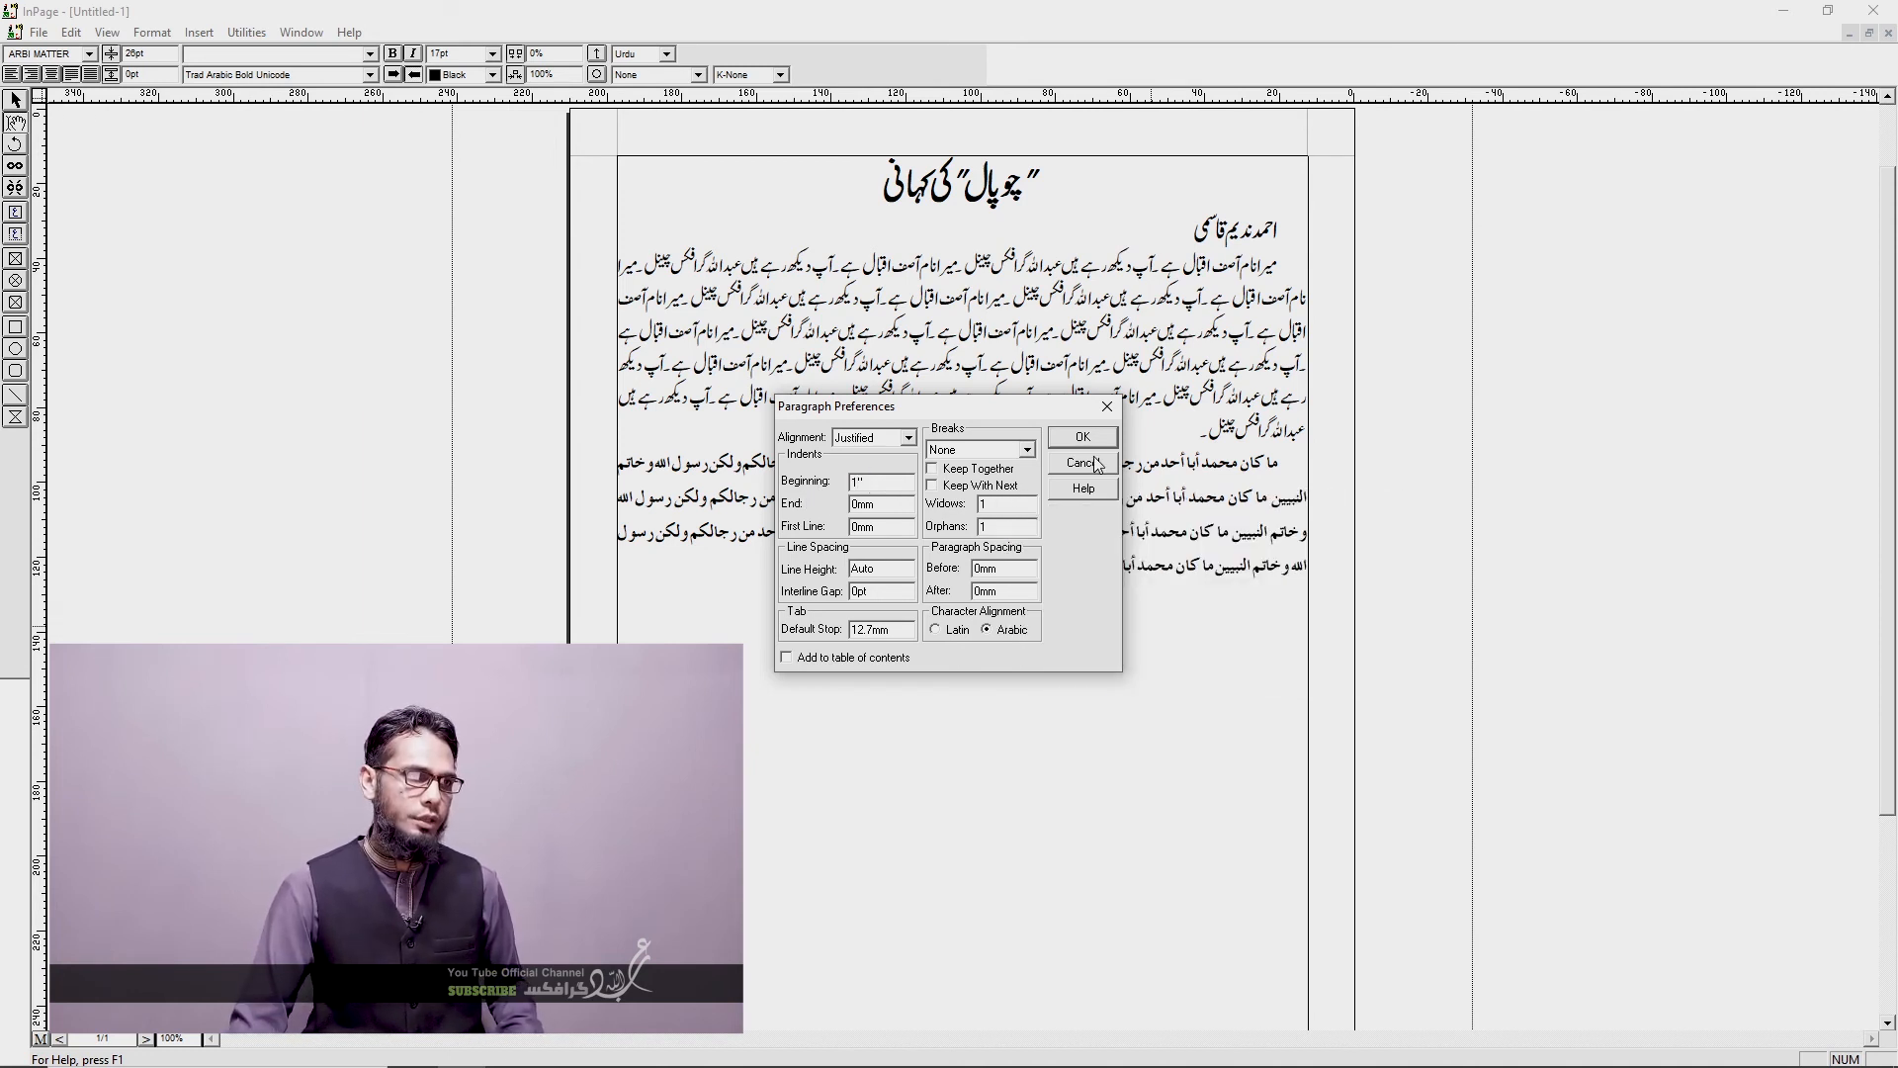
double_click(868, 506)
text(1")
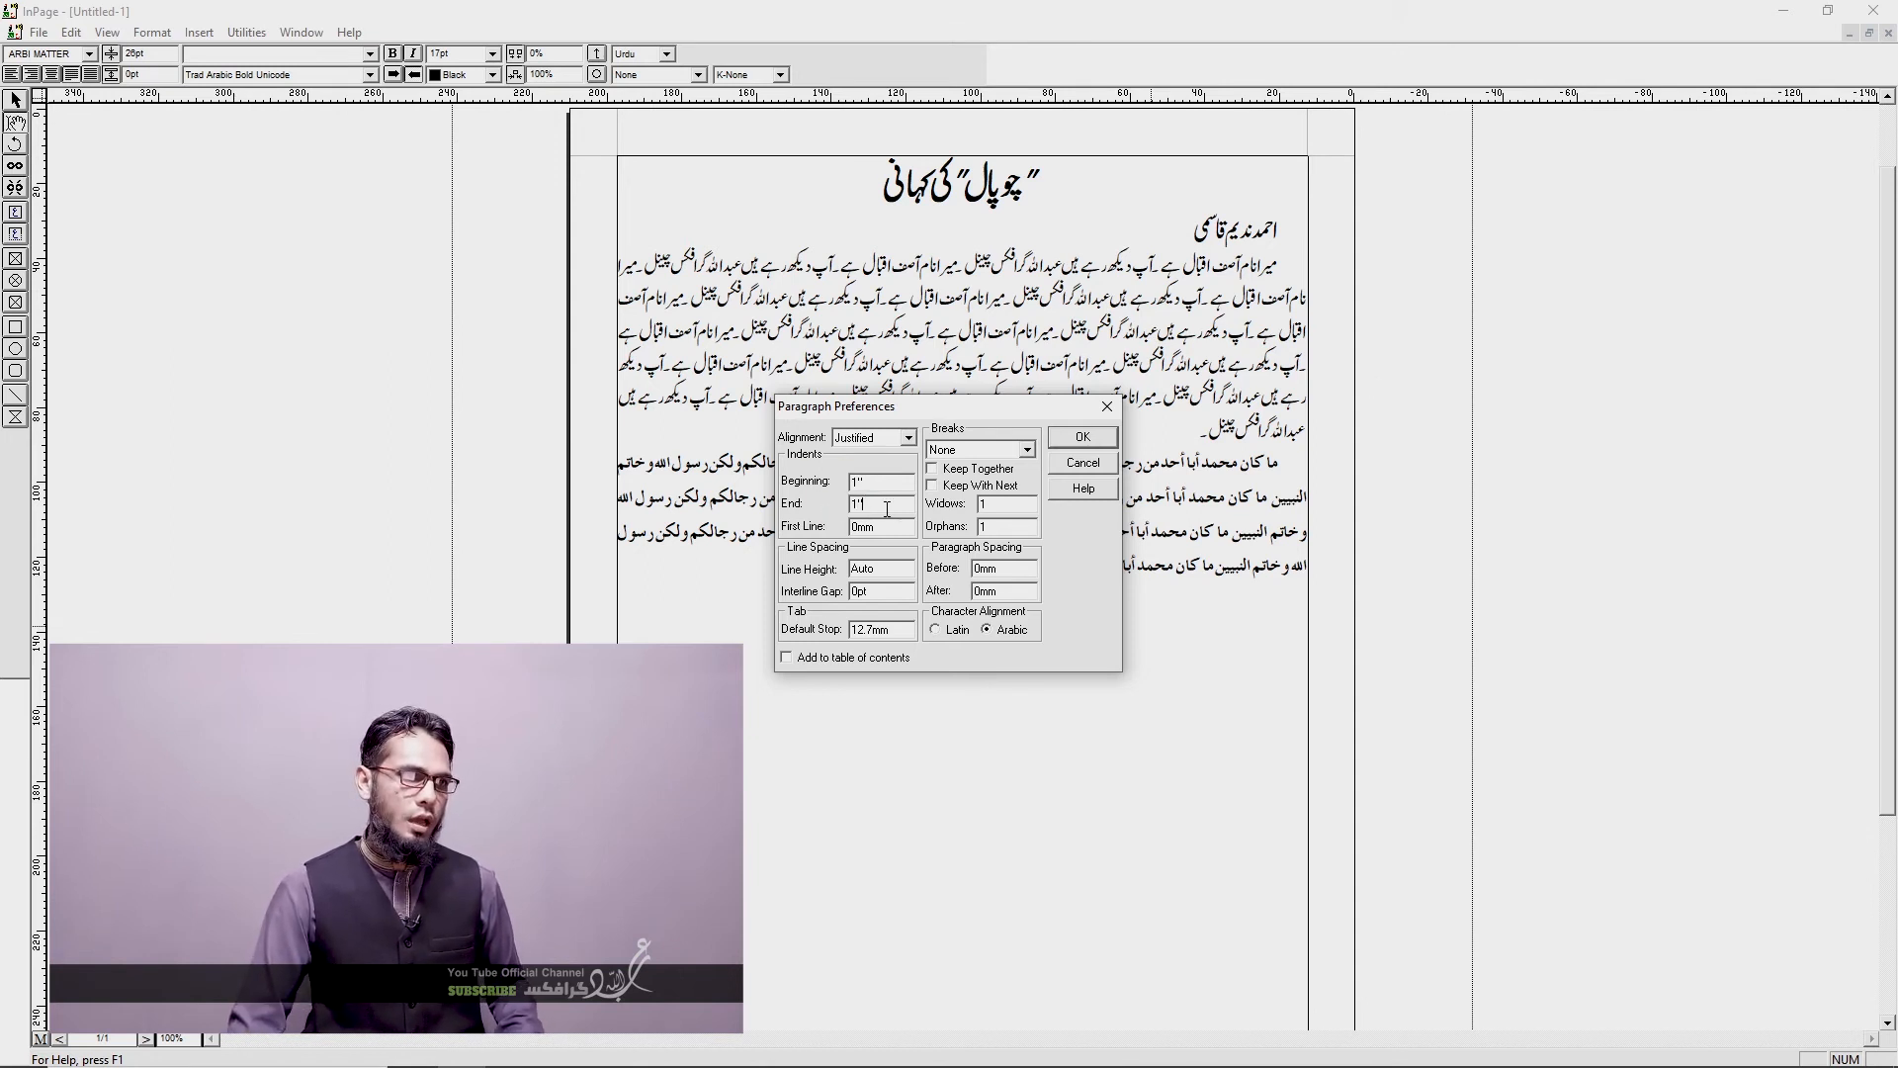
Step: Give the IQTABAS style a .3" first-line indent and a line height of 26, save it and finish defining the style sheets
double_click(869, 526)
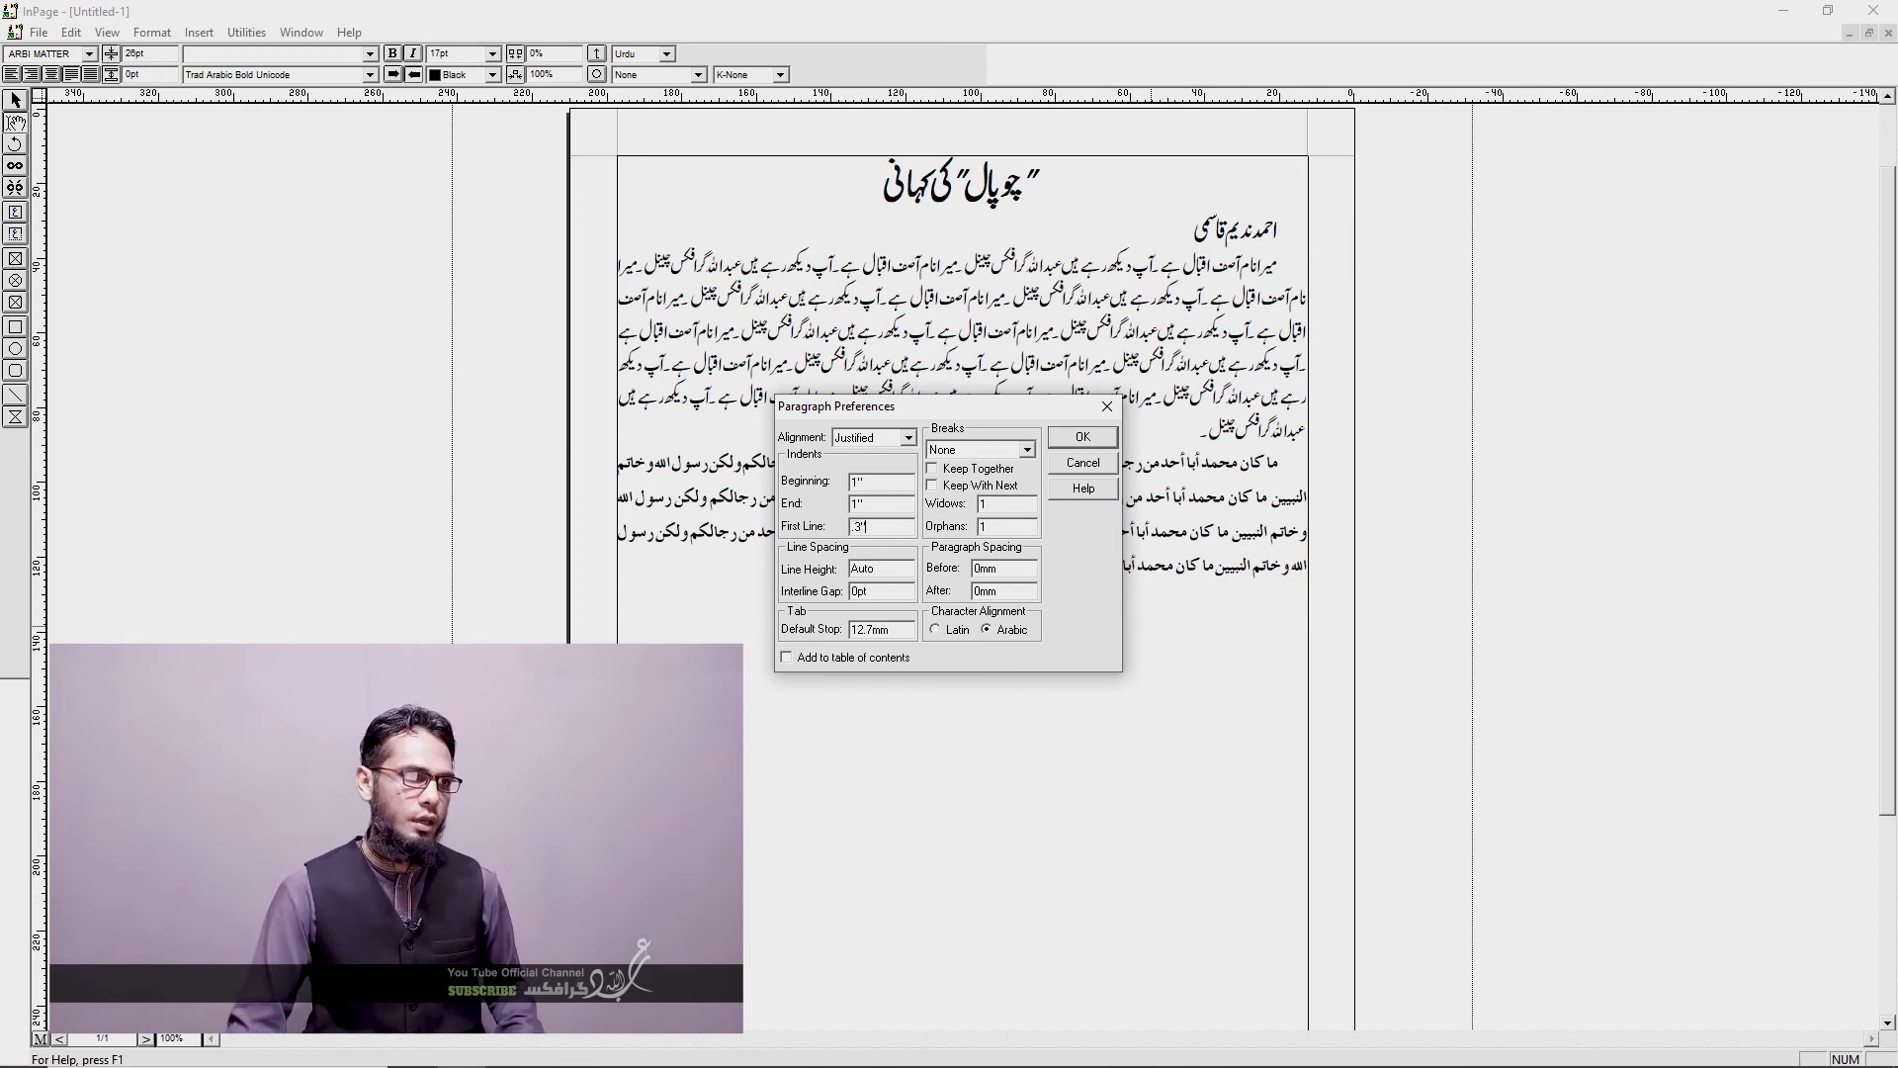
double_click(842, 571)
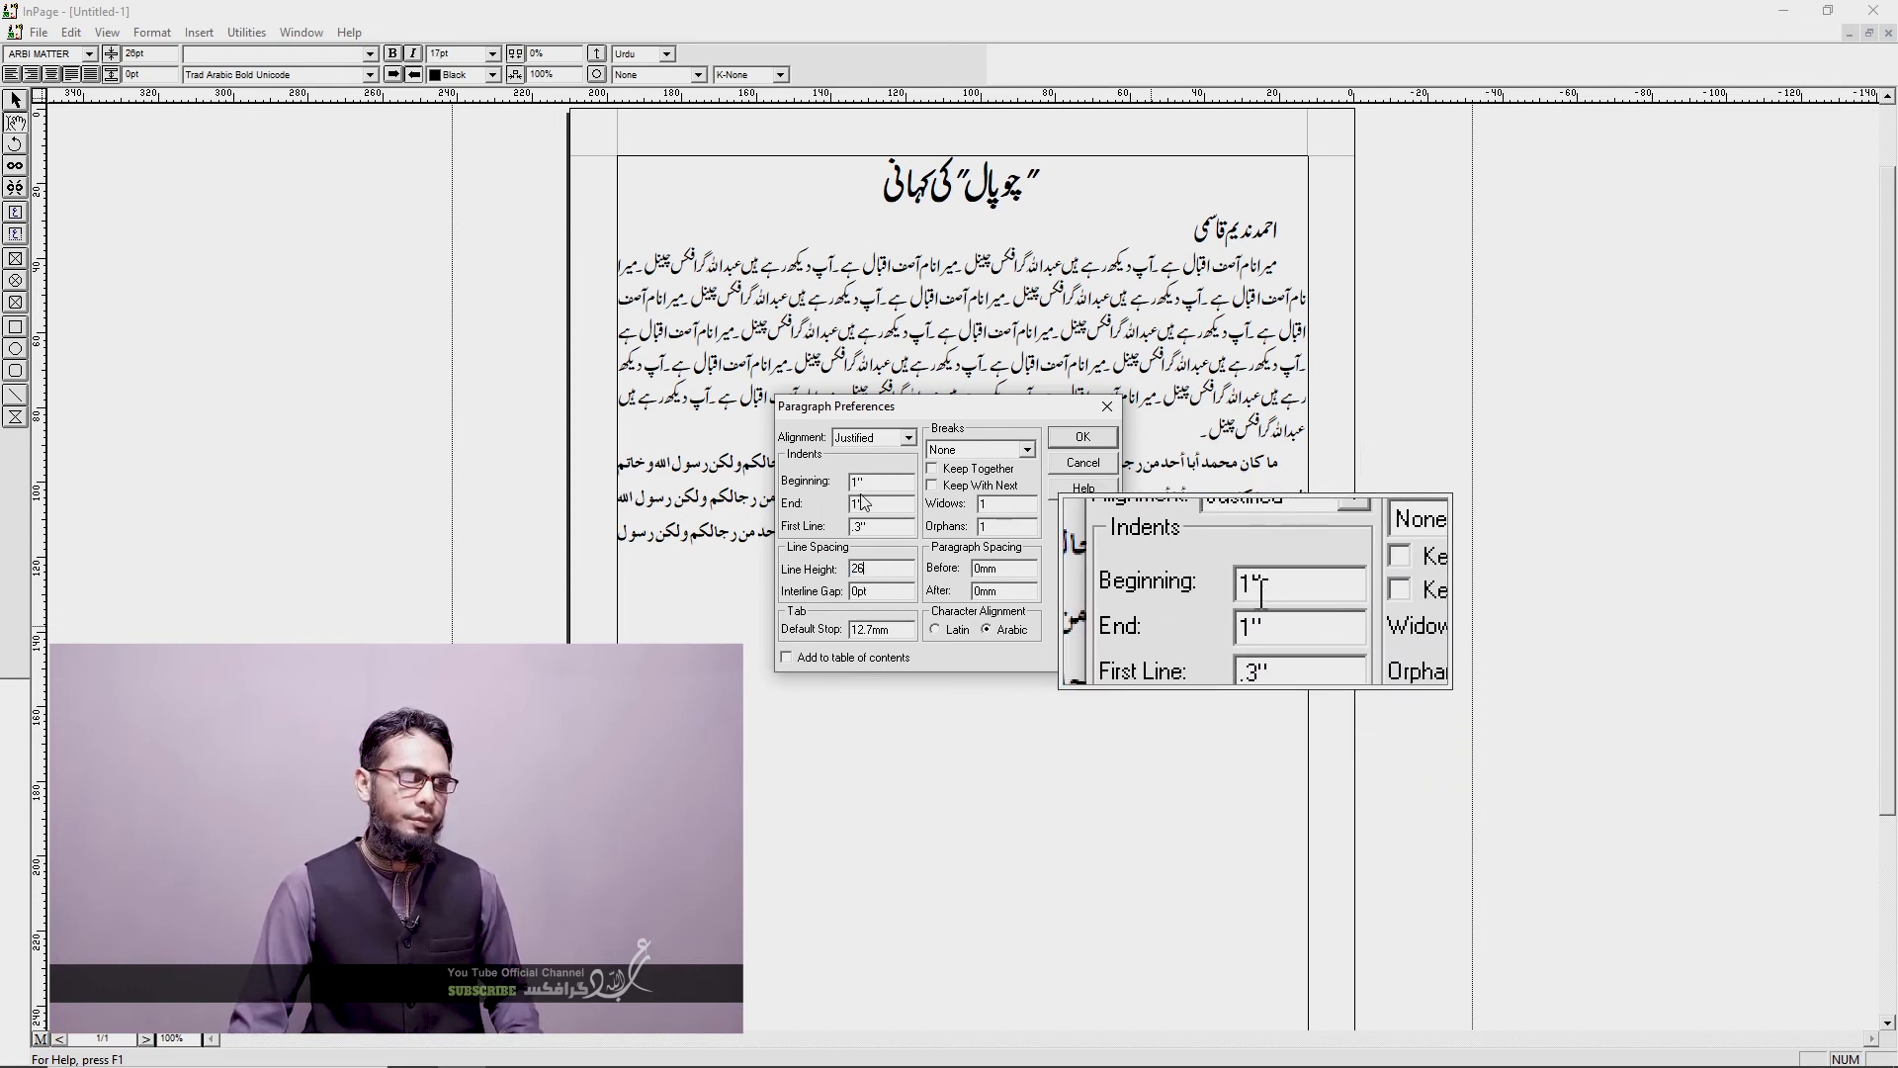
click(1082, 436)
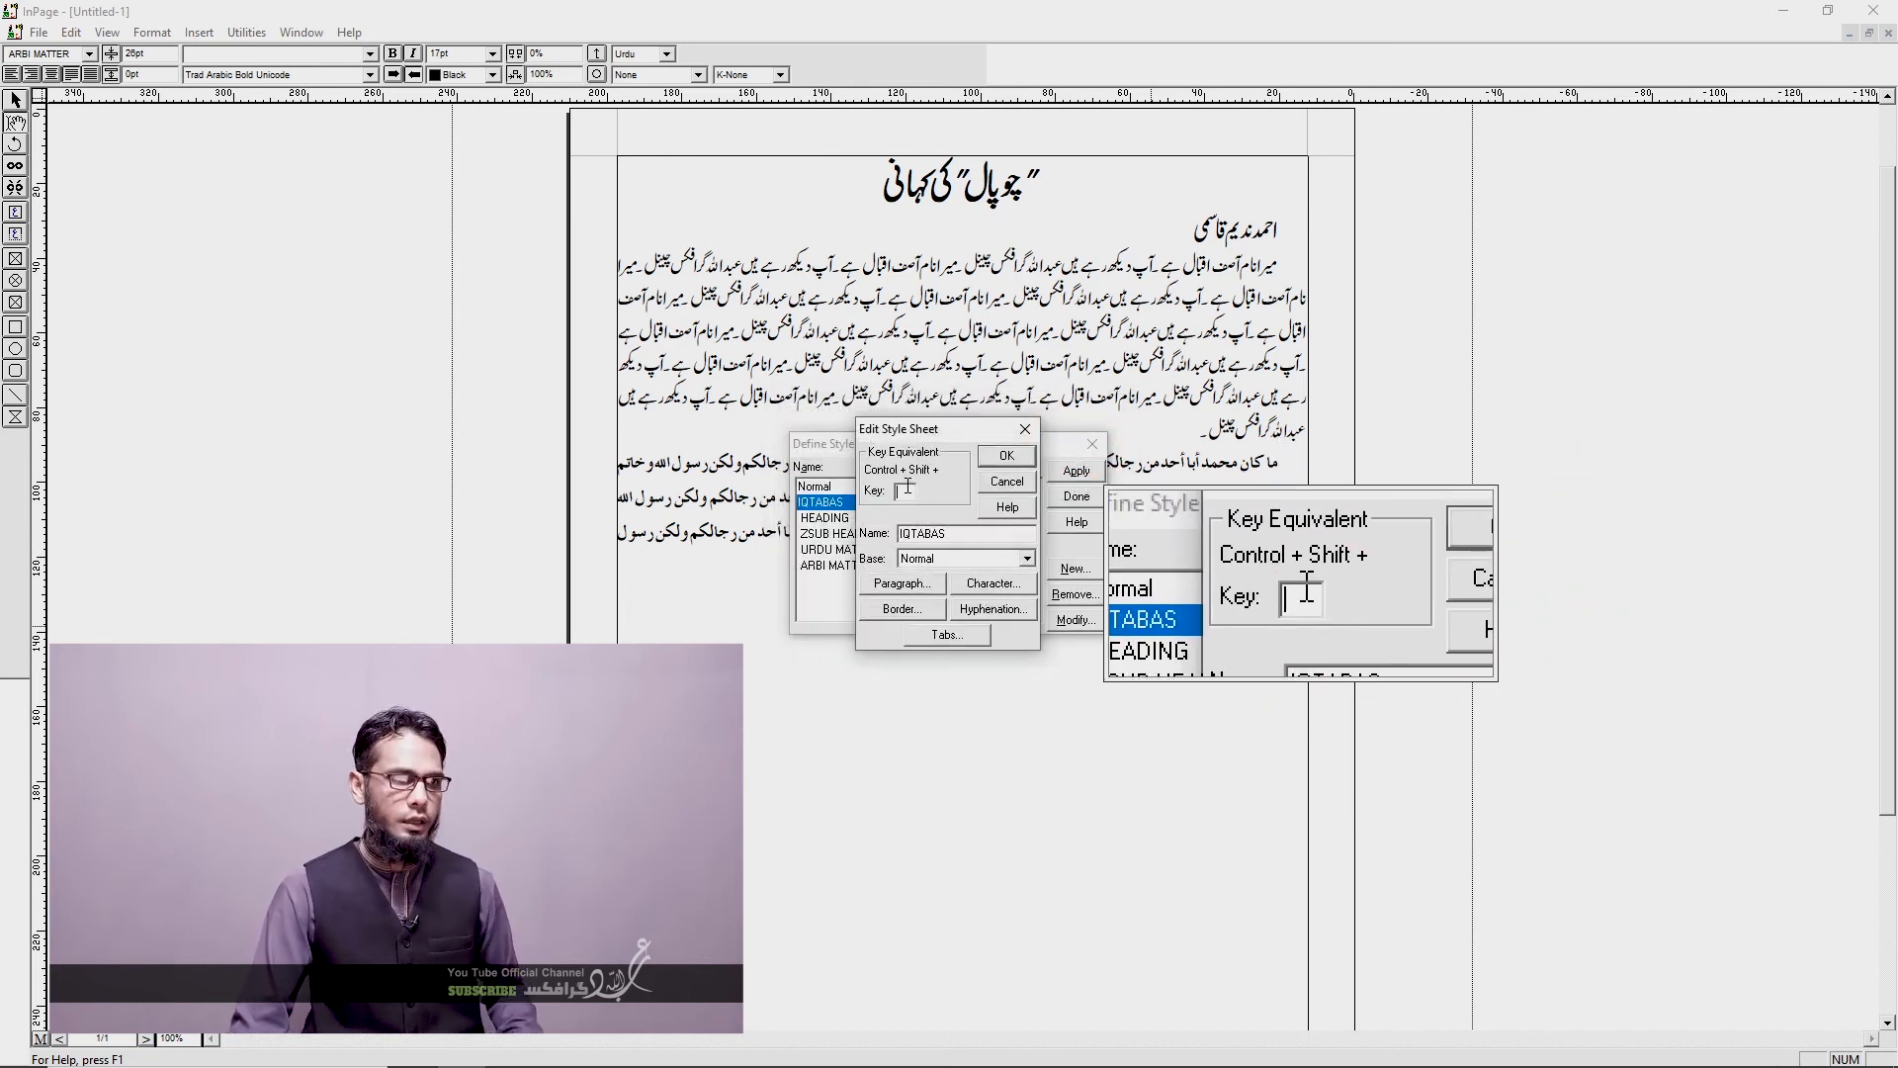
click(1007, 455)
click(1077, 501)
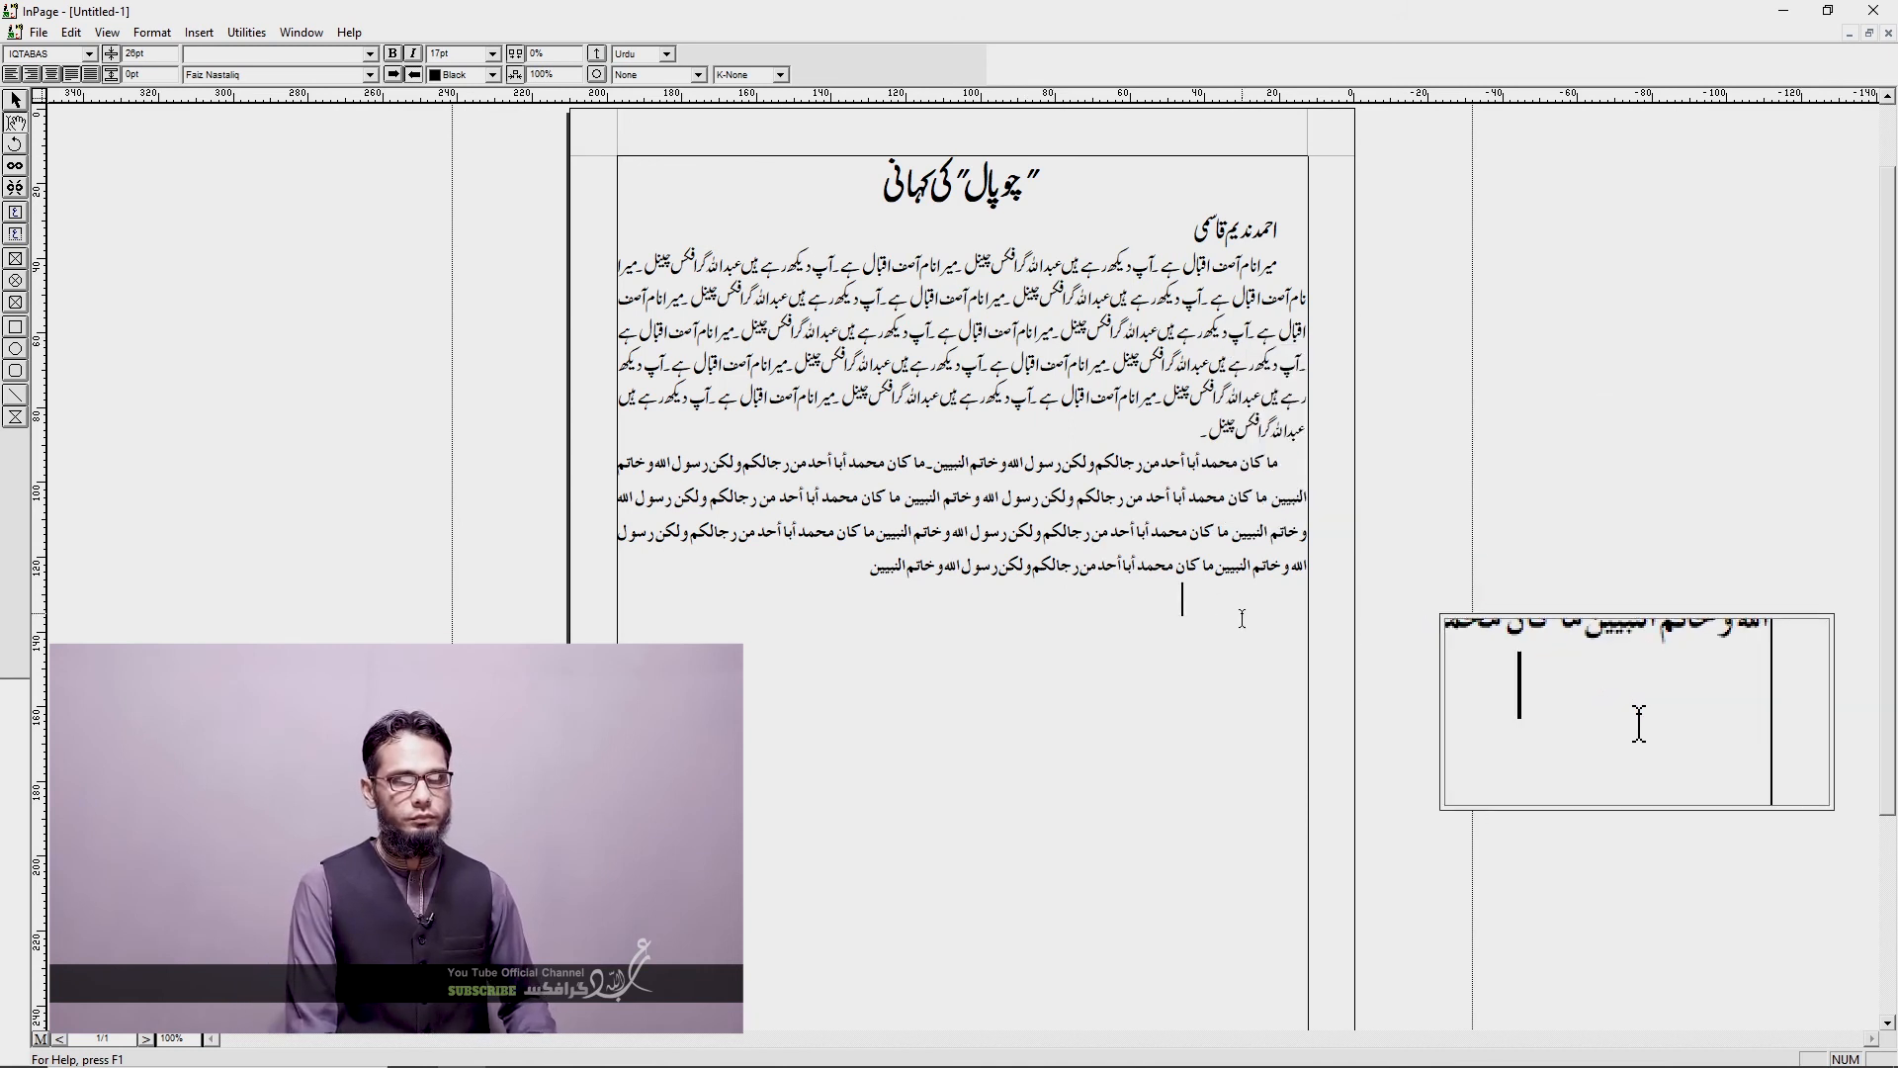
text(لہ)
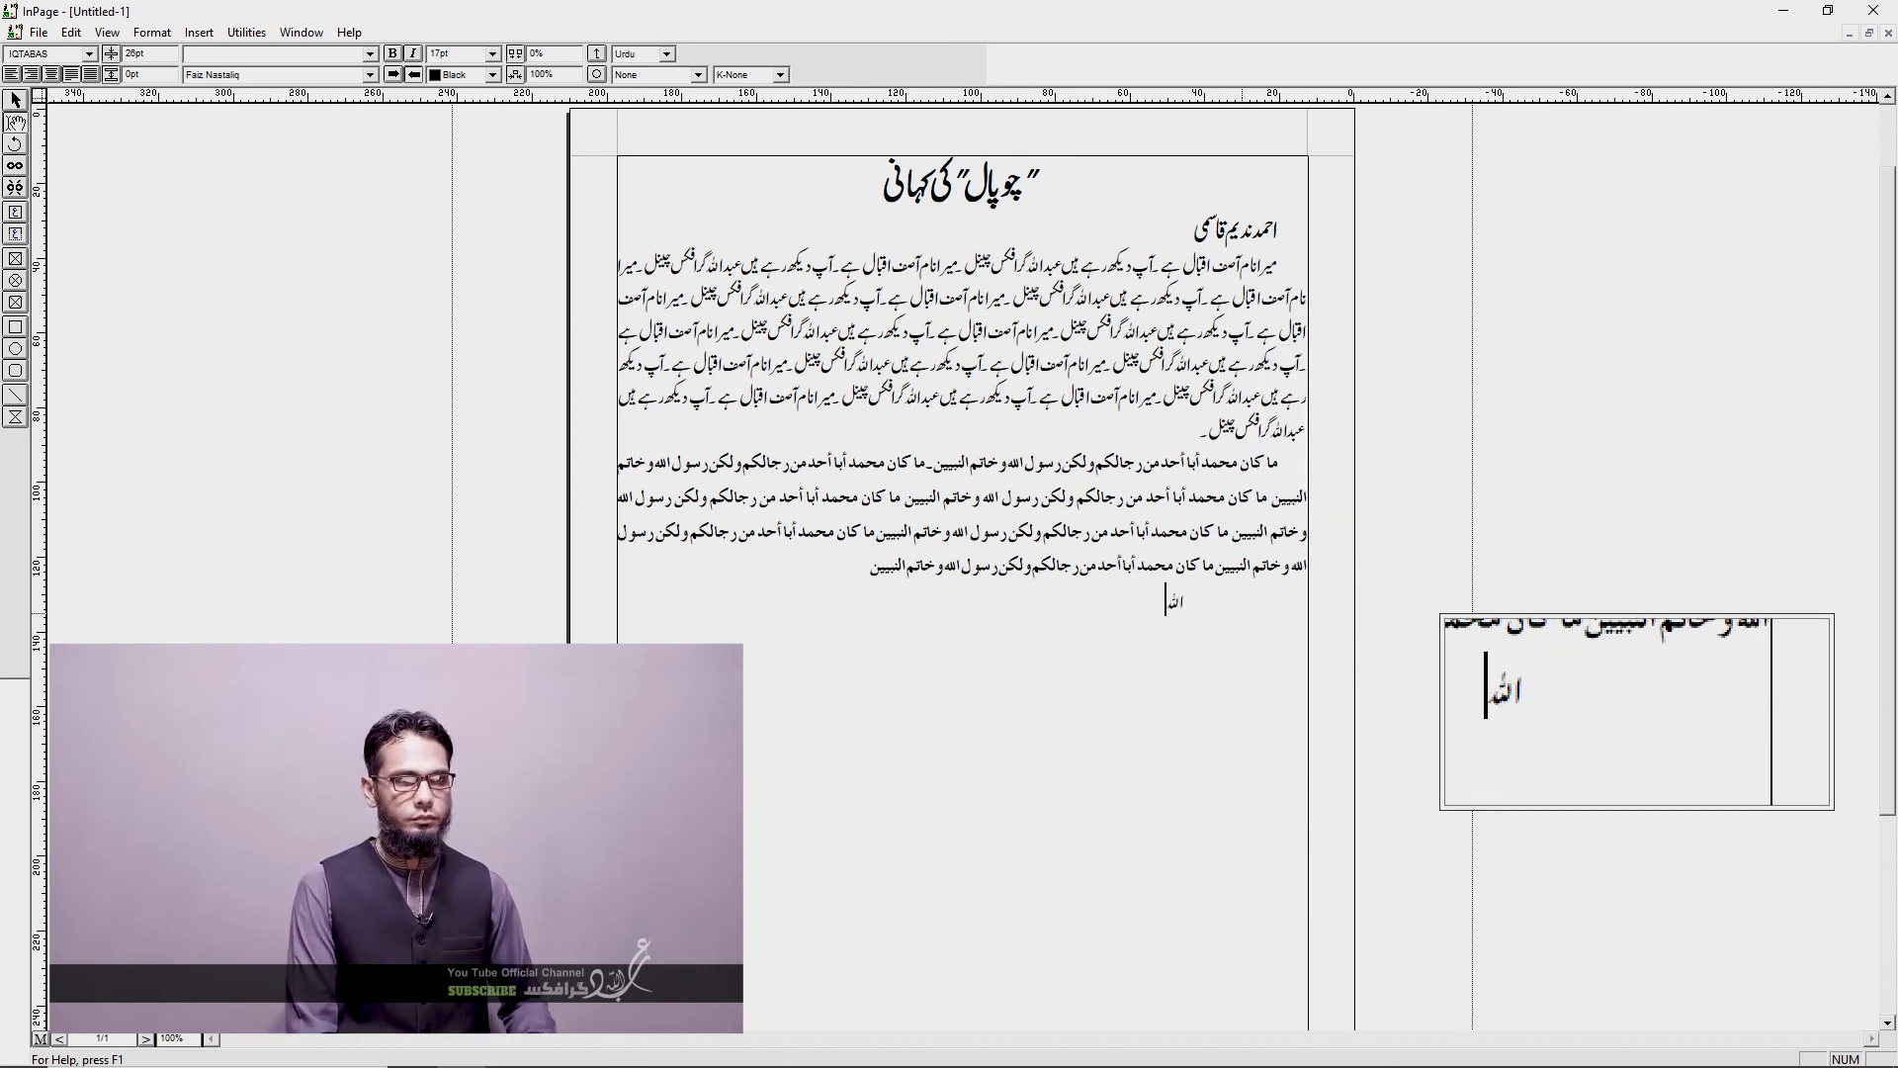
key(BackSpace)
key(BackSpace)
key(BackSpace)
key(BackSpace)
Step: Write "آپ یہ ویڈیو آن لائن دیکھیں۔ ہر ویڈیو کی ڈسکرپشن میں ٹائم سٹیمپ دیا گیا ہے جو آن لائن پر کام کرتا ہے" below the Arabic text
text(آپ یہ)
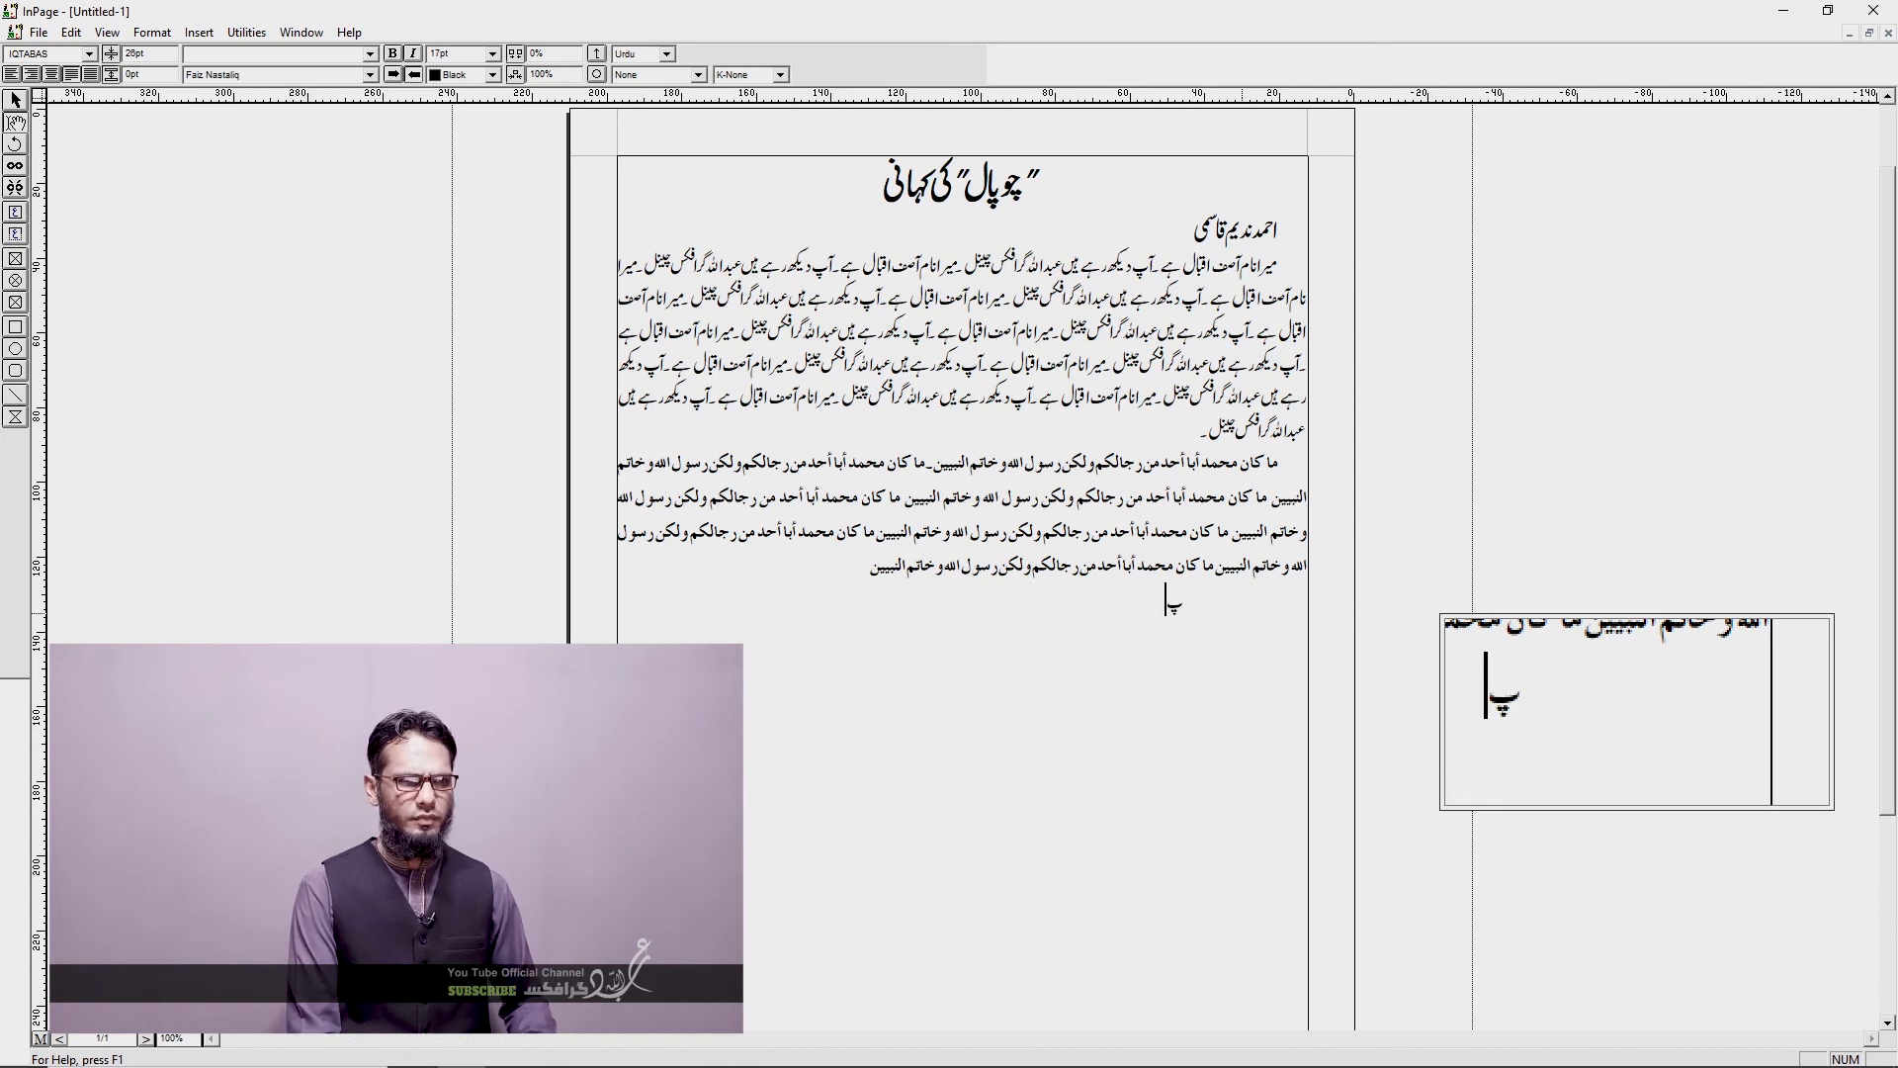
text( ویڈیو آن لا)
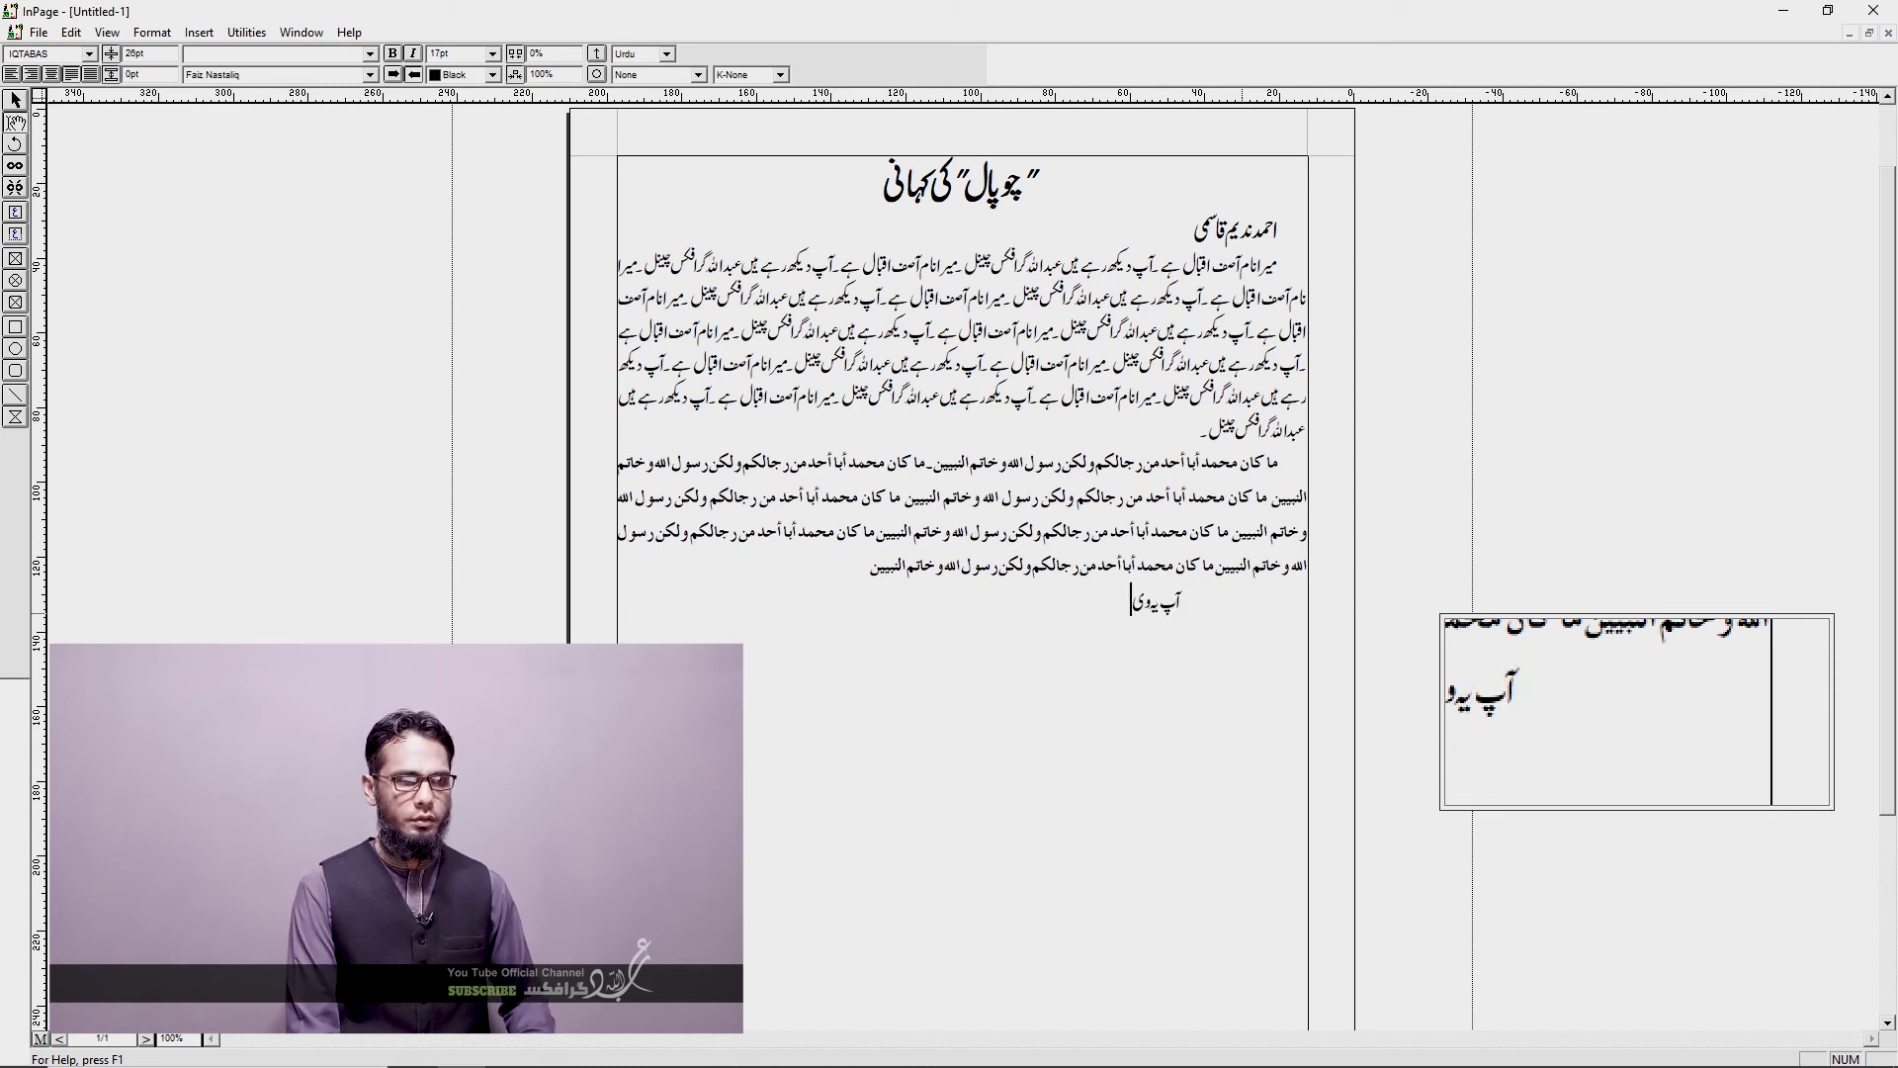
text(ئن)
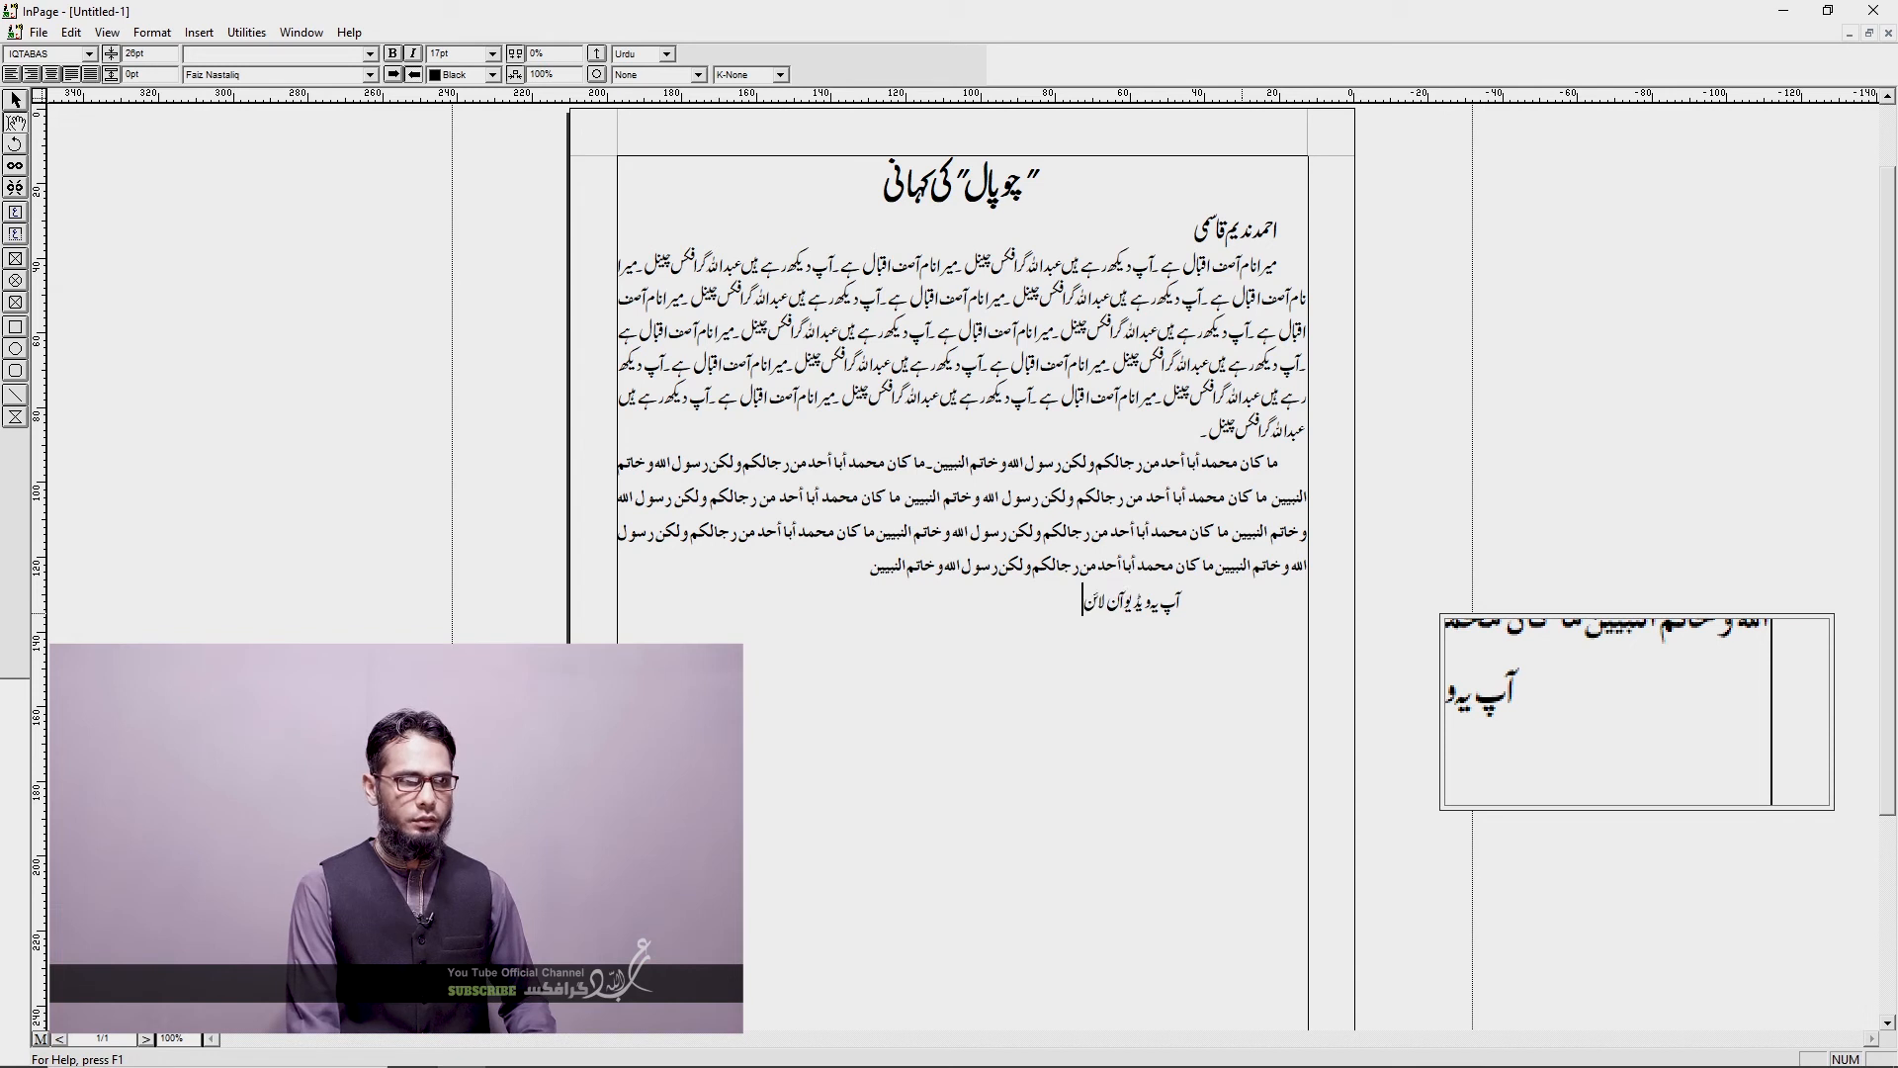
text( دیکھیں۔ ہر ویڈیو کی ڈسک)
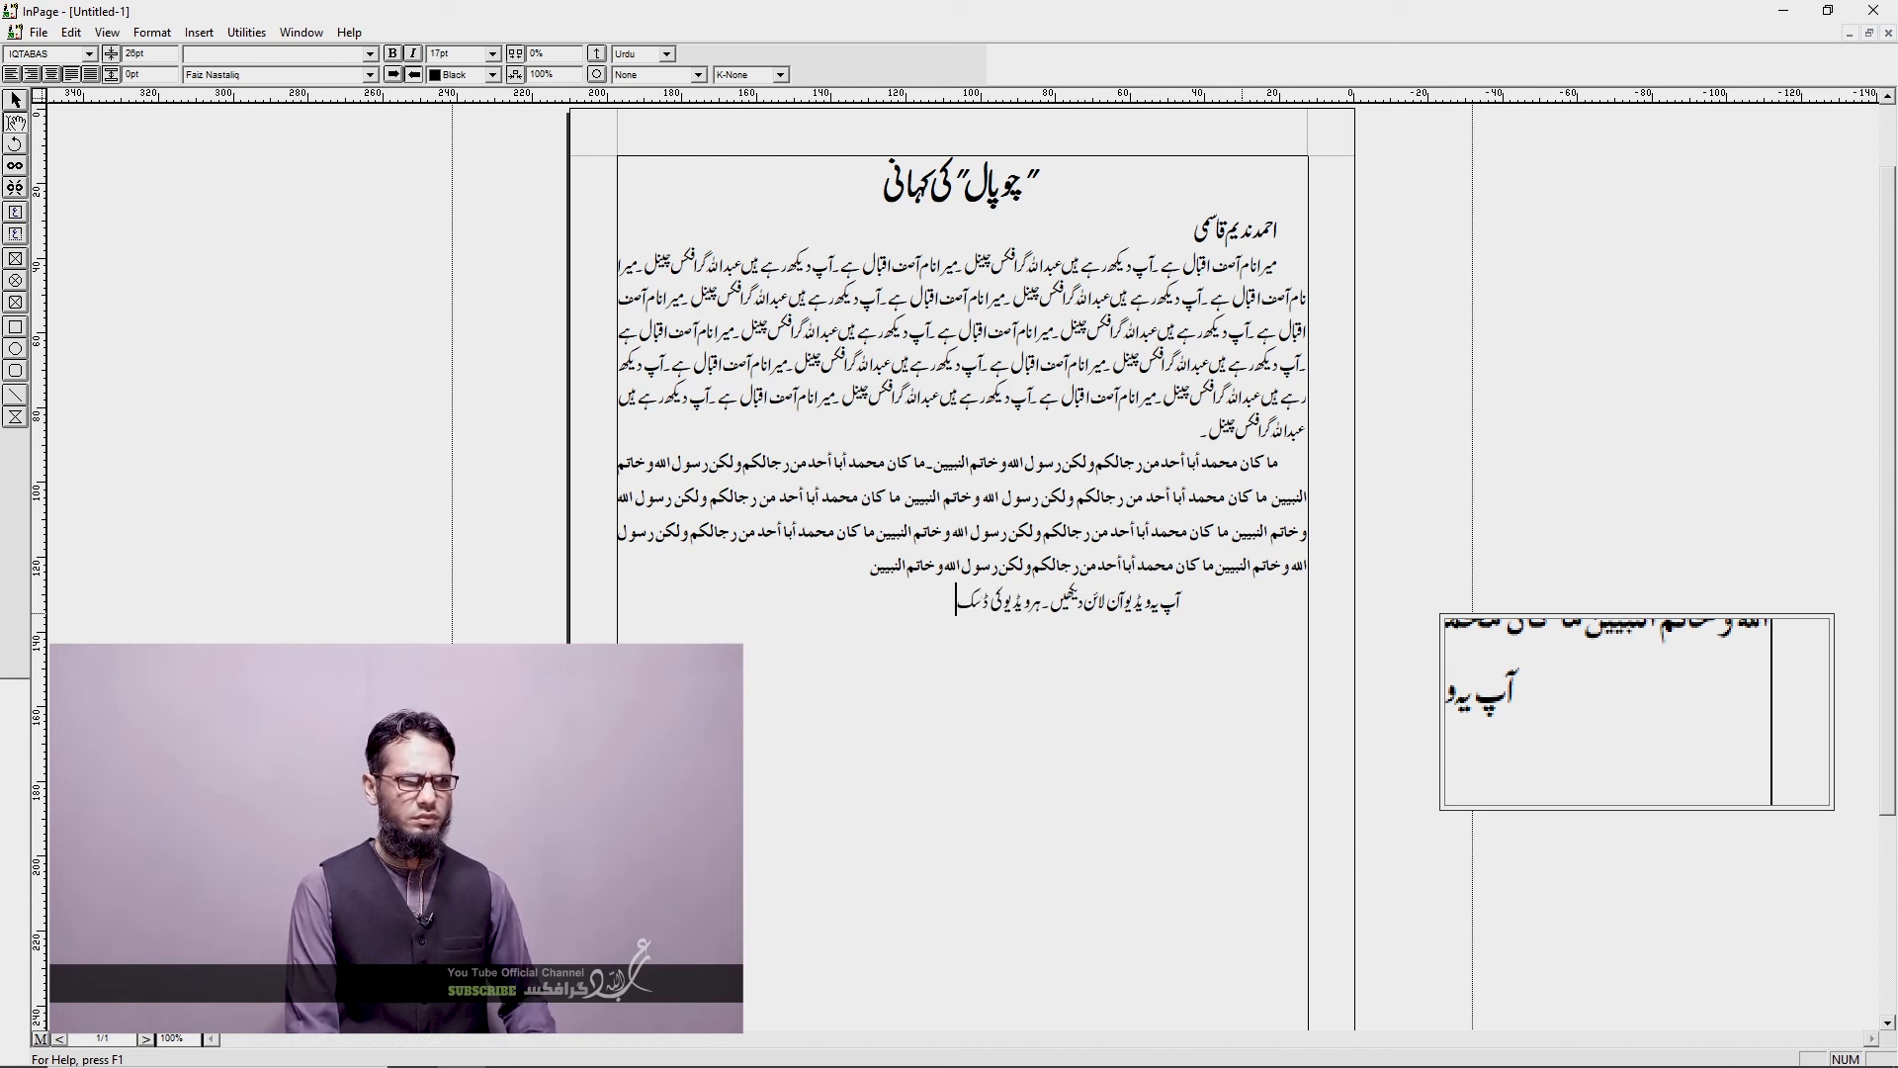
text(رپشن میں ٹ)
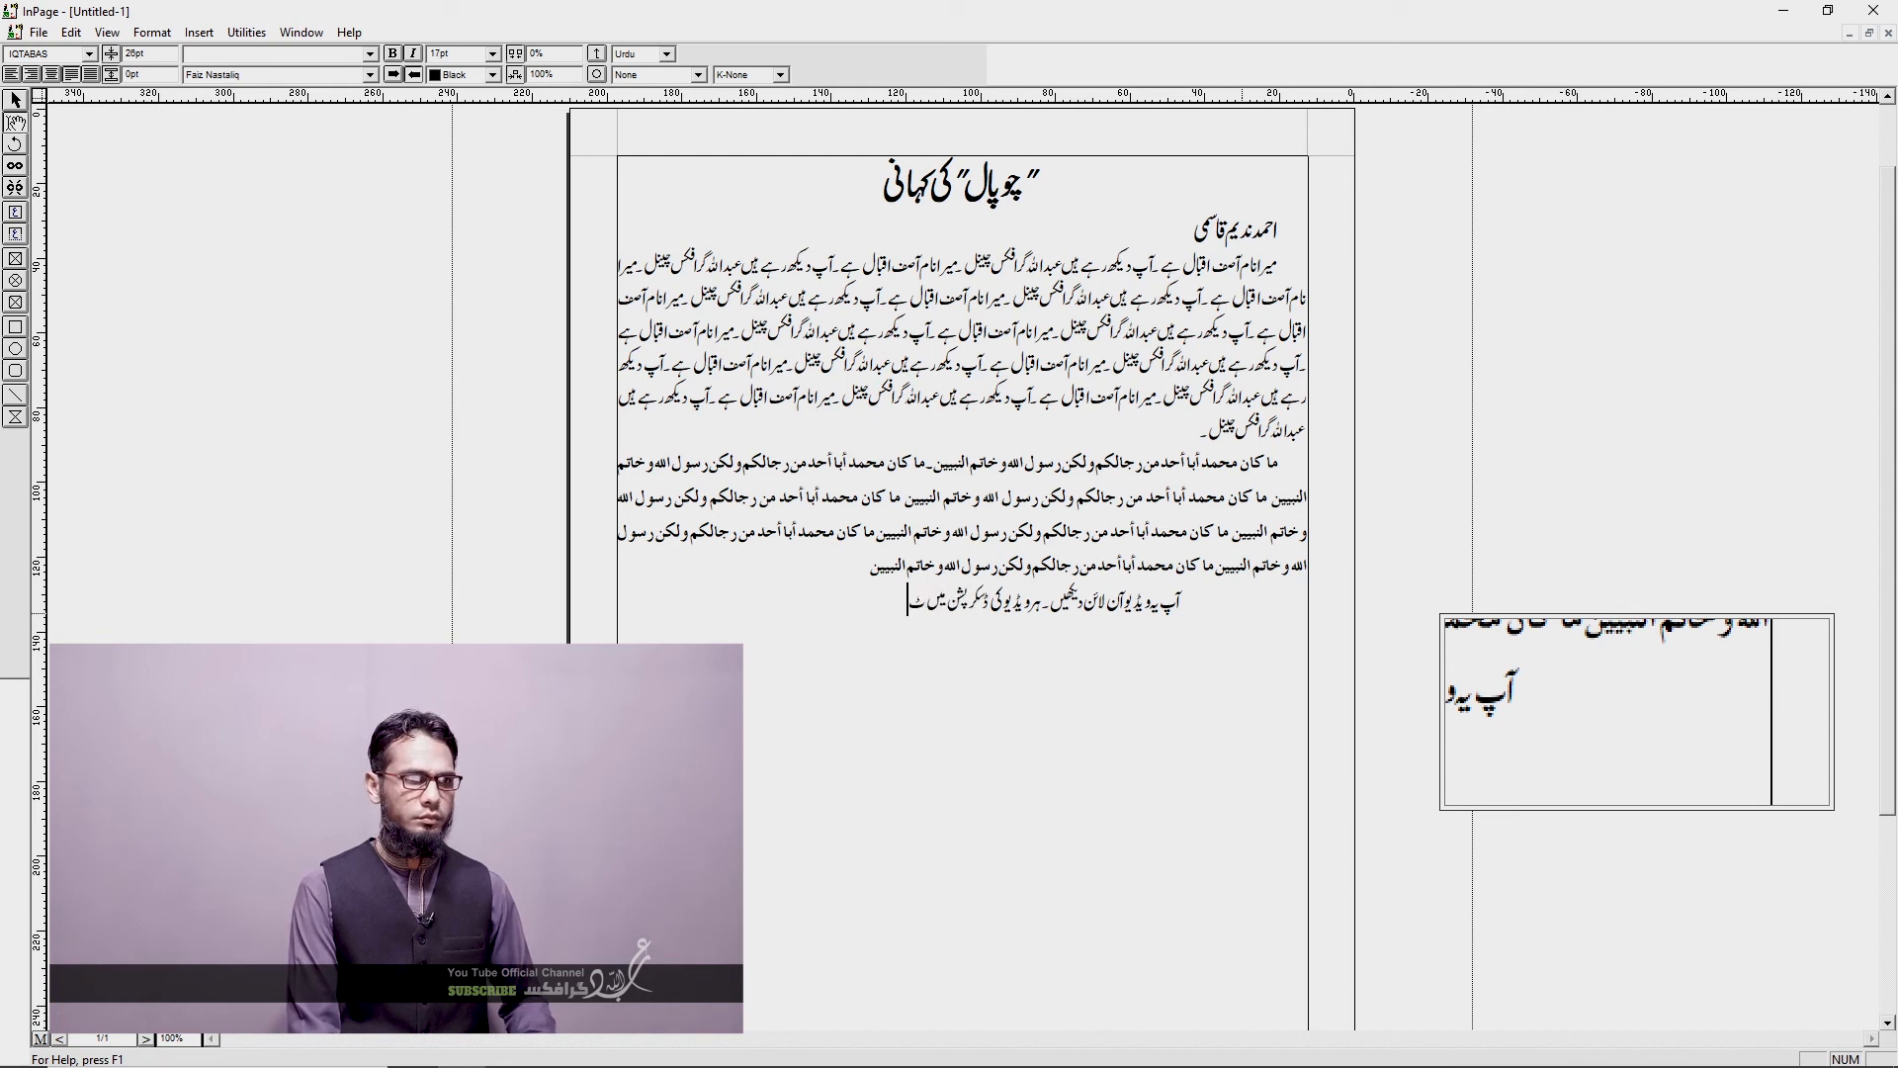
text(ائم سٹی)
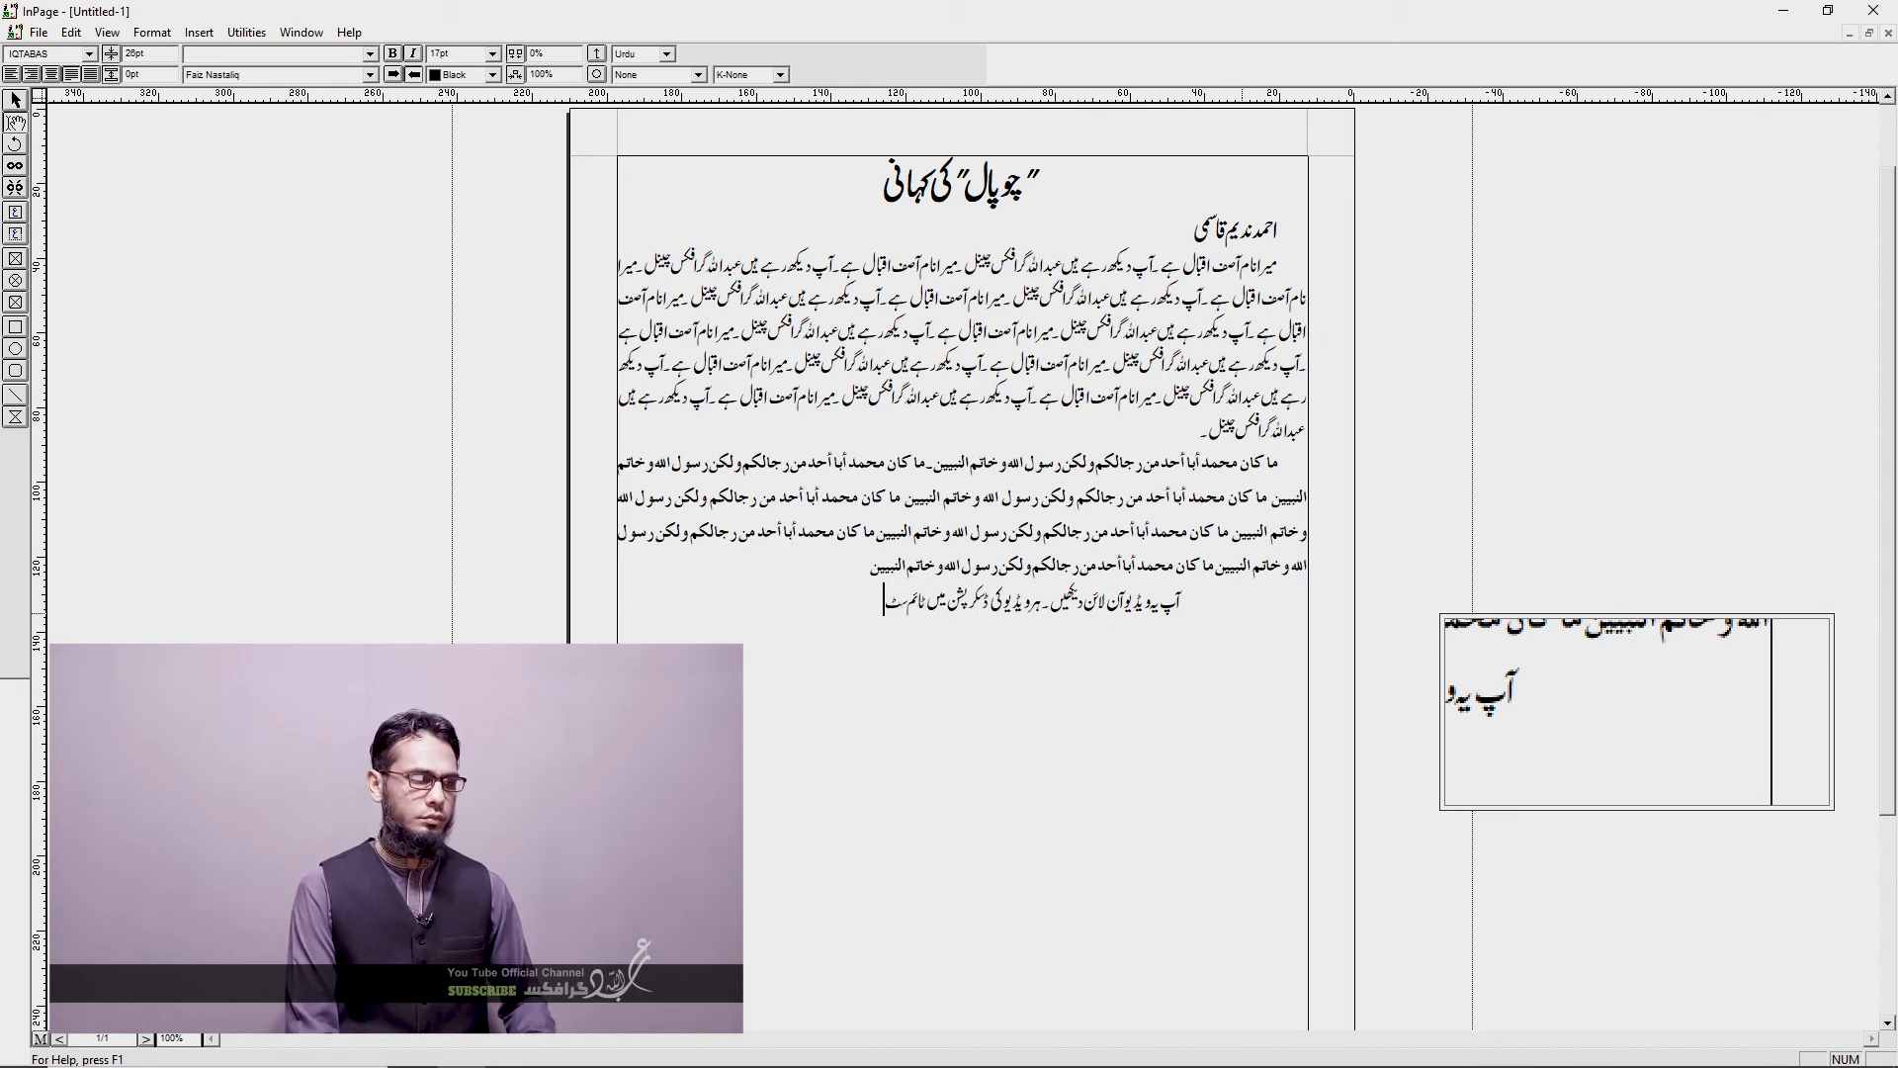
text(مپ)
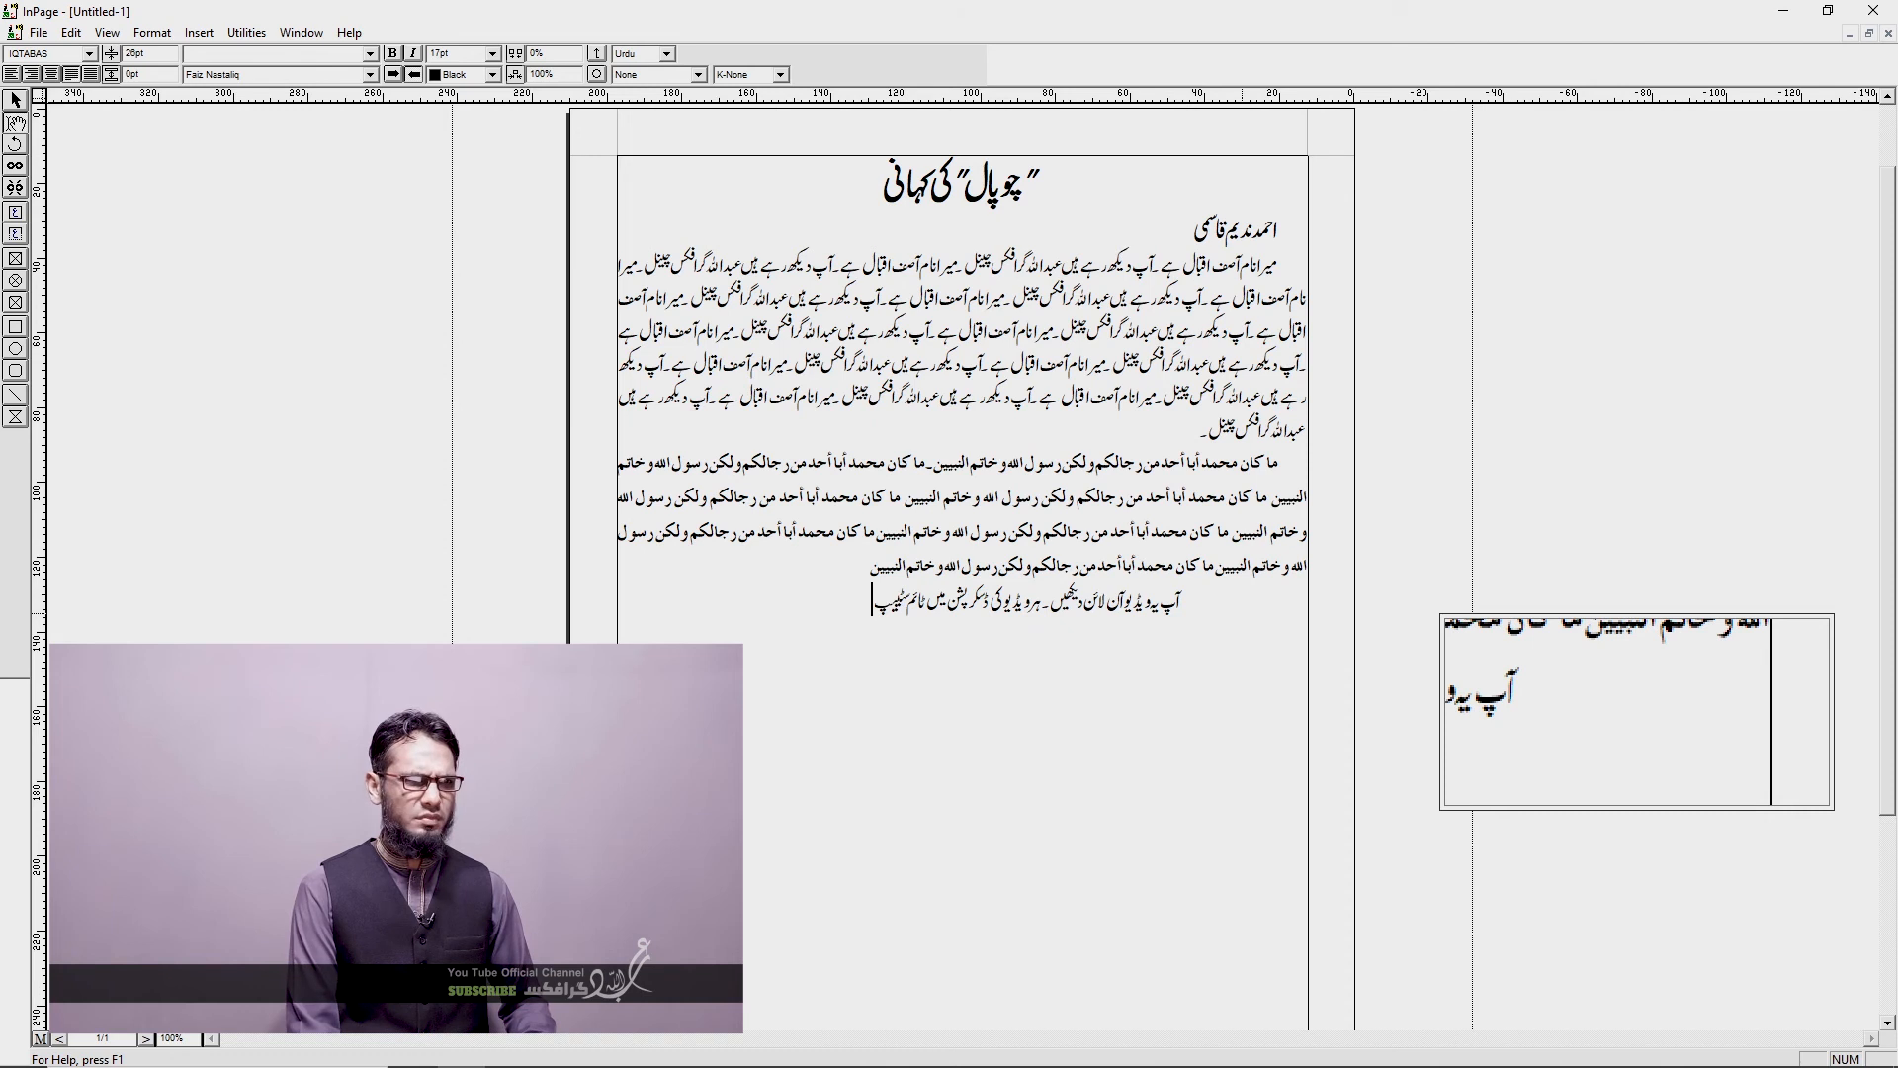
key(BackSpace)
key(BackSpace)
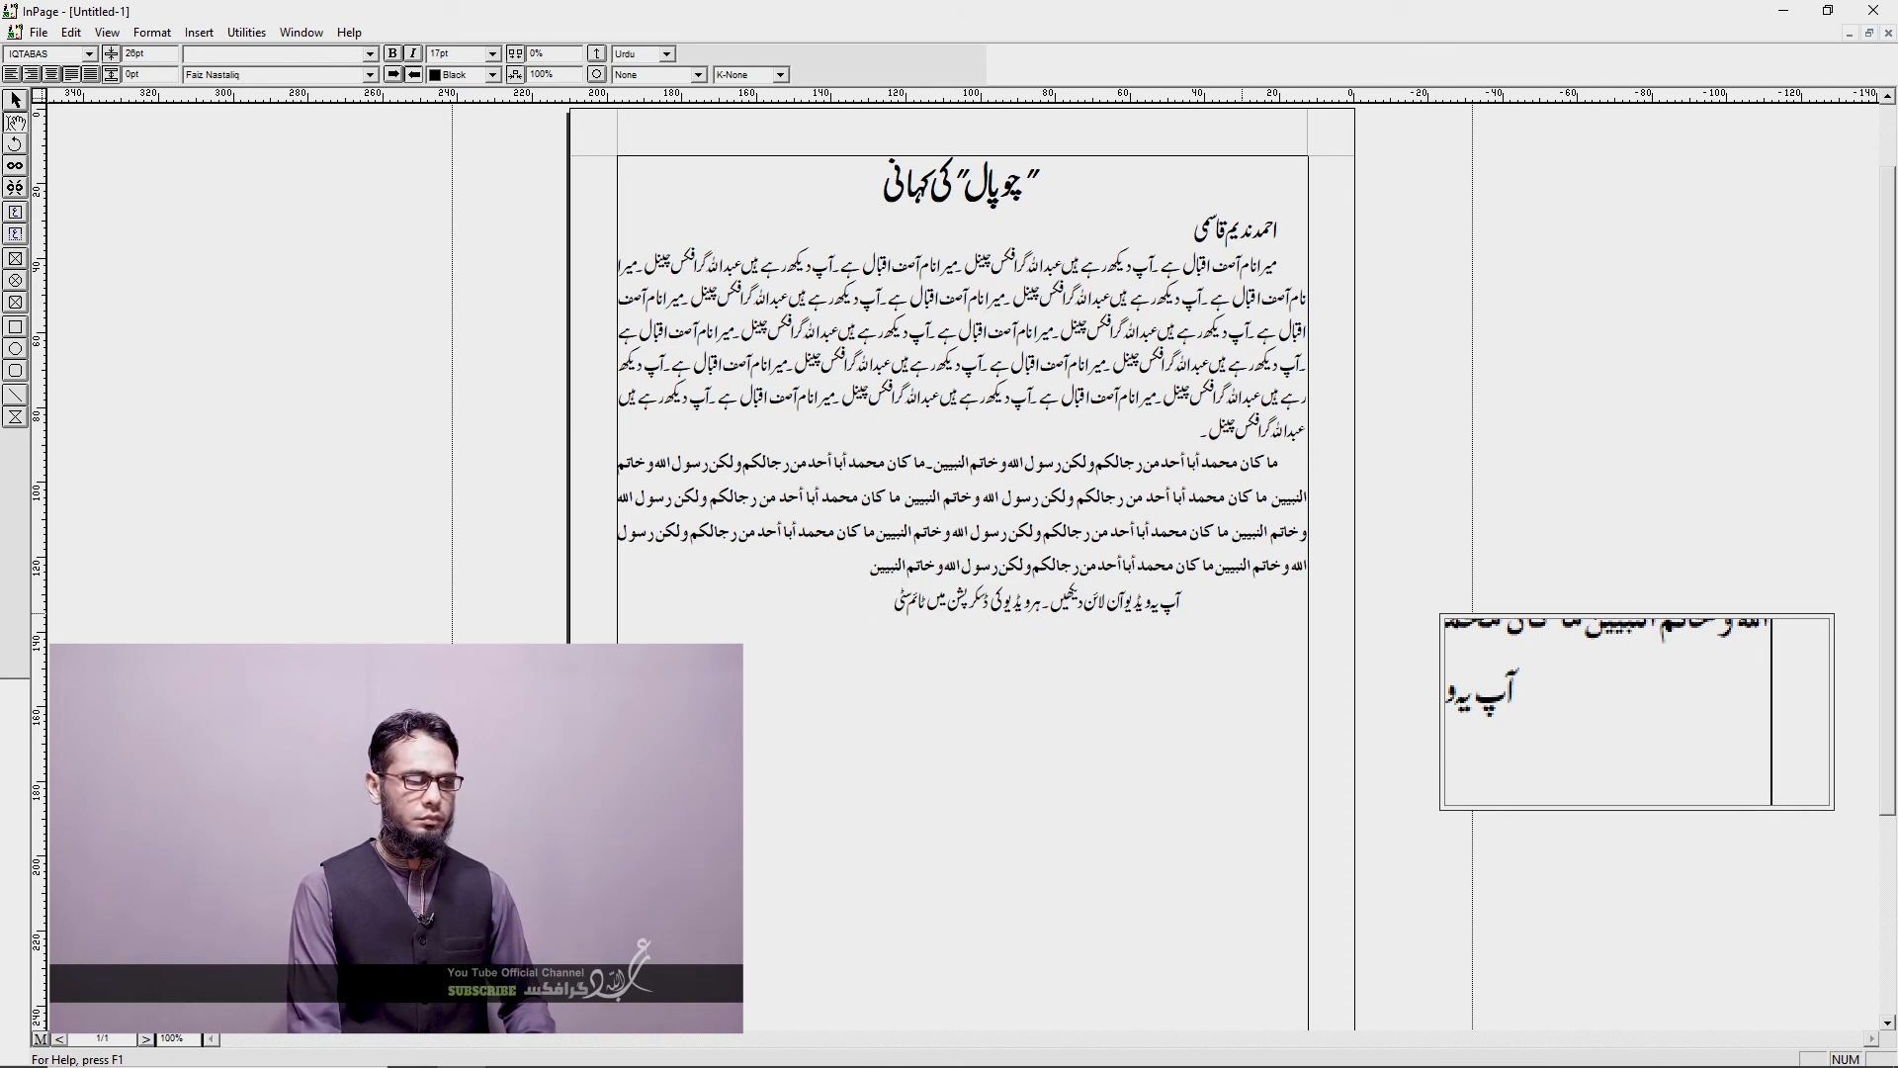
text(م)
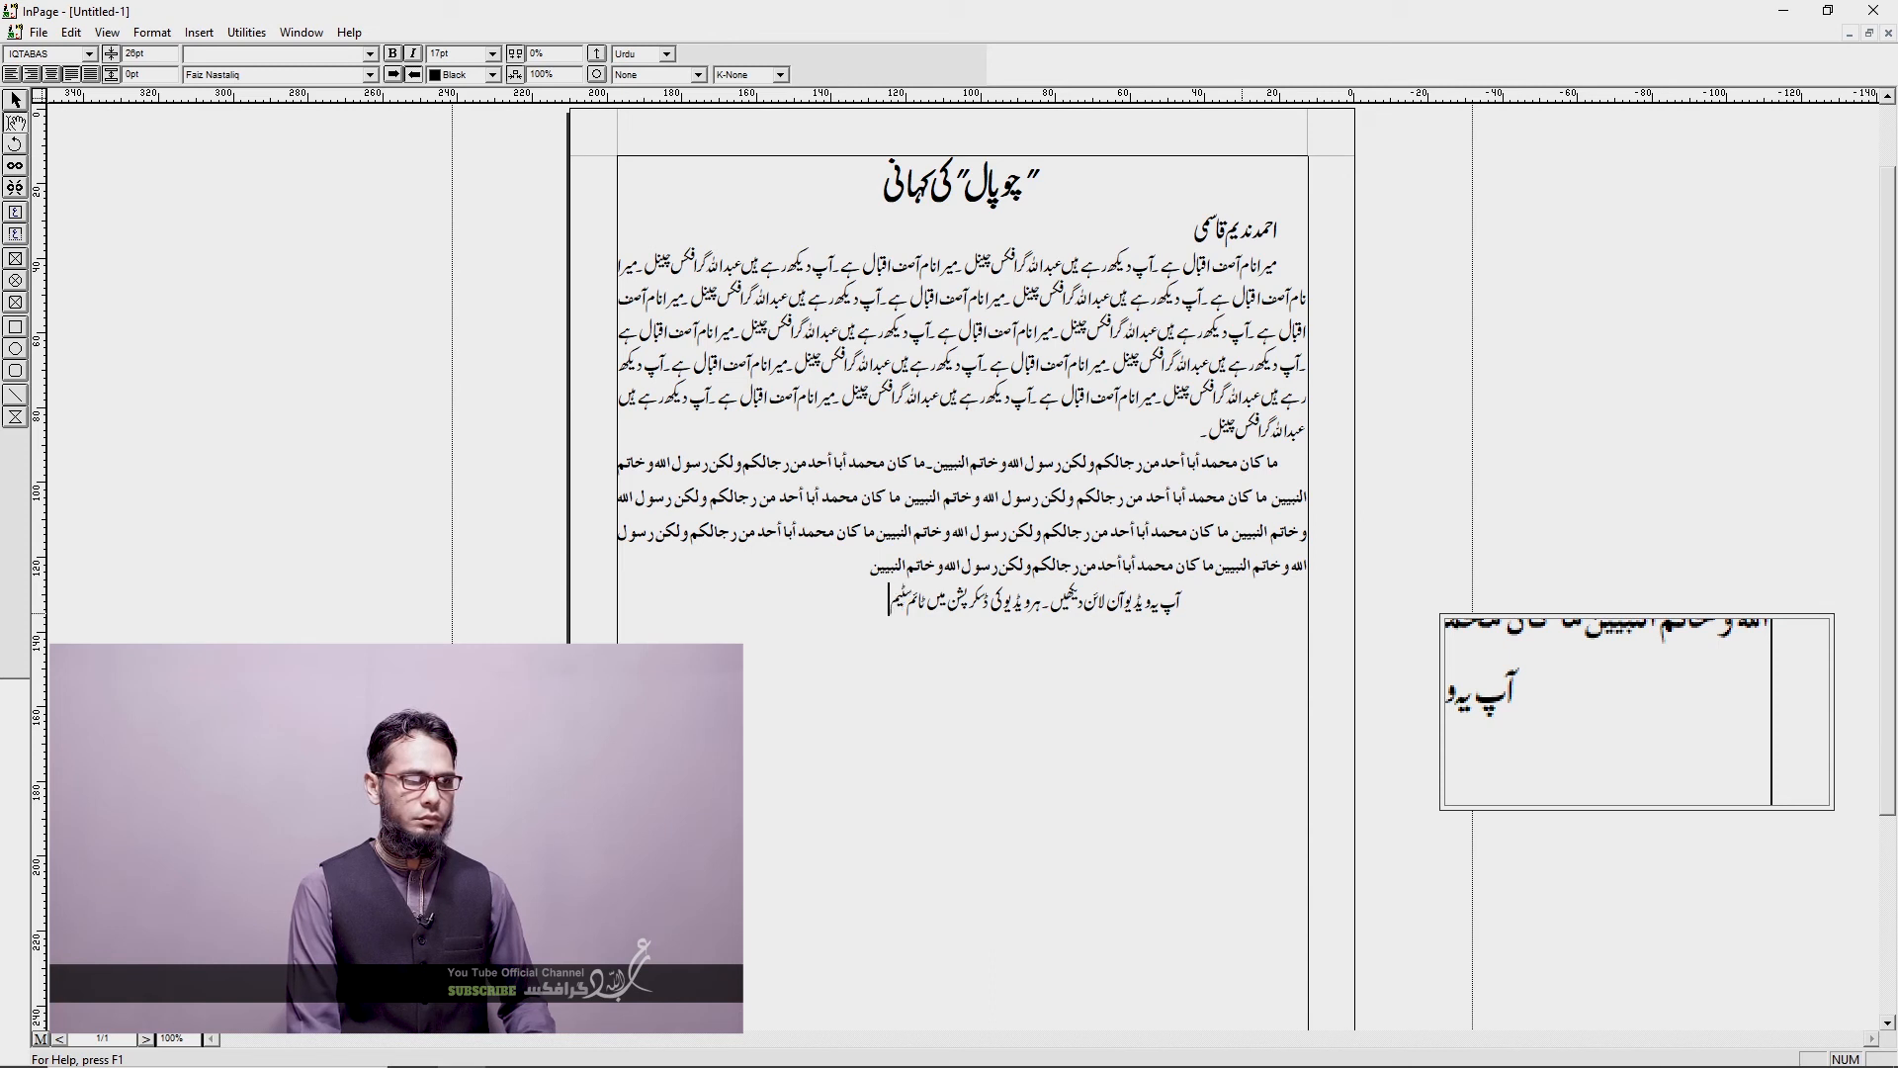
text(پ دیا گیا ہے)
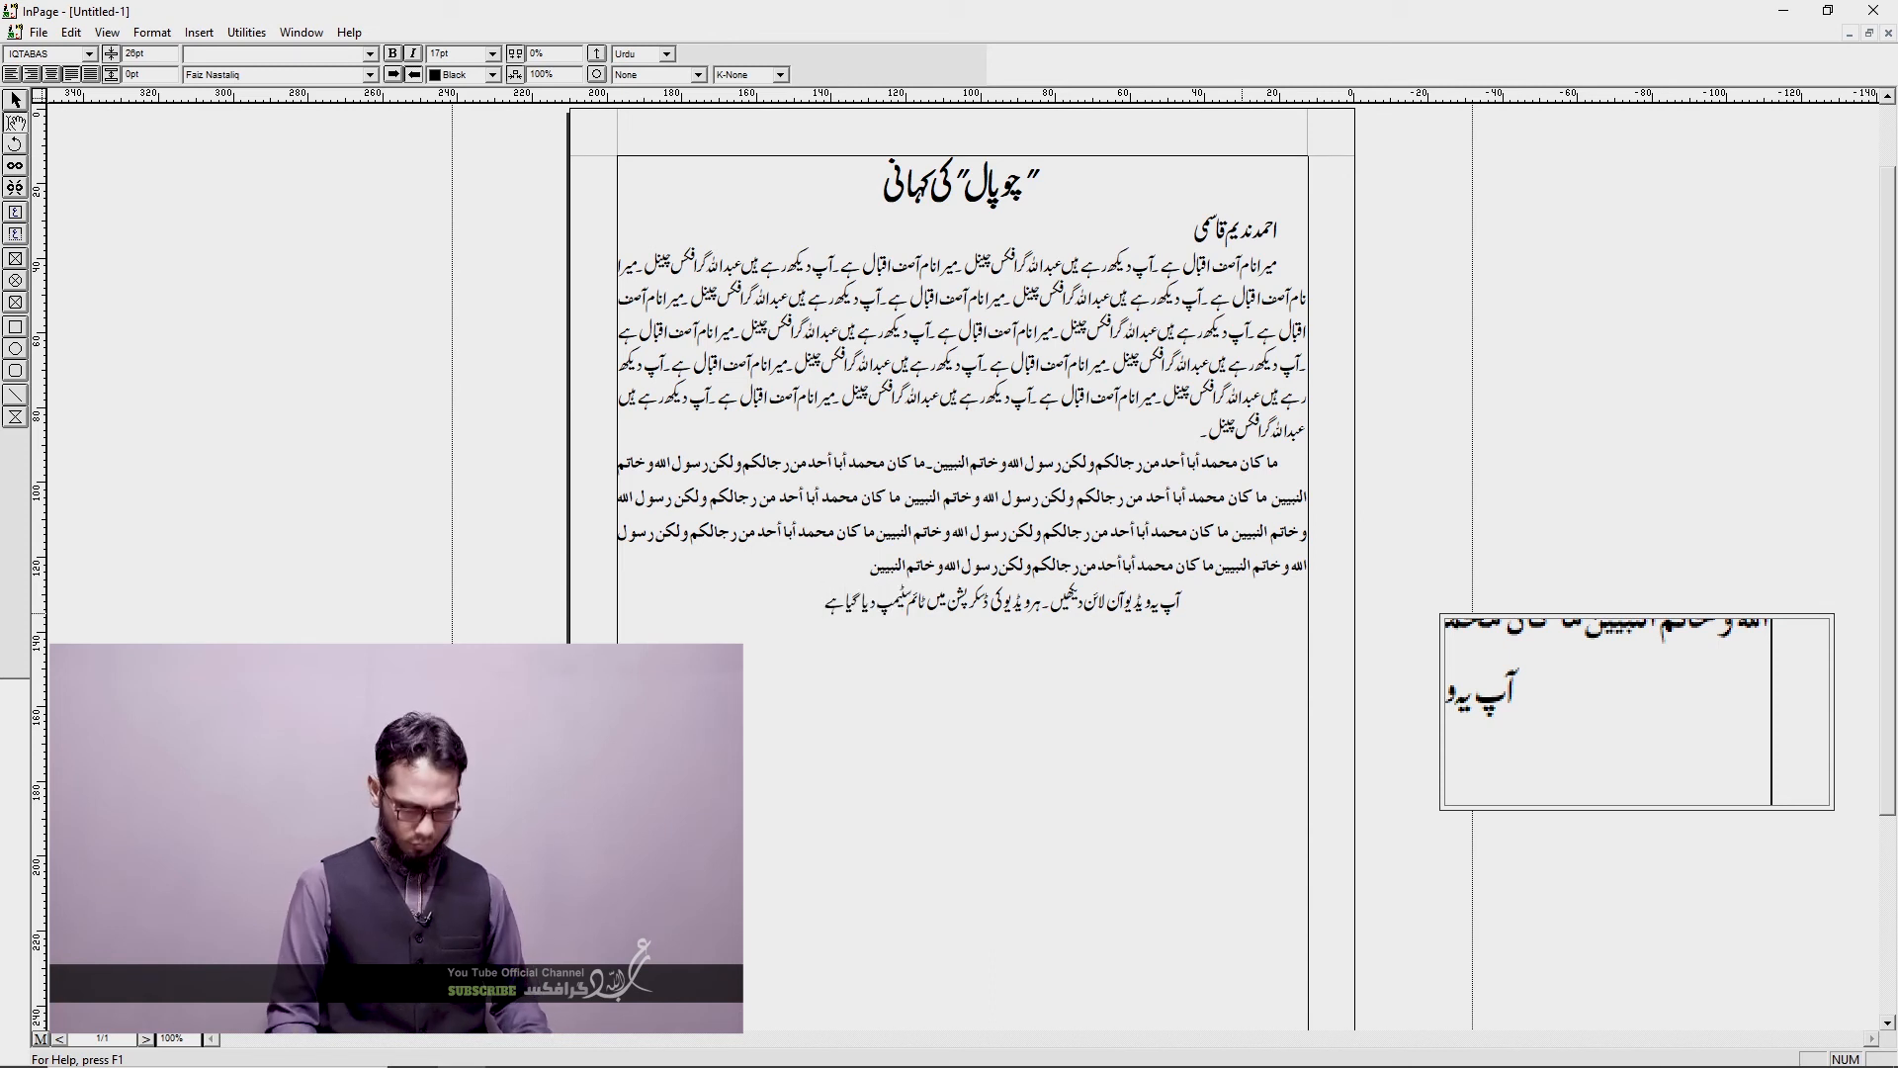
text( جو آن لائن پر کام کرتا ہے)
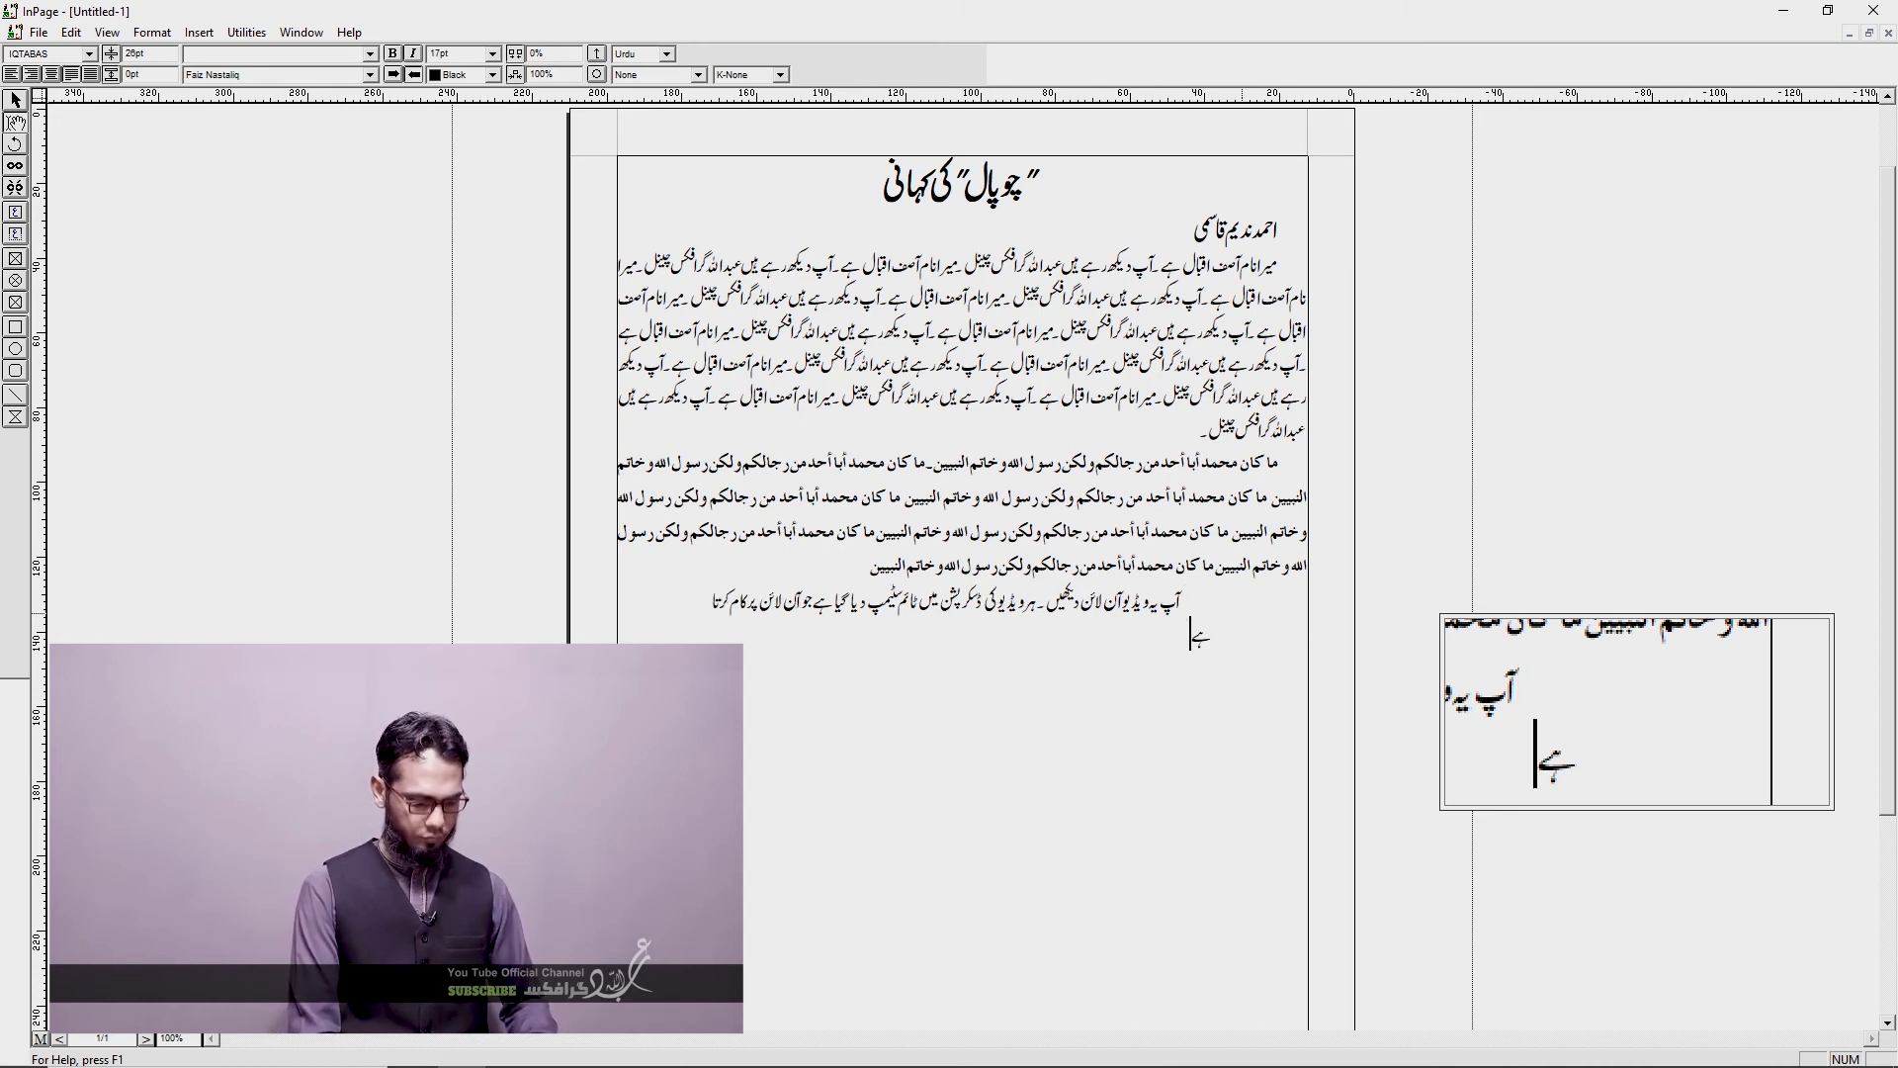
Step: Copy the whole newly written Urdu text from its first word to its end and put the cursor after it
key(Up)
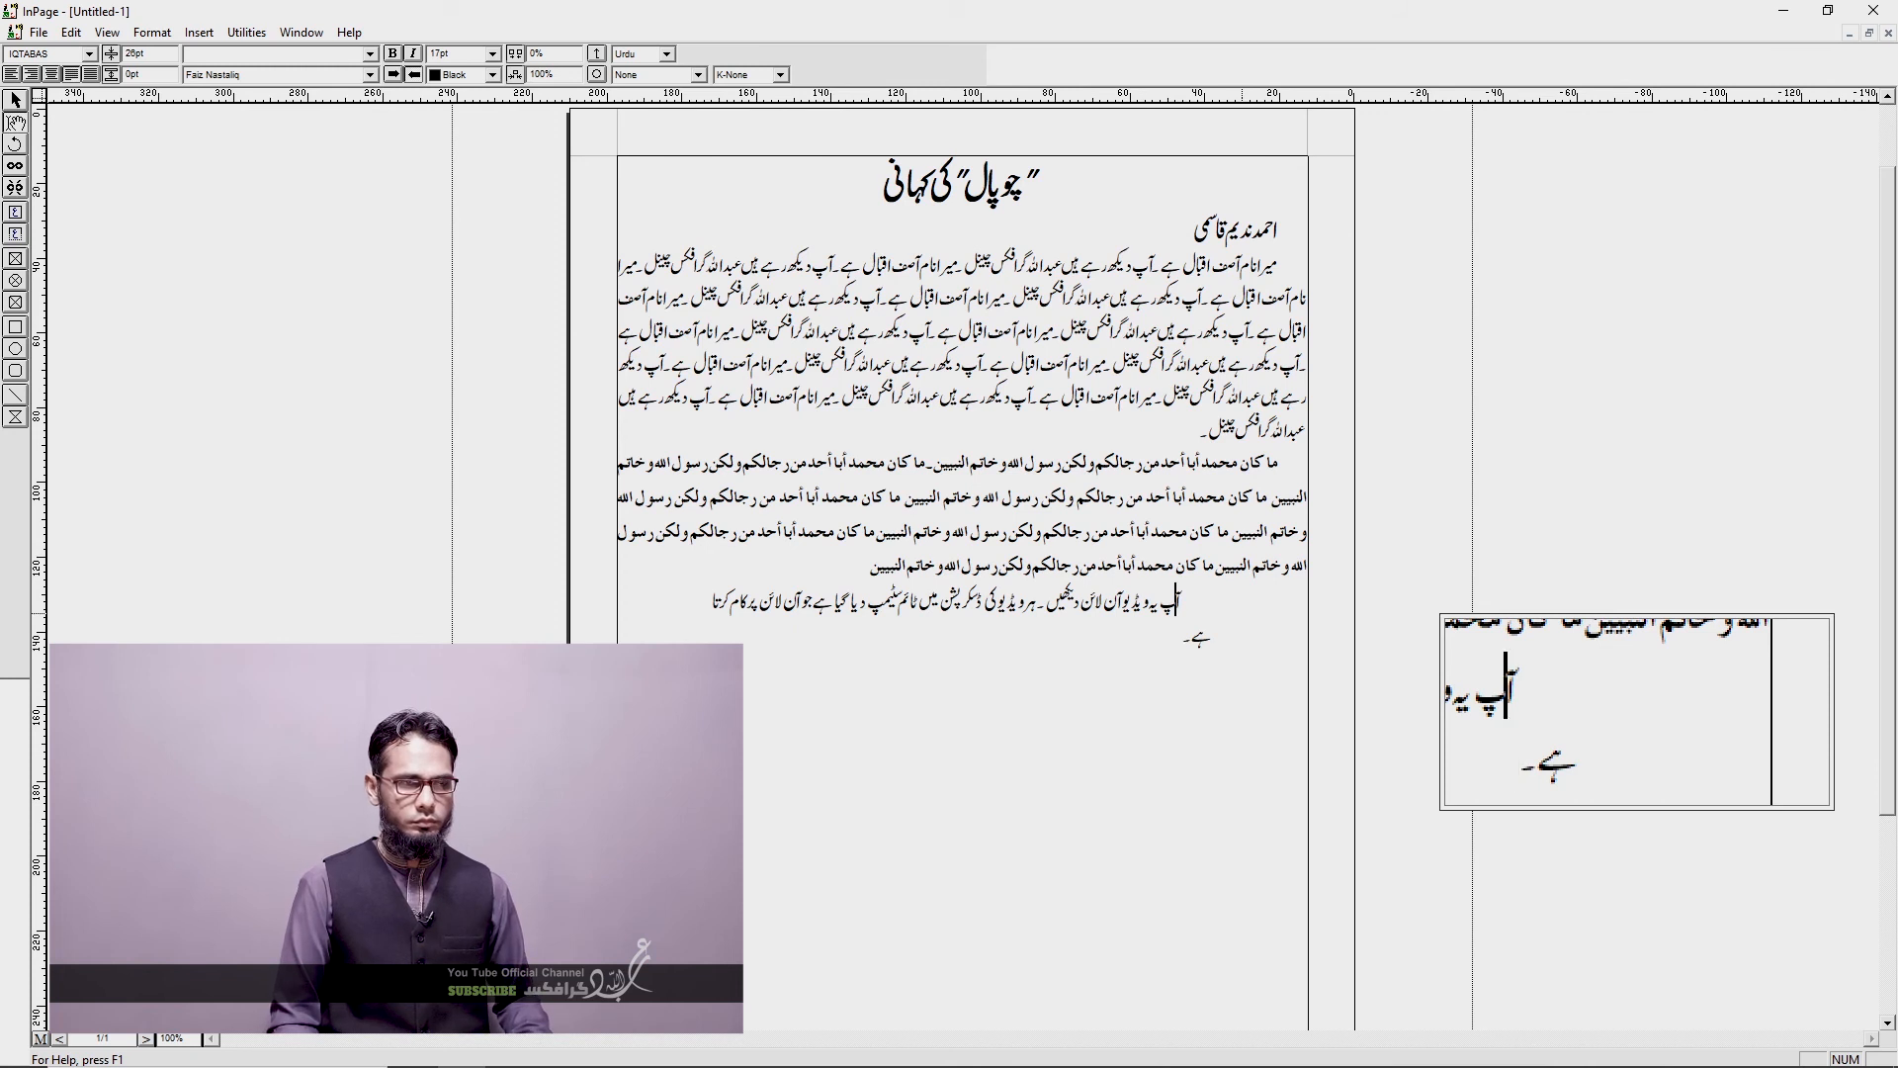
key(shift+Down)
key(Up)
key(Right)
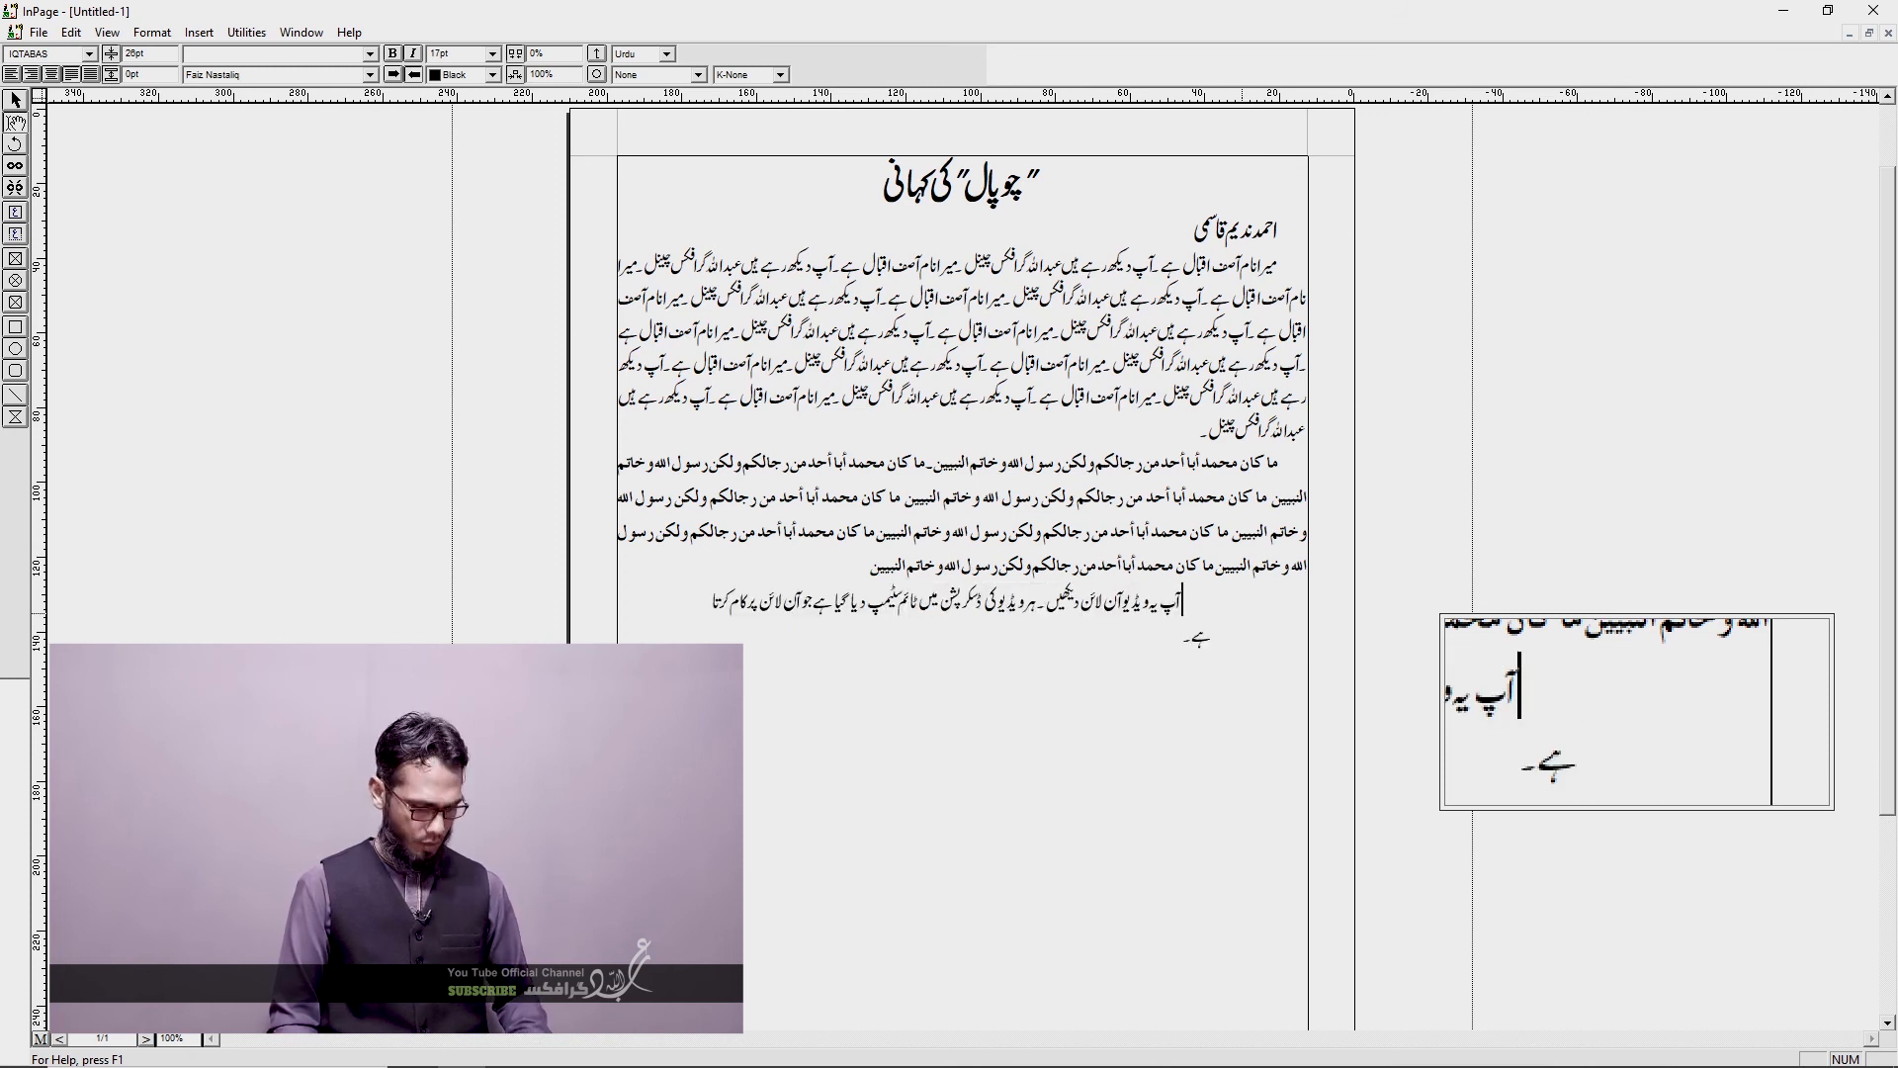
key(shift+Down)
key(ctrl+c)
key(Right)
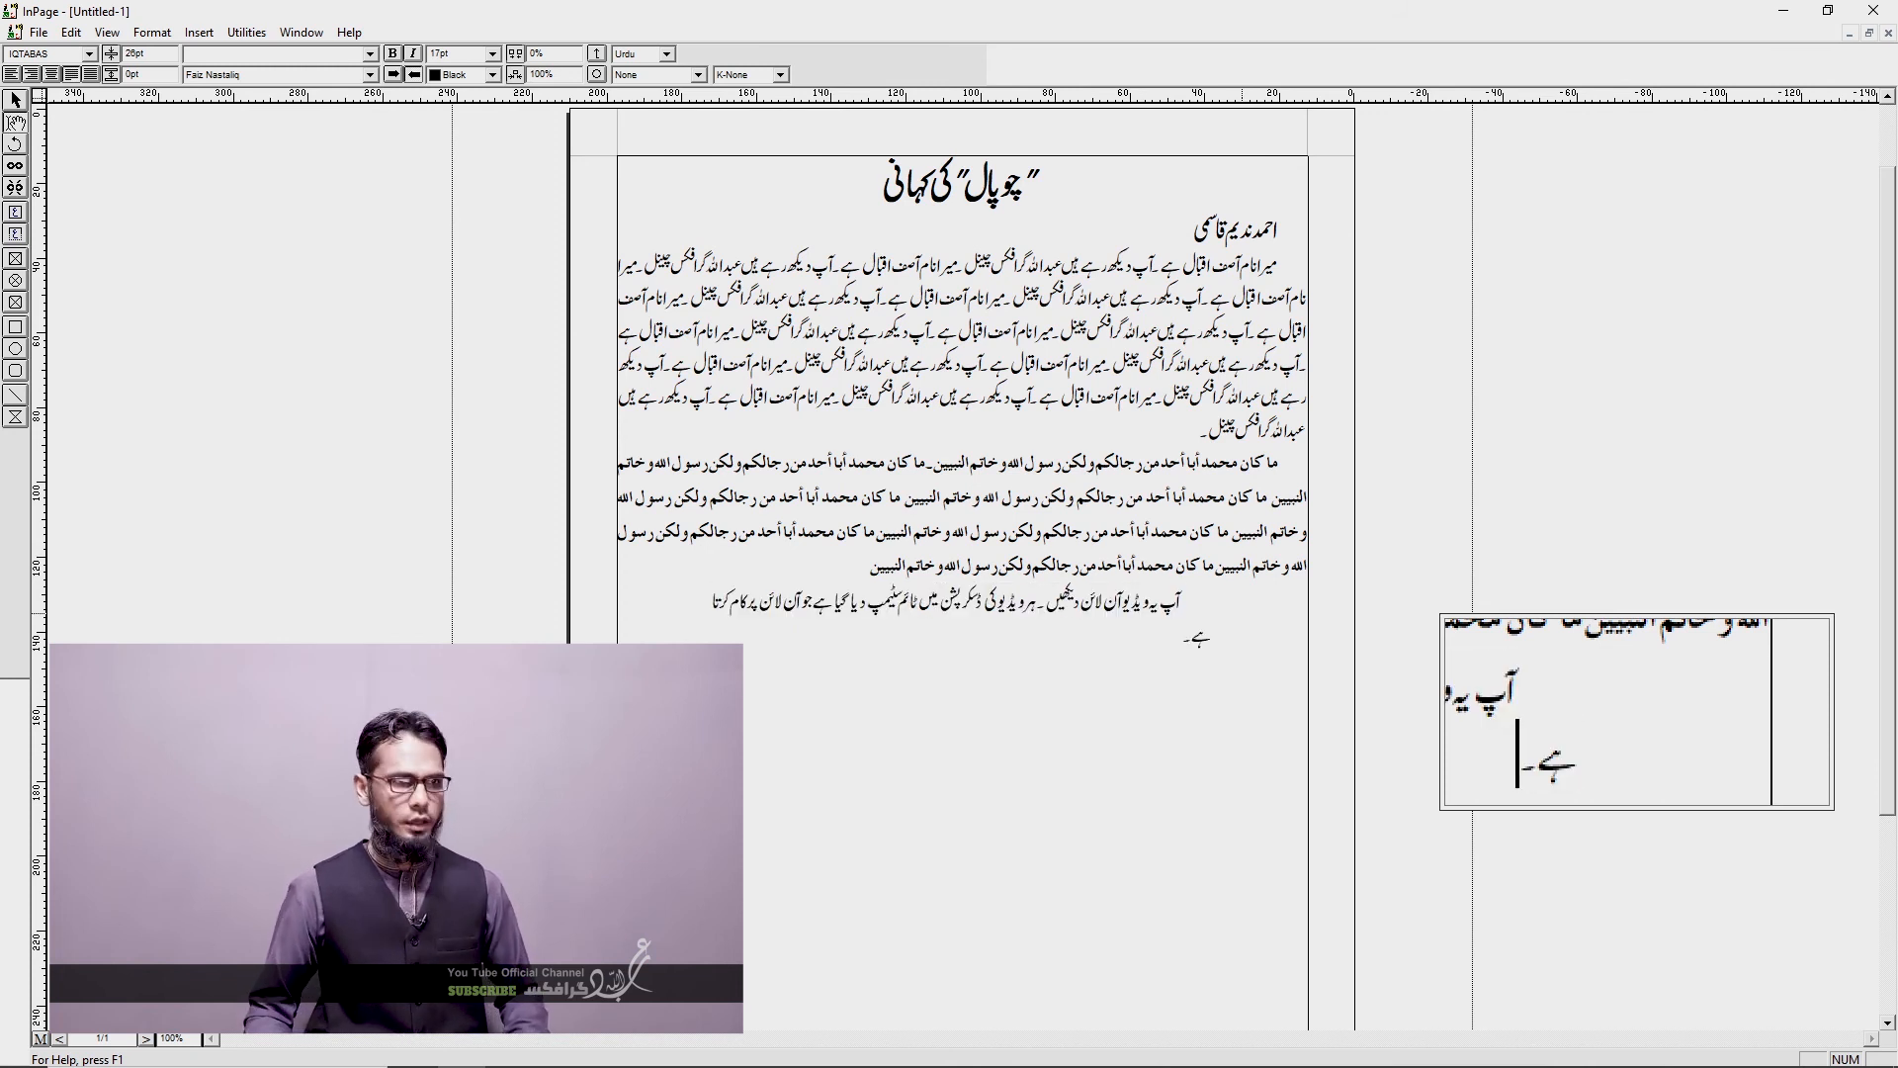
Step: Paste the copied Urdu text repeatedly after itself to fill several lines of the indented quotation paragraph
key(ctrl+v)
key(ctrl+v)
key(ctrl+v)
key(ctrl+v)
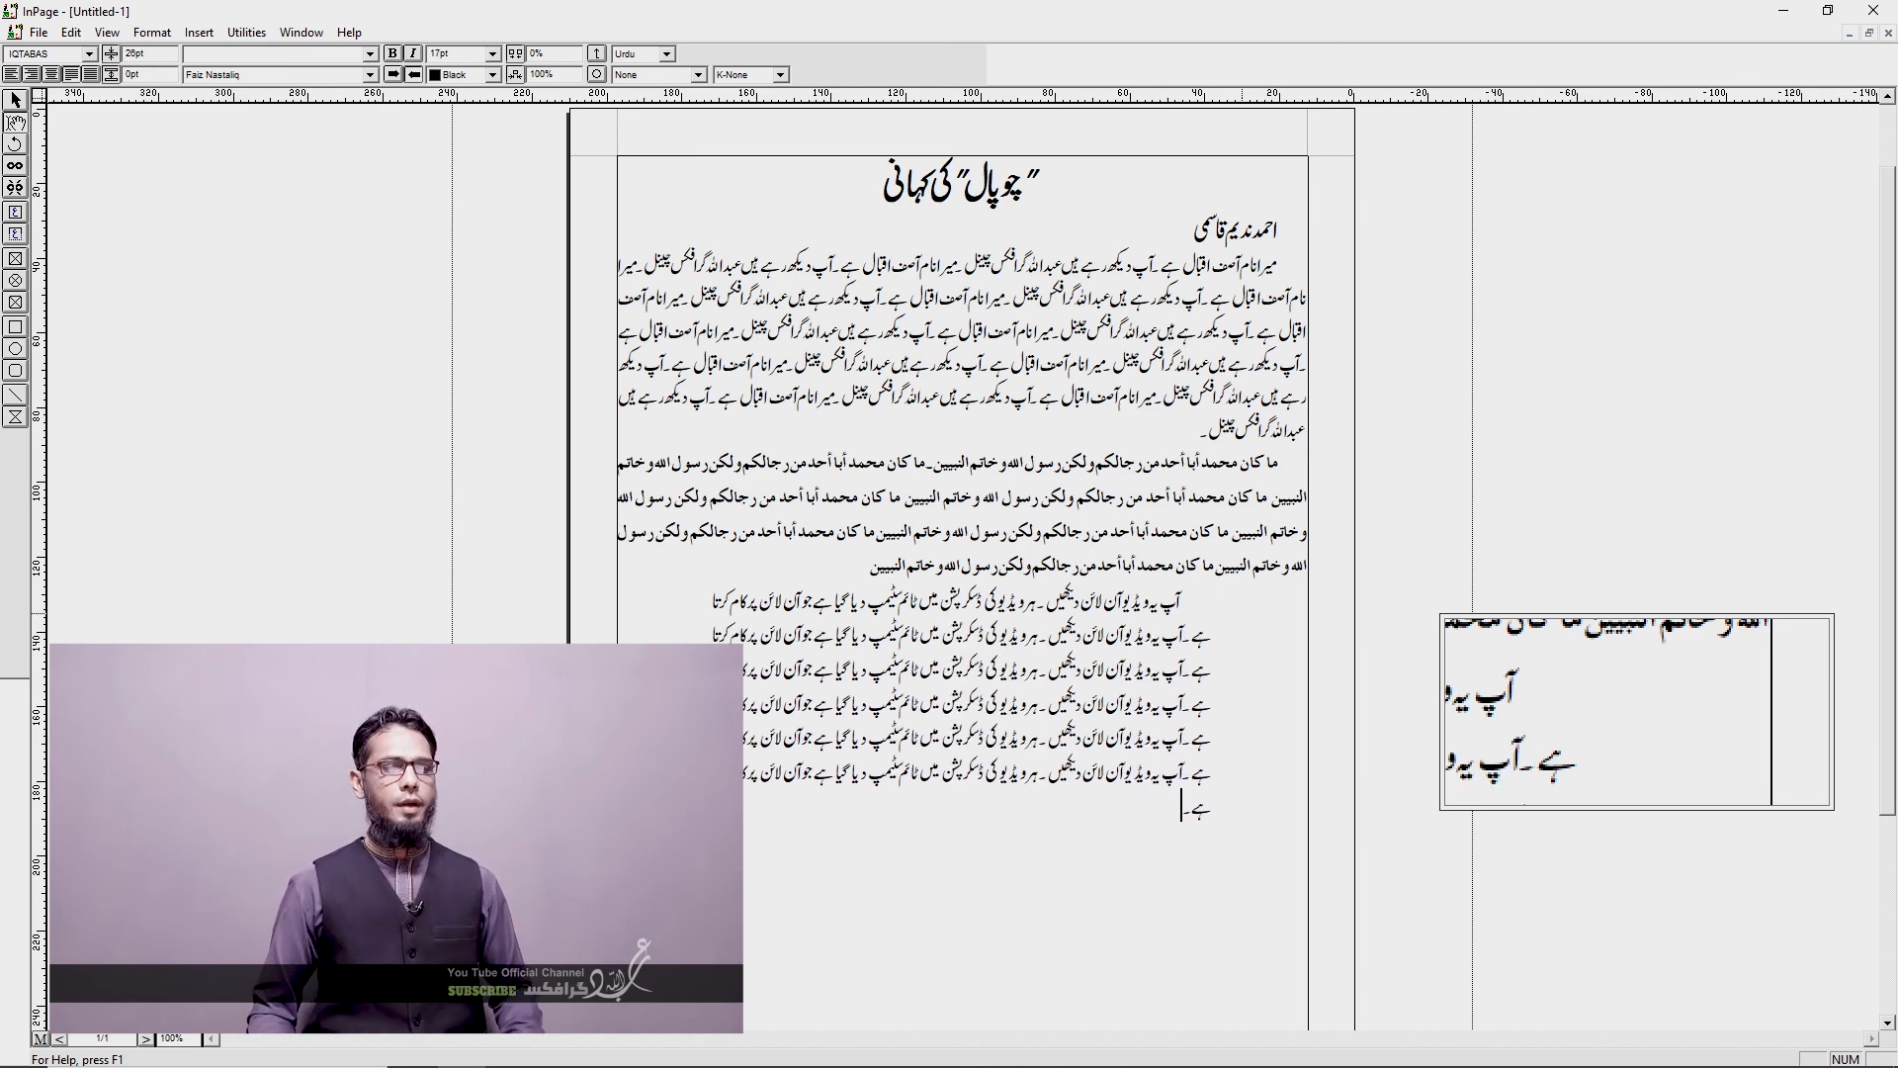
key(ctrl+v)
key(ctrl+v)
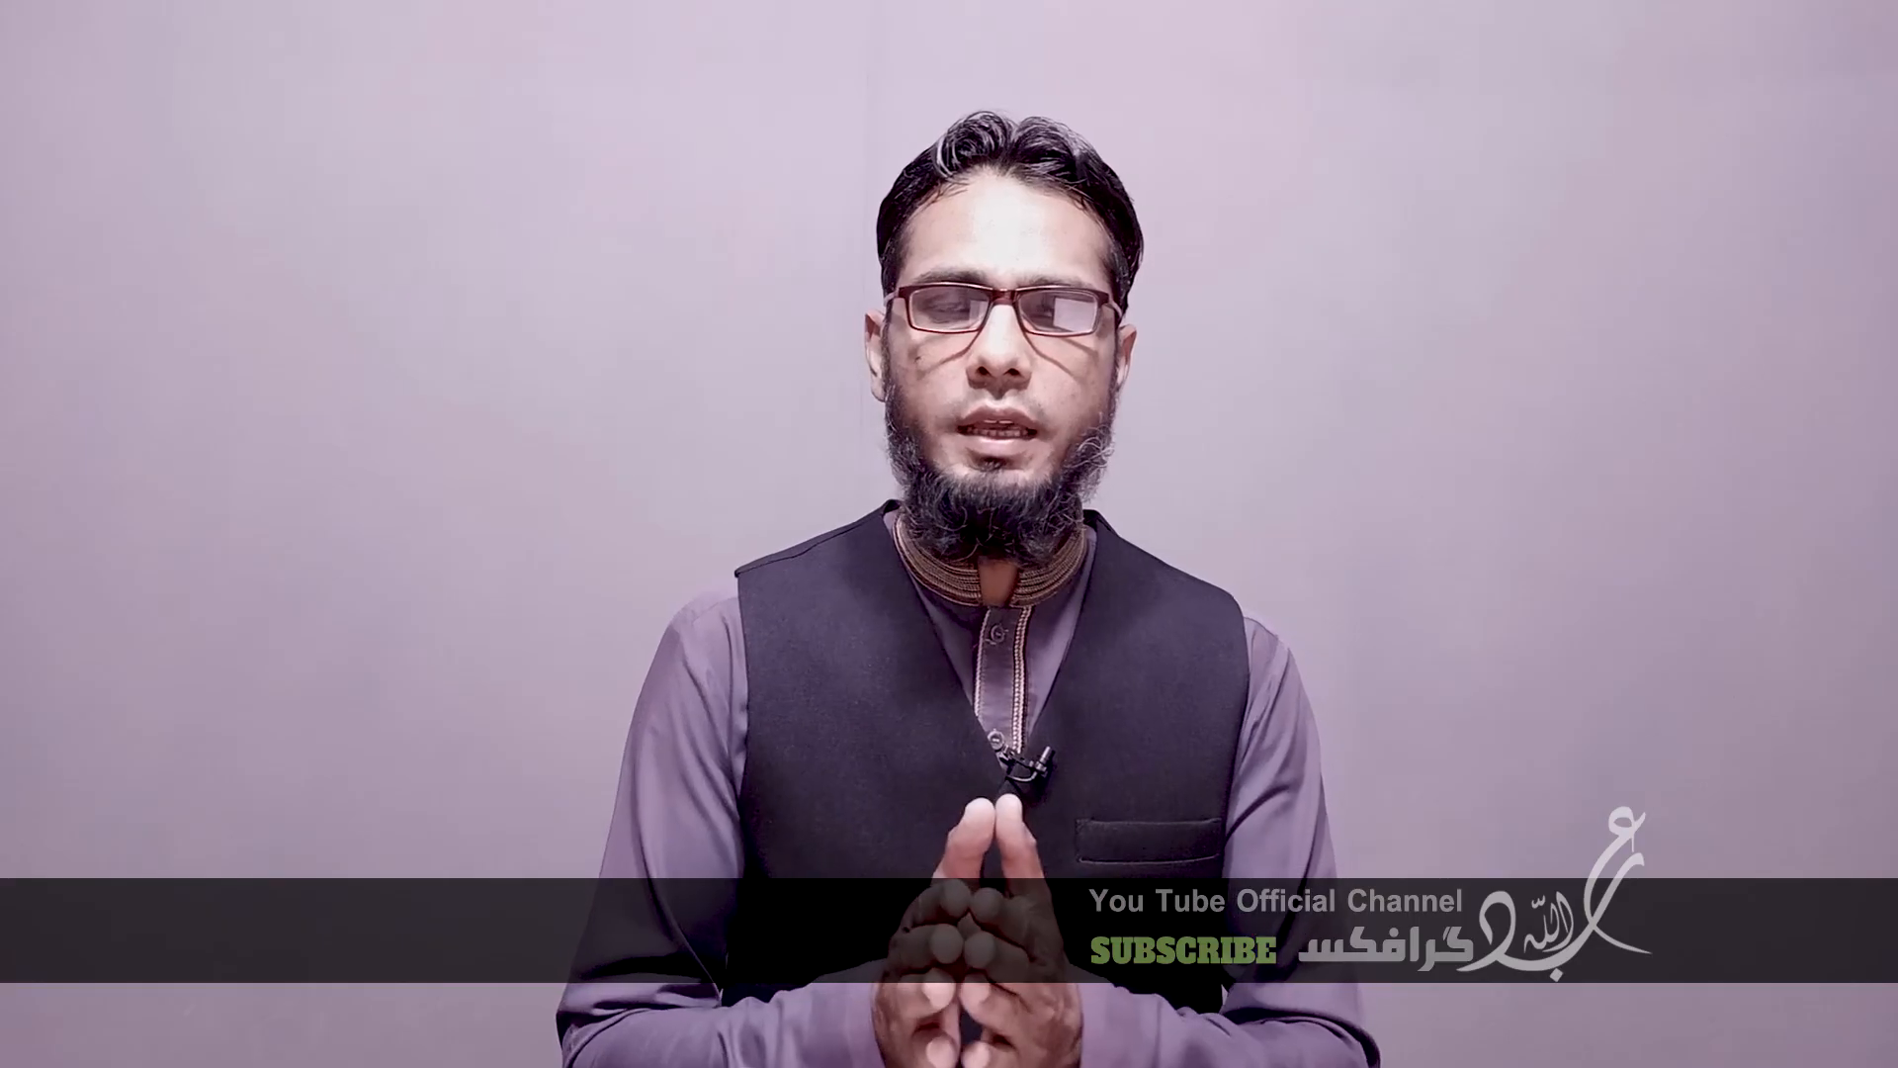